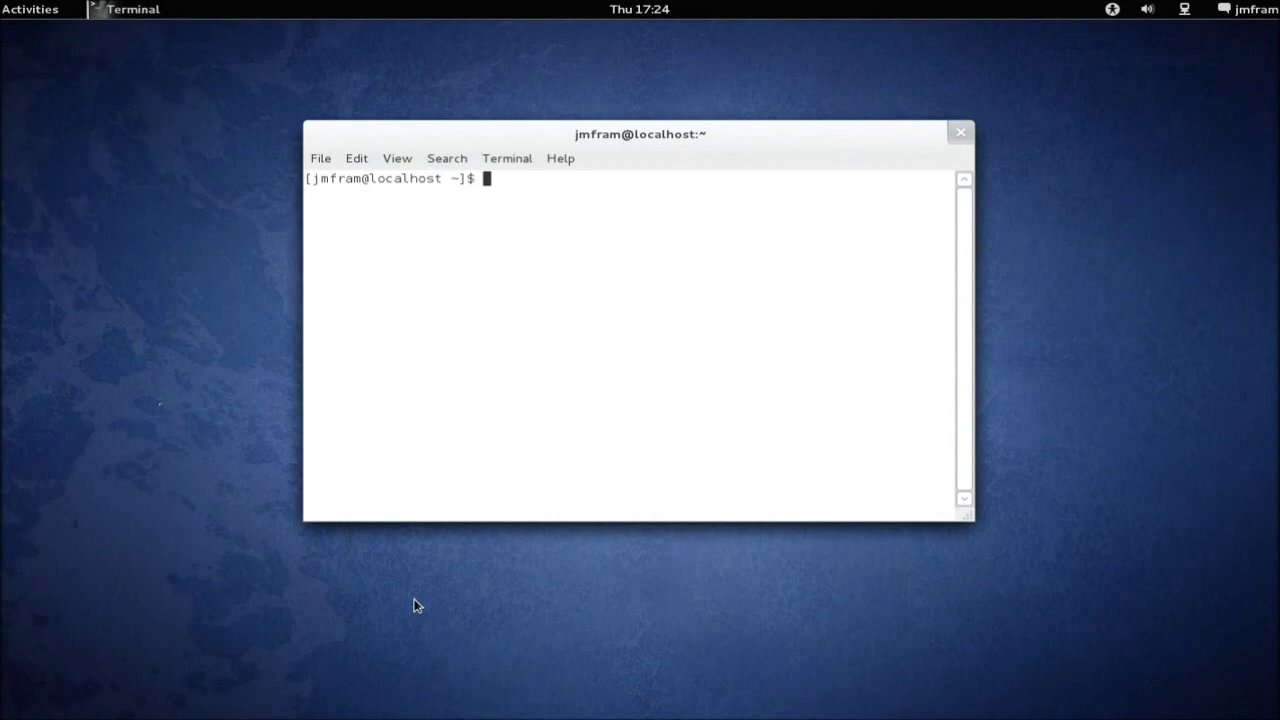
Gain root privileges in the terminal with su, entering the root password.
text(su)
key(Return)
key(Return)
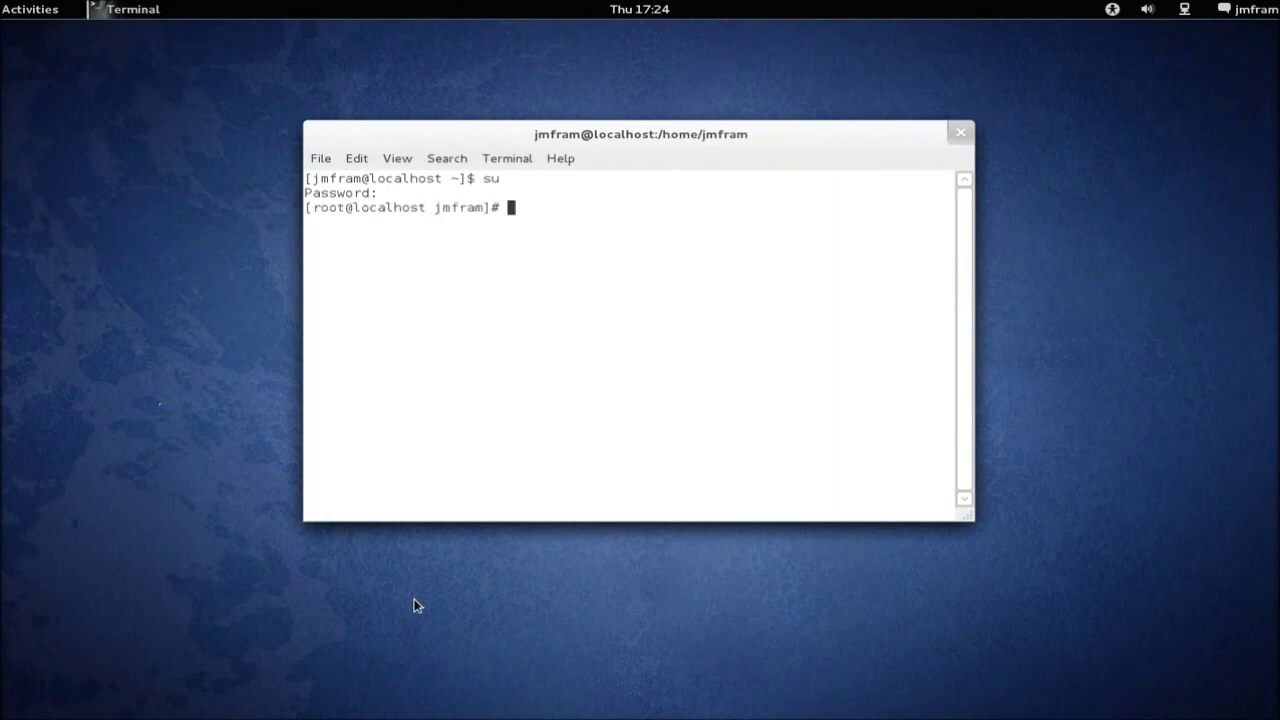
Run yum update to bring the system's packages up to date and close the terminal, ending its running process.
text(yum update)
key(Return)
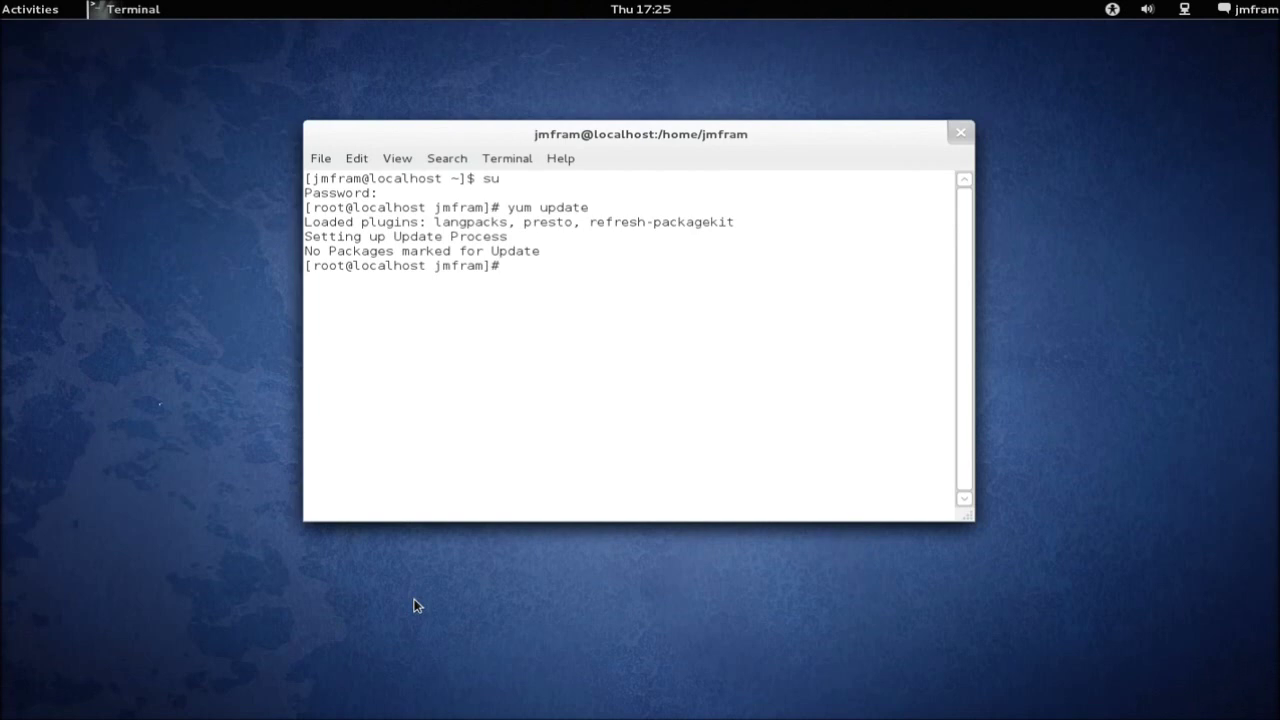
click(959, 131)
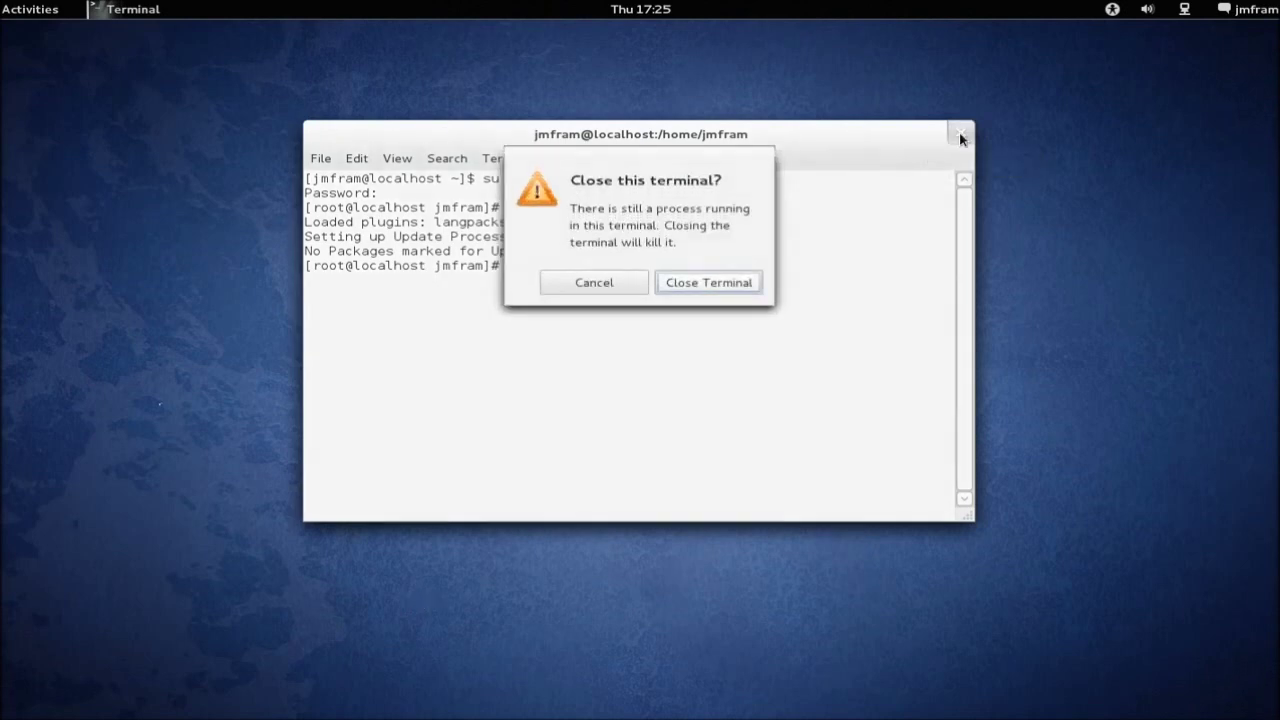
click(704, 287)
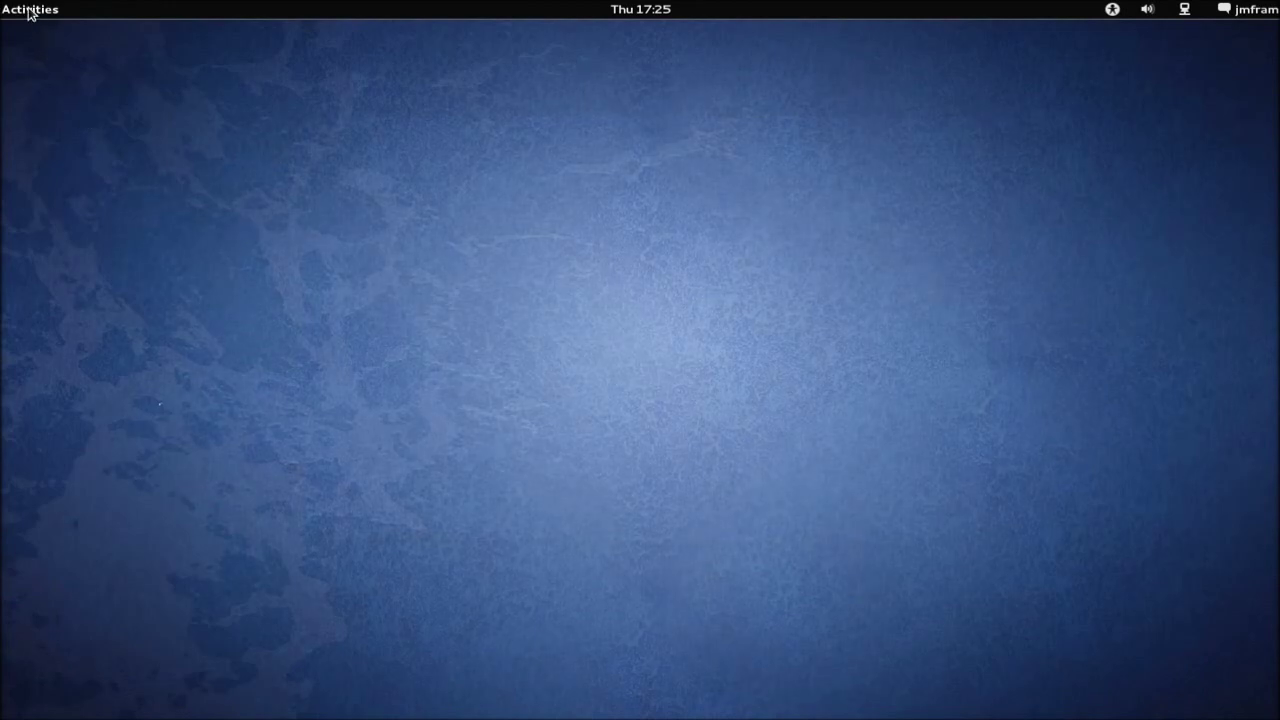
Open Add/Remove Software and search for the gnome-shell packages.
click(30, 10)
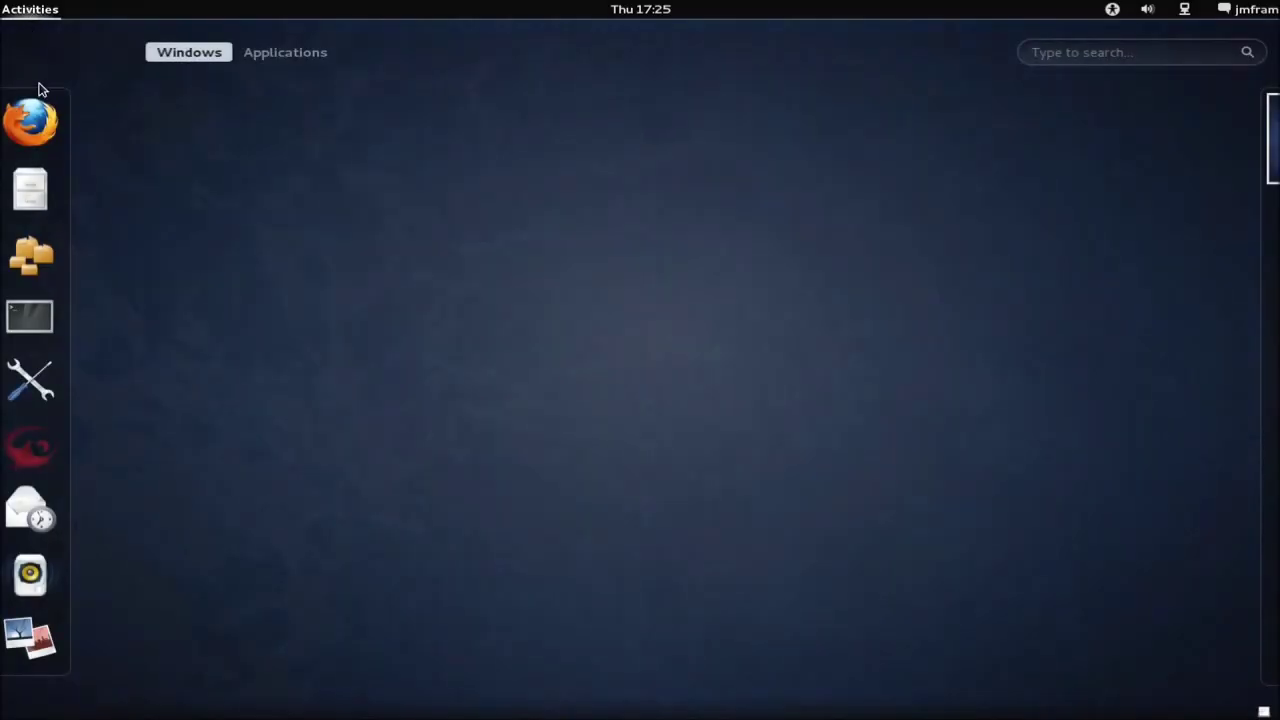
click(32, 258)
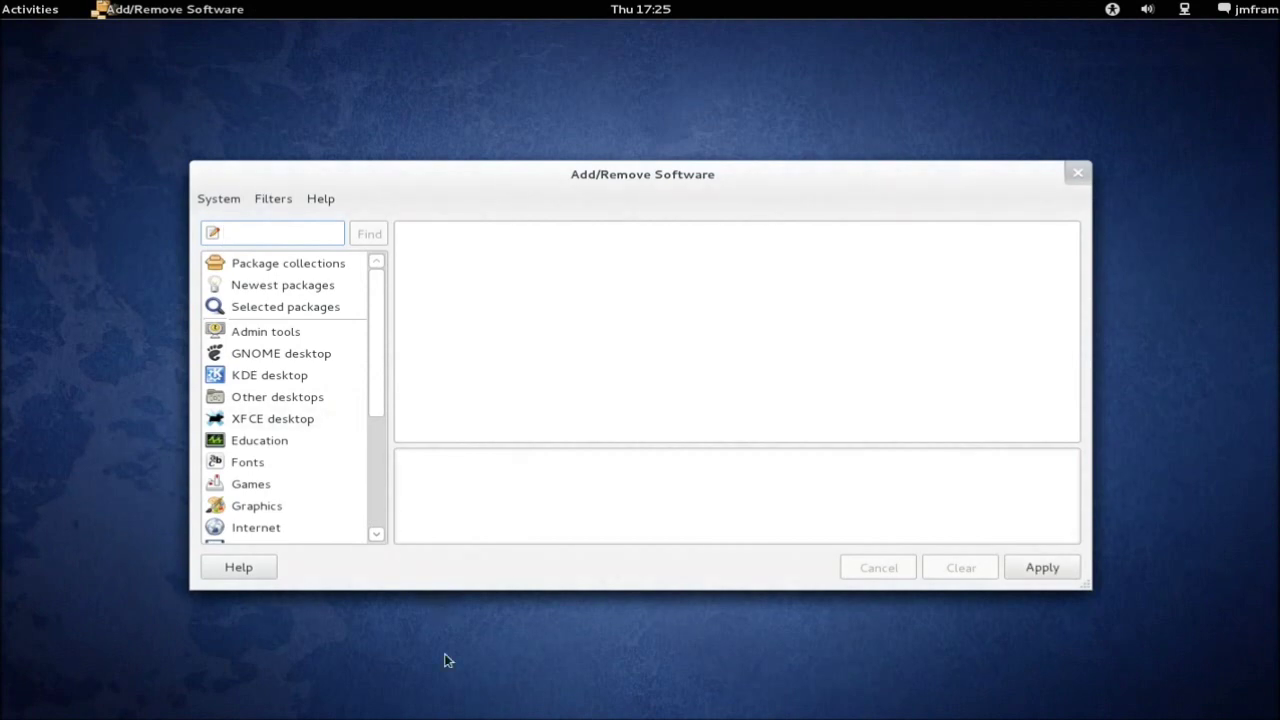
text(gnome-shell)
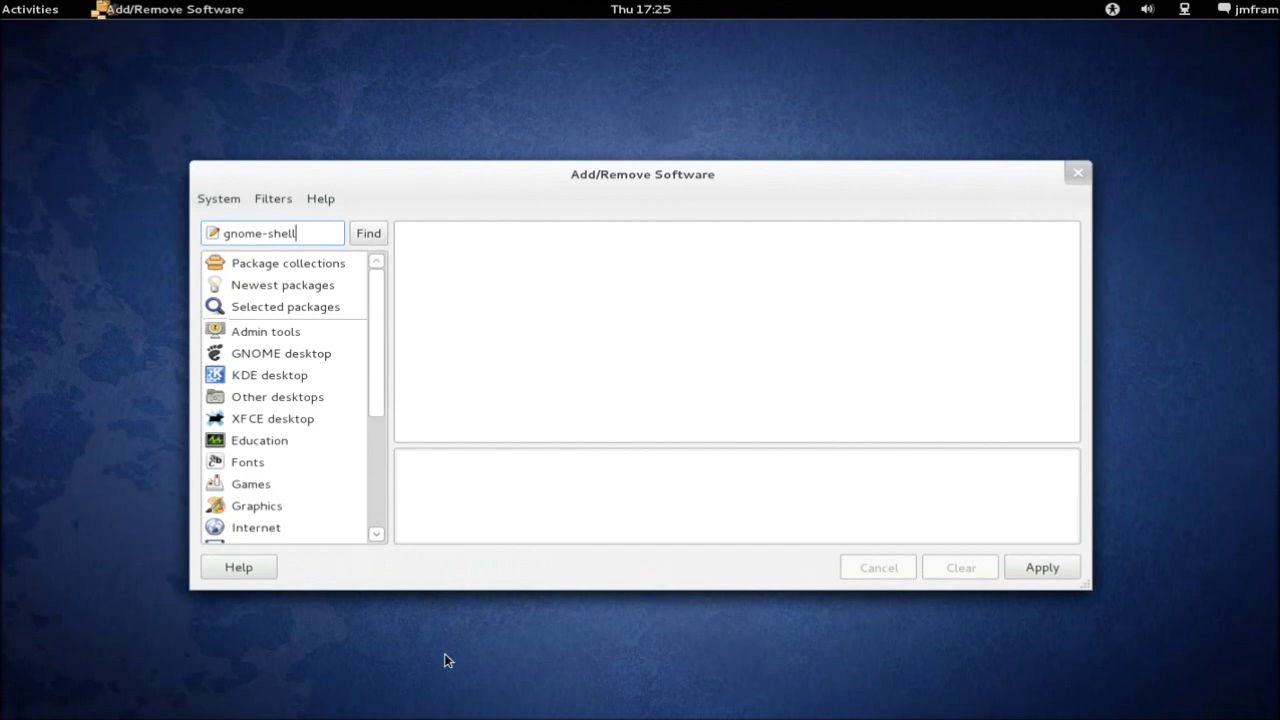
click(373, 236)
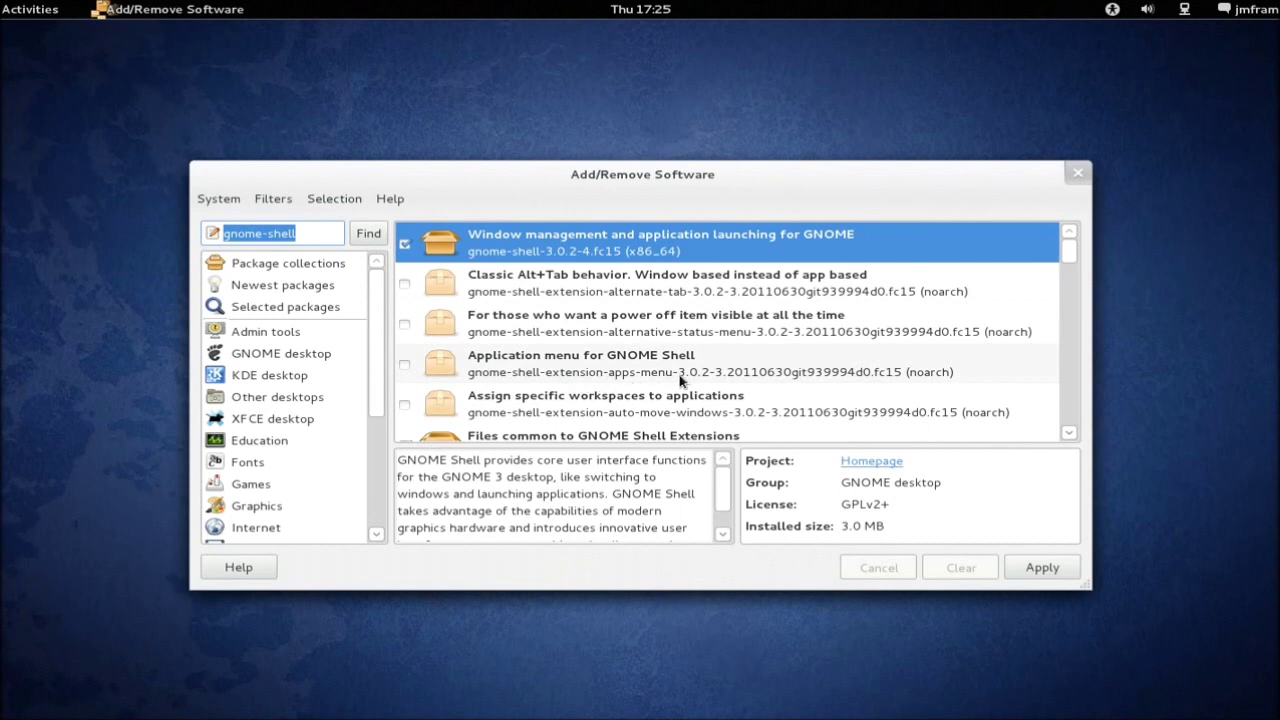
Install the alternate-tab, alternative-status-menu and apps-menu GNOME Shell extensions, authenticate with the account password, and close Add/Remove Software.
click(405, 288)
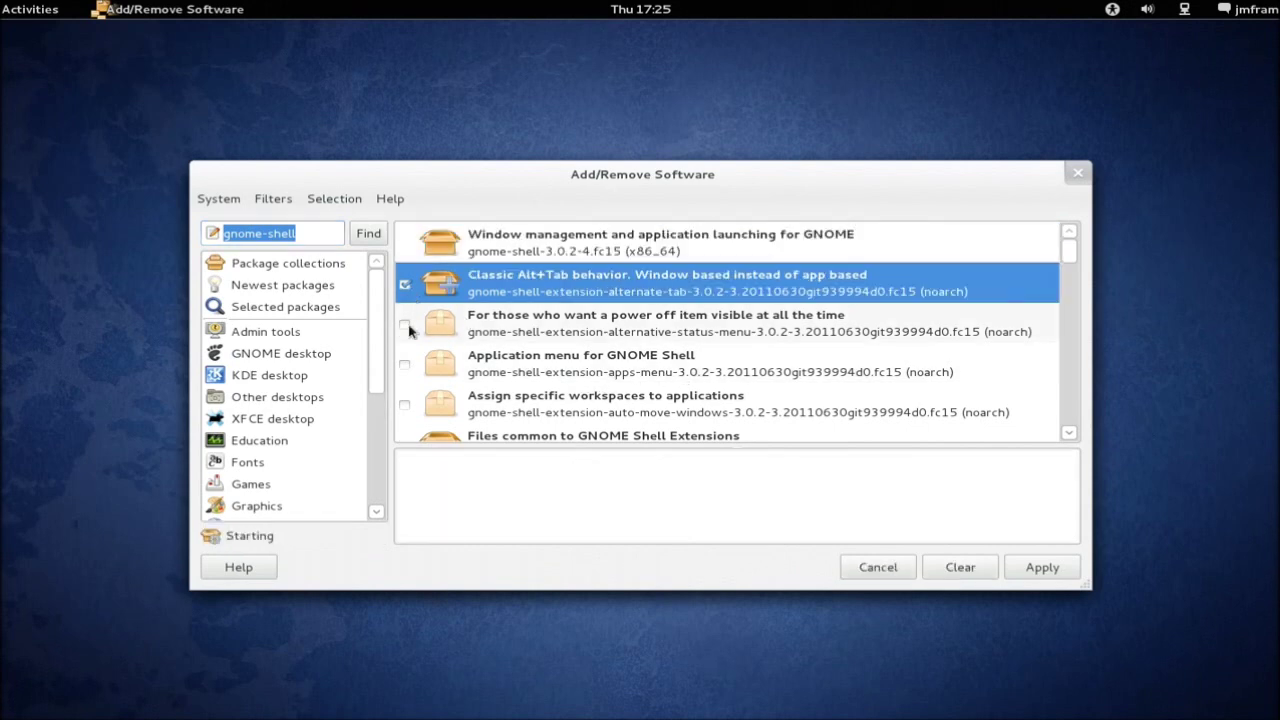
click(405, 325)
click(405, 367)
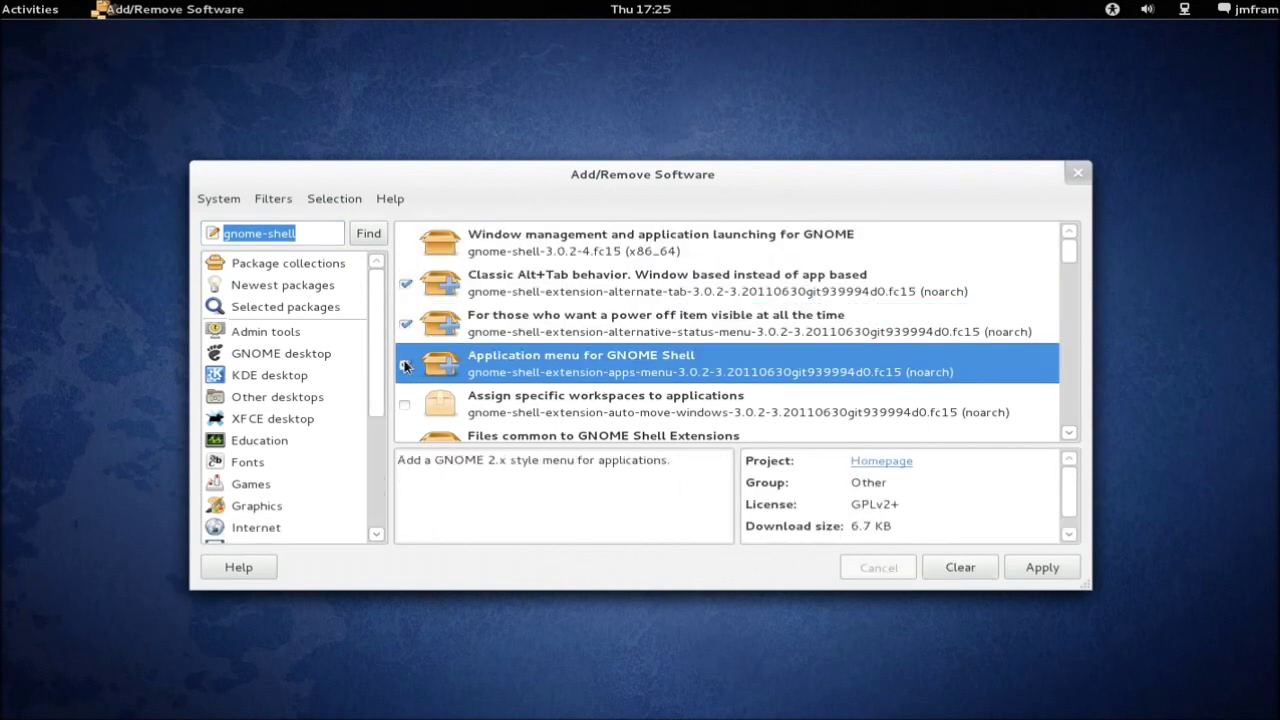
click(1040, 567)
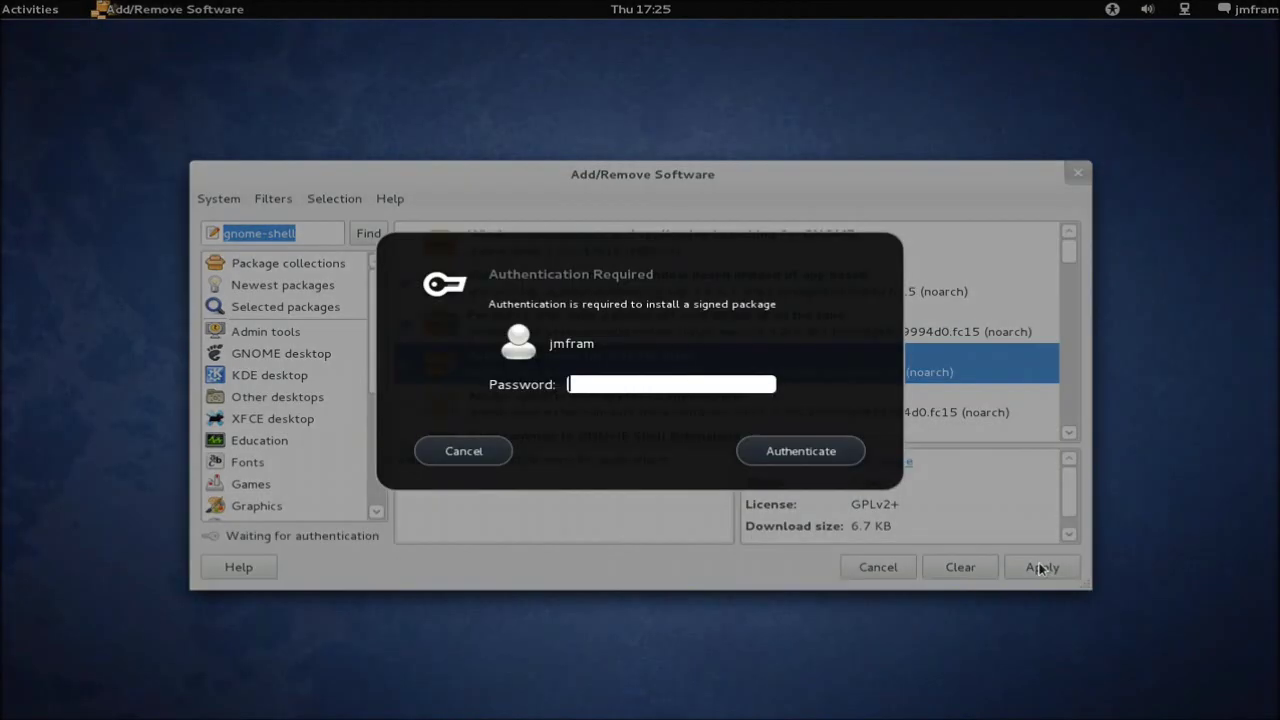
text(••••••••)
key(Return)
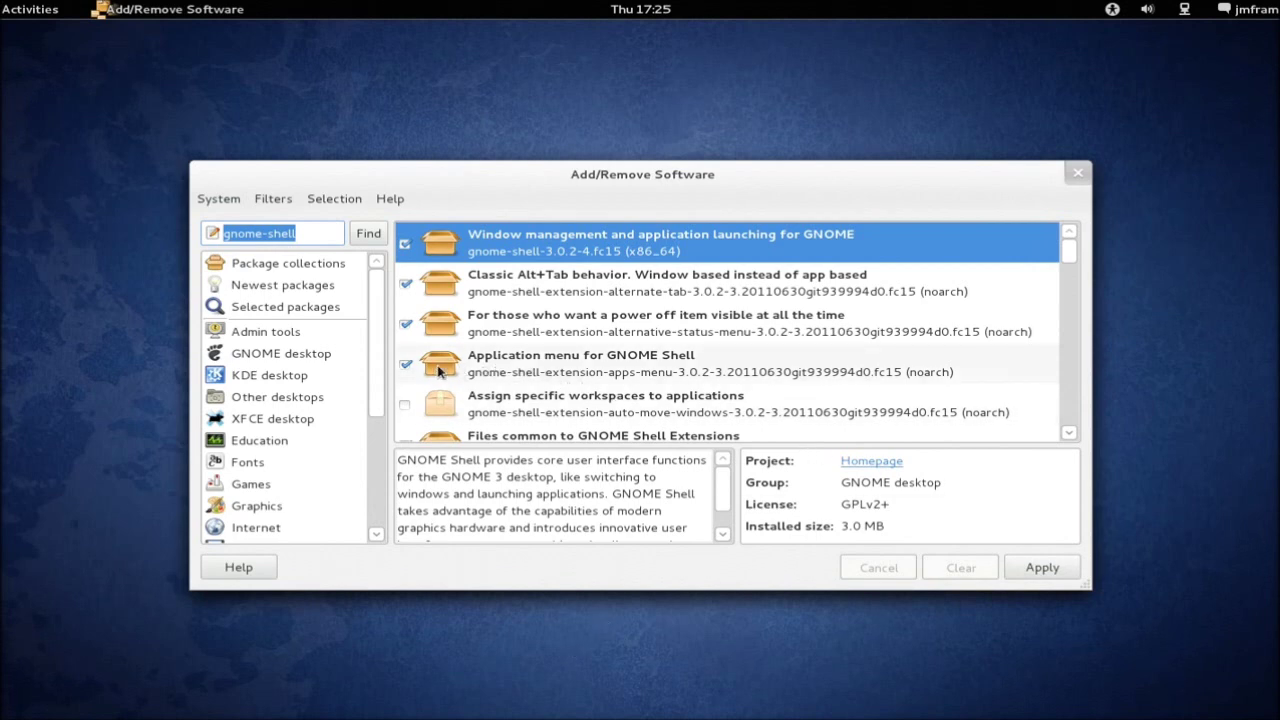
click(1078, 174)
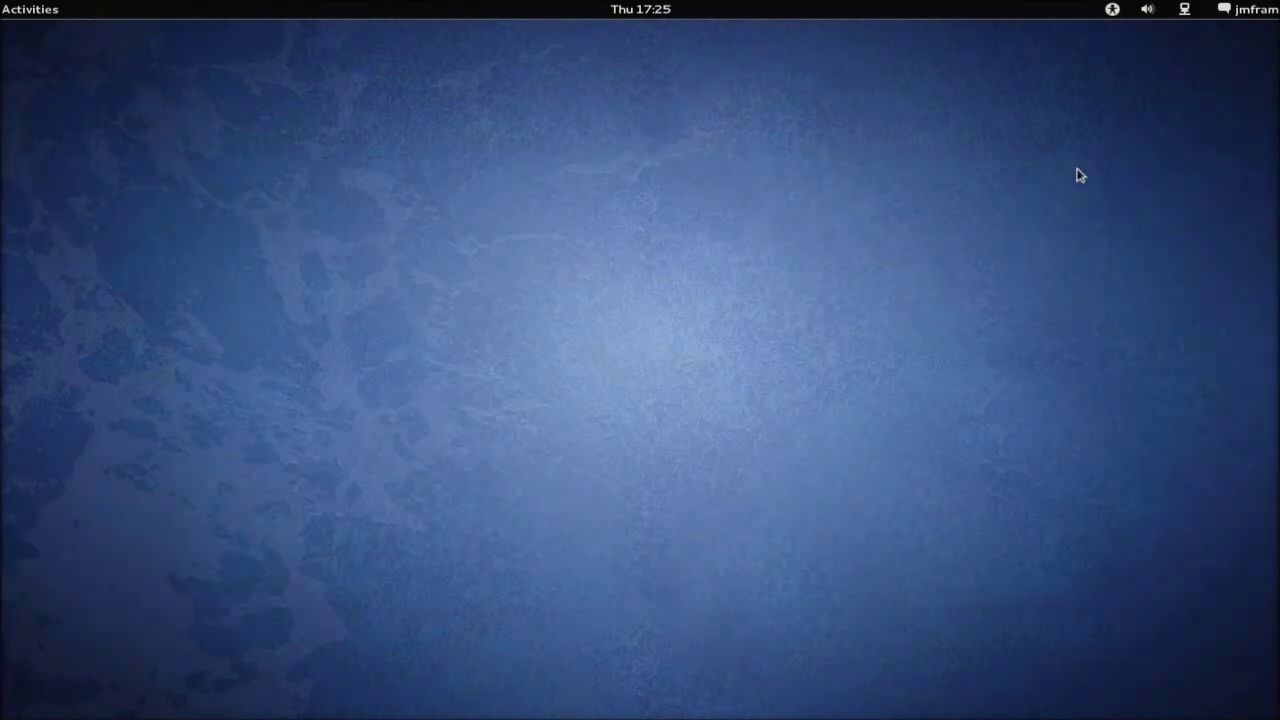
Check the Shell Extensions settings in the Tweak Tool and close it.
click(1256, 13)
click(756, 257)
mouse_move(2, 2)
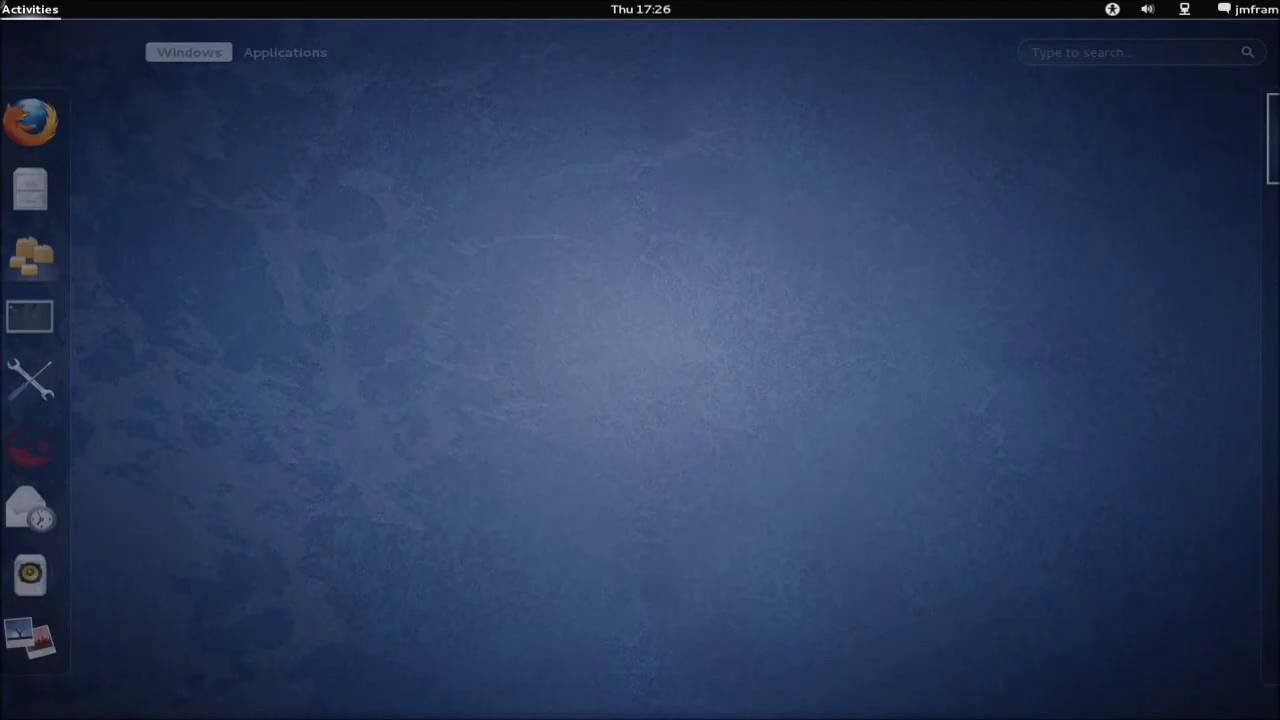
click(29, 379)
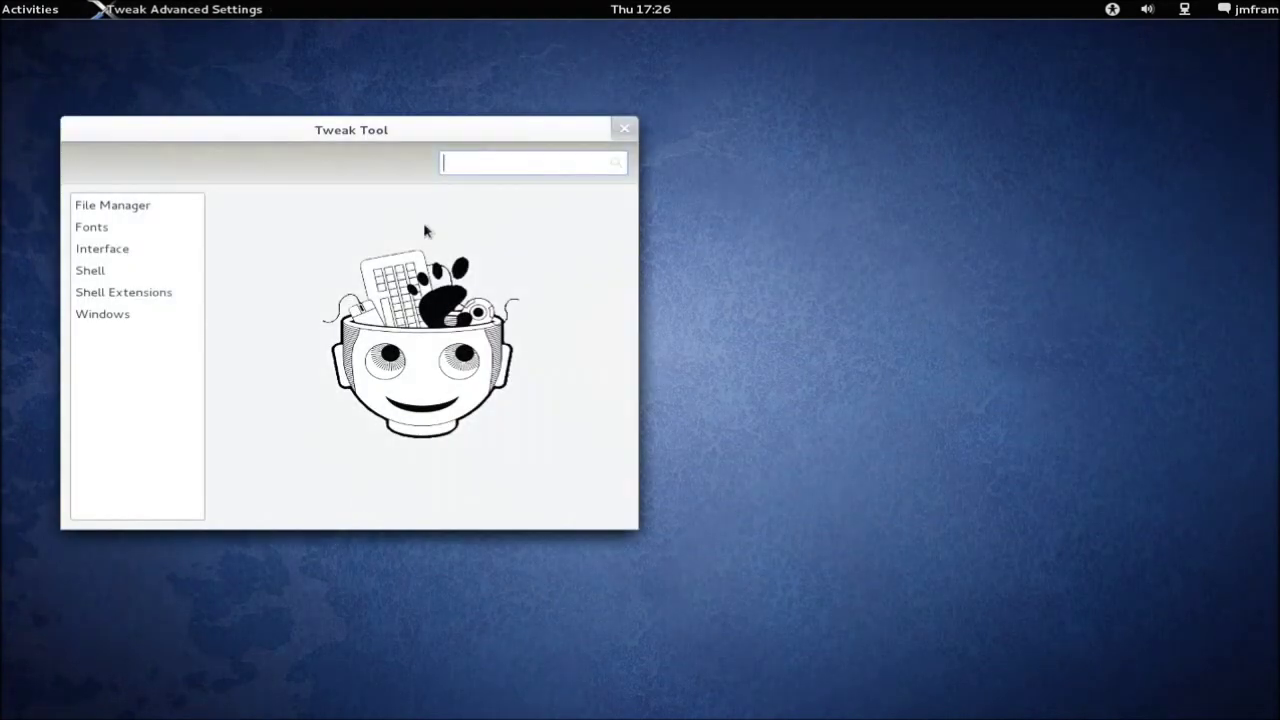
drag(454, 126, 714, 133)
click(398, 306)
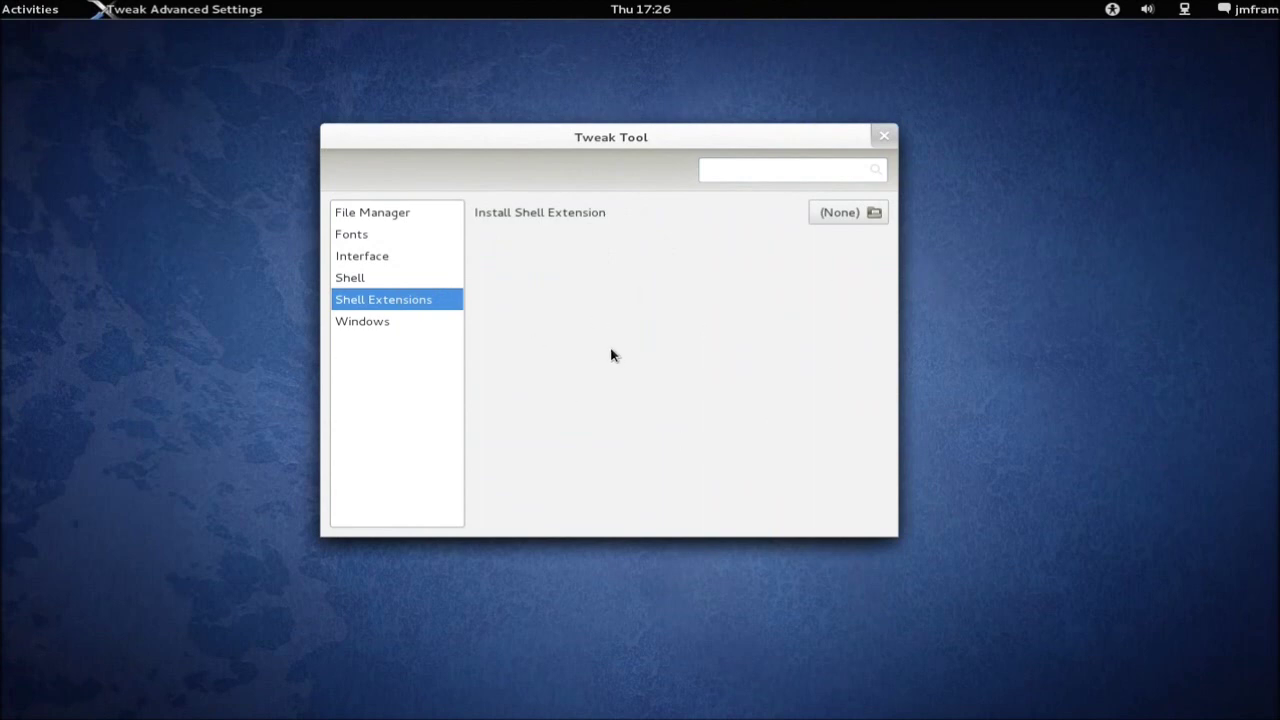
click(884, 135)
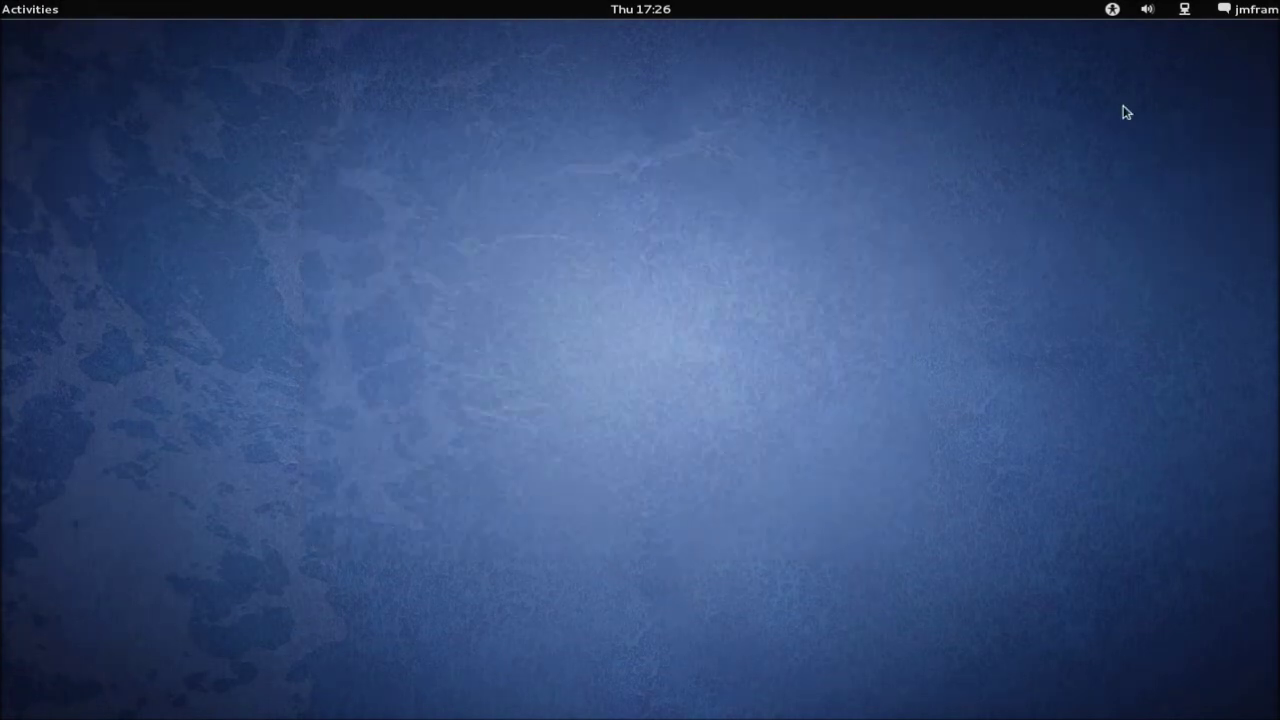
Log out of the current desktop session.
click(1254, 10)
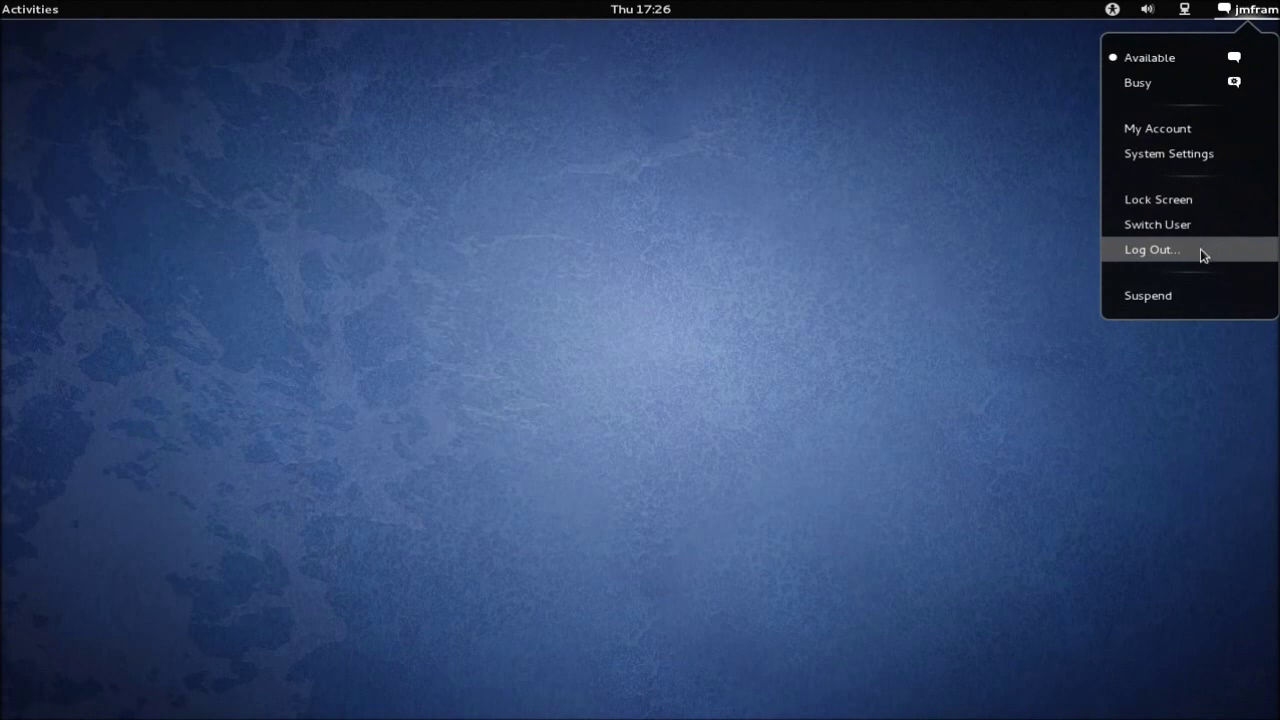
click(1152, 250)
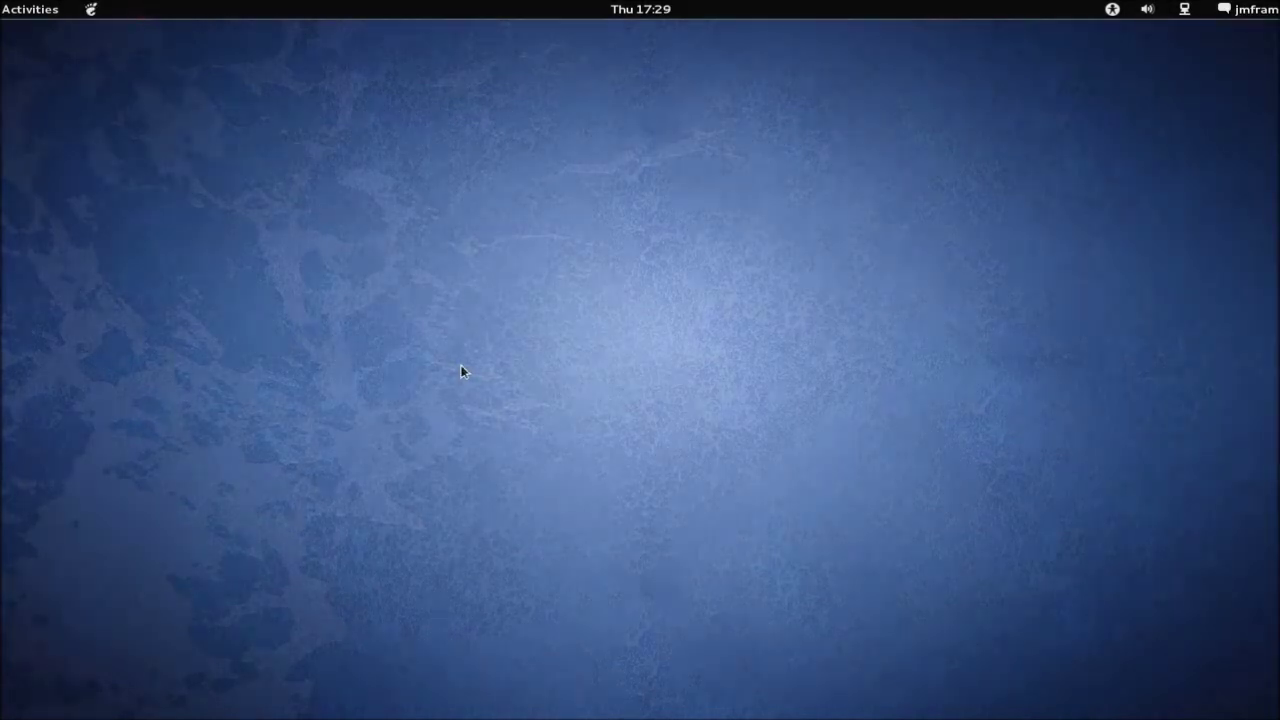
Review the Shell Extensions settings in the Tweak Tool and the session and power options of the user menu.
click(20, 12)
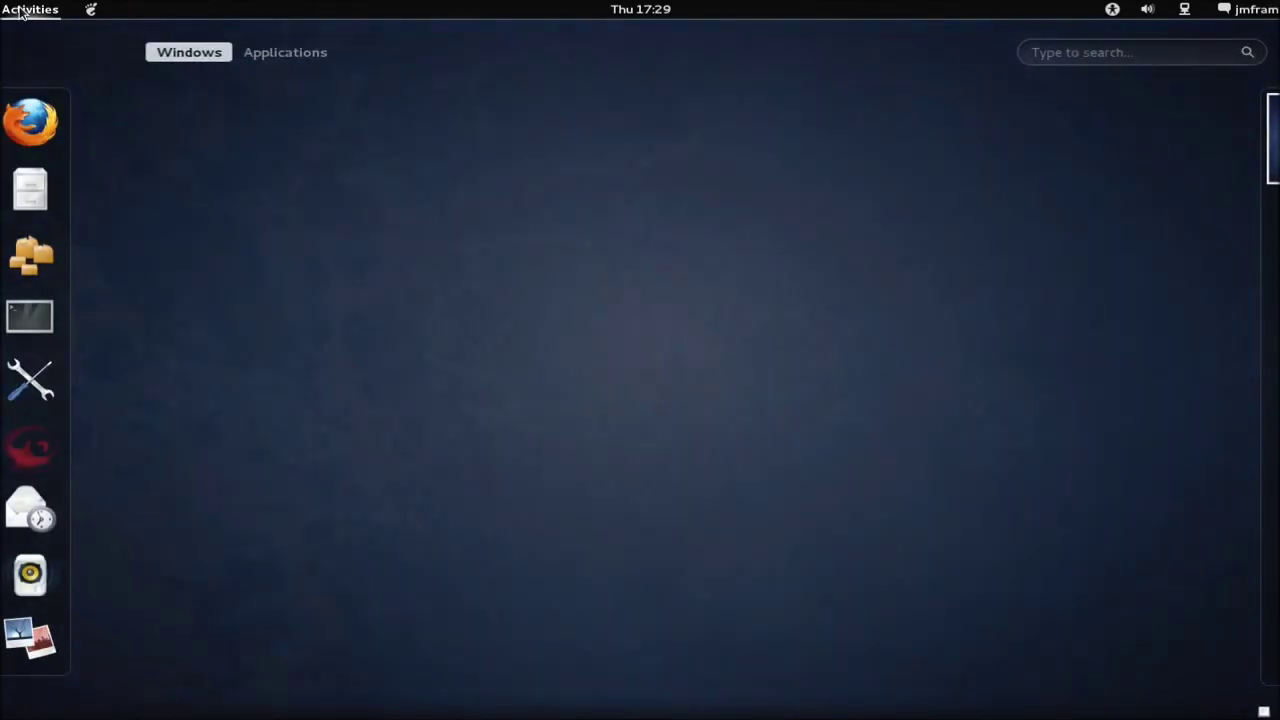
click(32, 382)
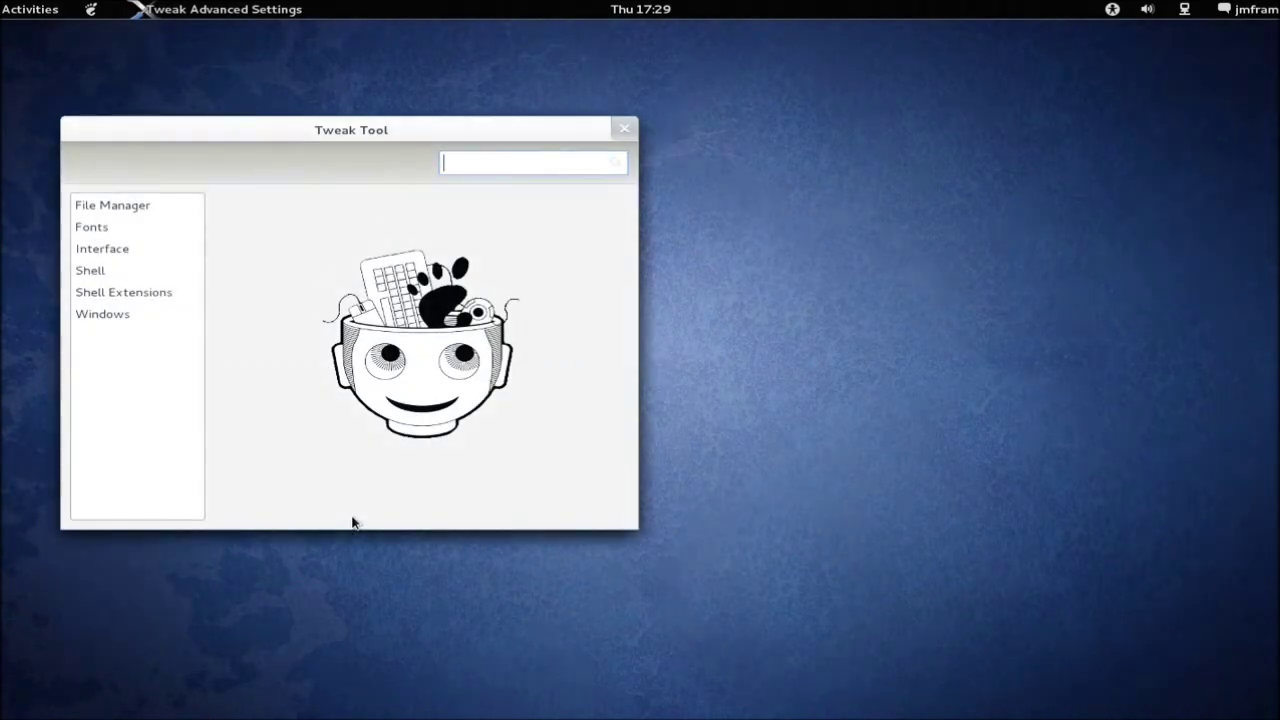
drag(452, 130, 700, 147)
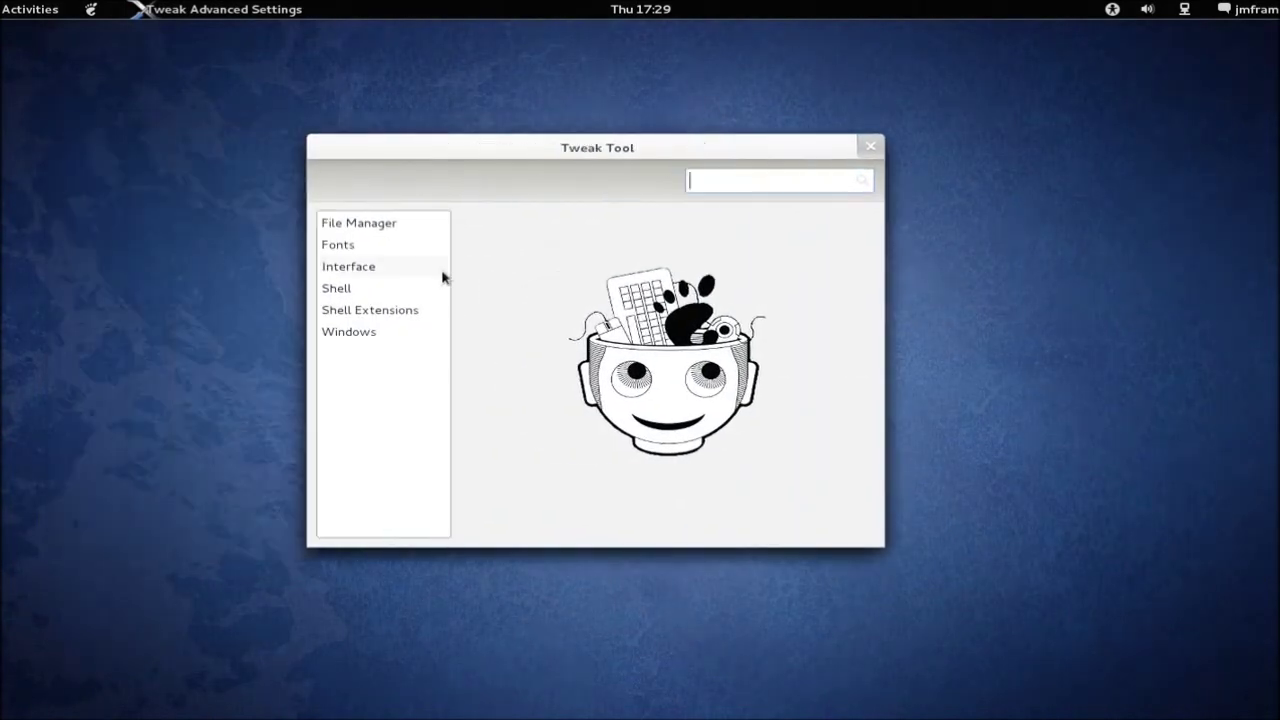
click(365, 312)
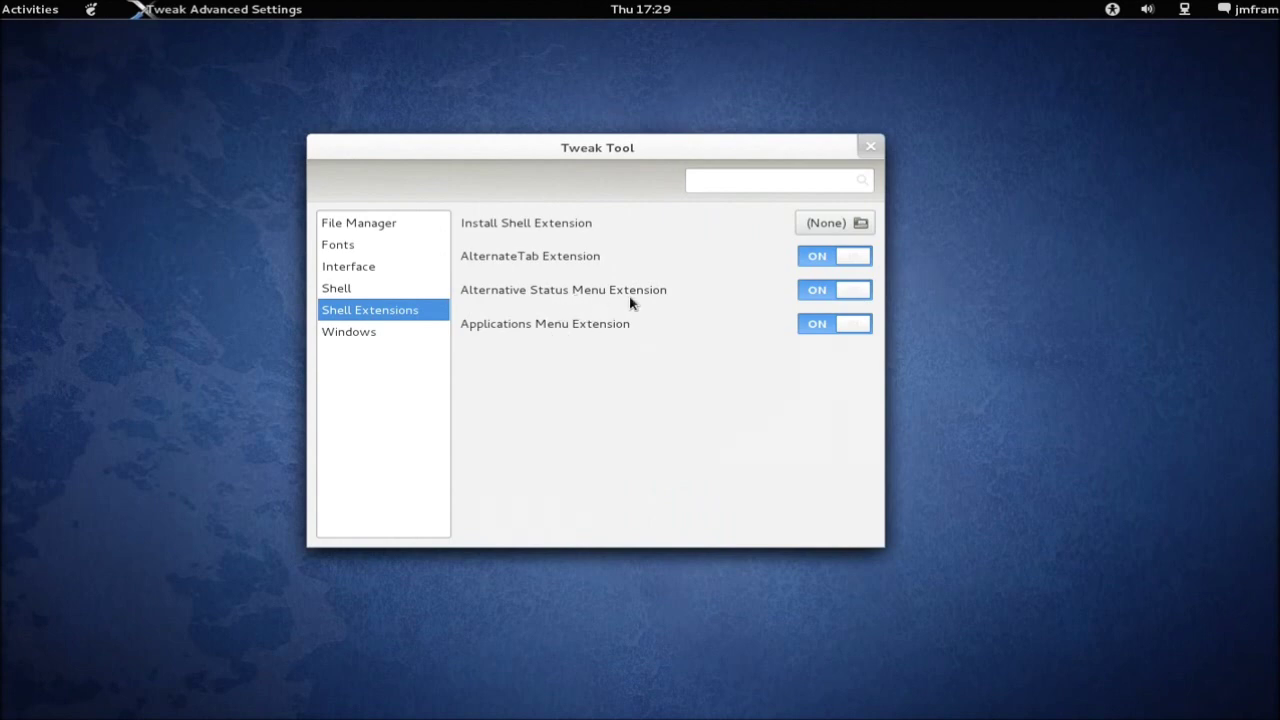
click(1250, 10)
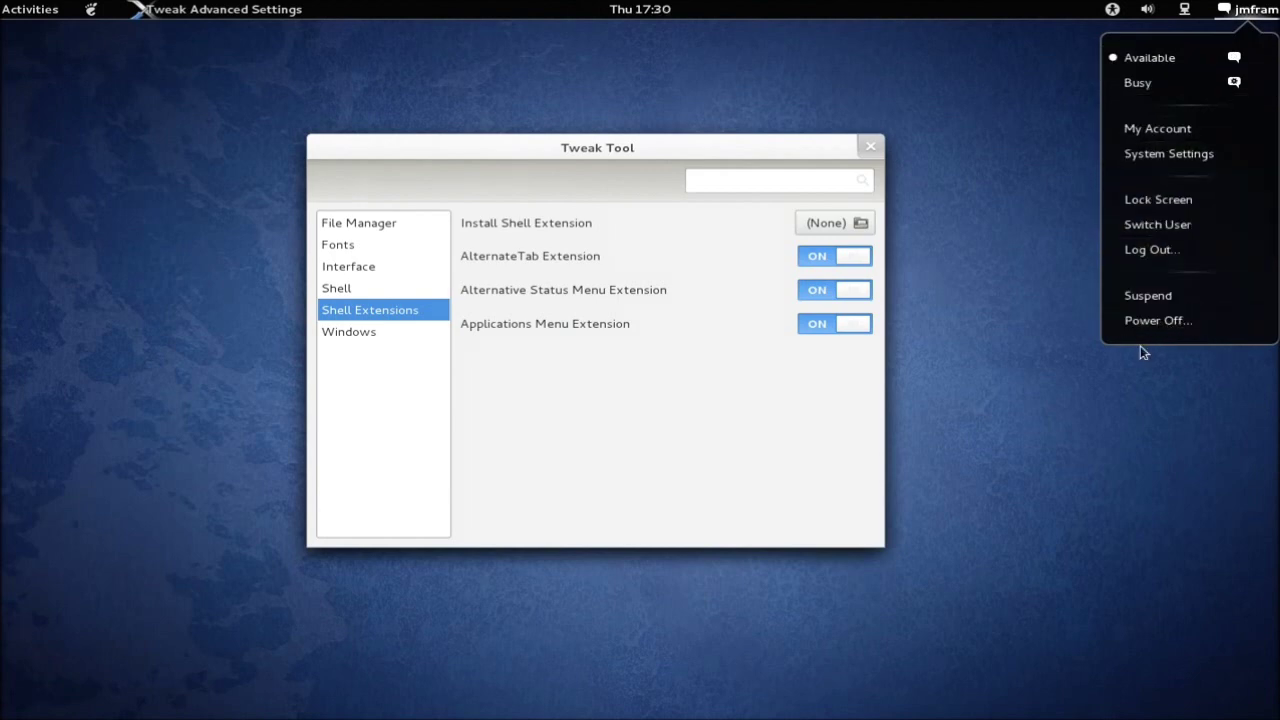
click(1049, 411)
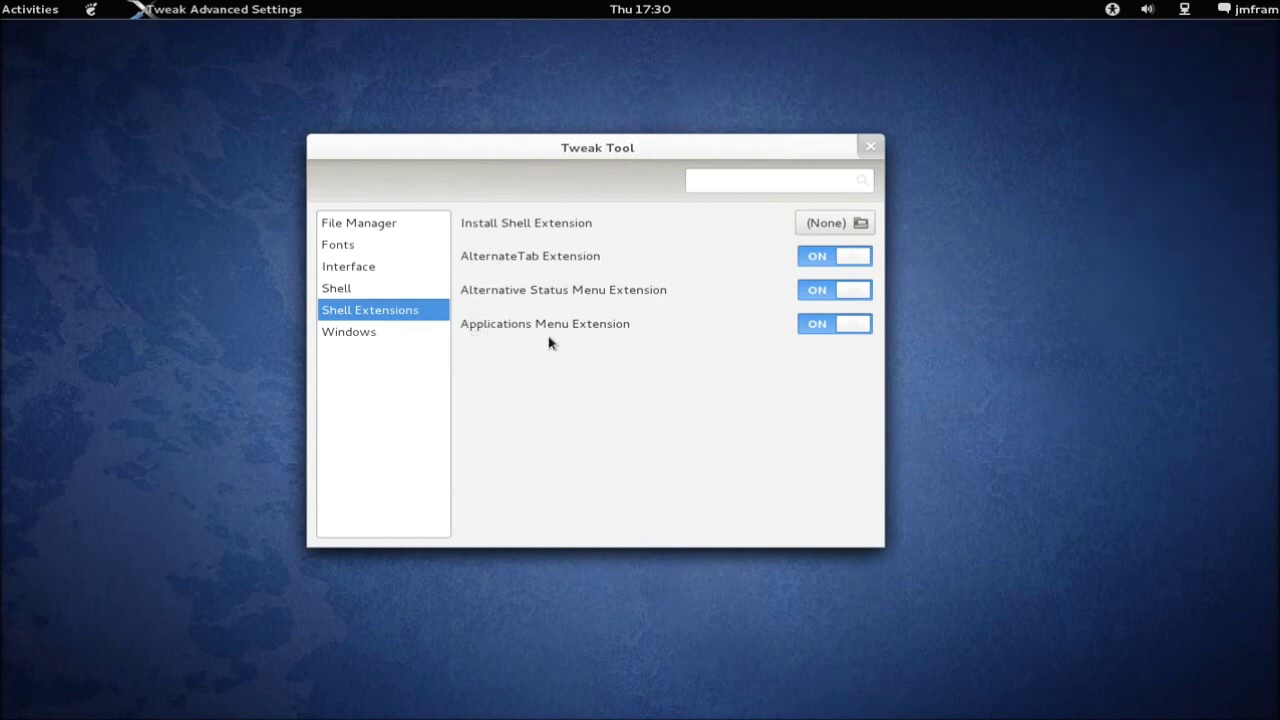
Browse the Accessories, Internet and Sound & Video categories of the applications menu and close it.
click(90, 11)
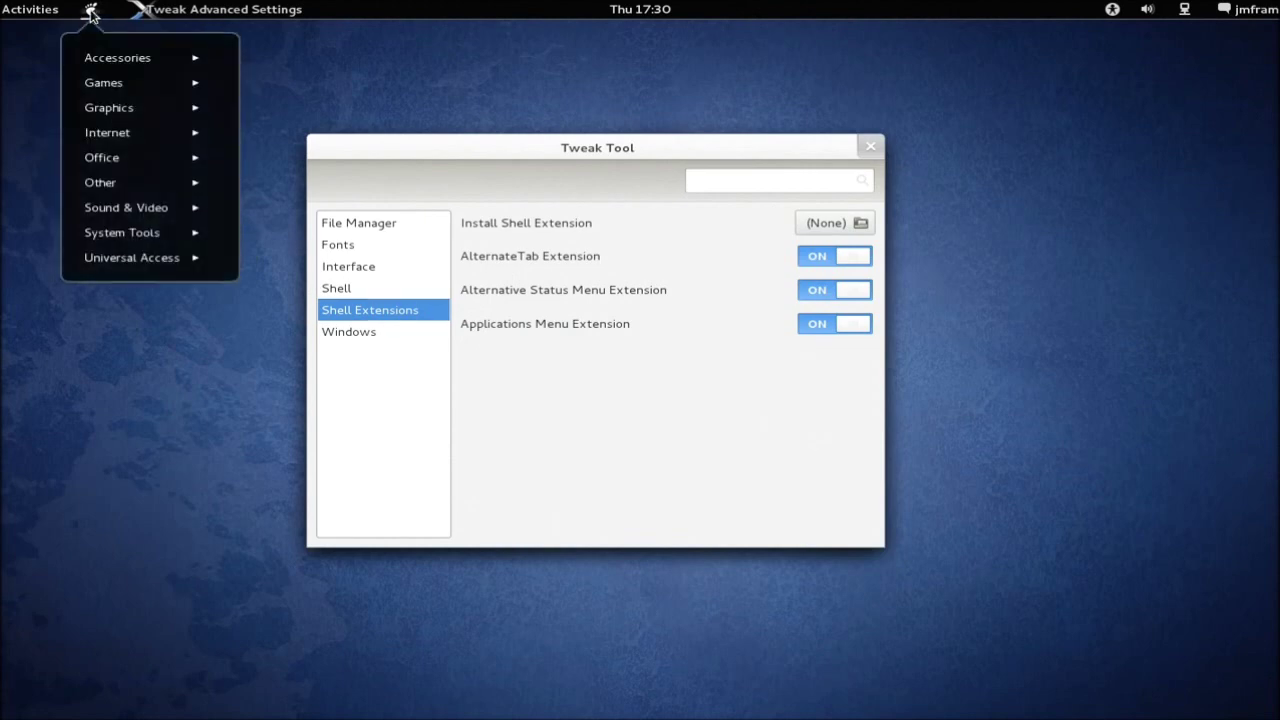
click(125, 60)
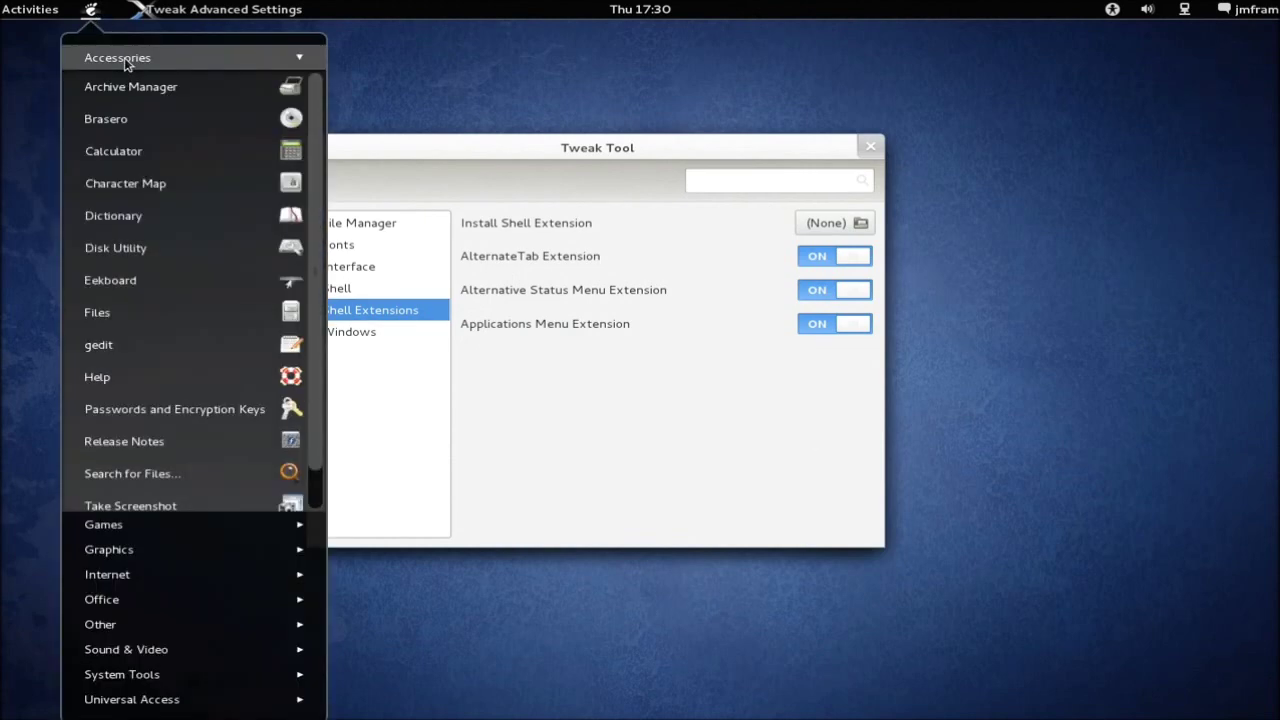
click(125, 60)
click(124, 132)
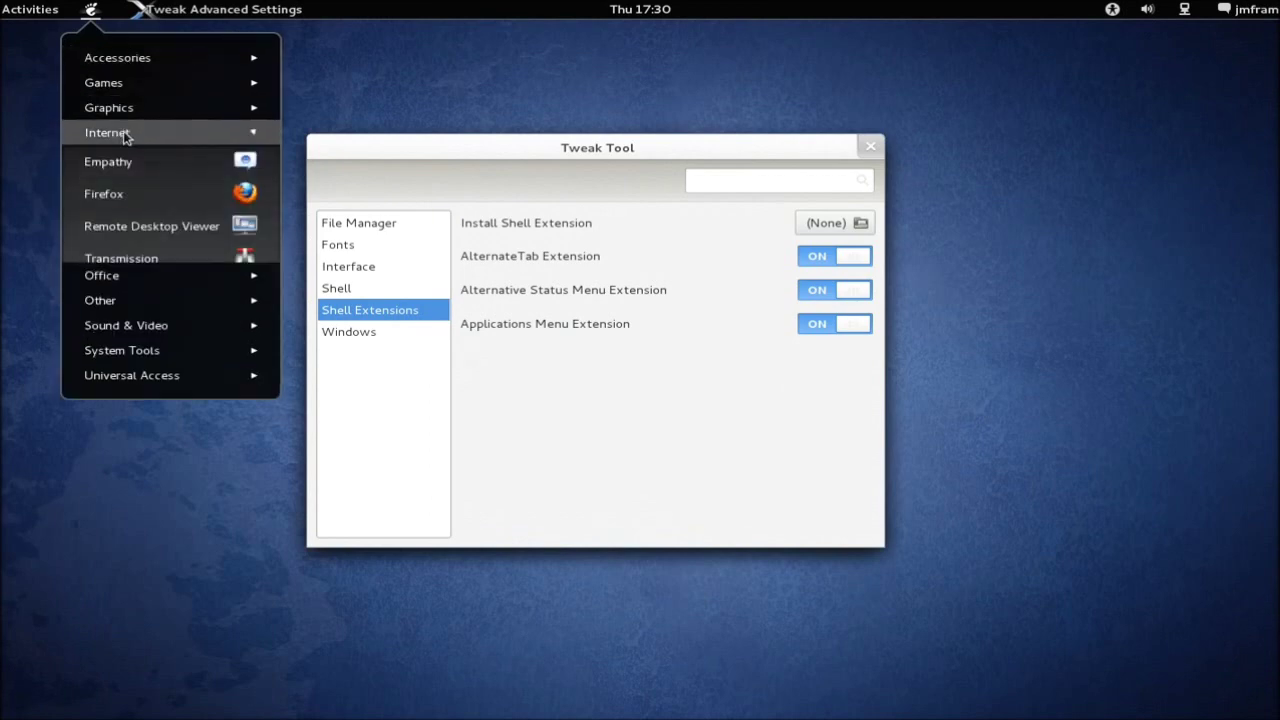
click(125, 134)
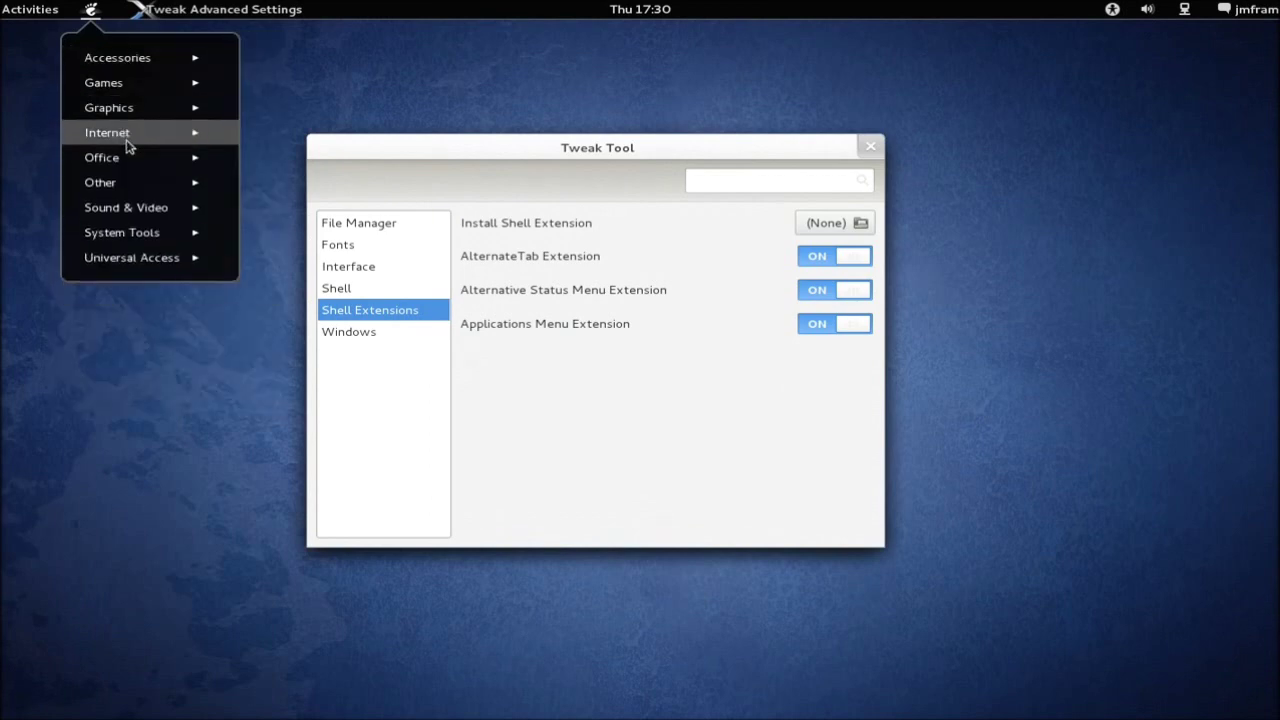
click(138, 208)
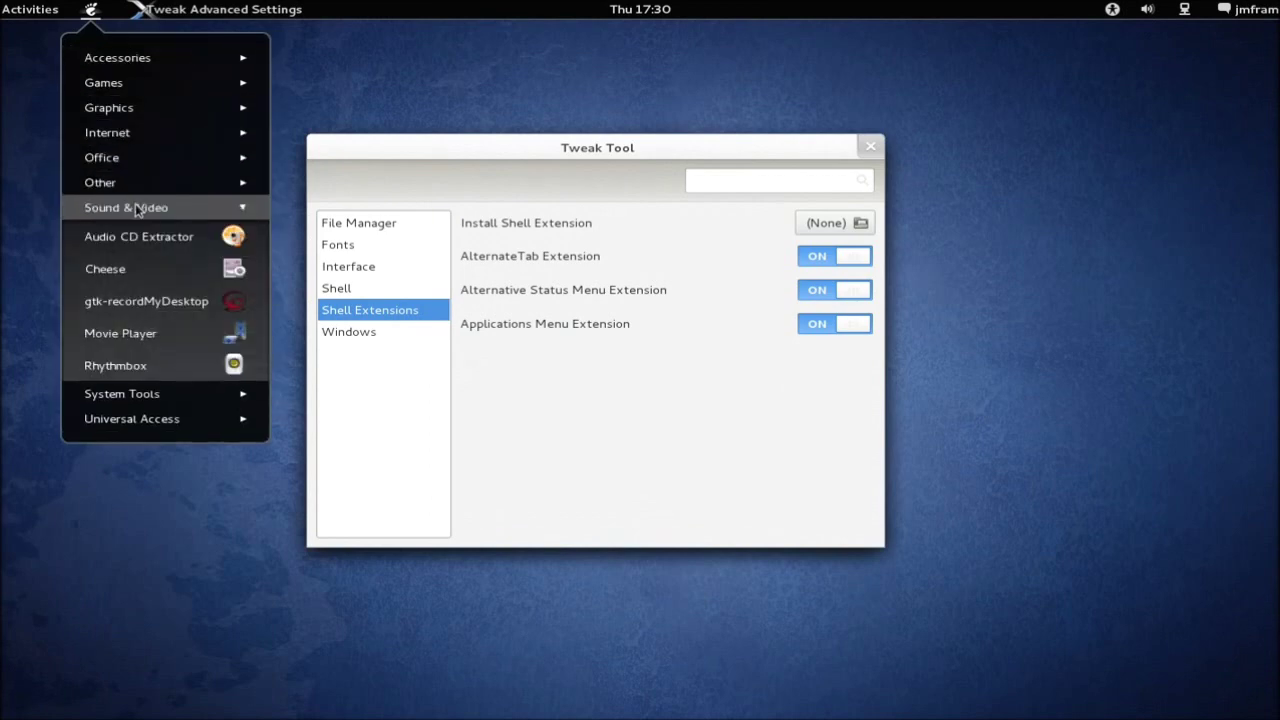
click(138, 208)
click(326, 83)
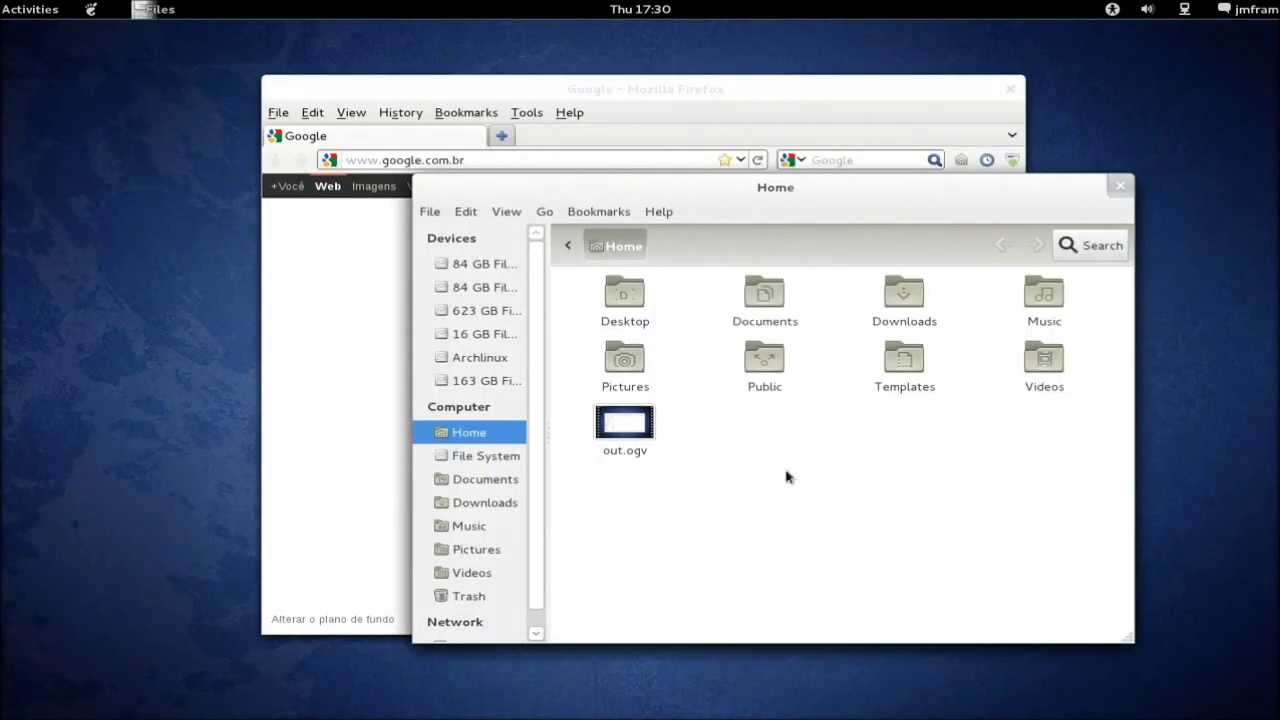
Cycle through the open windows with the window switcher, bring Firefox to the front, and close its window.
key(alt+Tab)
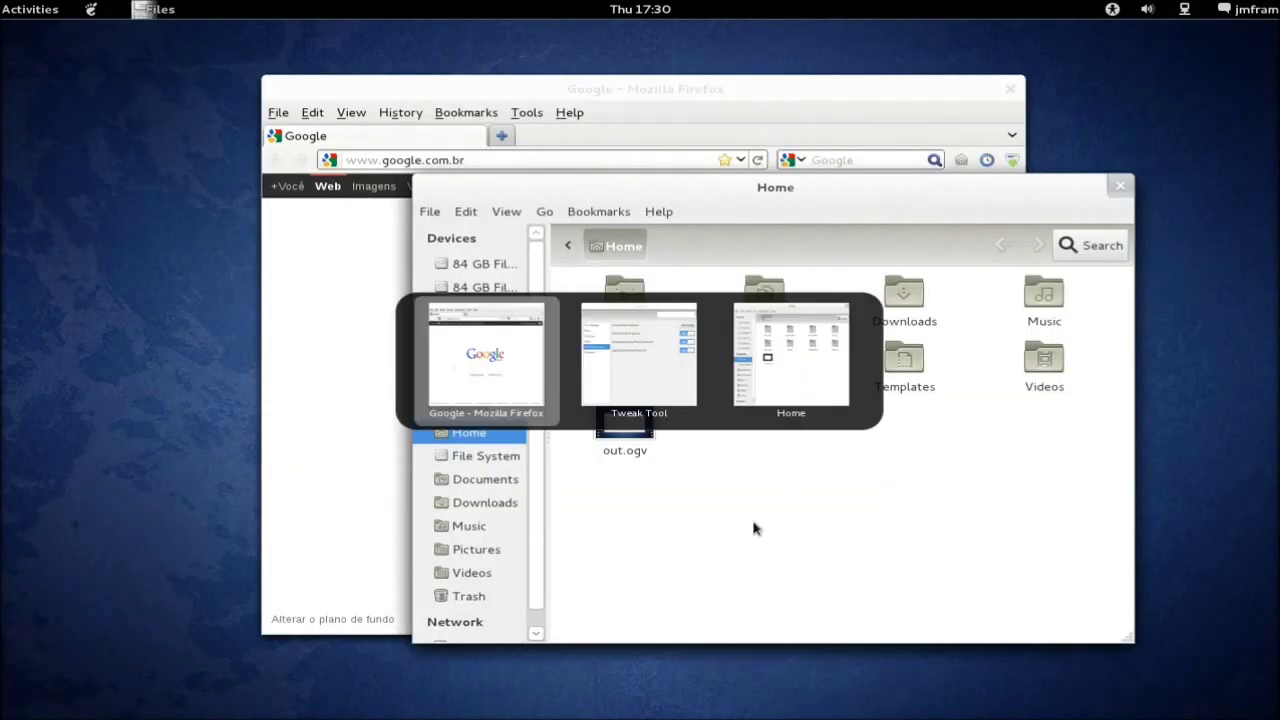
key(alt+Tab)
key(alt+Tab)
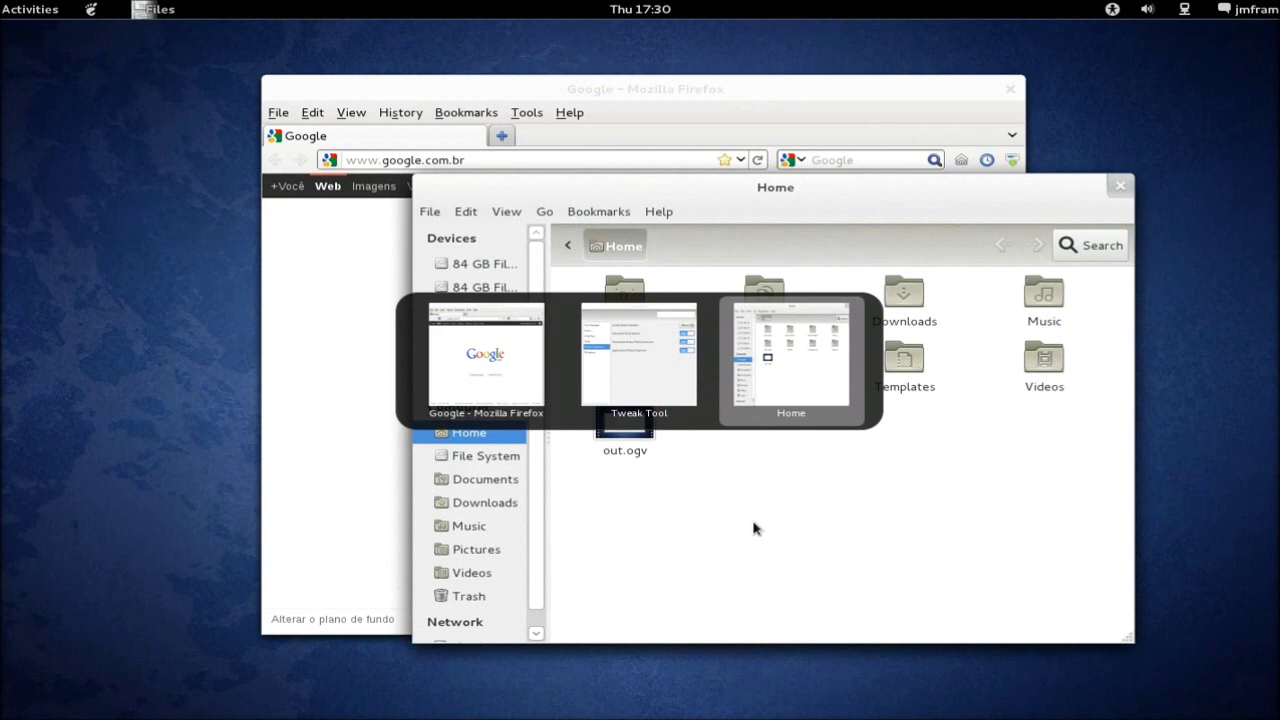
key(alt+shift+Tab)
key(alt+shift+Tab)
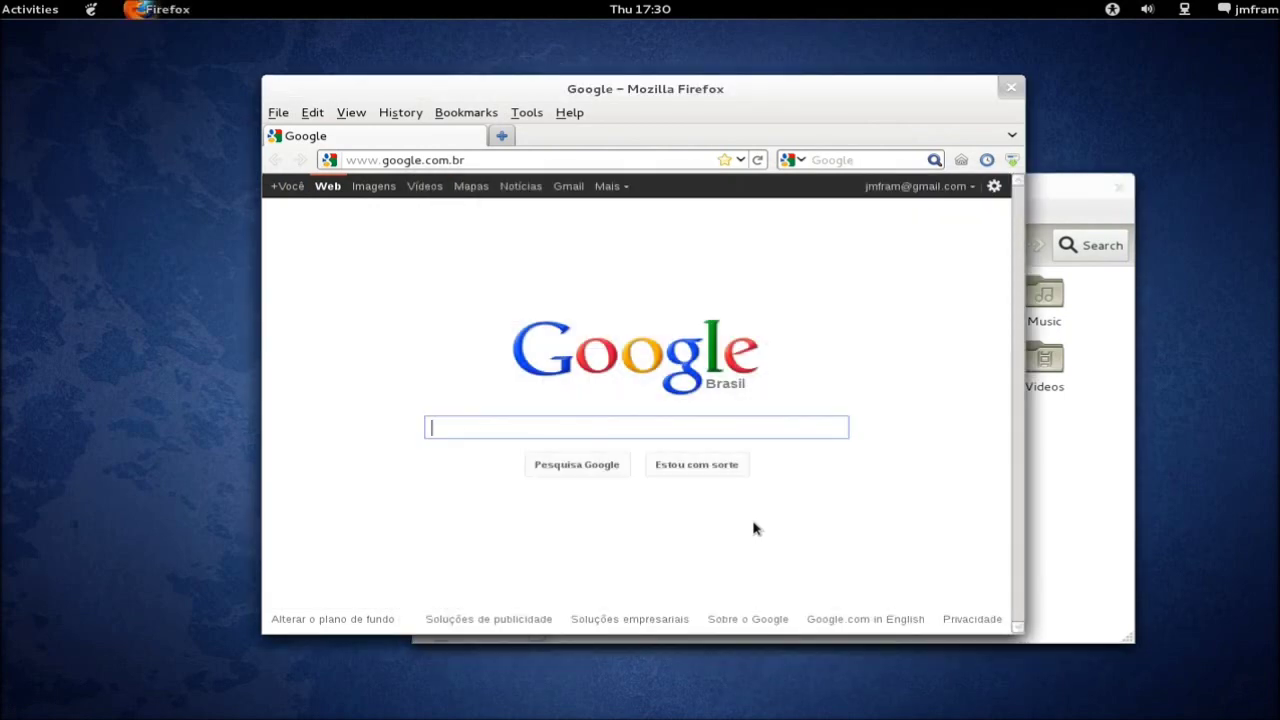
click(1011, 88)
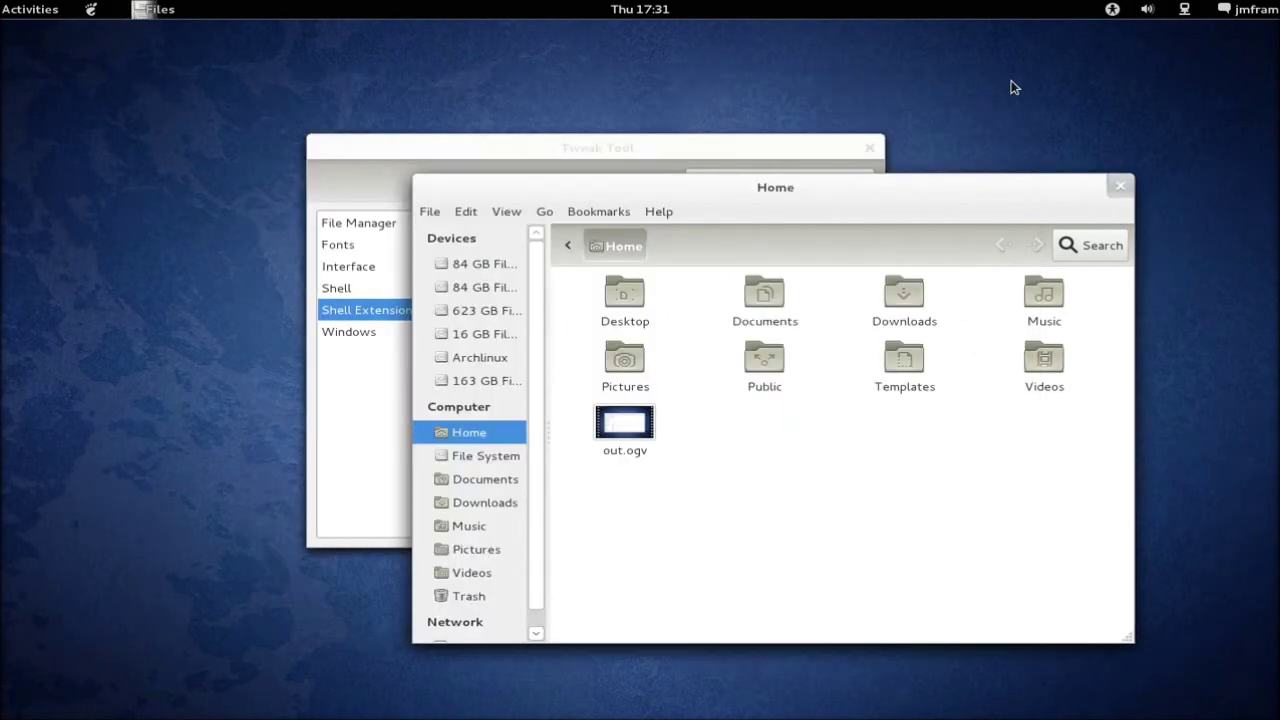
Close the Home window, turn off the AlternateTab, Alternative Status Menu and Applications Menu extensions, and open the user menu.
click(1121, 188)
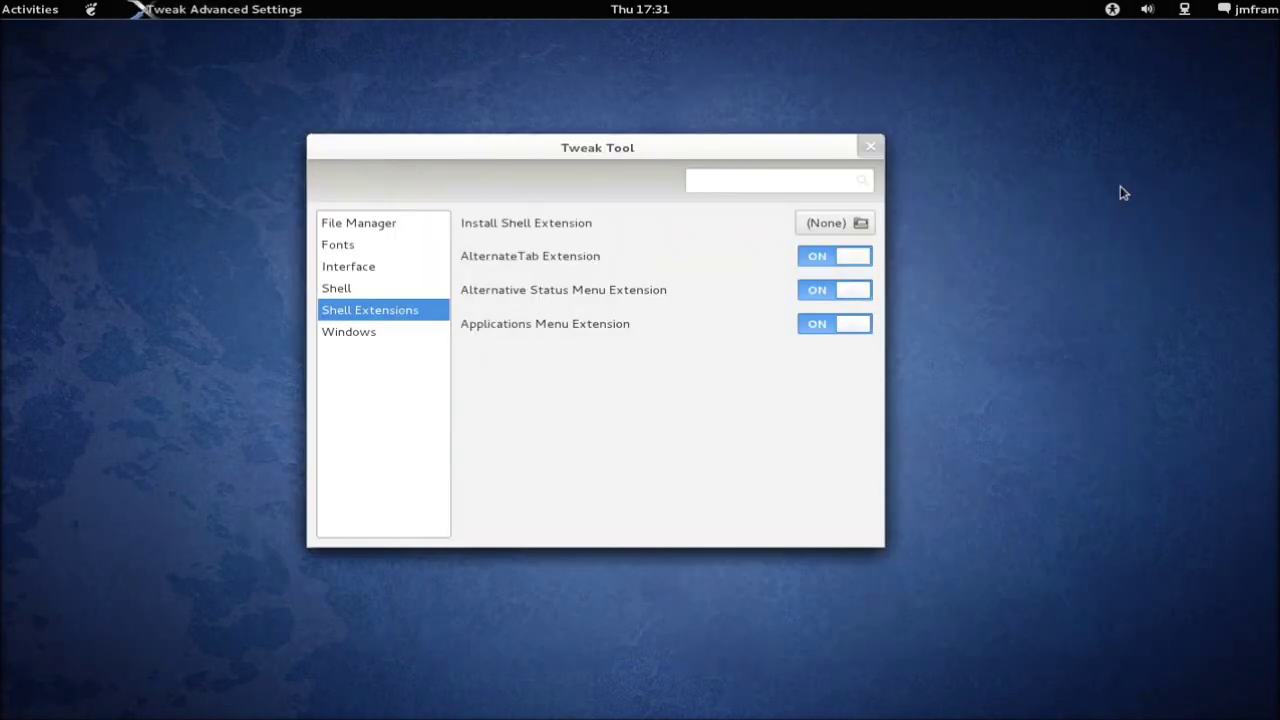
click(835, 323)
click(858, 289)
click(863, 256)
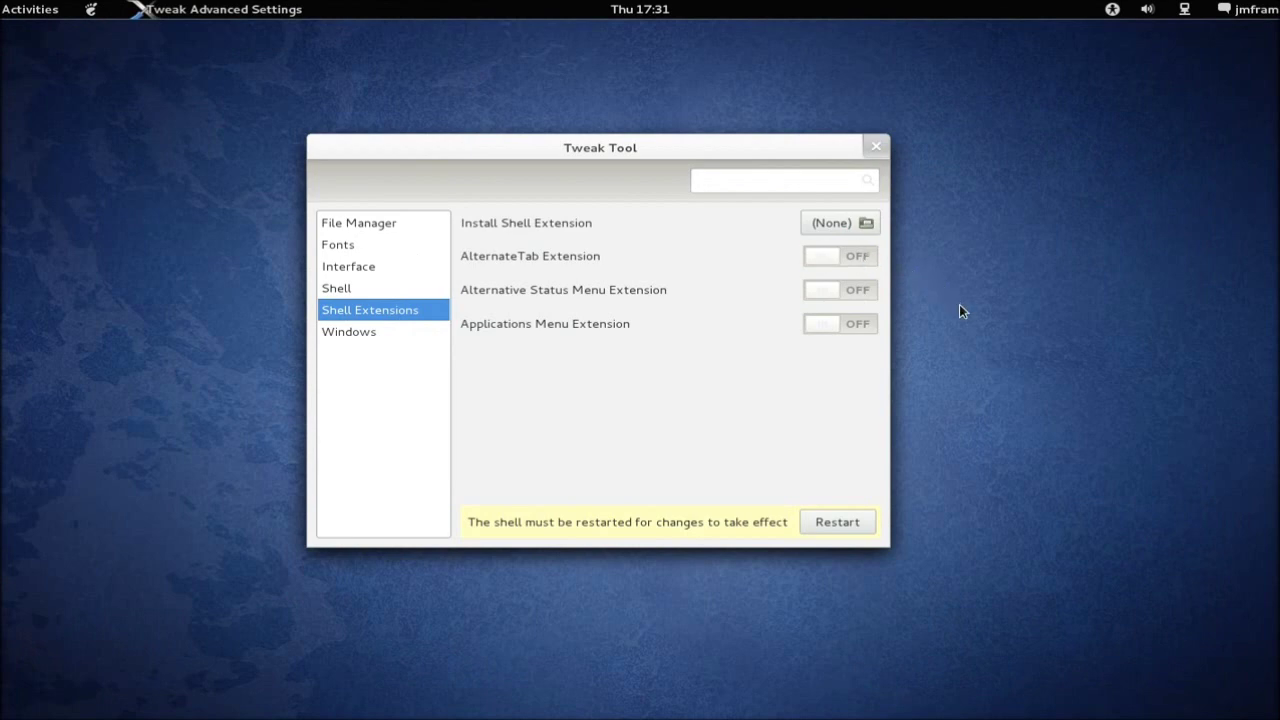
click(1256, 13)
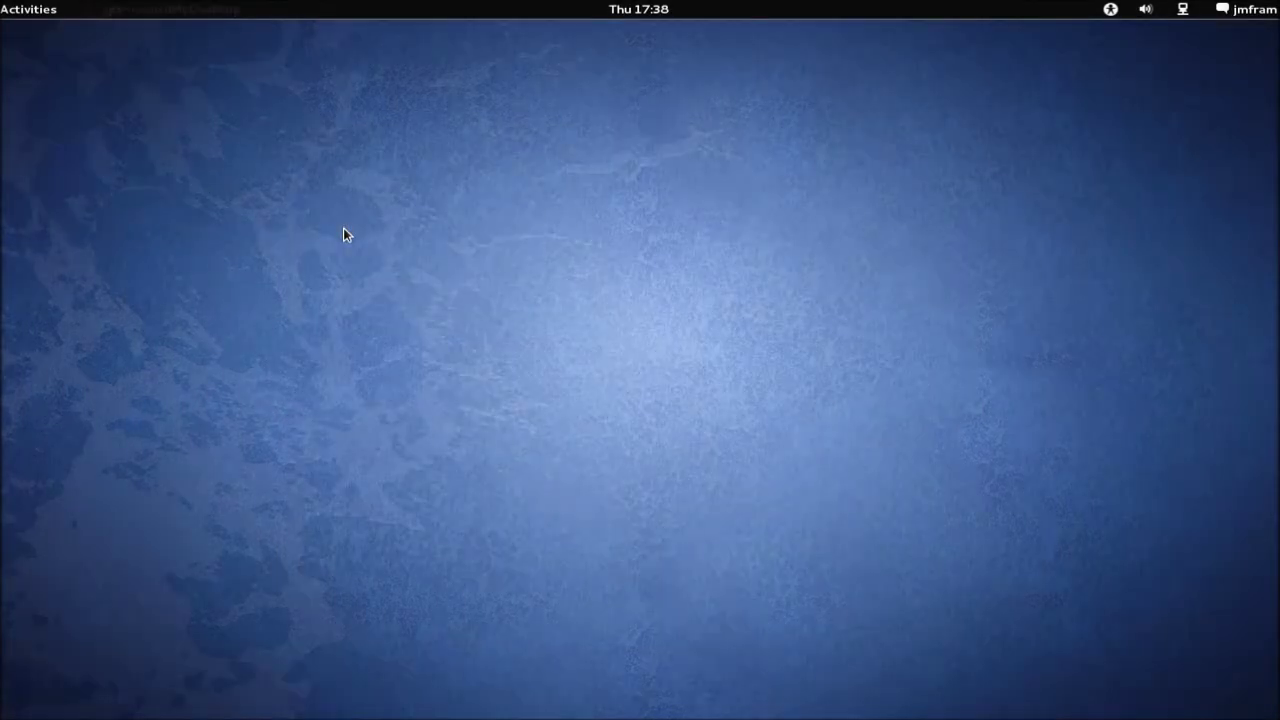
Start the Tweak Tool, move its window towards the centre of the desktop, and display the Shell Extensions settings.
click(22, 12)
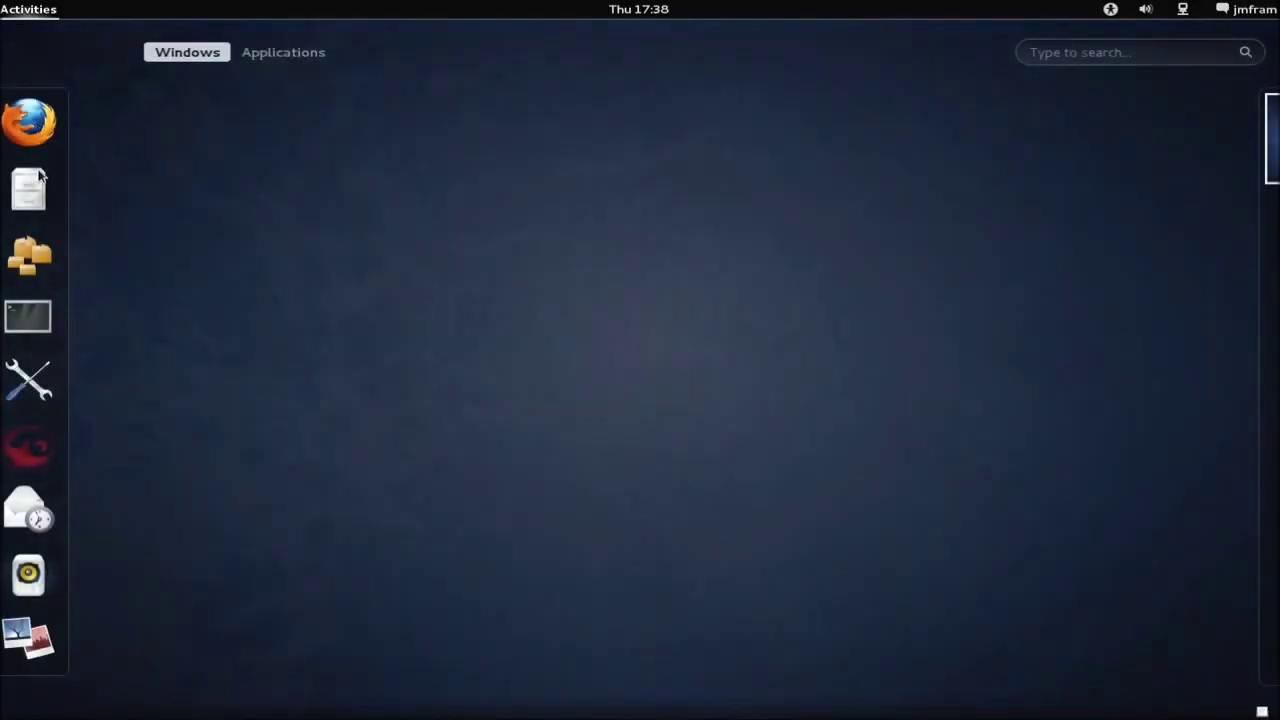
click(24, 380)
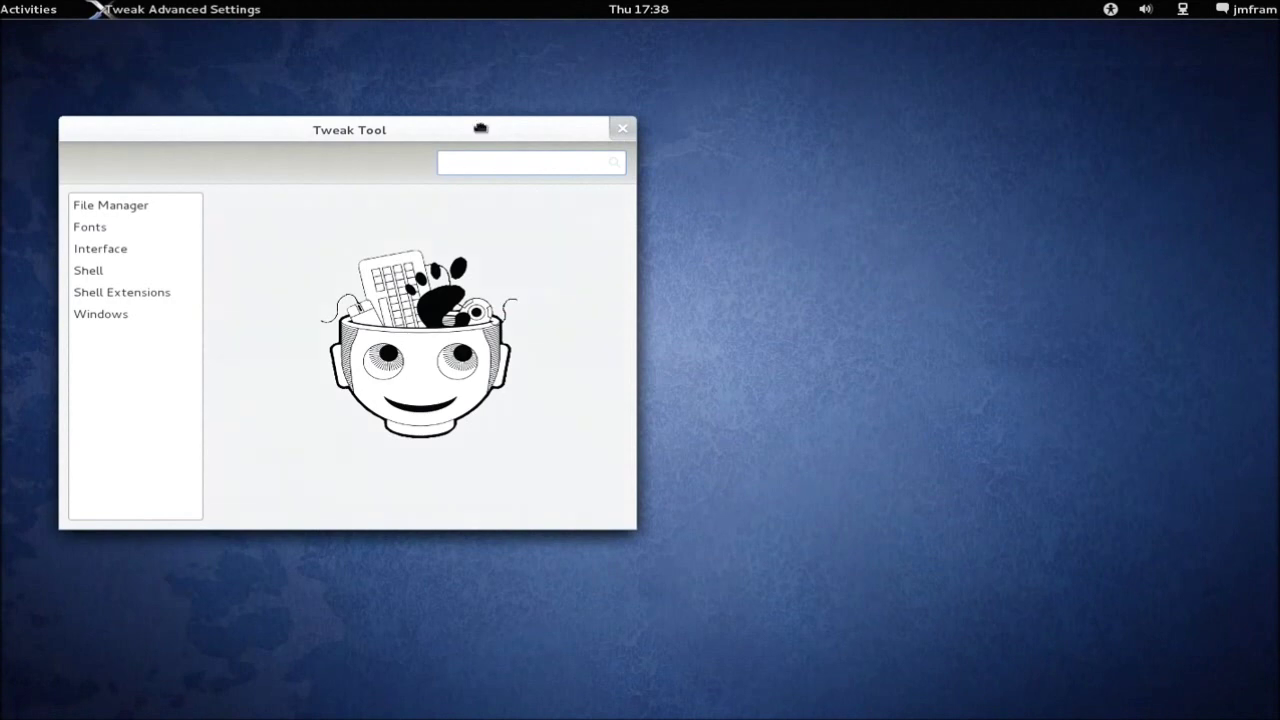
drag(480, 126, 643, 149)
click(301, 311)
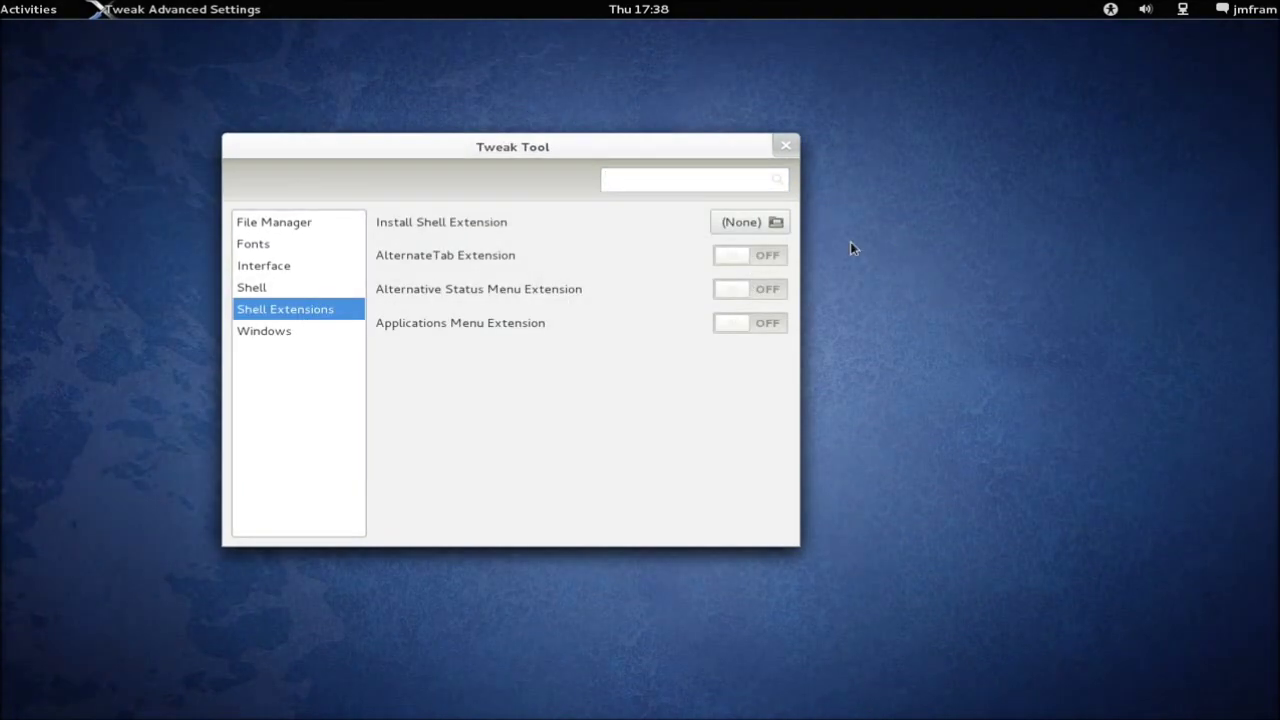
Switch to Add/Remove Software and search the packages for "gnome-shell".
mouse_move(2, 2)
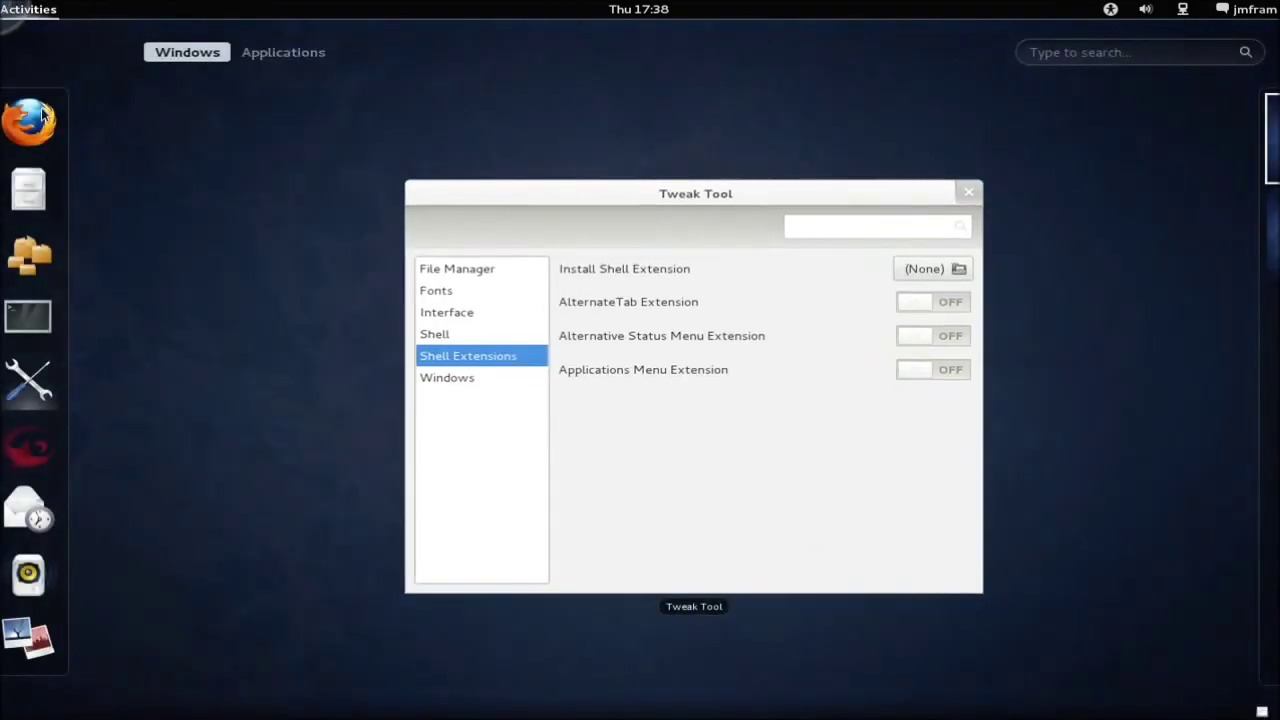
click(40, 256)
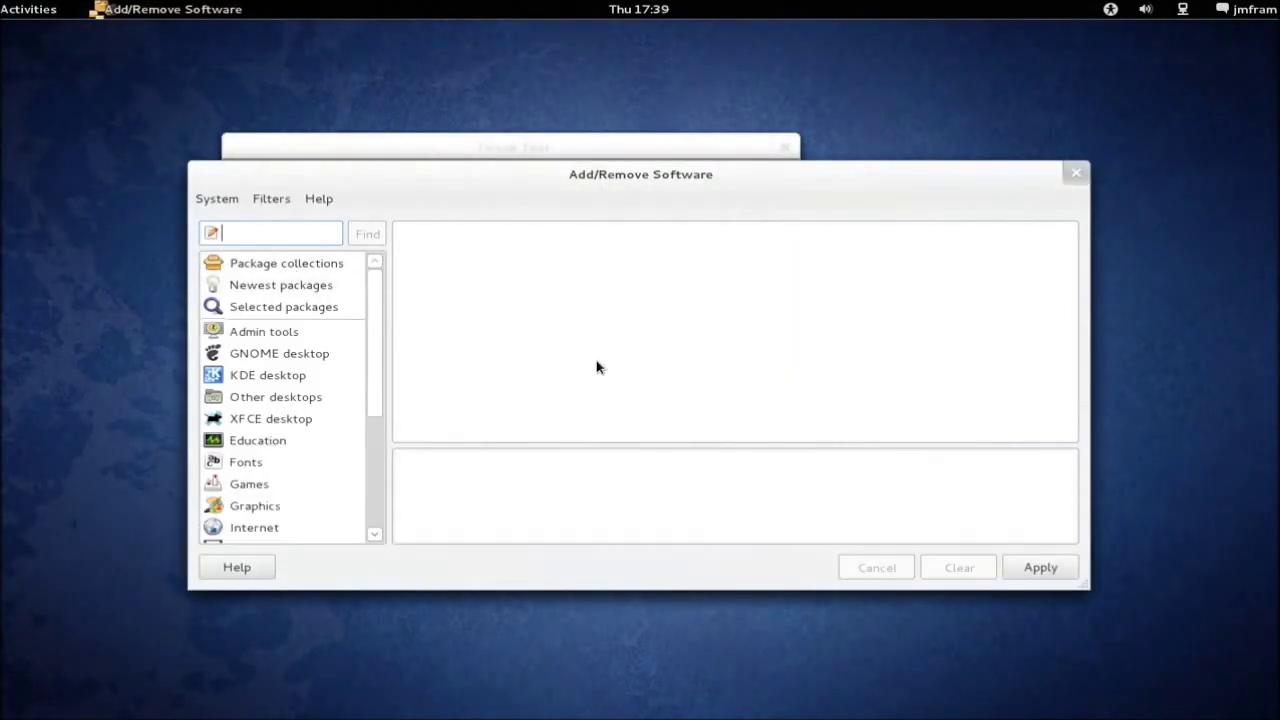
text(gnome-shell)
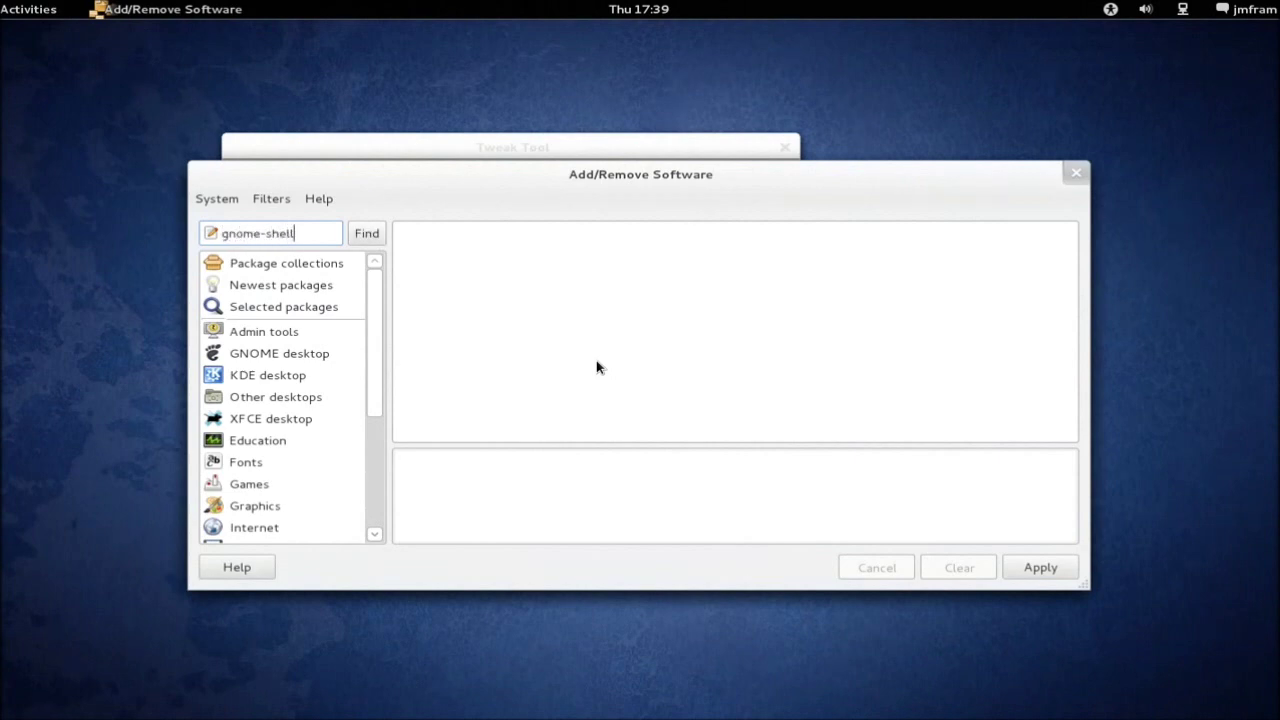
click(365, 233)
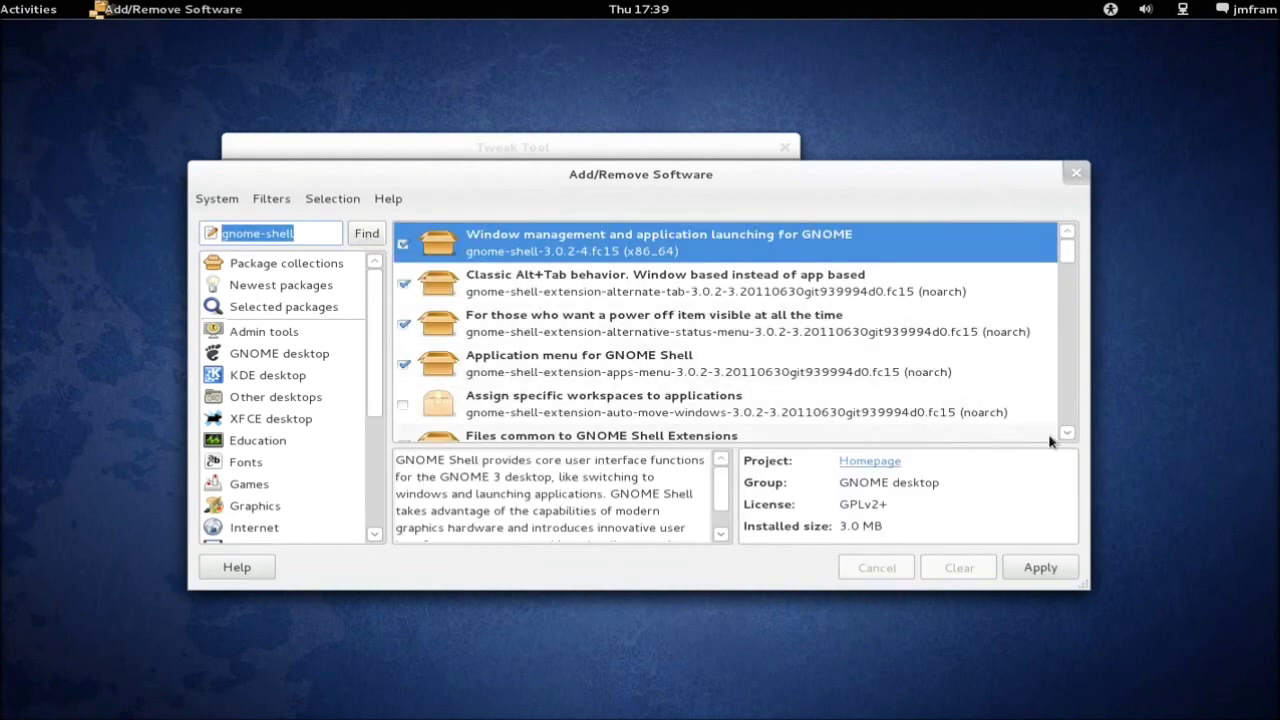
Install the gnome-shell-extension-dock package and authorize the installation with the account password.
click(1068, 433)
click(1069, 434)
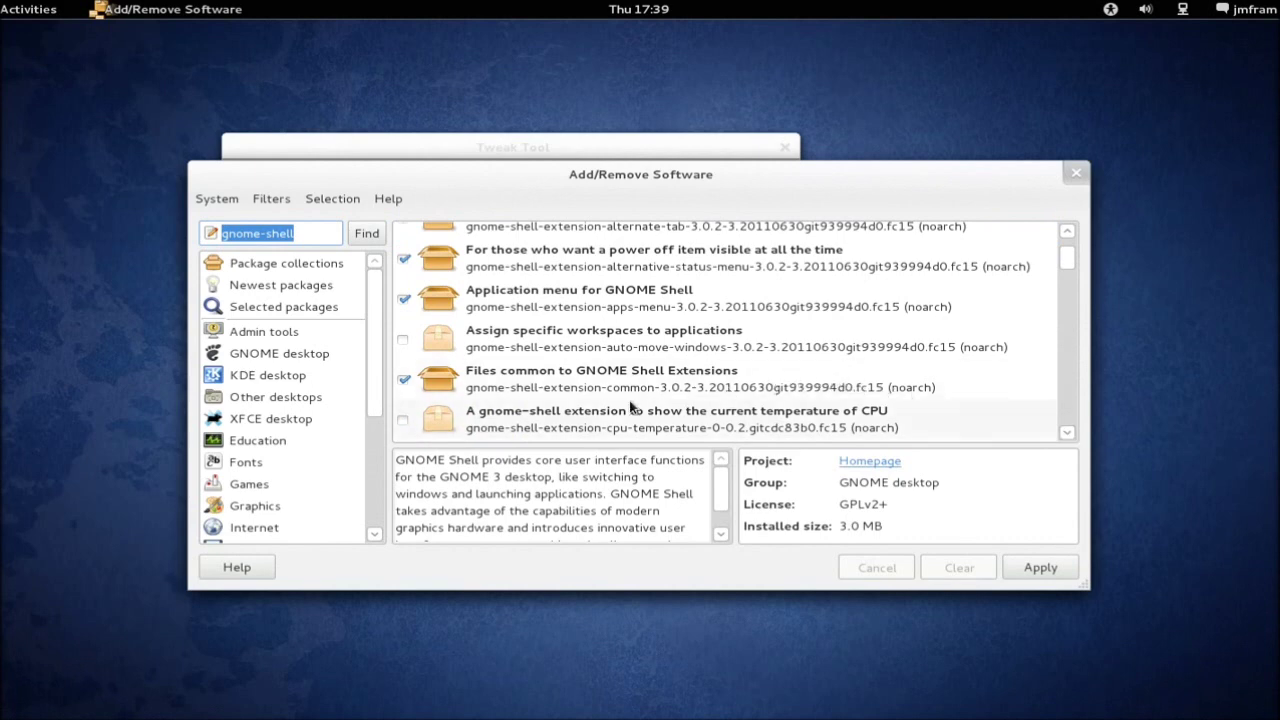
click(1067, 432)
scroll(1067, 432, down, 3)
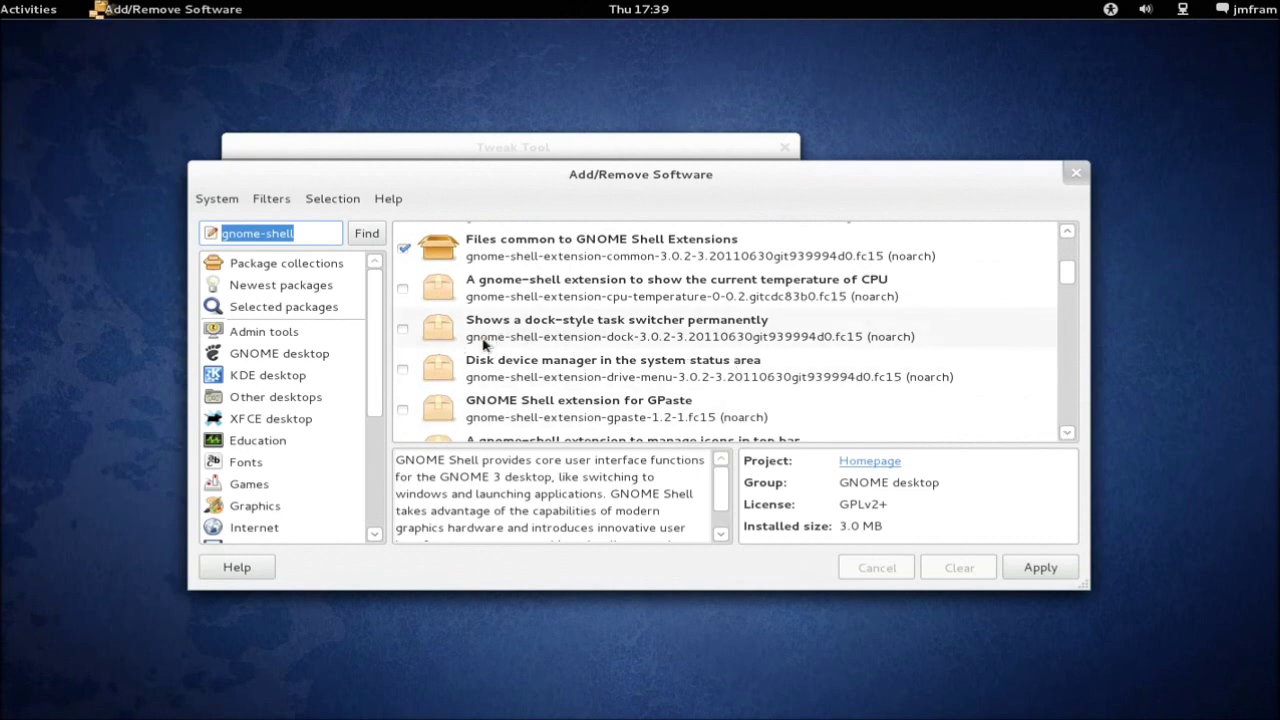
click(401, 328)
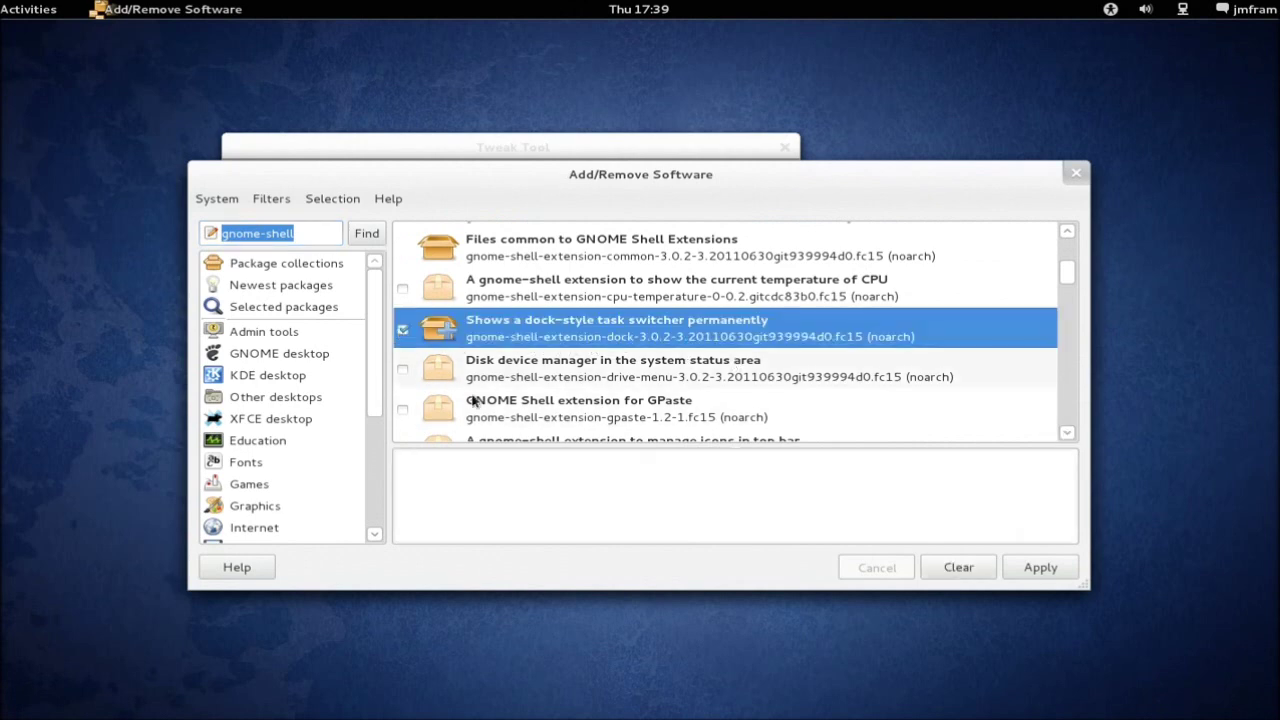
click(1030, 570)
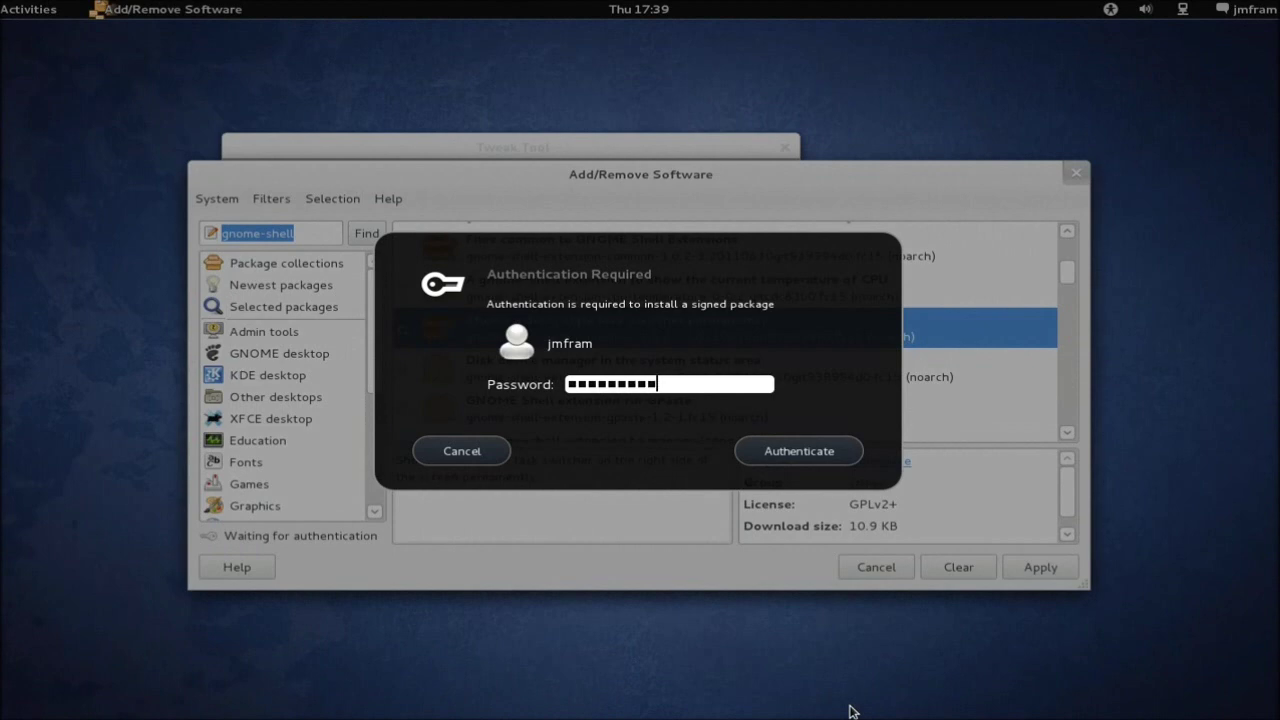
key(Return)
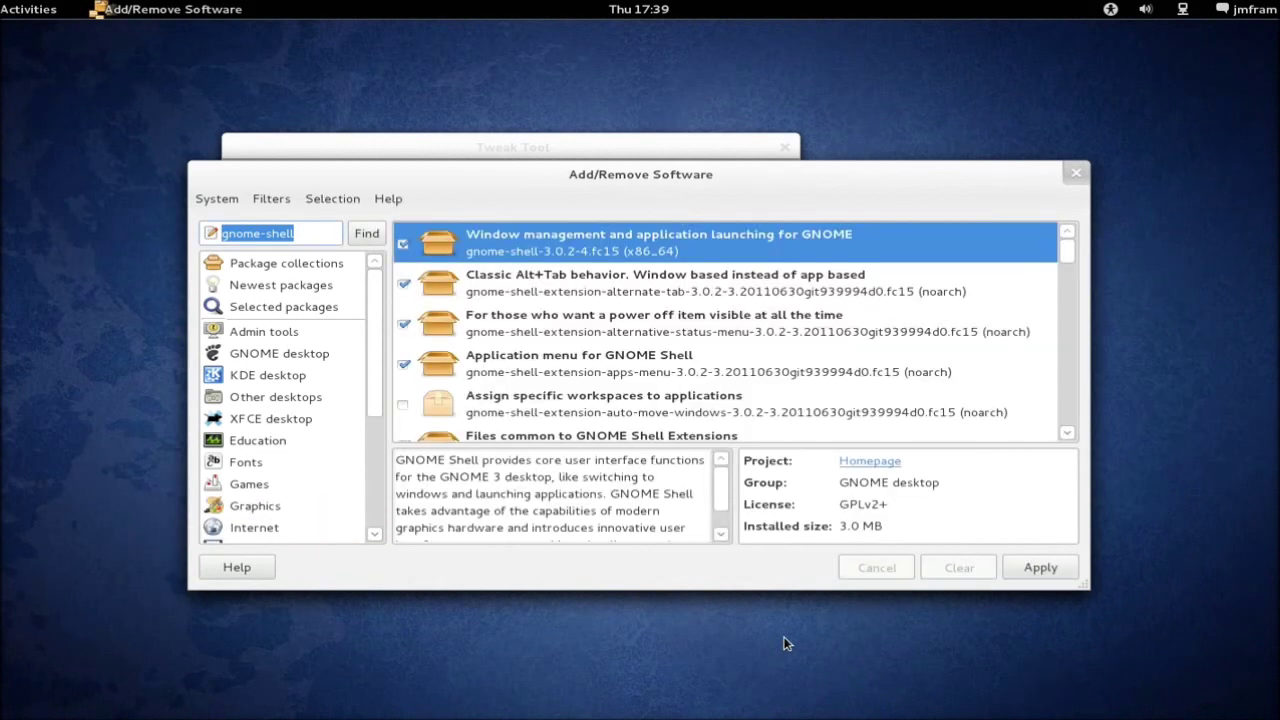
Close Add/Remove Software and open the user menu.
click(1075, 176)
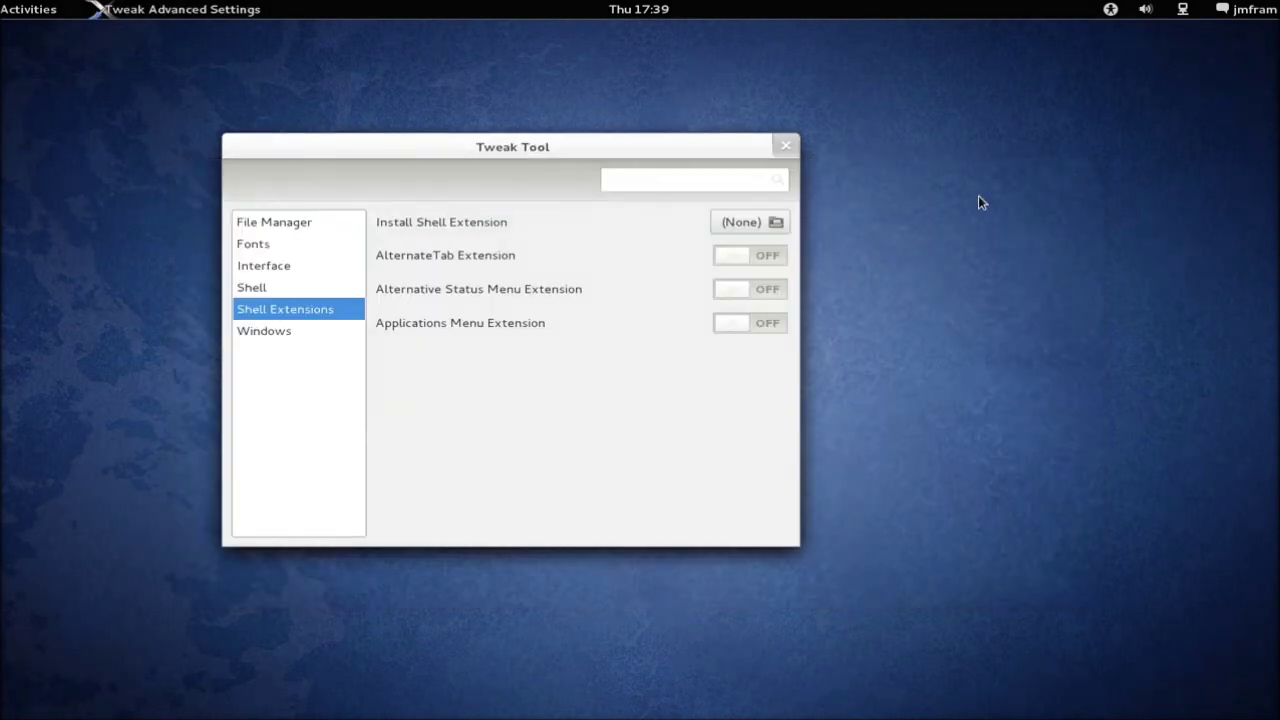
click(1256, 10)
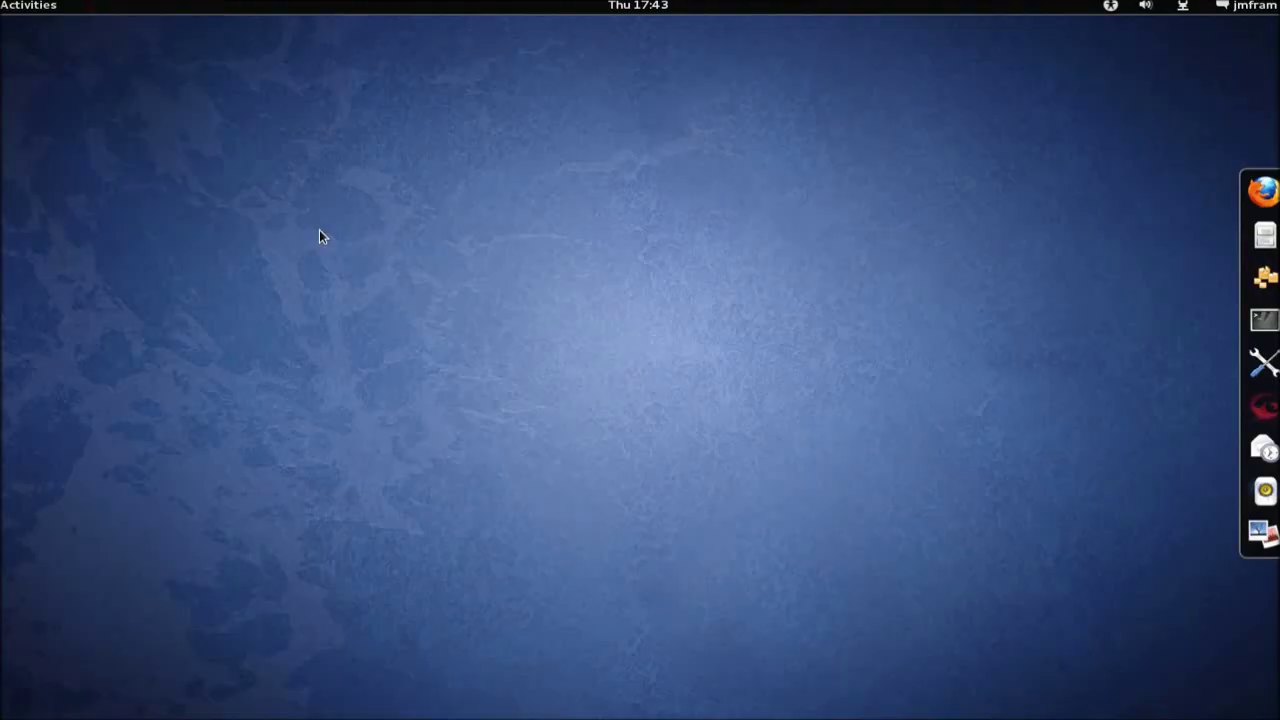
Reopen the Tweak Tool, review its Shell Extensions settings, and briefly compare the dock with the Activities overview.
click(30, 9)
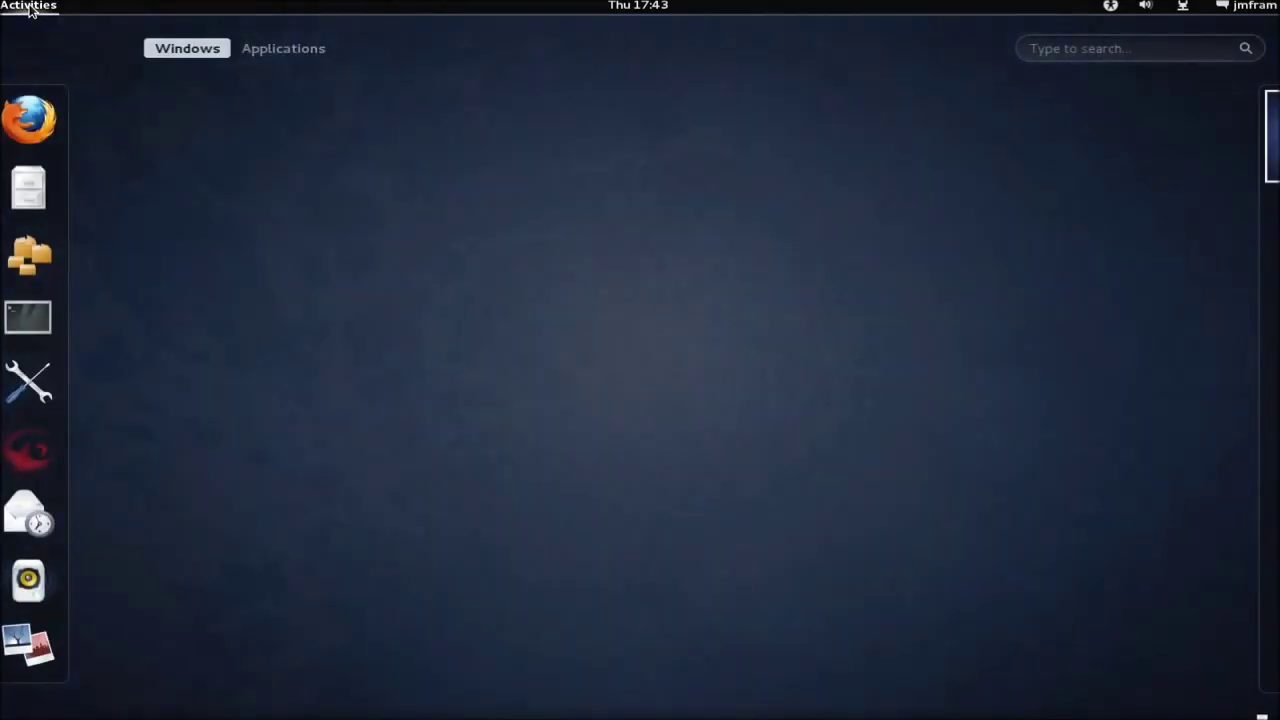
click(28, 380)
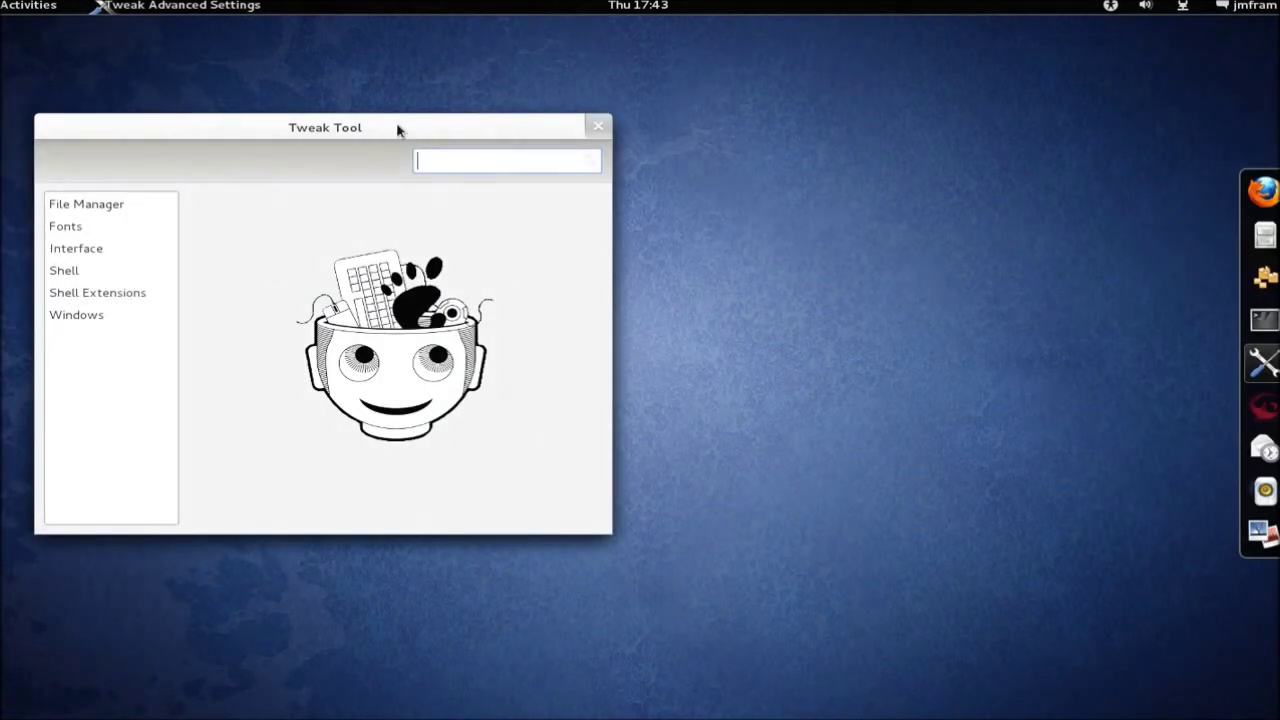
drag(397, 130, 569, 147)
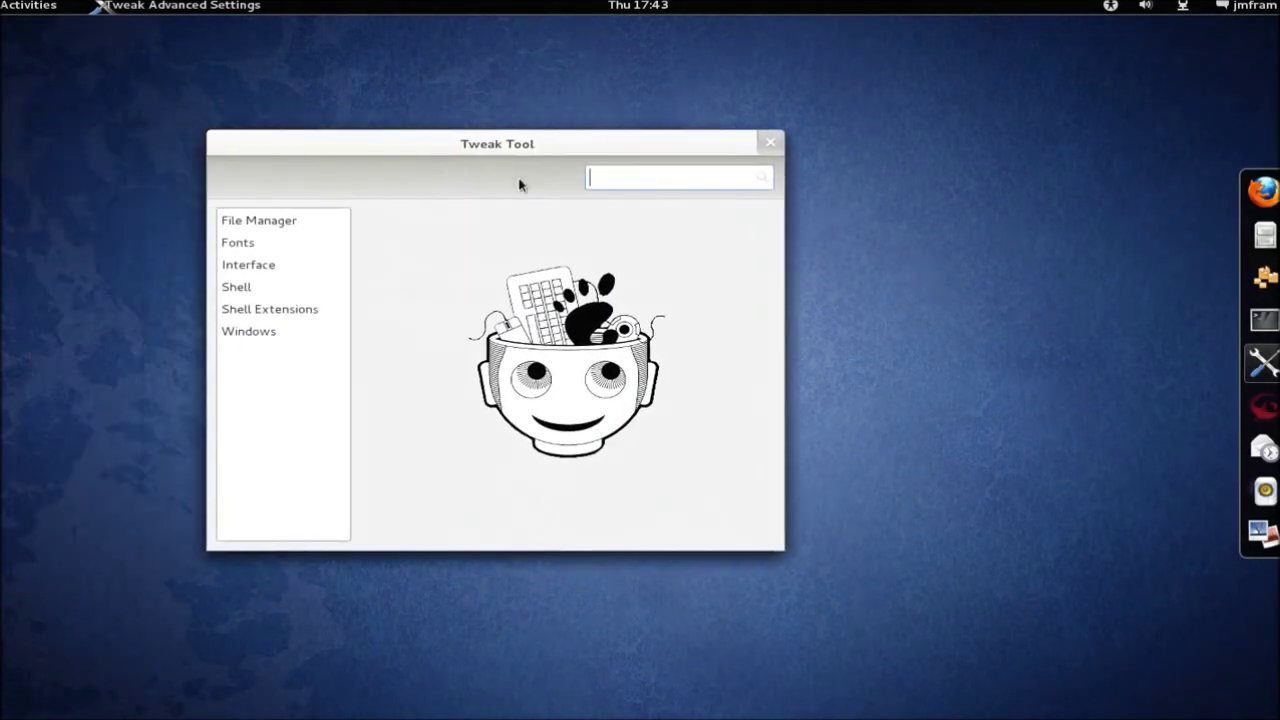
click(269, 315)
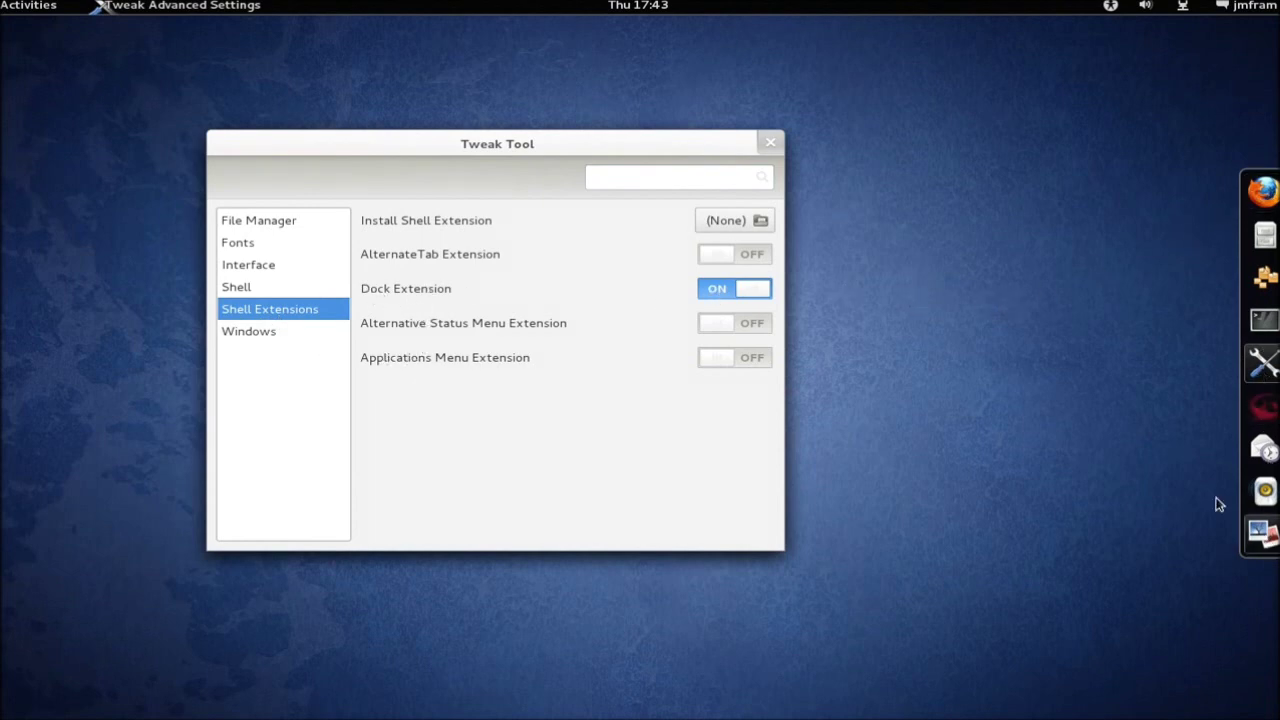
click(33, 8)
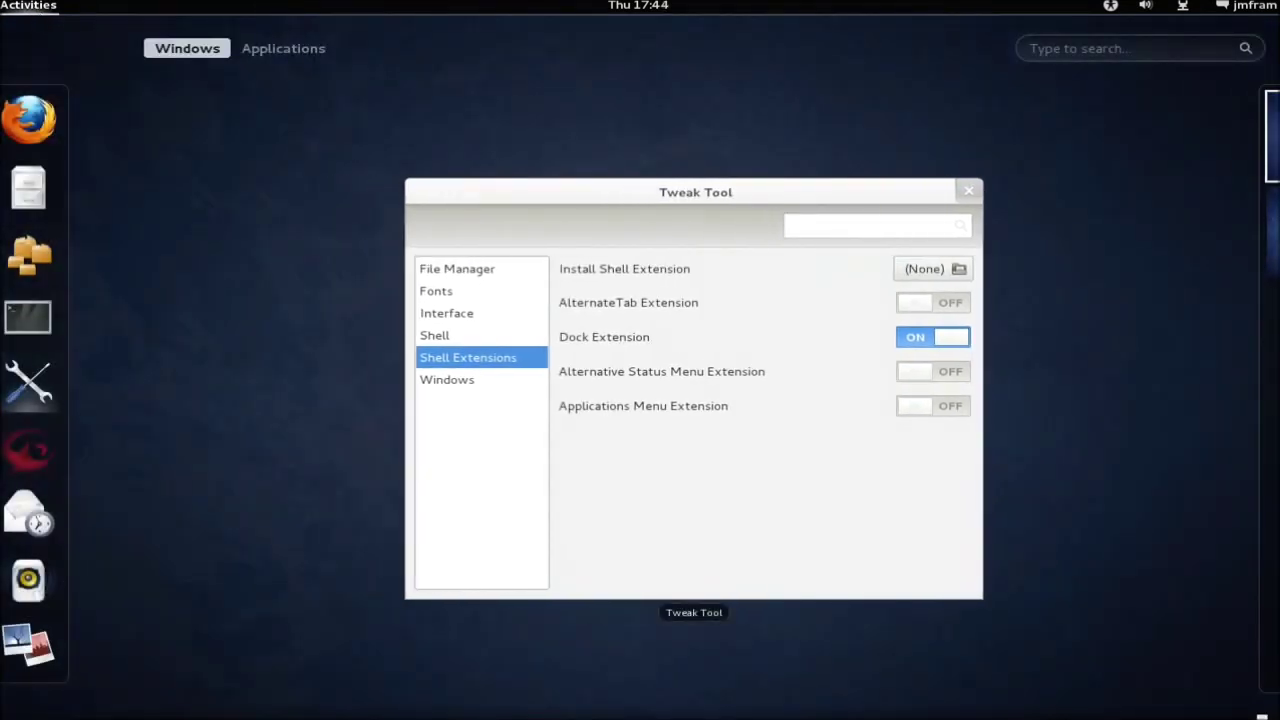
click(10, 12)
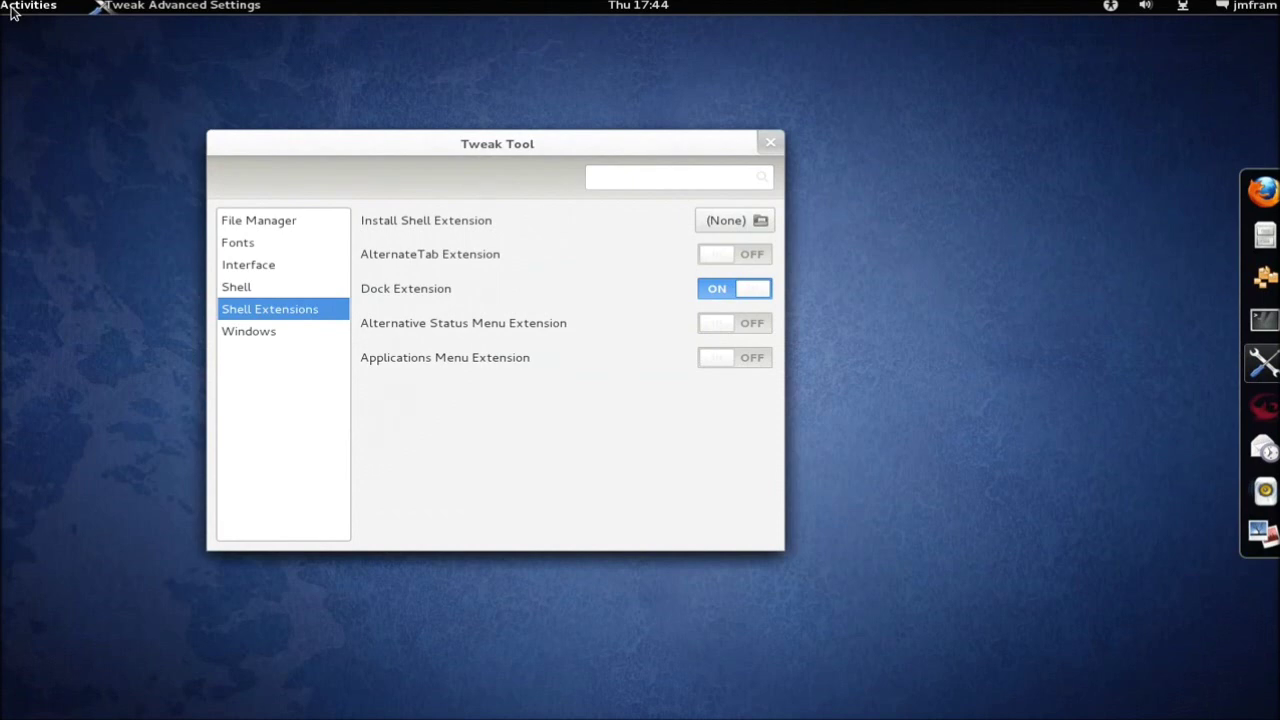
Turn on the AlternateTab, Alternative Status Menu and Applications Menu extensions alongside the Dock extension, and close the Tweak Tool.
click(718, 258)
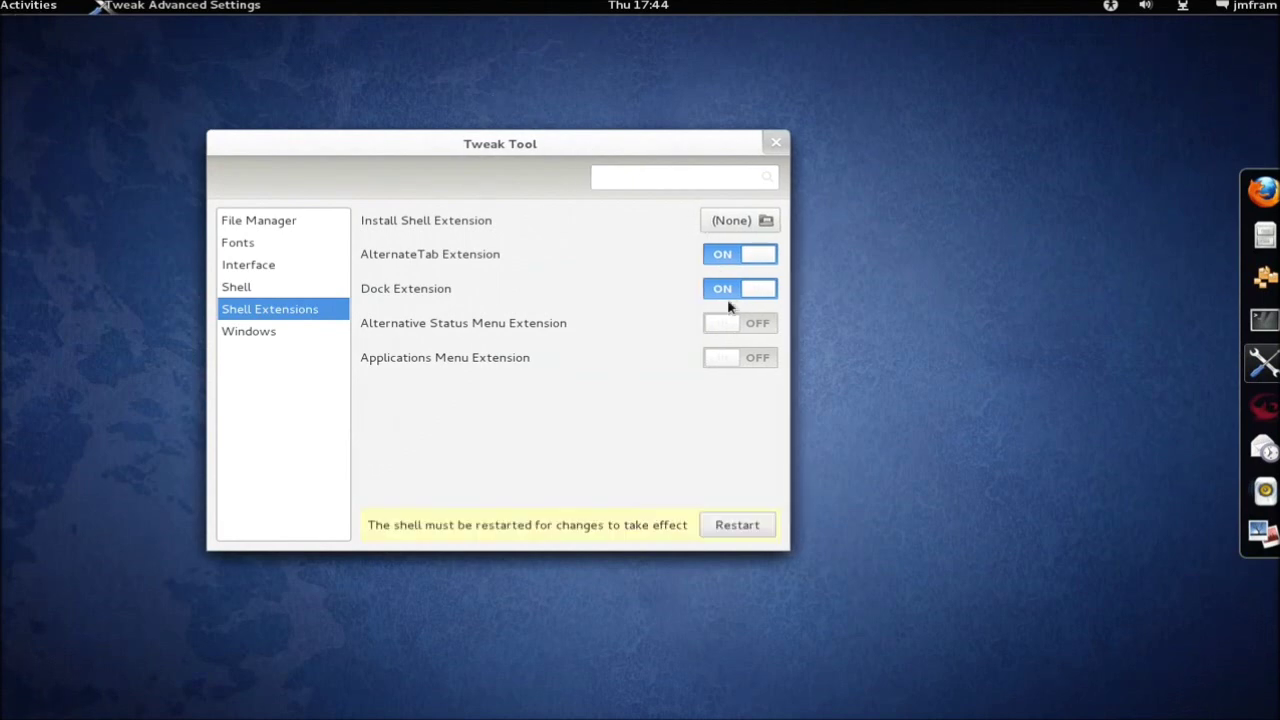
click(729, 323)
click(729, 357)
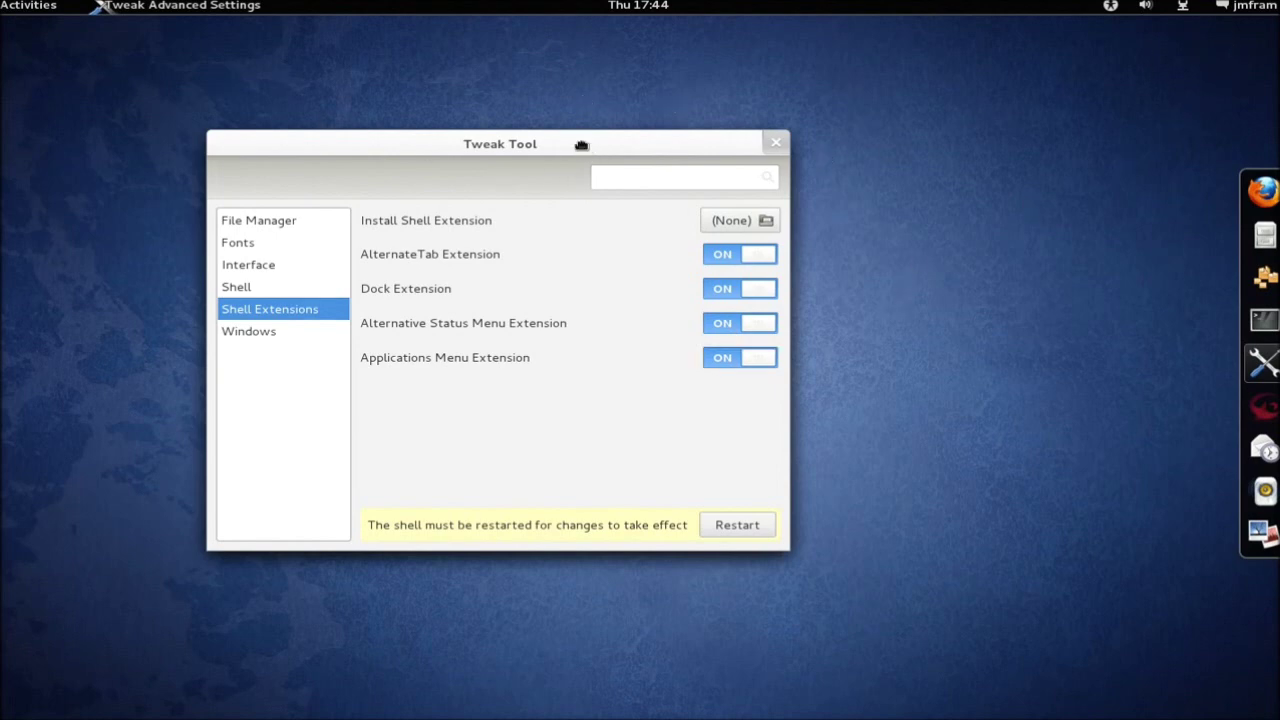
drag(581, 145, 669, 137)
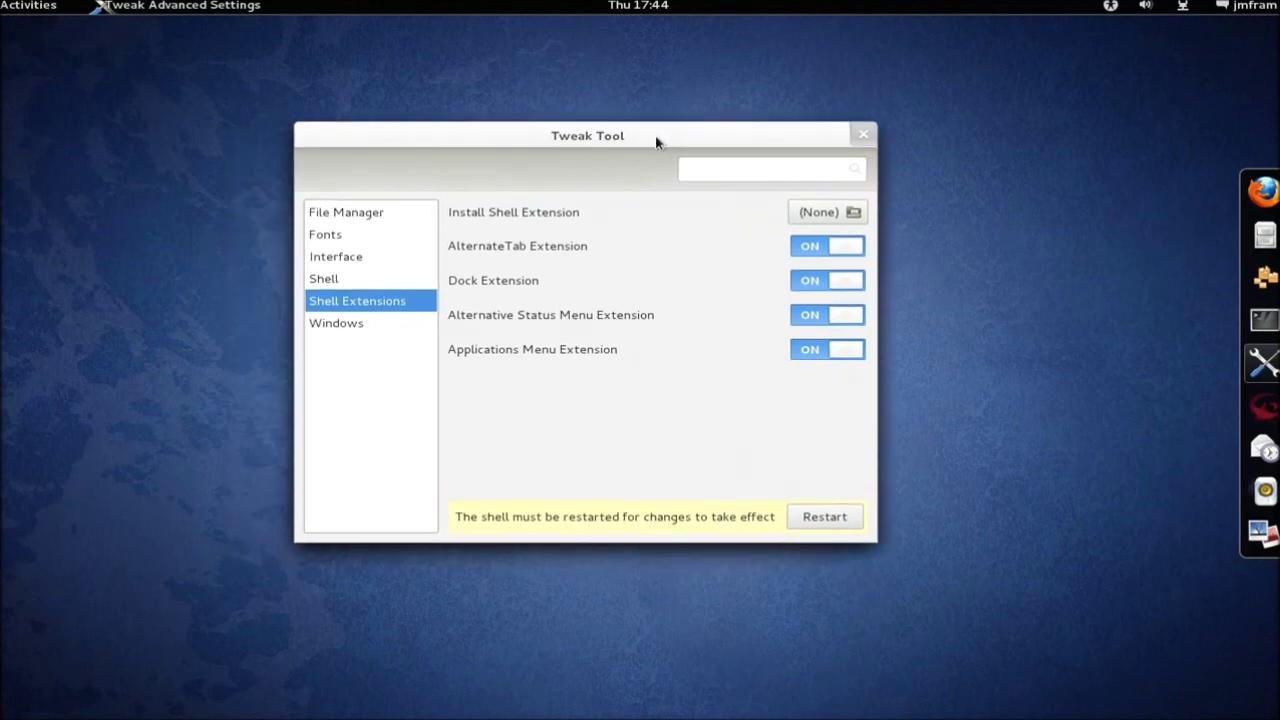
click(861, 137)
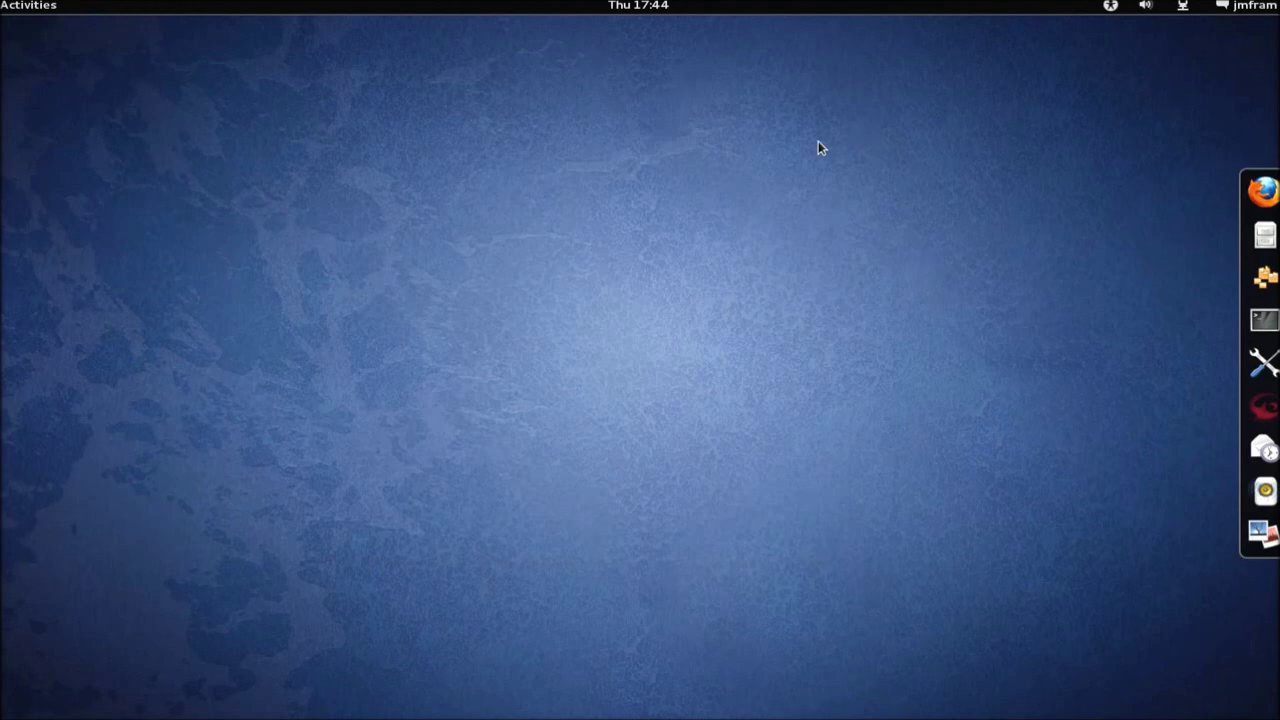
Switch to Firefox, open the bookmarked GNOME Shell Extensions page, and maximize the browser window.
mouse_move(2, 2)
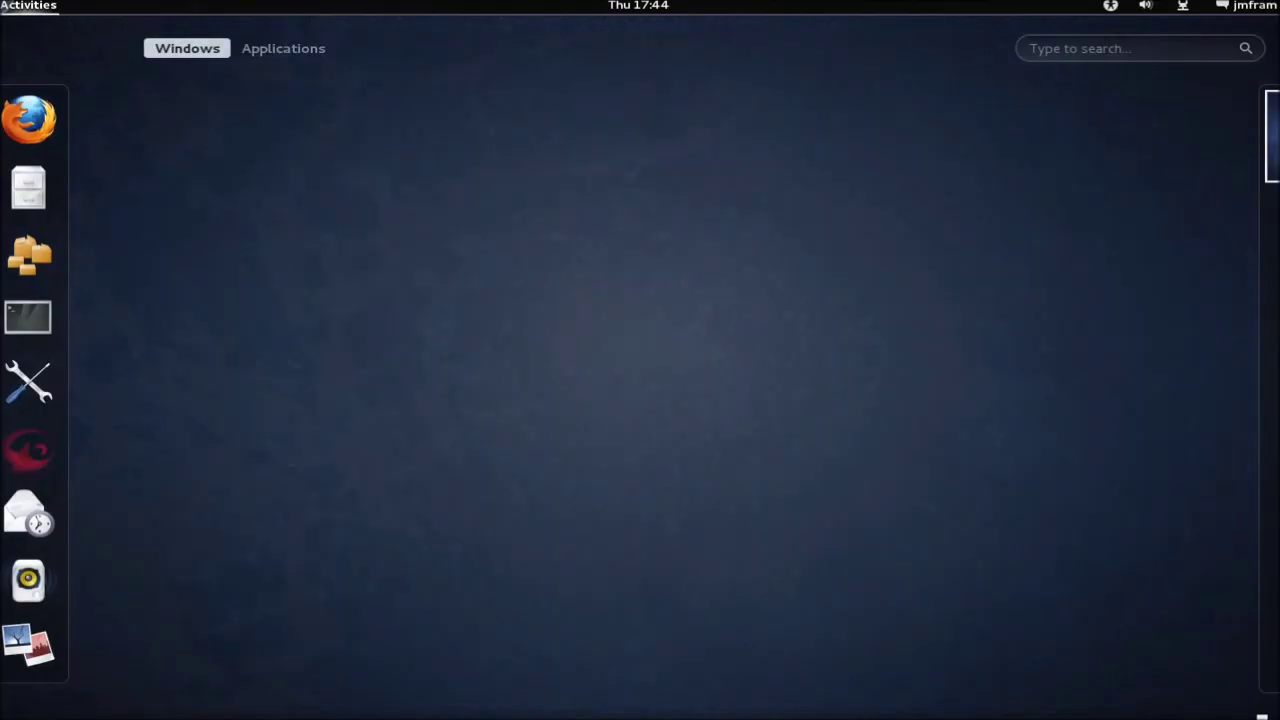
click(28, 118)
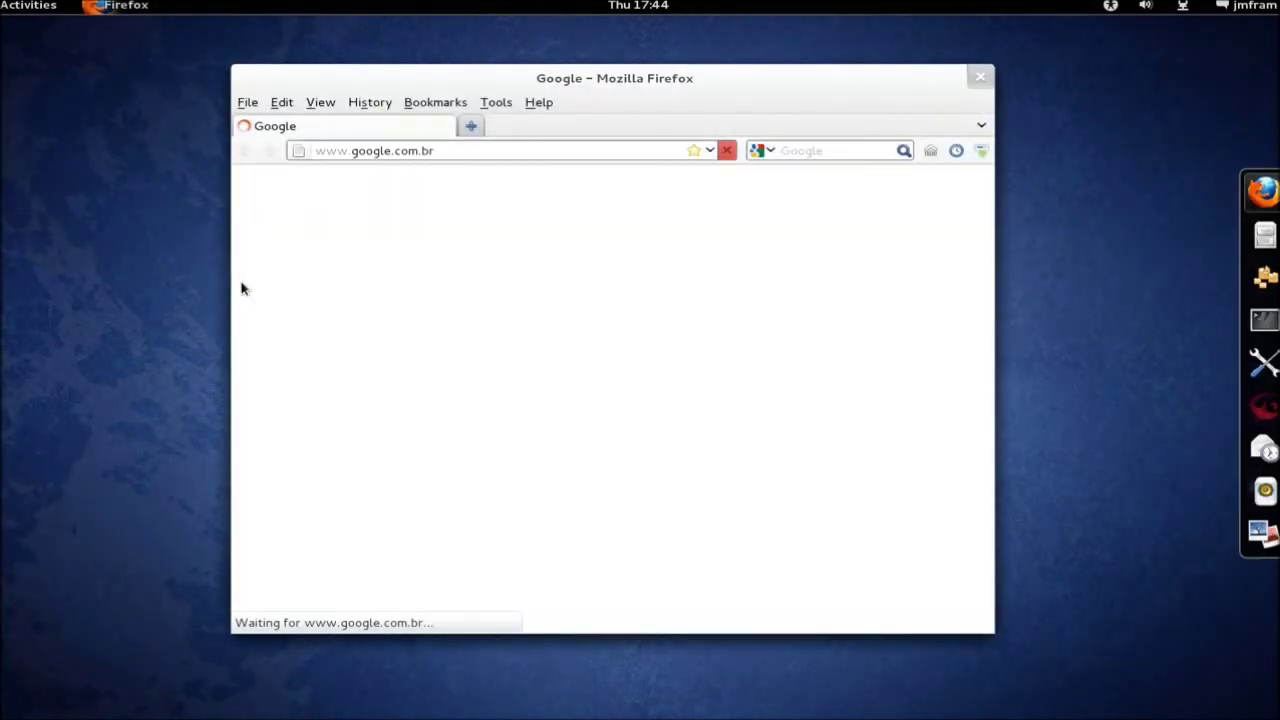
click(432, 104)
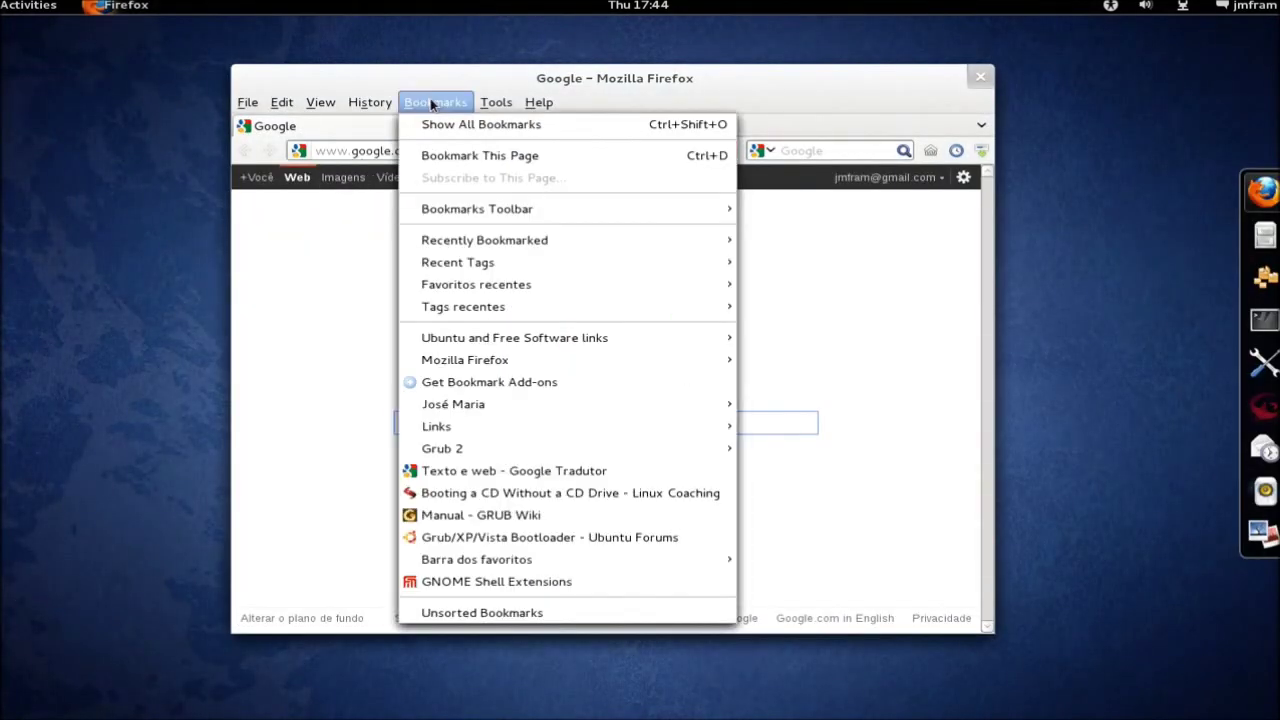
click(552, 582)
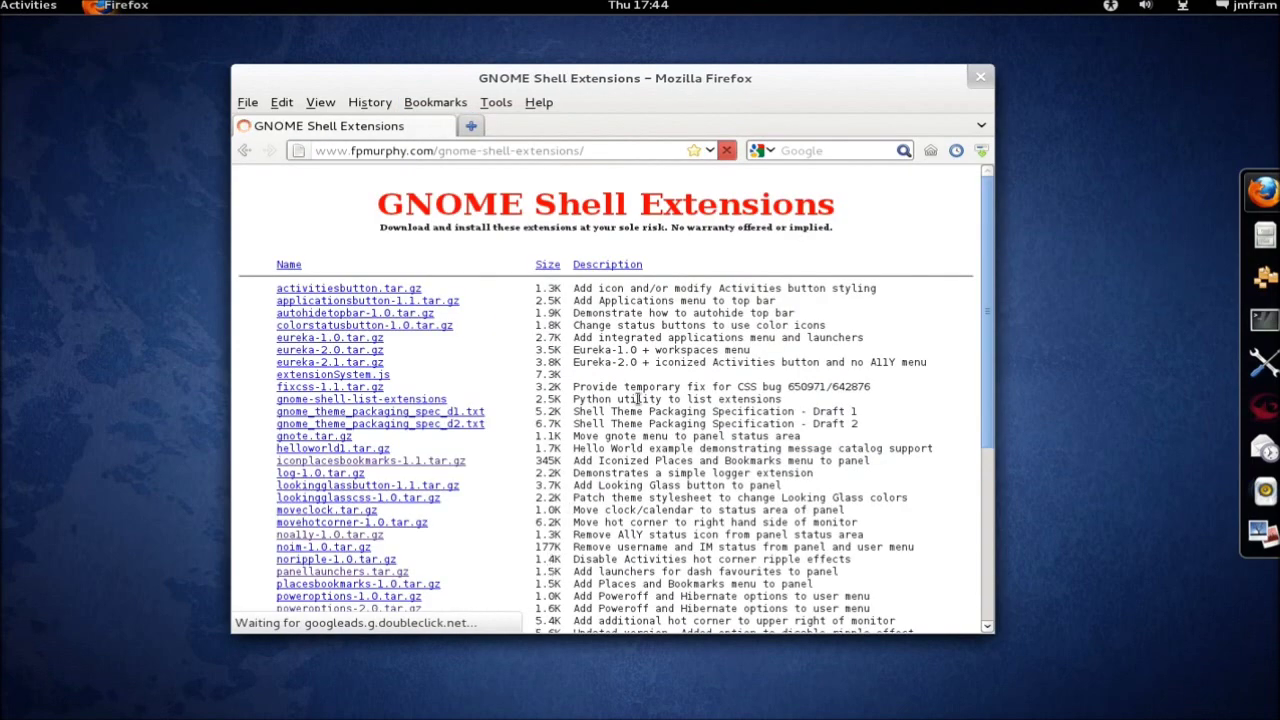
double_click(816, 77)
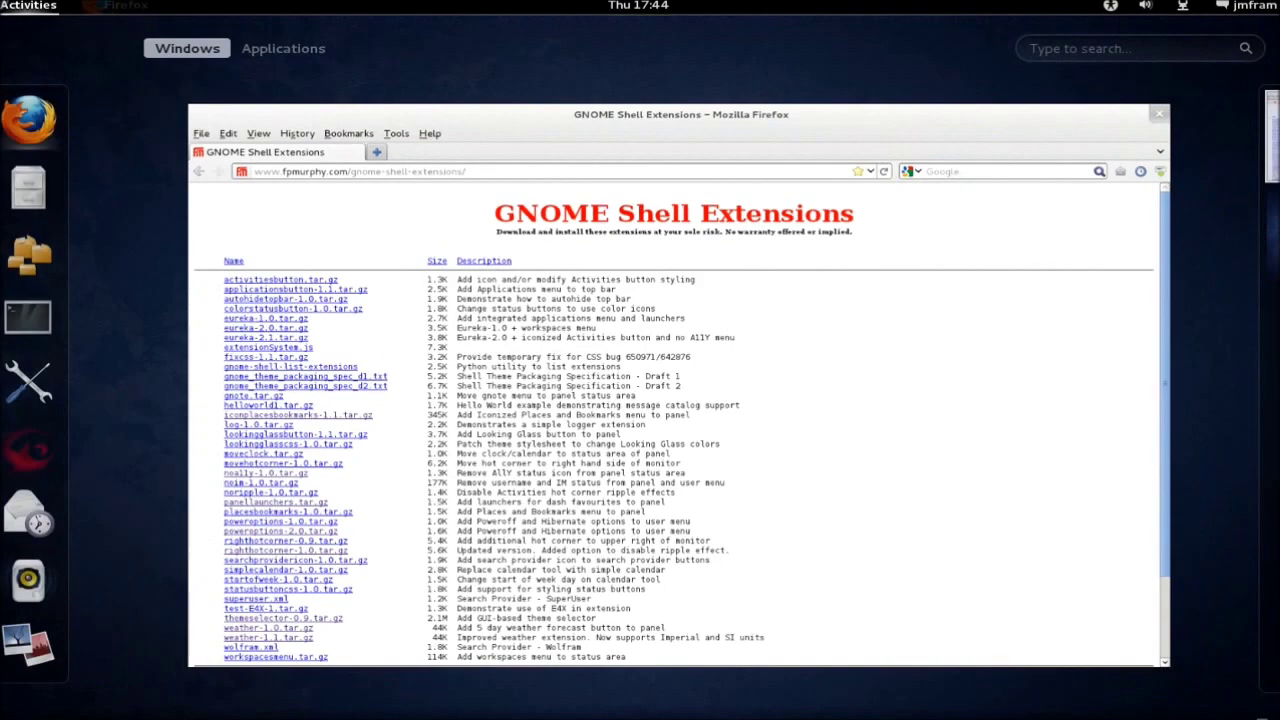
Open the file manager and display the Downloads folder with the extension archives.
mouse_move(0, 0)
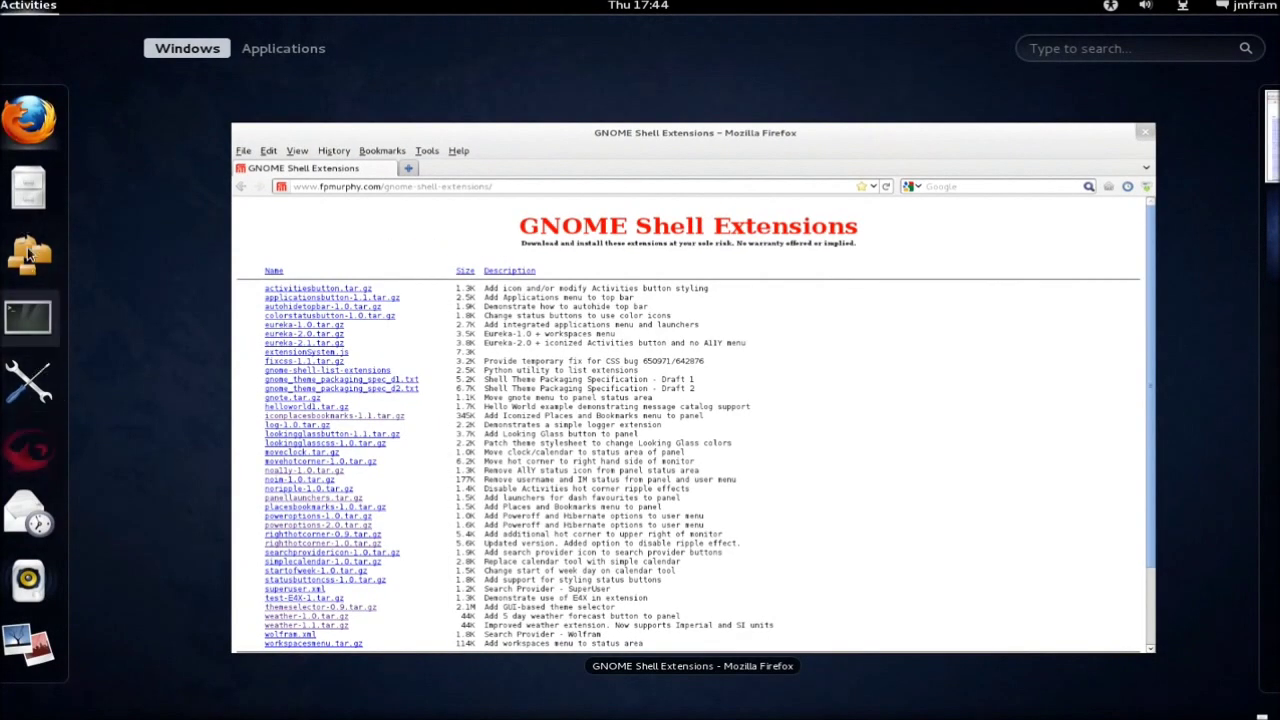
click(28, 190)
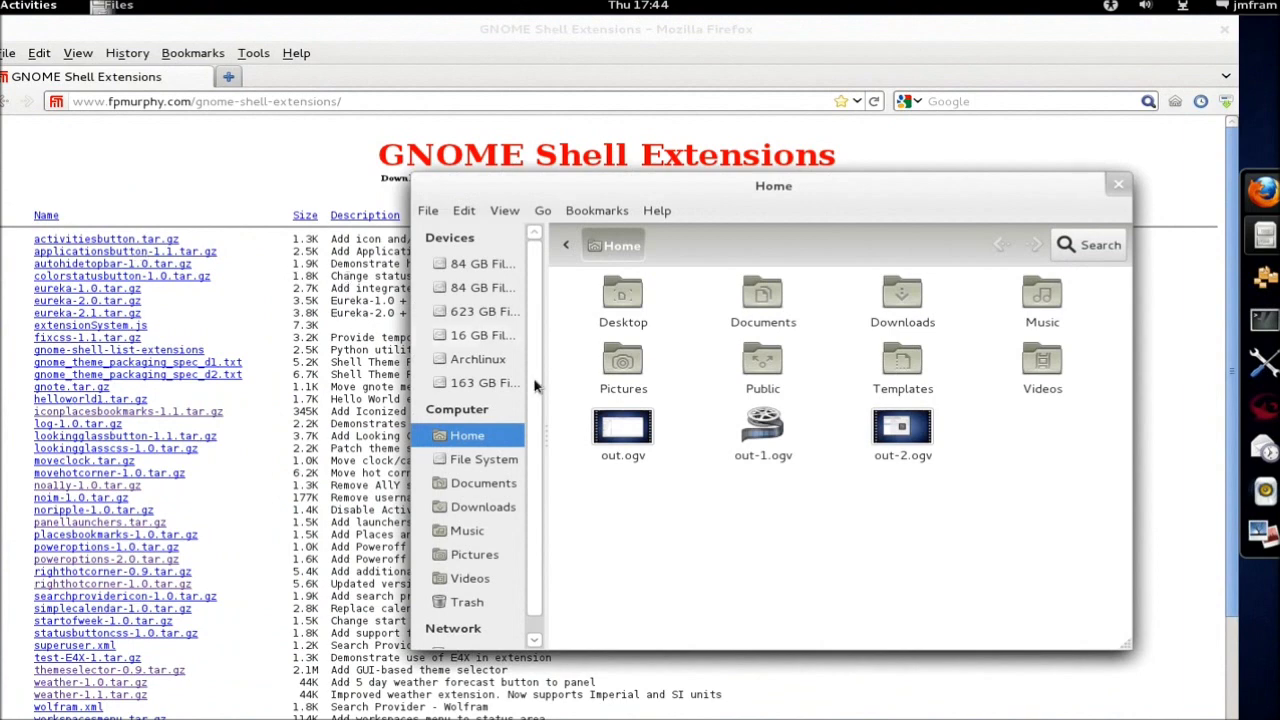
click(483, 506)
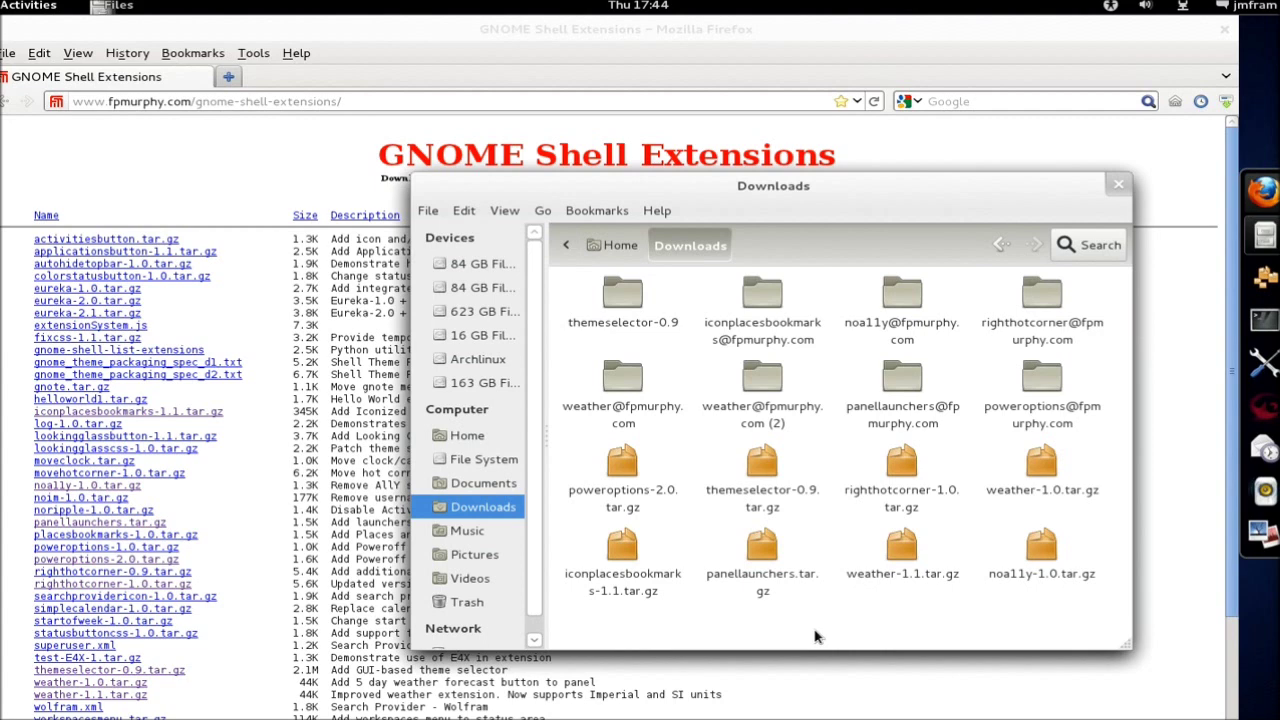
Extract noa11y-1.0.tar.gz in the Downloads folder, and close the file manager and browser windows.
right_click(1040, 548)
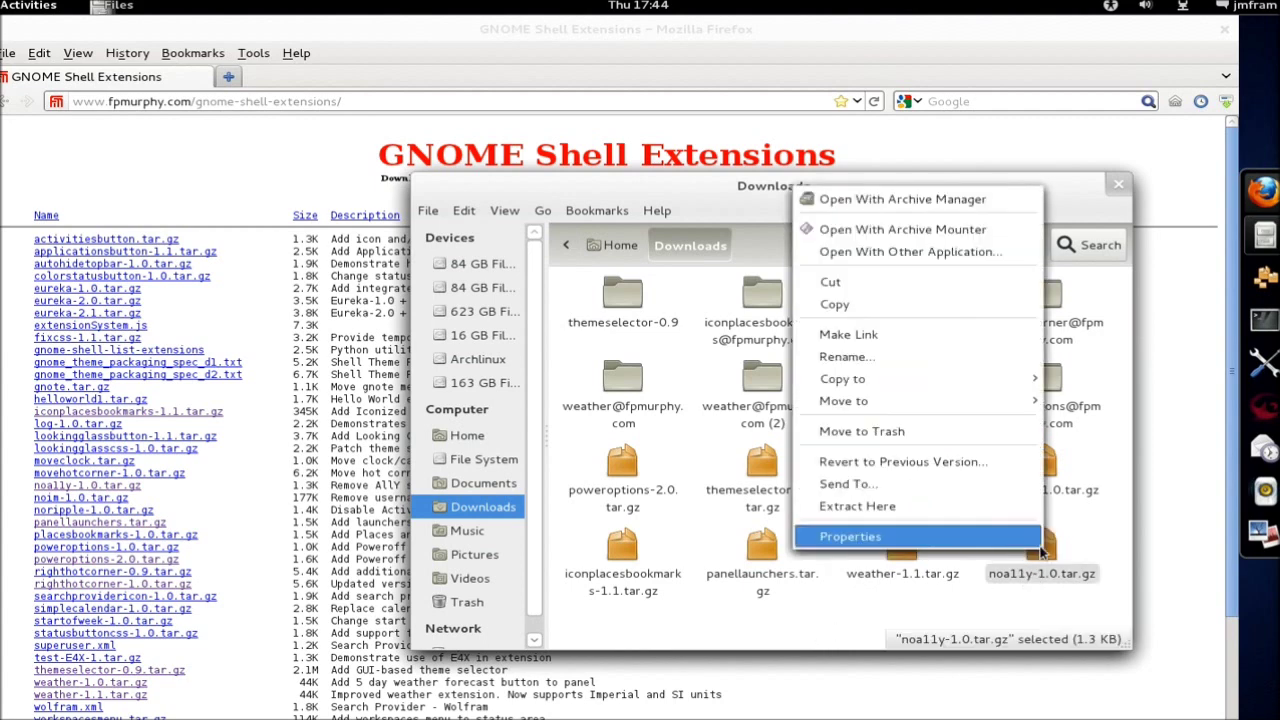
click(950, 510)
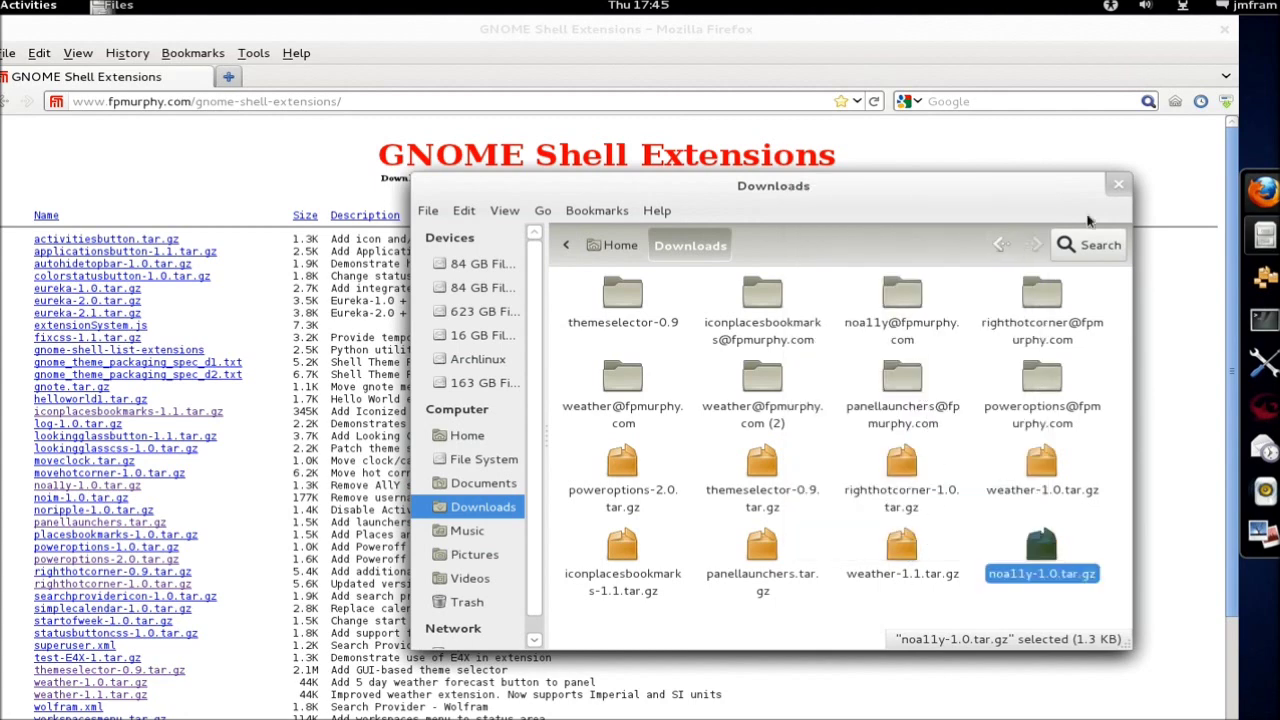
click(1118, 184)
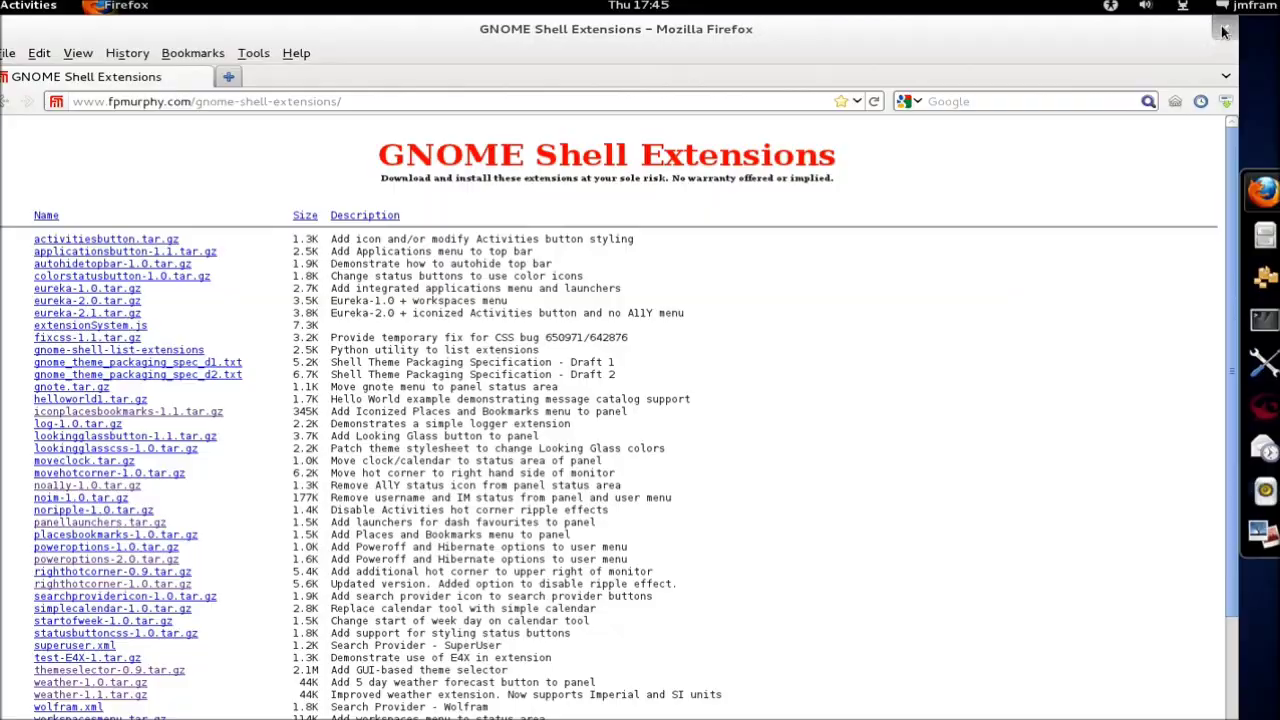
click(1224, 28)
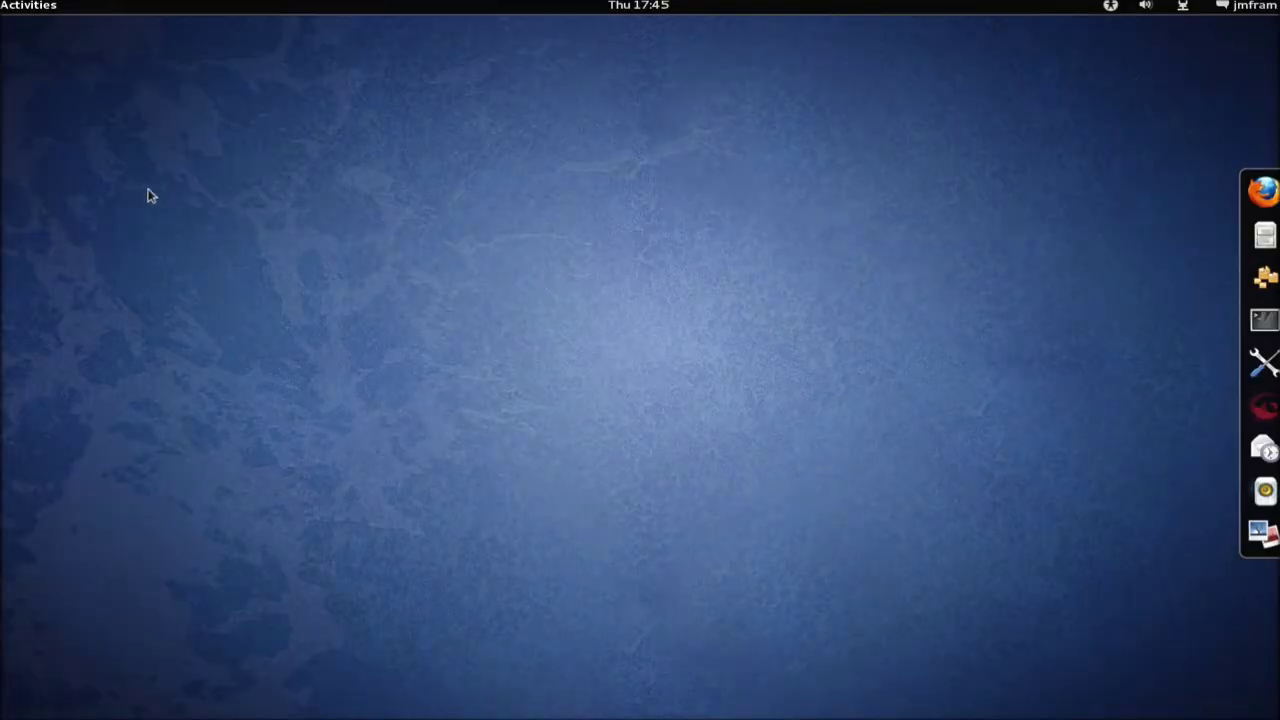
Open a terminal and become root with su, entering the root password.
mouse_move(2, 2)
click(24, 317)
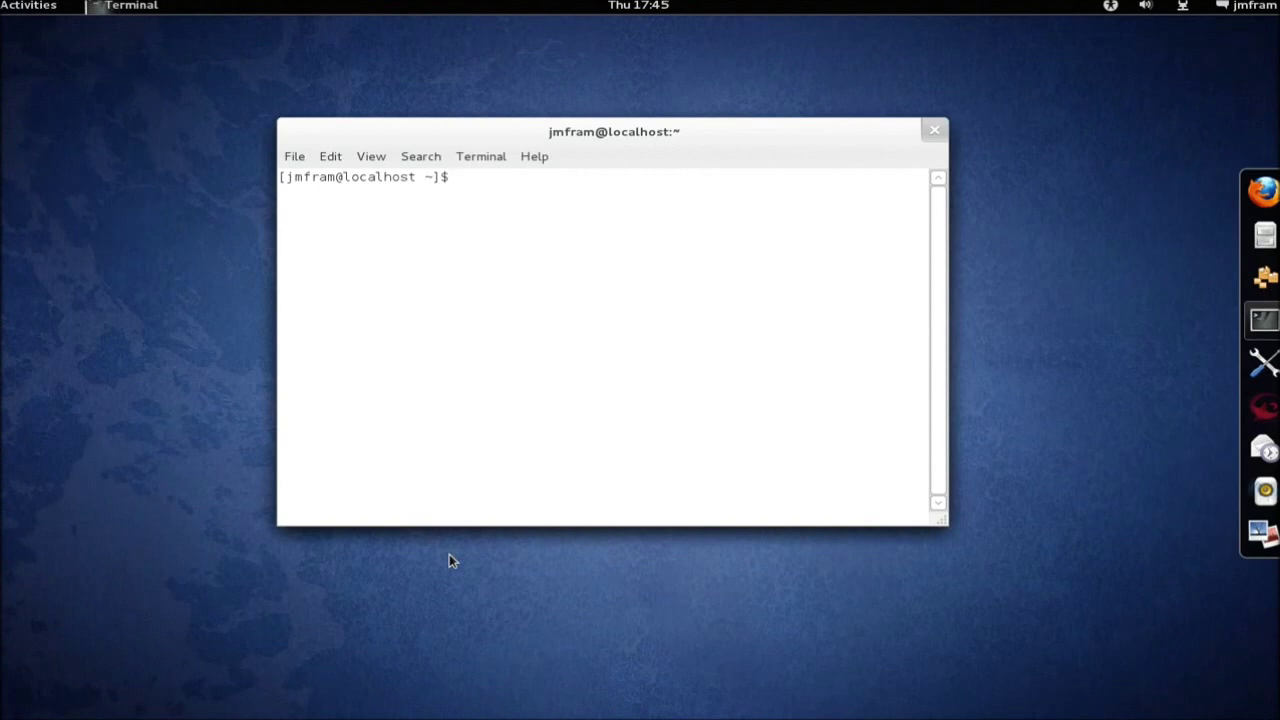
text(su)
key(Return)
key(Return)
Launch the file manager with root privileges by running sudo nautilus.
text(sudo nau)
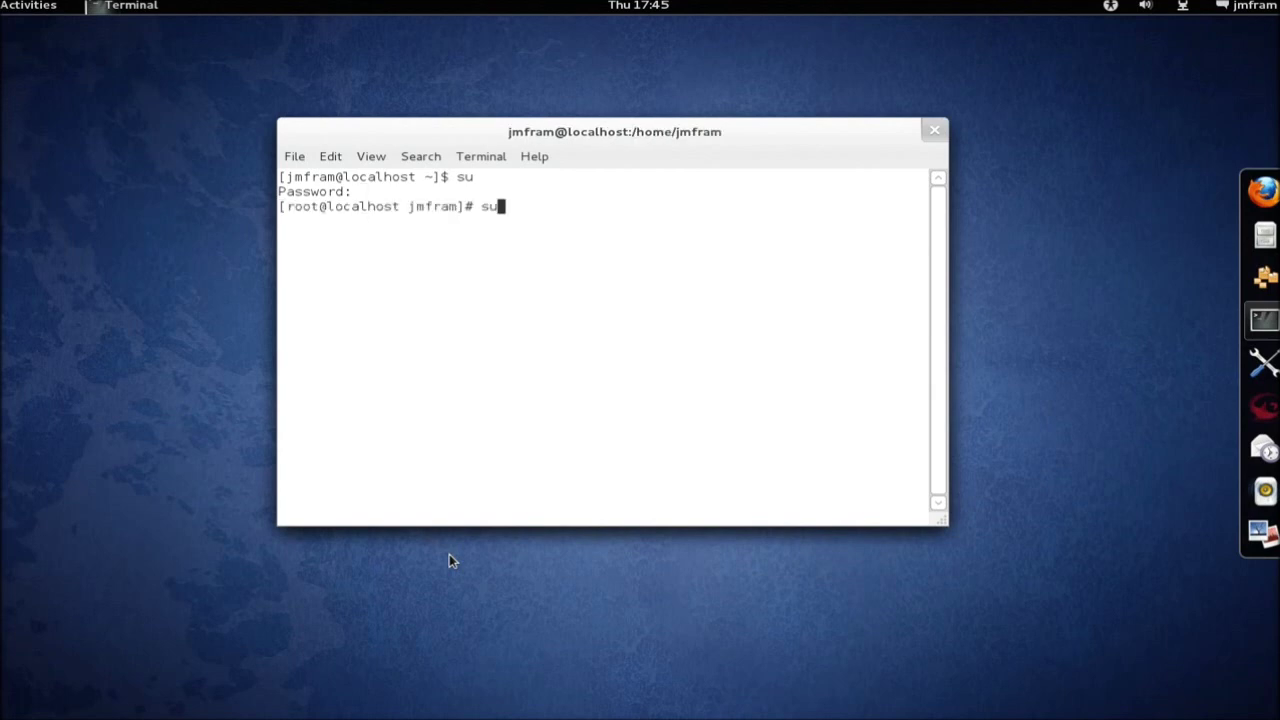
text(tilus)
key(Return)
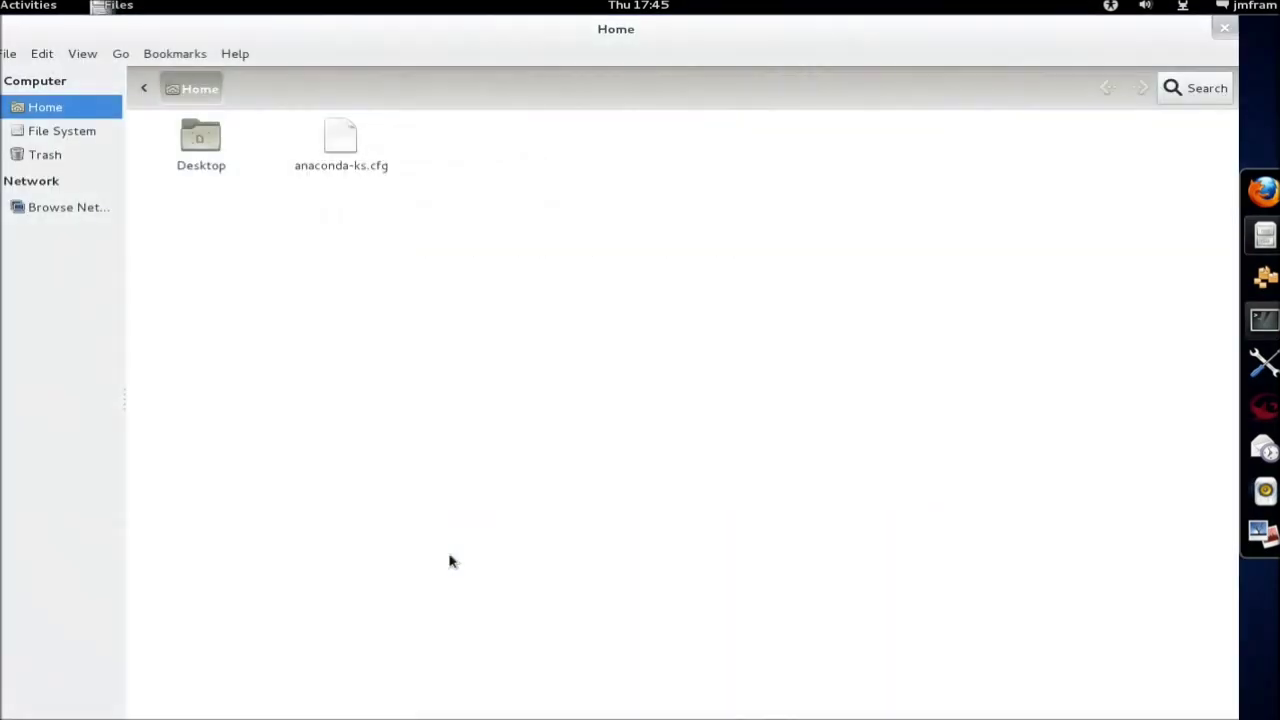
Browse from the file system root through home to the user's Downloads folder, and copy the extracted noa11y extension folder.
click(68, 135)
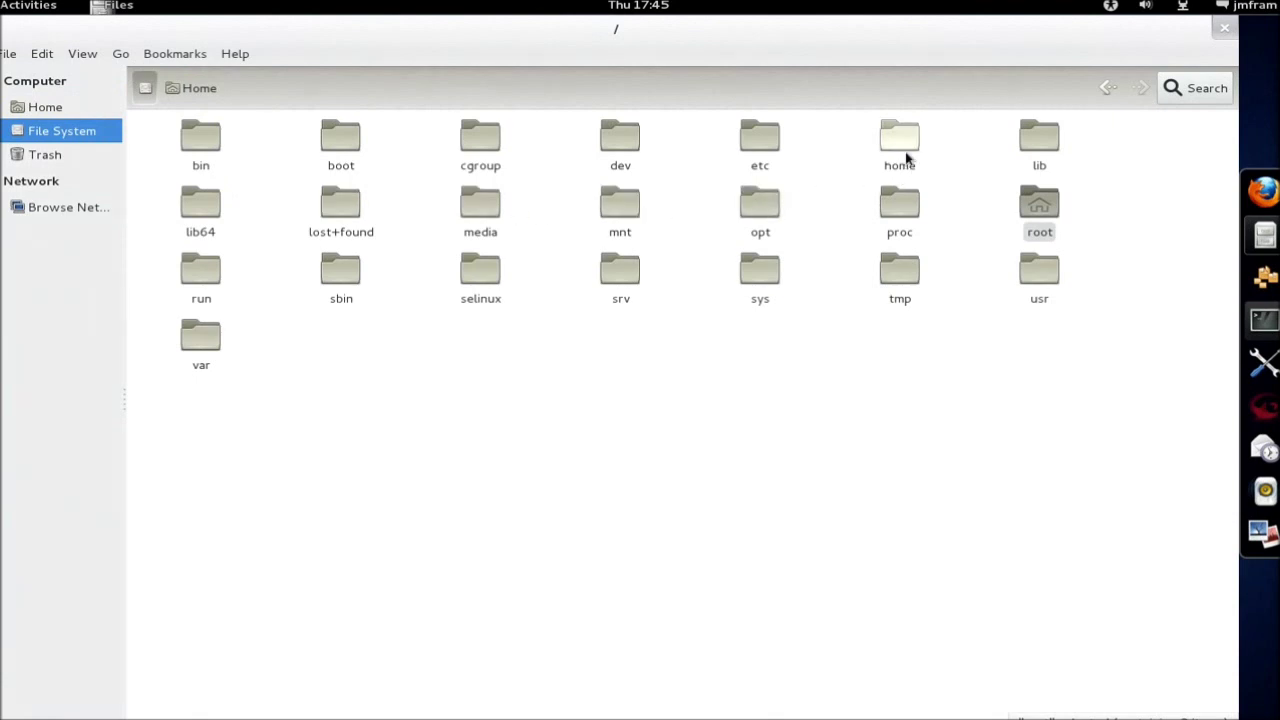
click(899, 148)
double_click(899, 148)
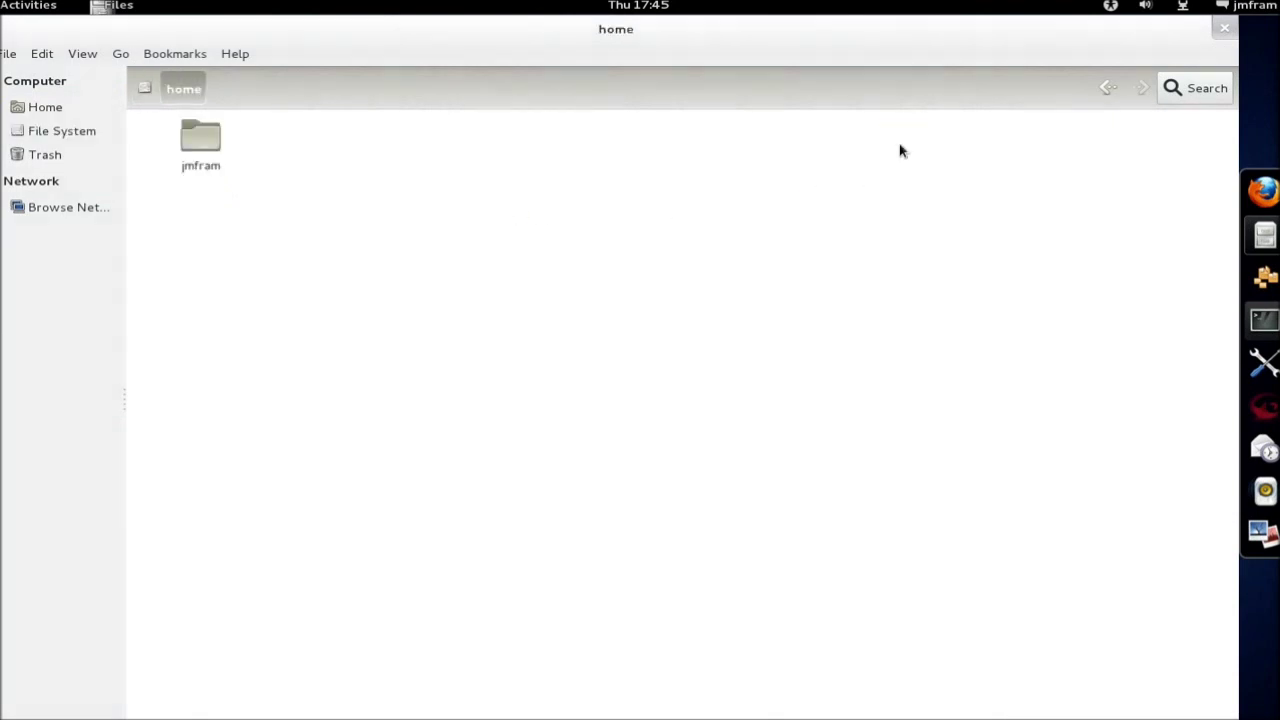
click(205, 140)
double_click(205, 140)
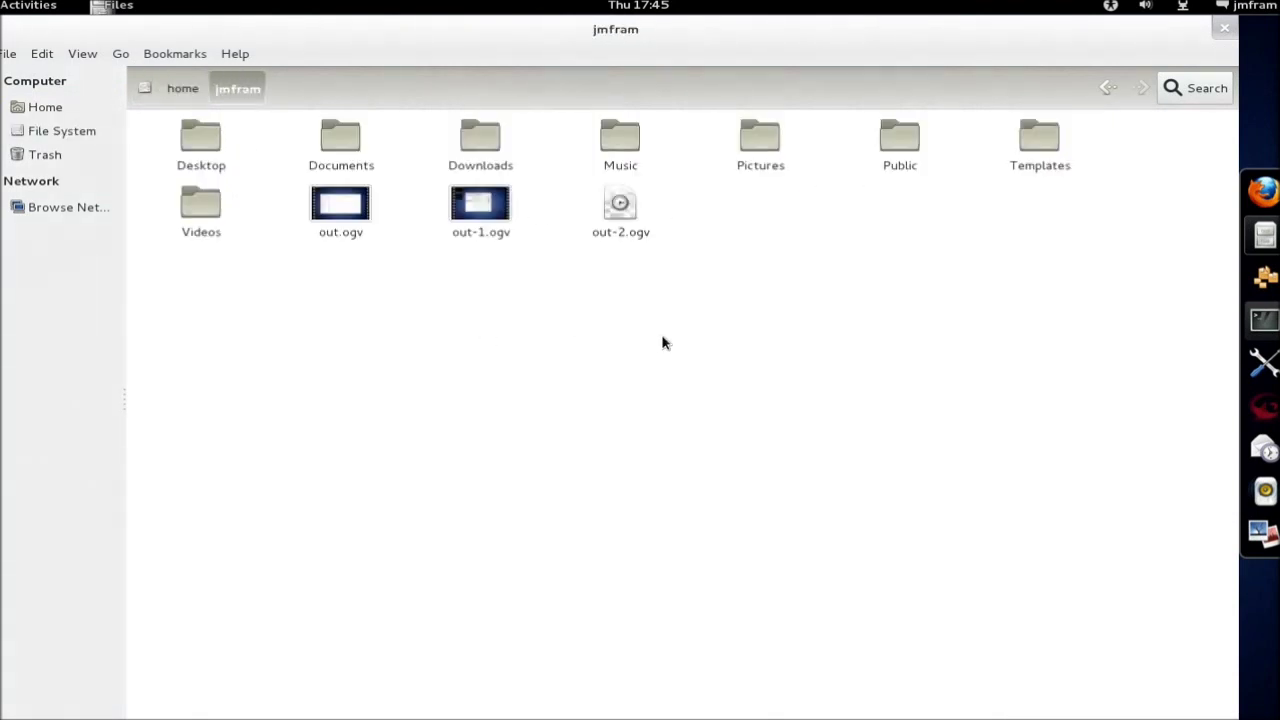
click(495, 148)
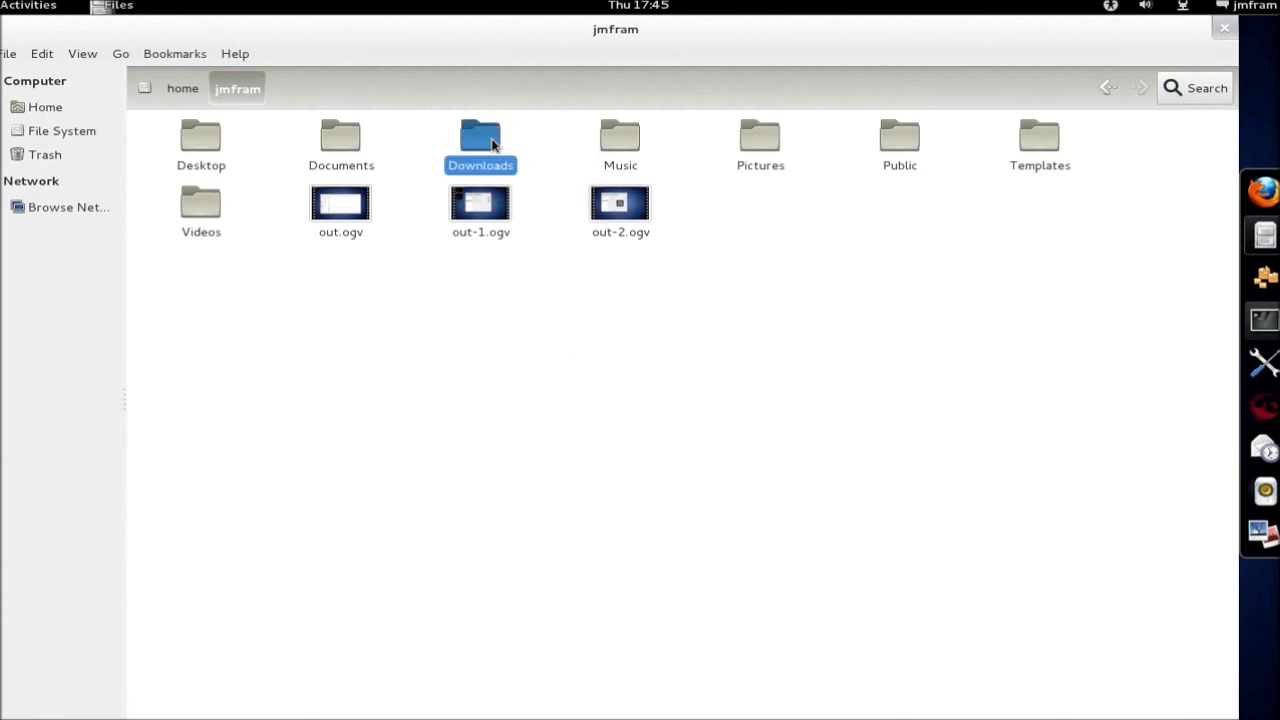
double_click(495, 148)
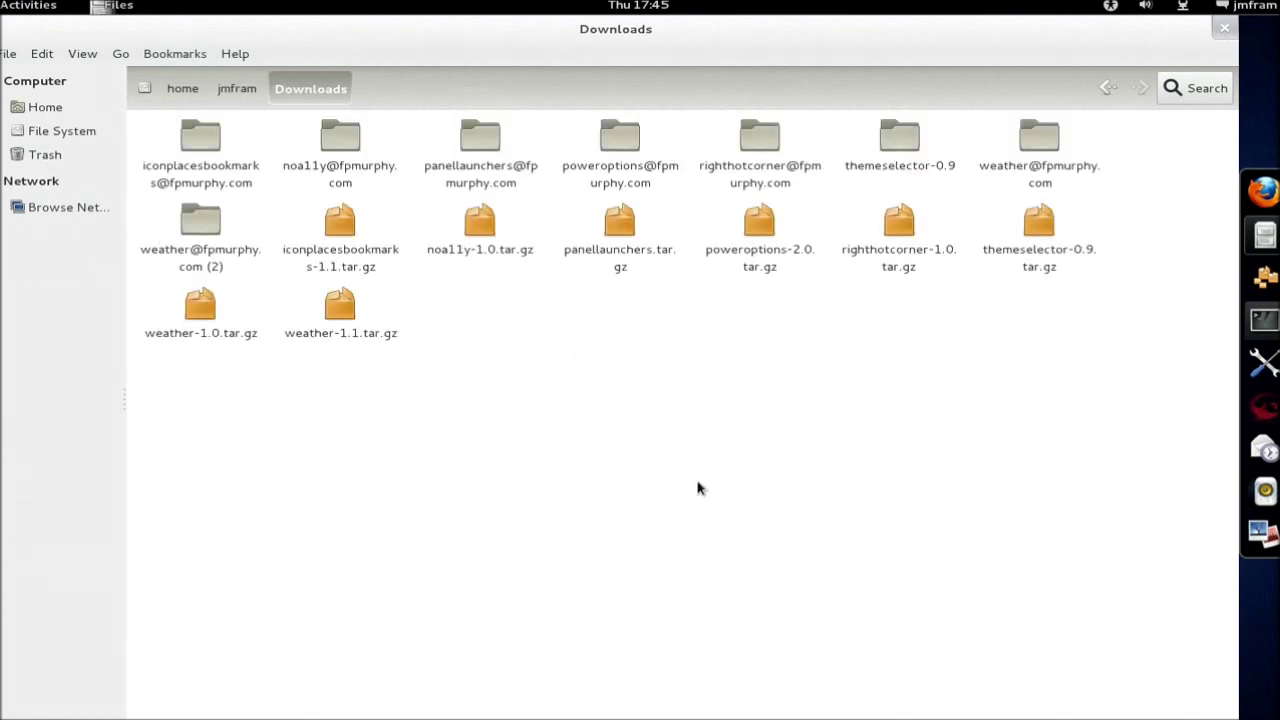
right_click(340, 132)
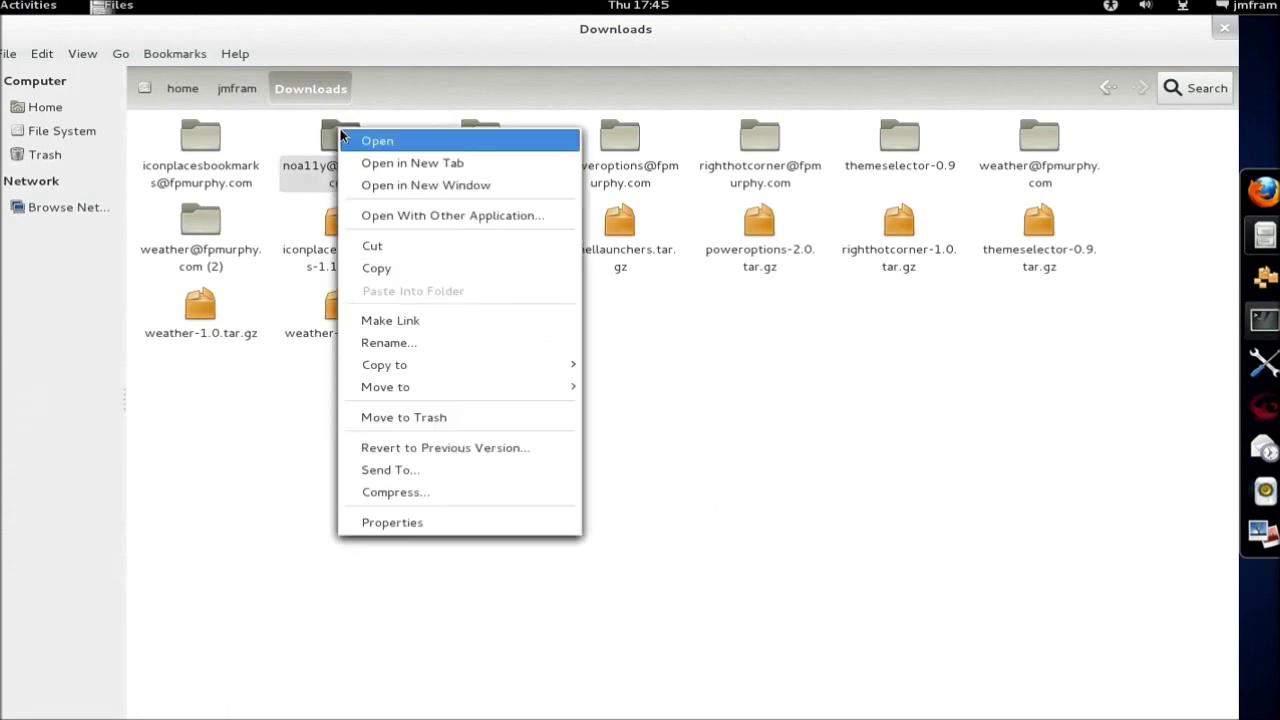
click(445, 268)
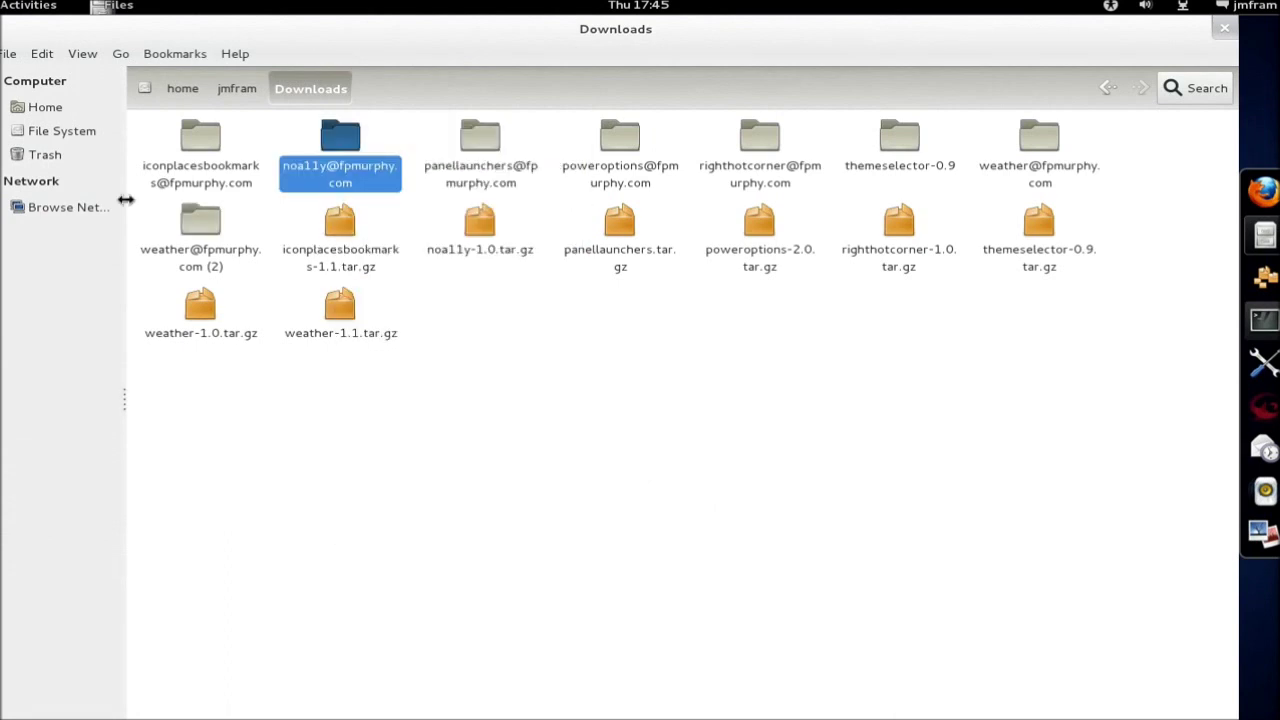
Paste the copied noa11y extension folder into /usr/share/gnome-shell/extensions.
click(65, 132)
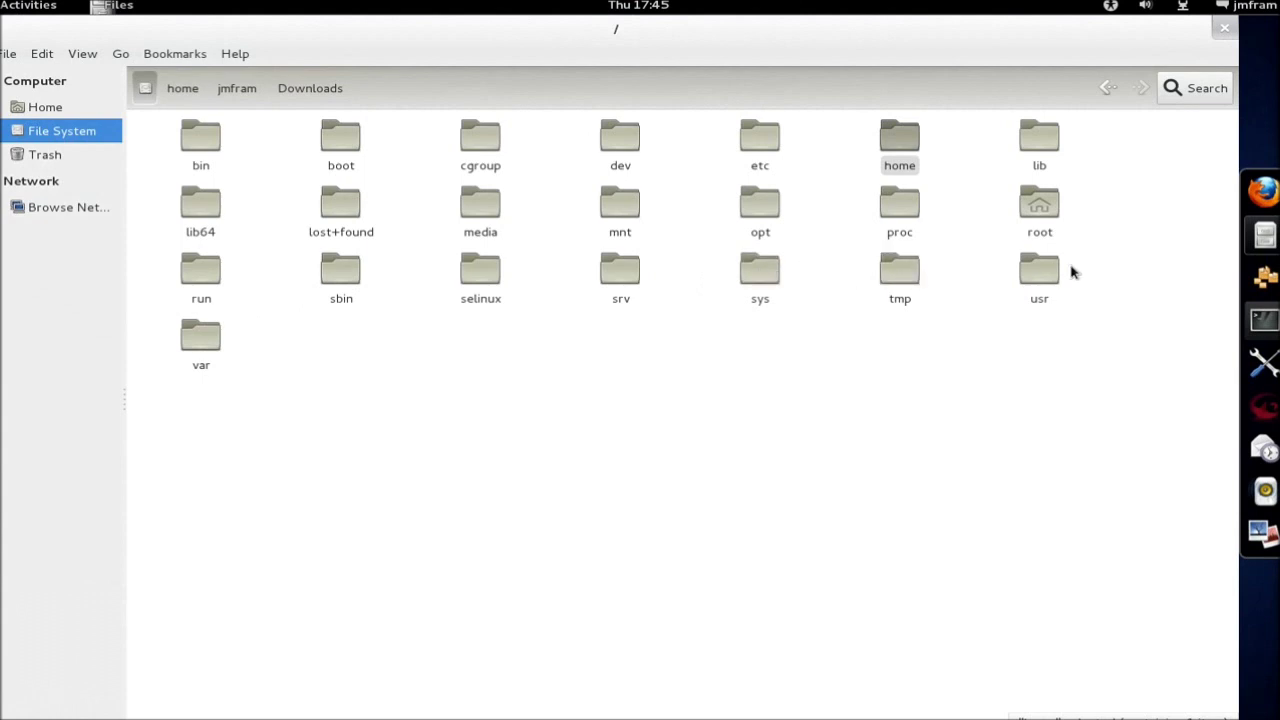
double_click(1041, 265)
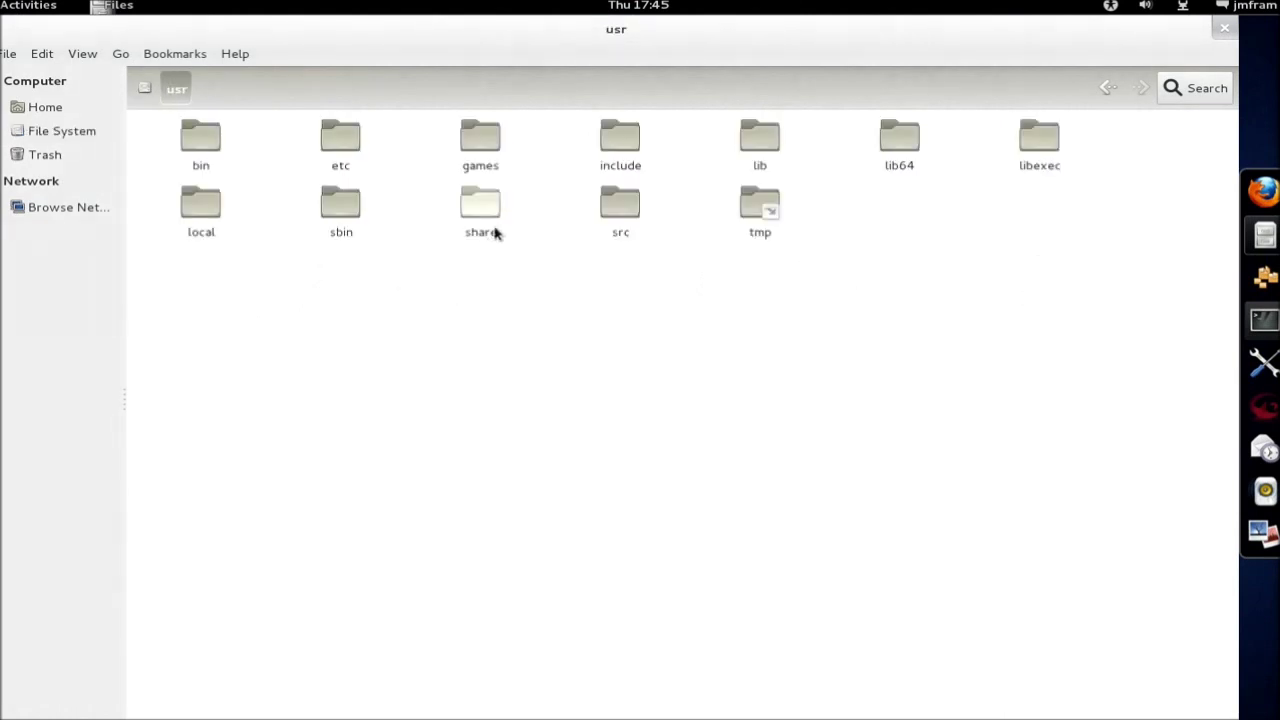
double_click(481, 214)
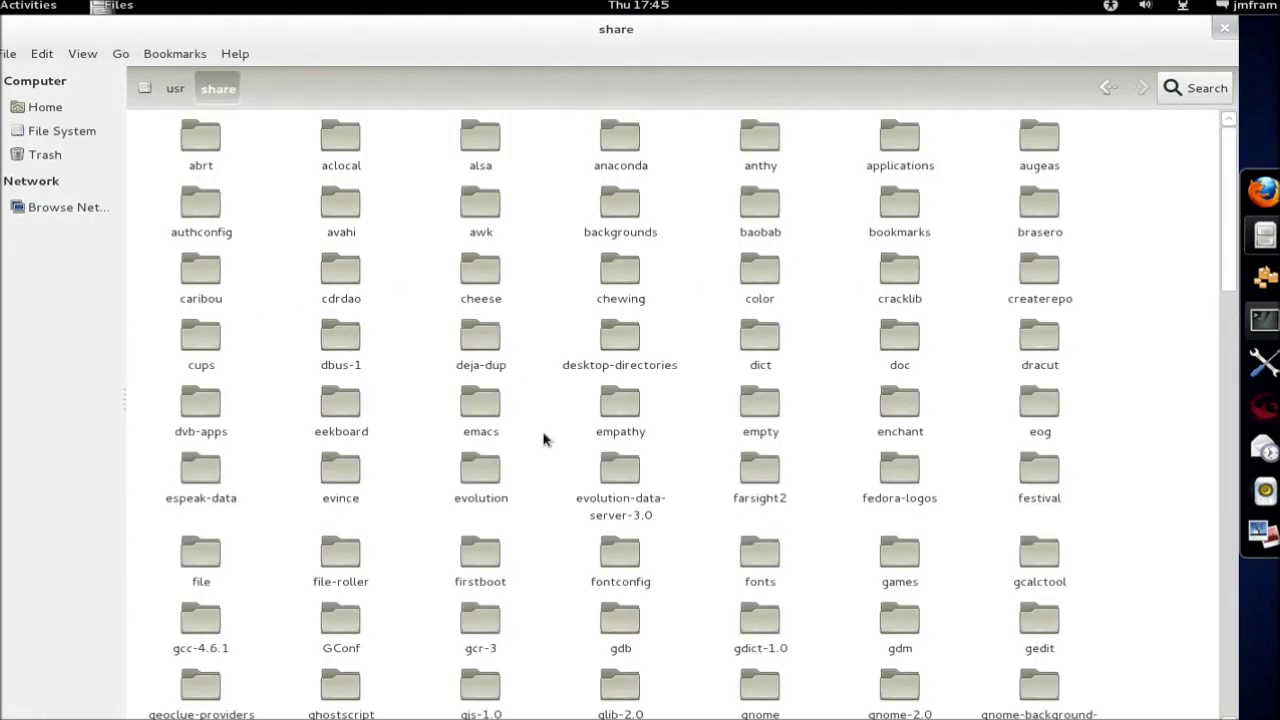
scroll(1227, 716, down, 1)
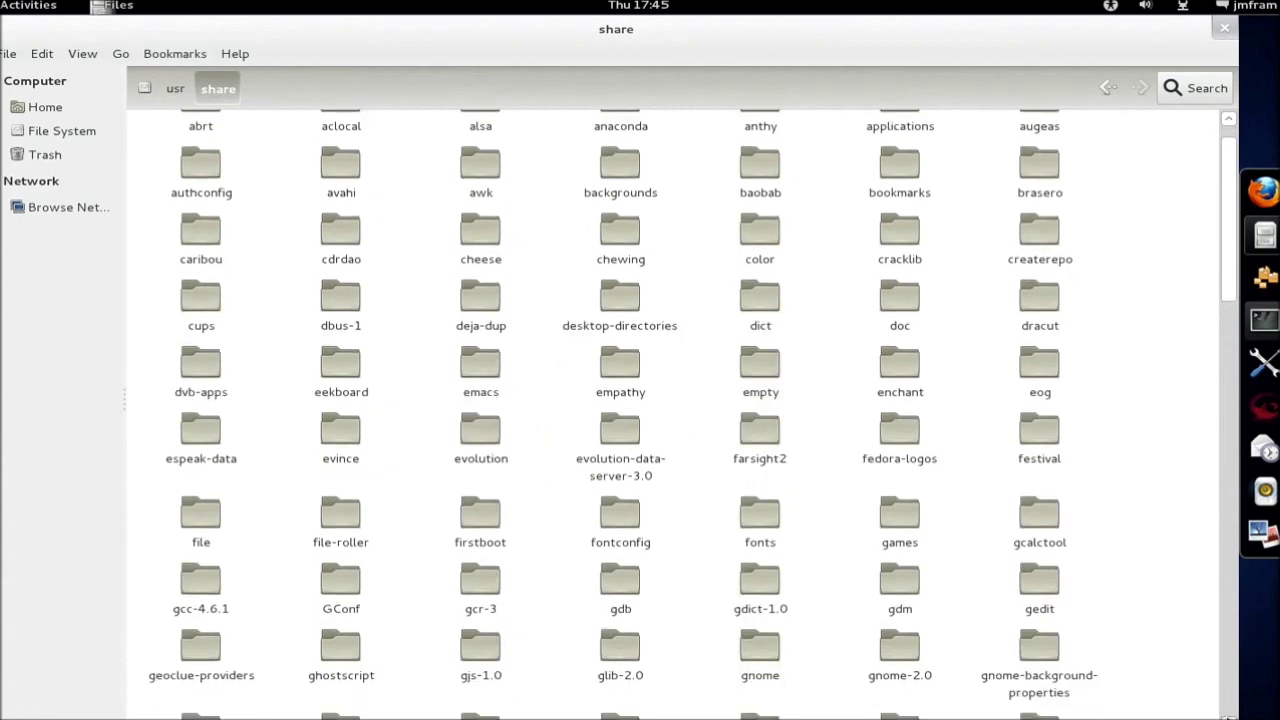
scroll(1227, 716, down, 5)
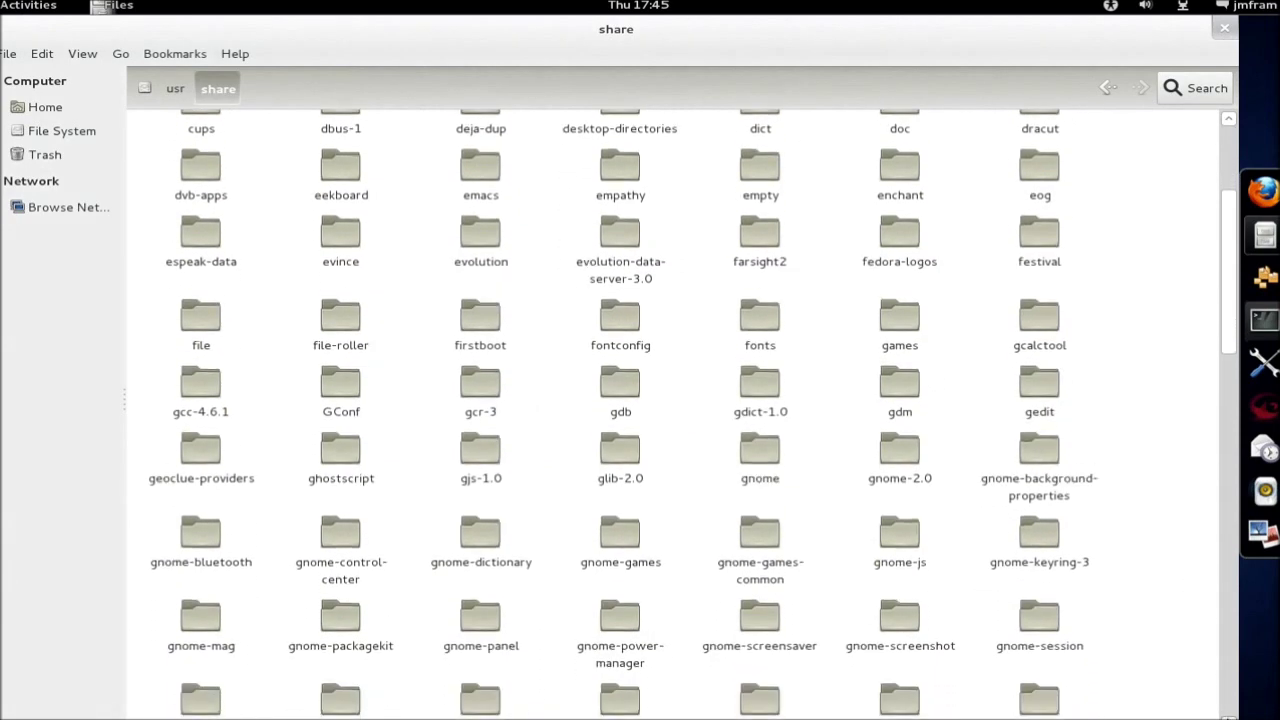
scroll(1227, 716, down, 5)
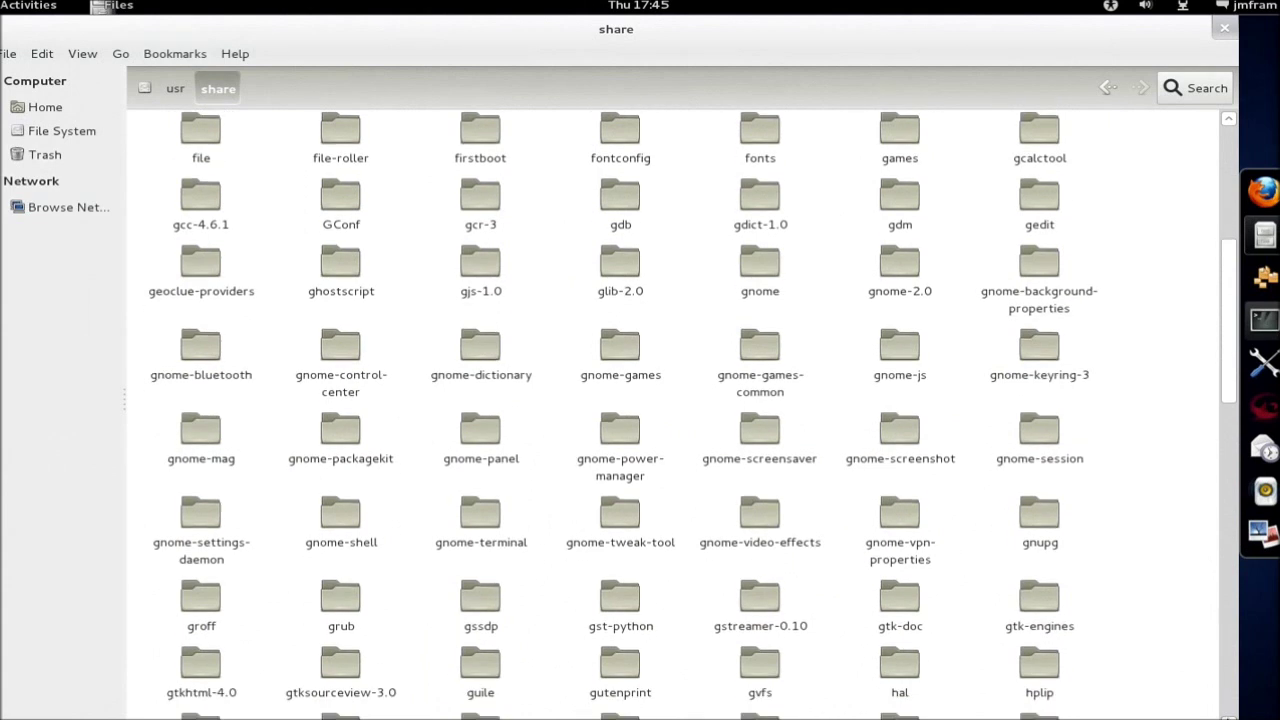
double_click(338, 521)
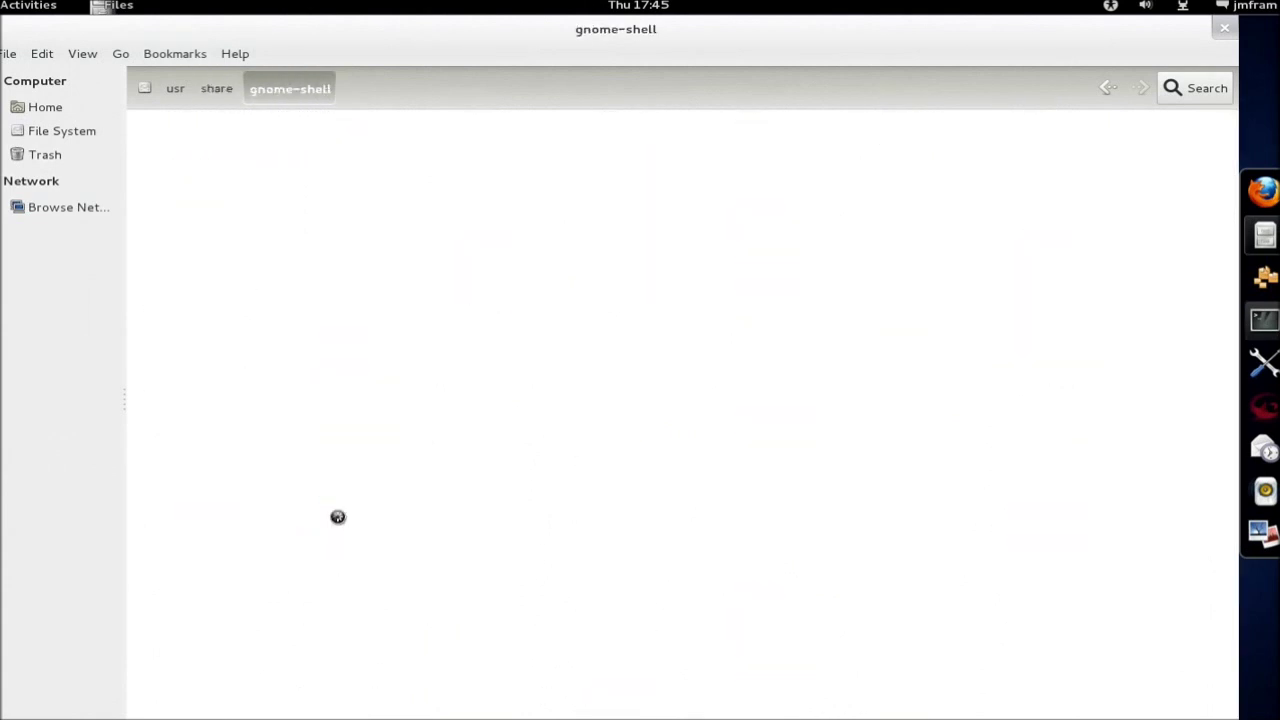
double_click(208, 143)
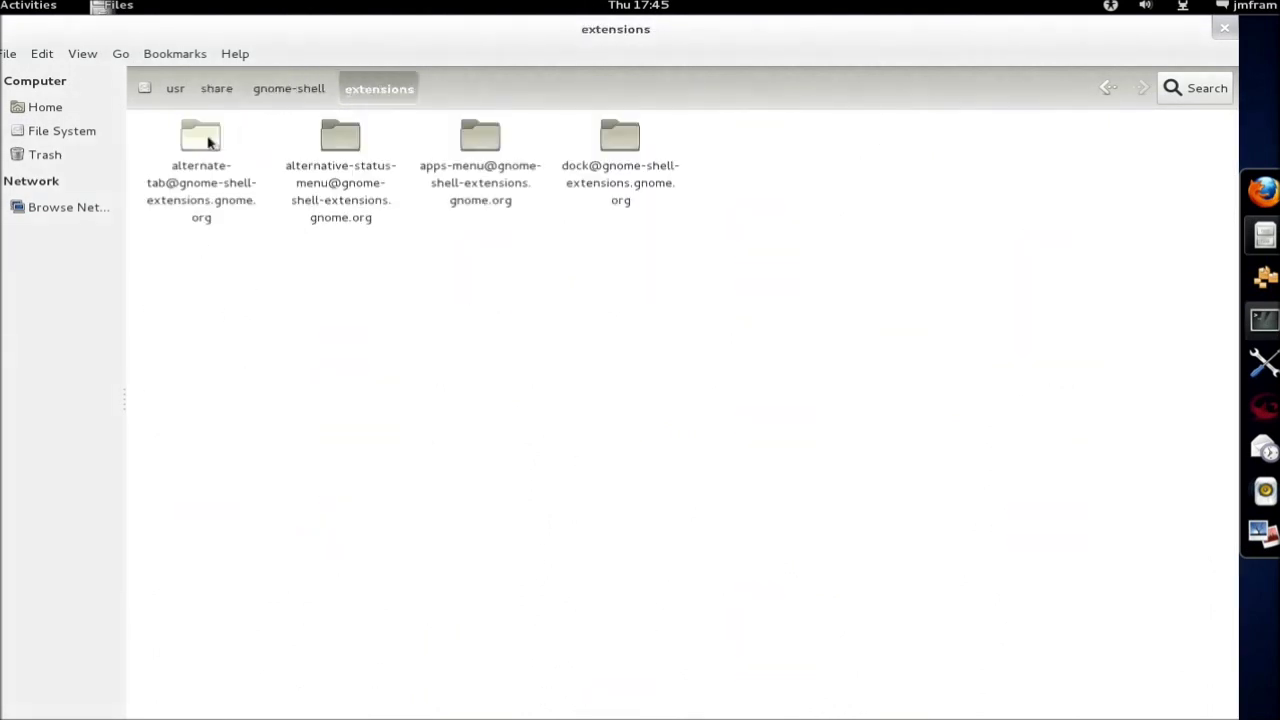
right_click(566, 281)
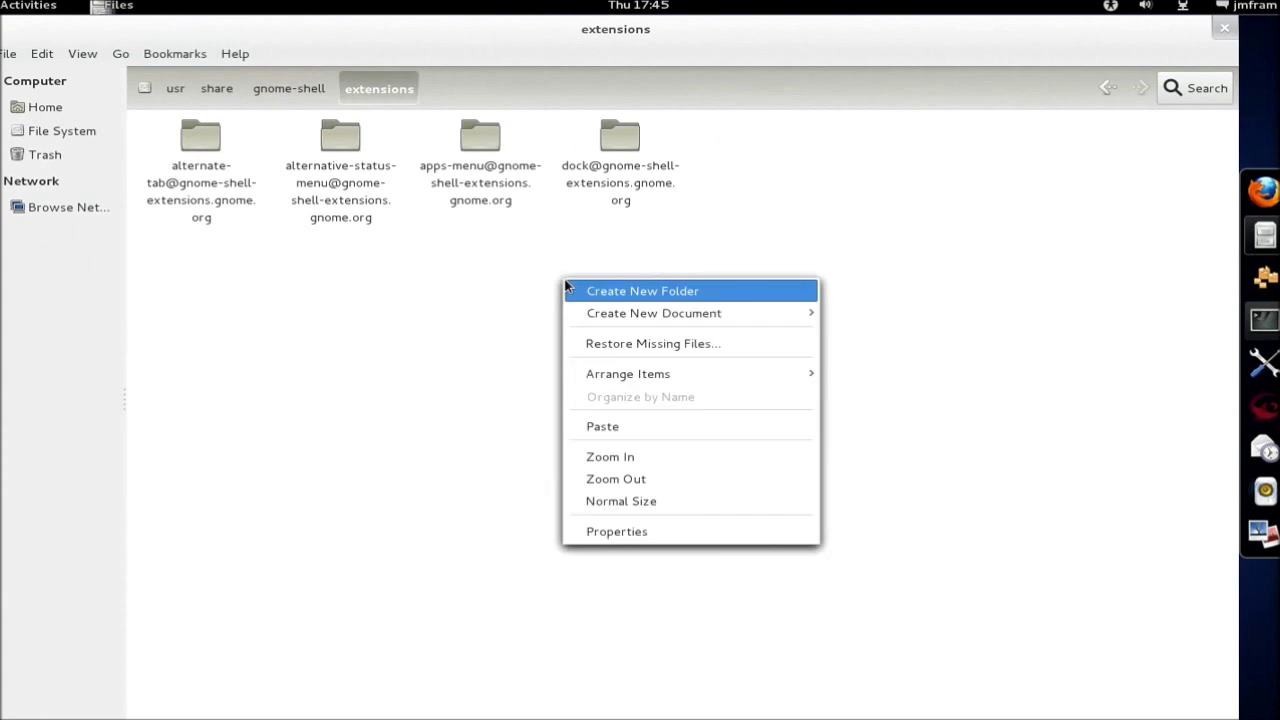
click(685, 425)
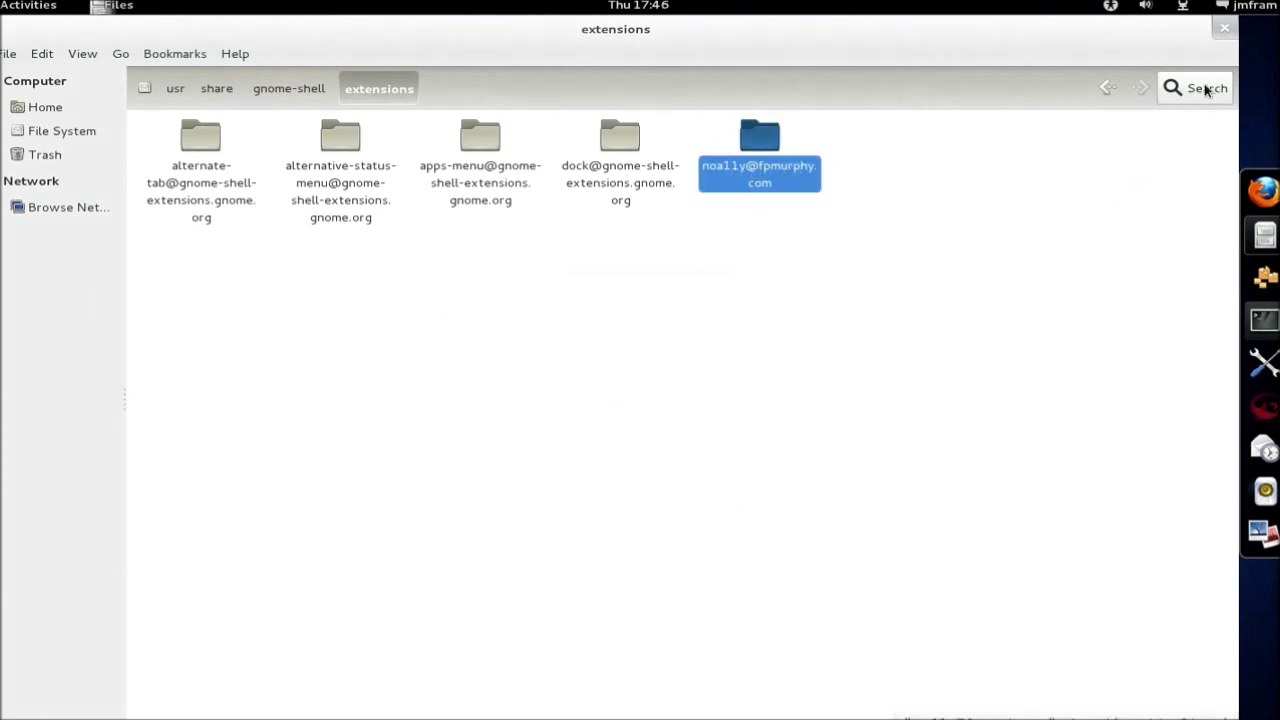
Close the root file manager and the terminal, confirming that its running process may be ended.
click(1222, 33)
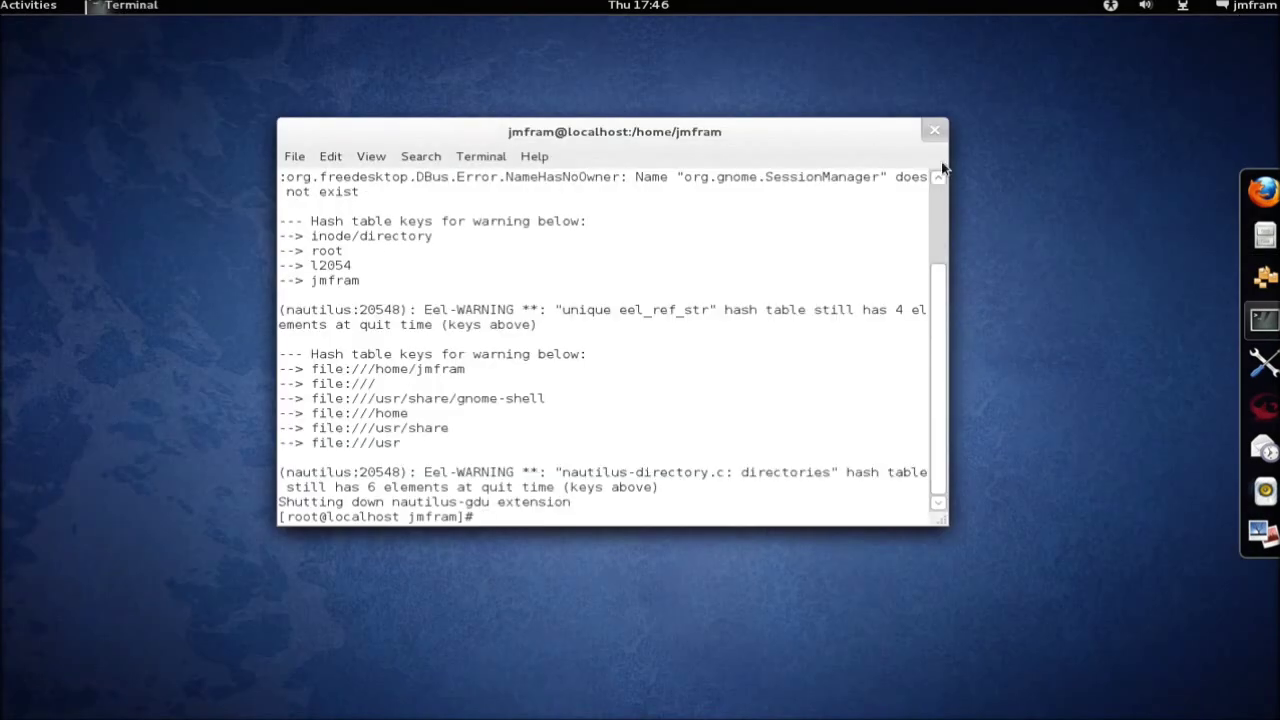
click(930, 135)
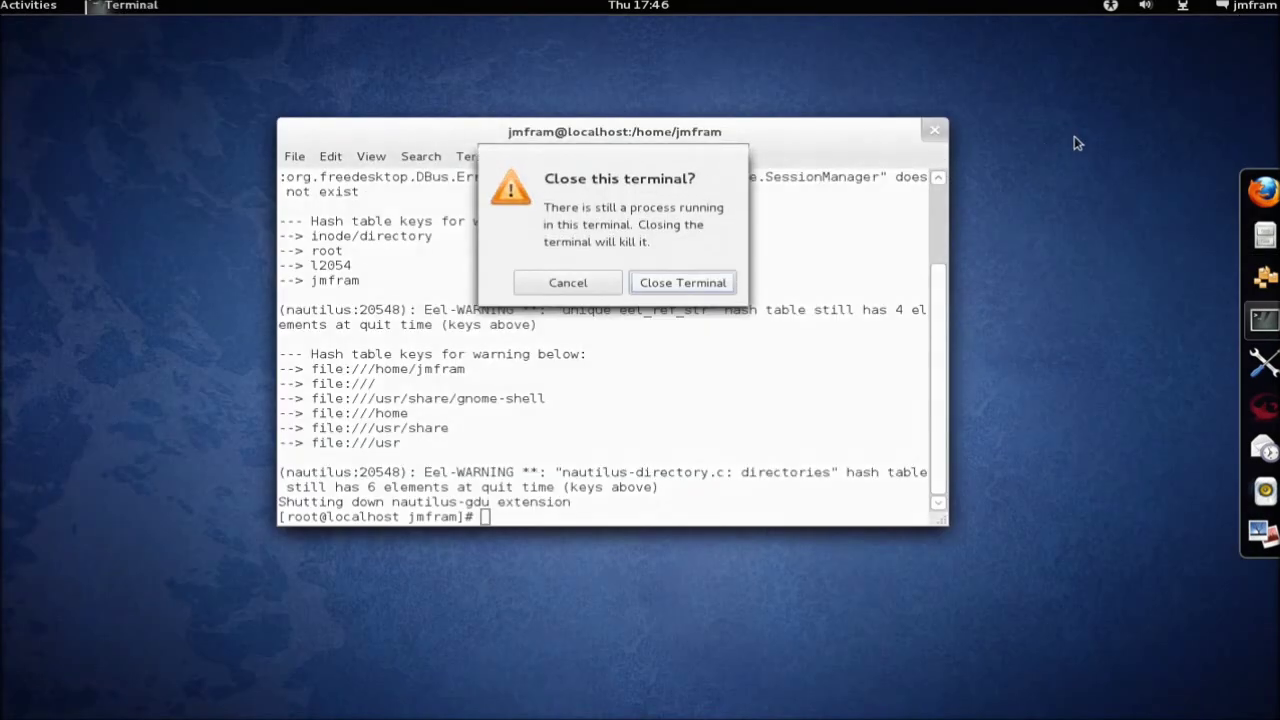
click(680, 283)
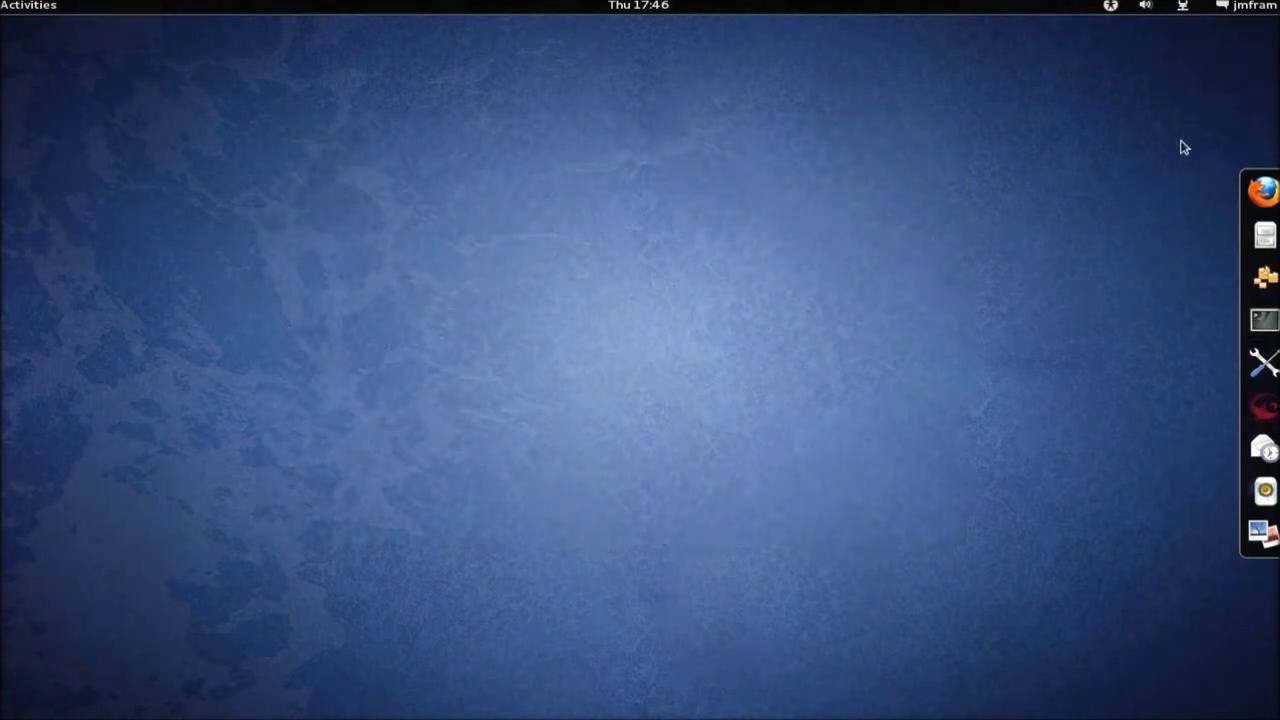
Look at the user menu and the accessibility menu in the top bar, and reopen the user menu.
click(1248, 8)
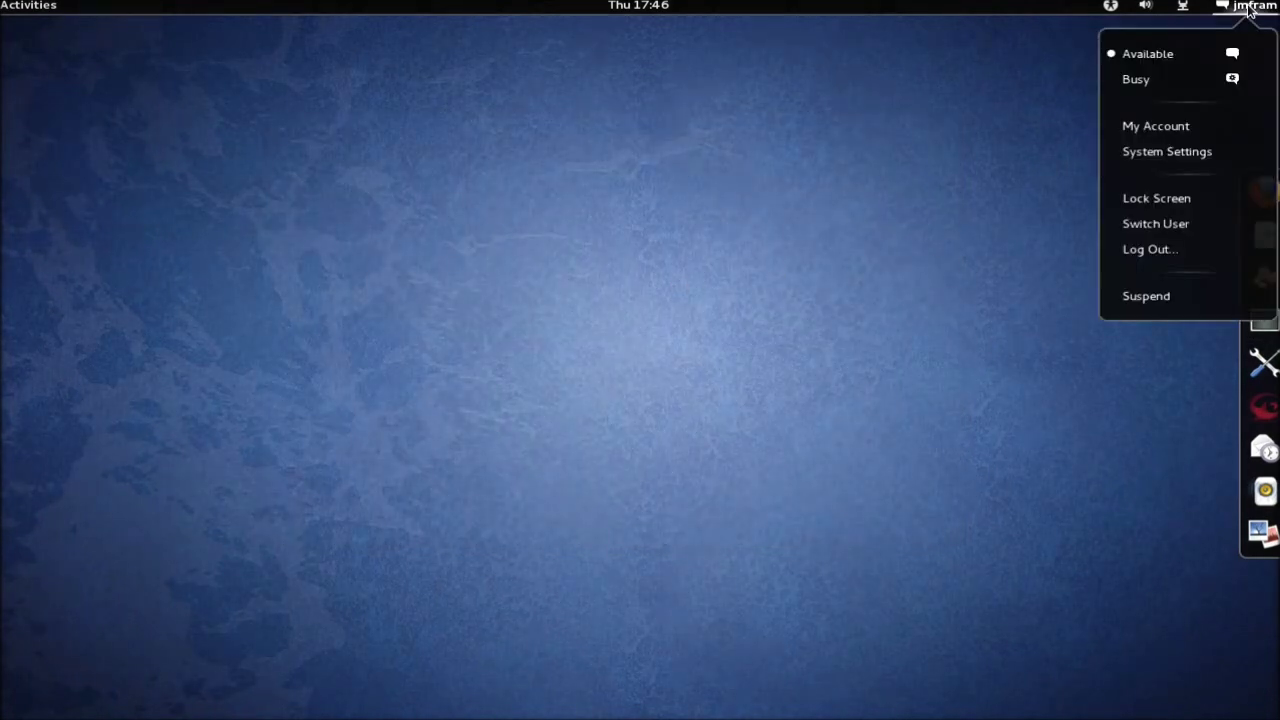
click(956, 152)
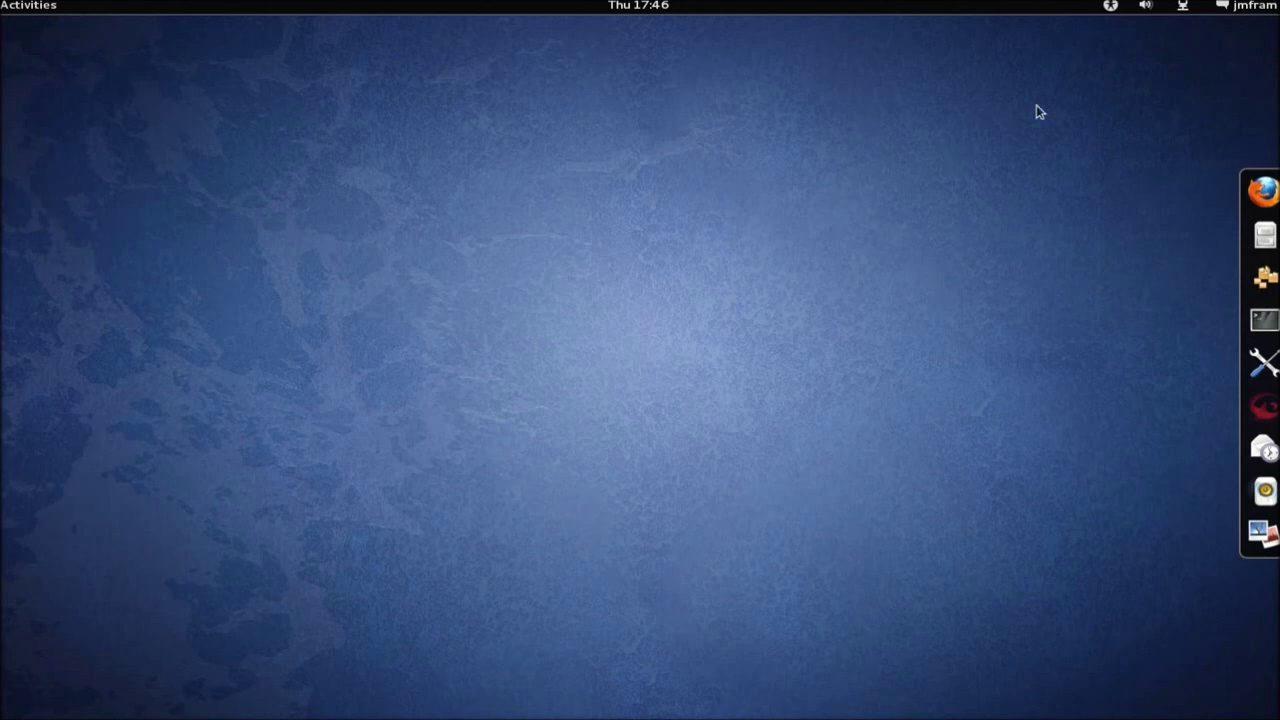
click(1111, 8)
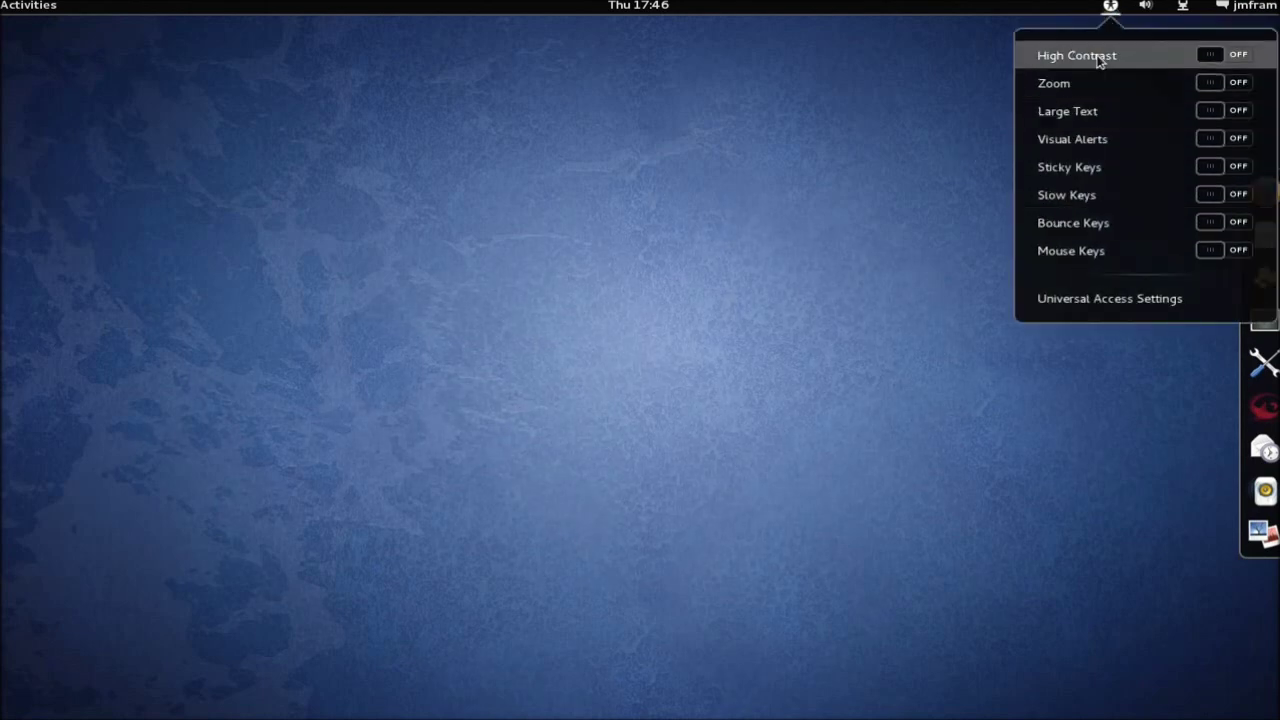
click(853, 165)
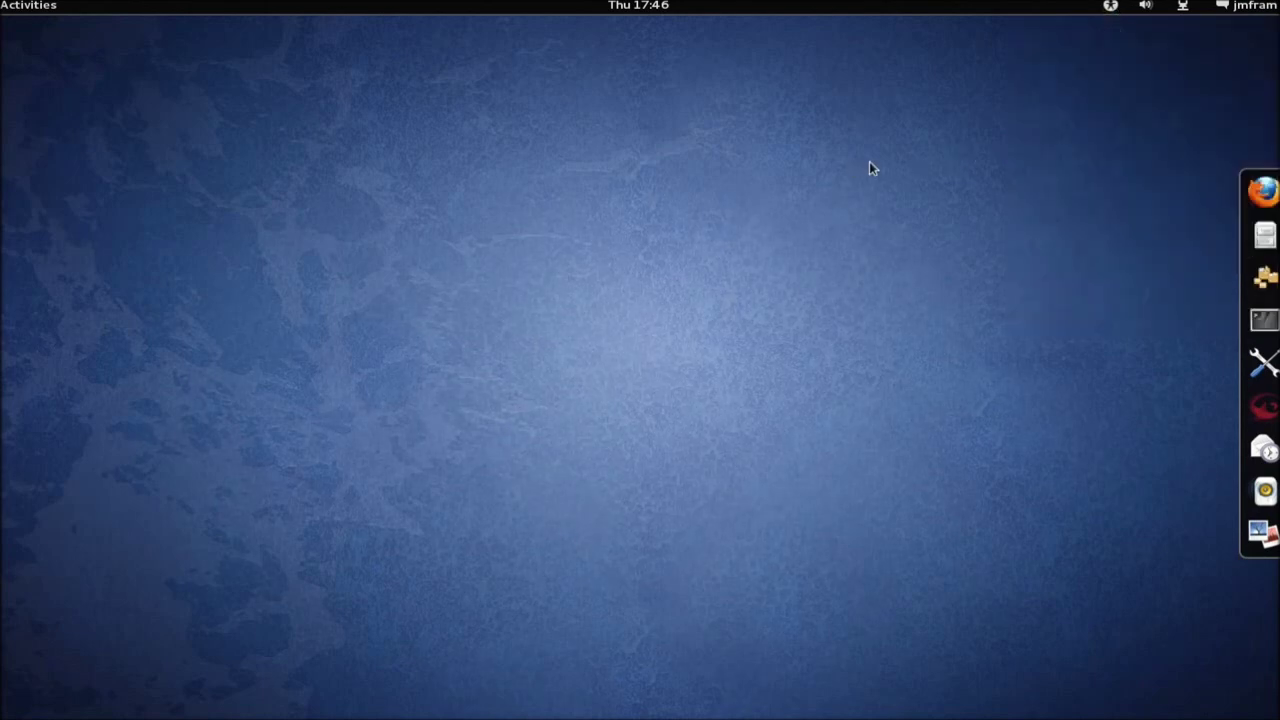
click(1254, 8)
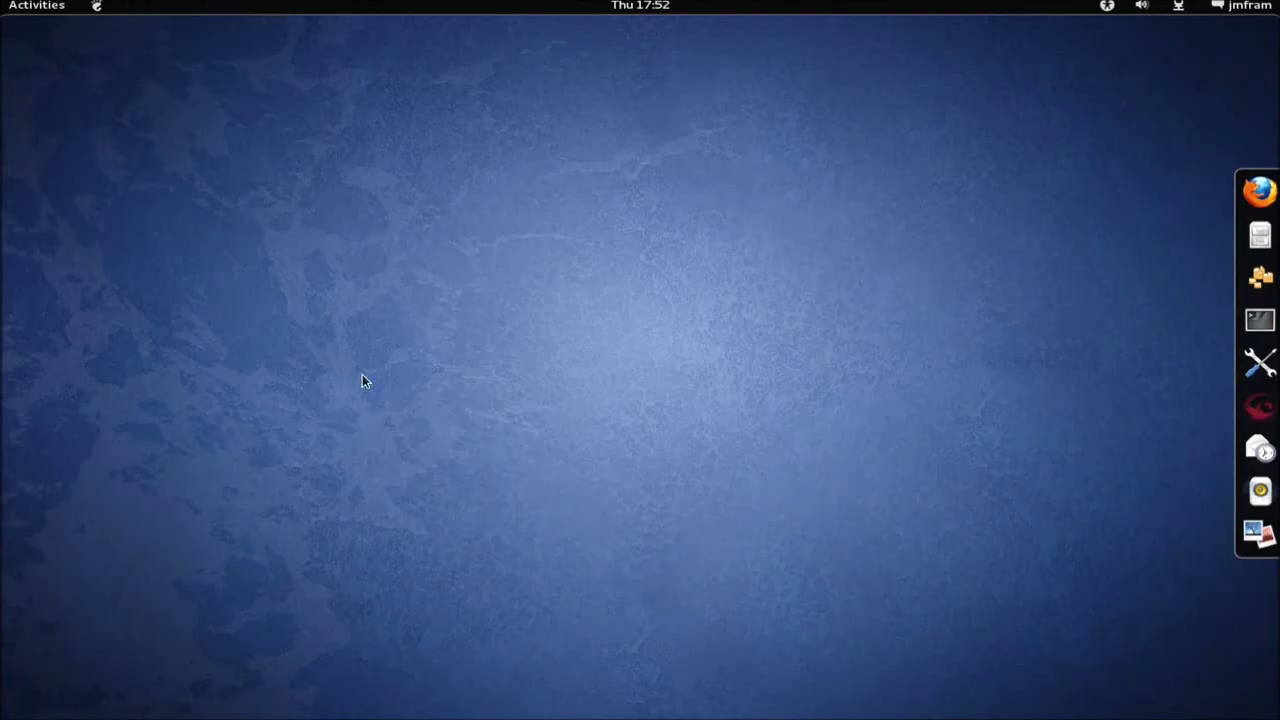
Open the Tweak Tool, move its window nearer the middle of the desktop, and display the Shell Extensions settings.
click(32, 7)
click(36, 383)
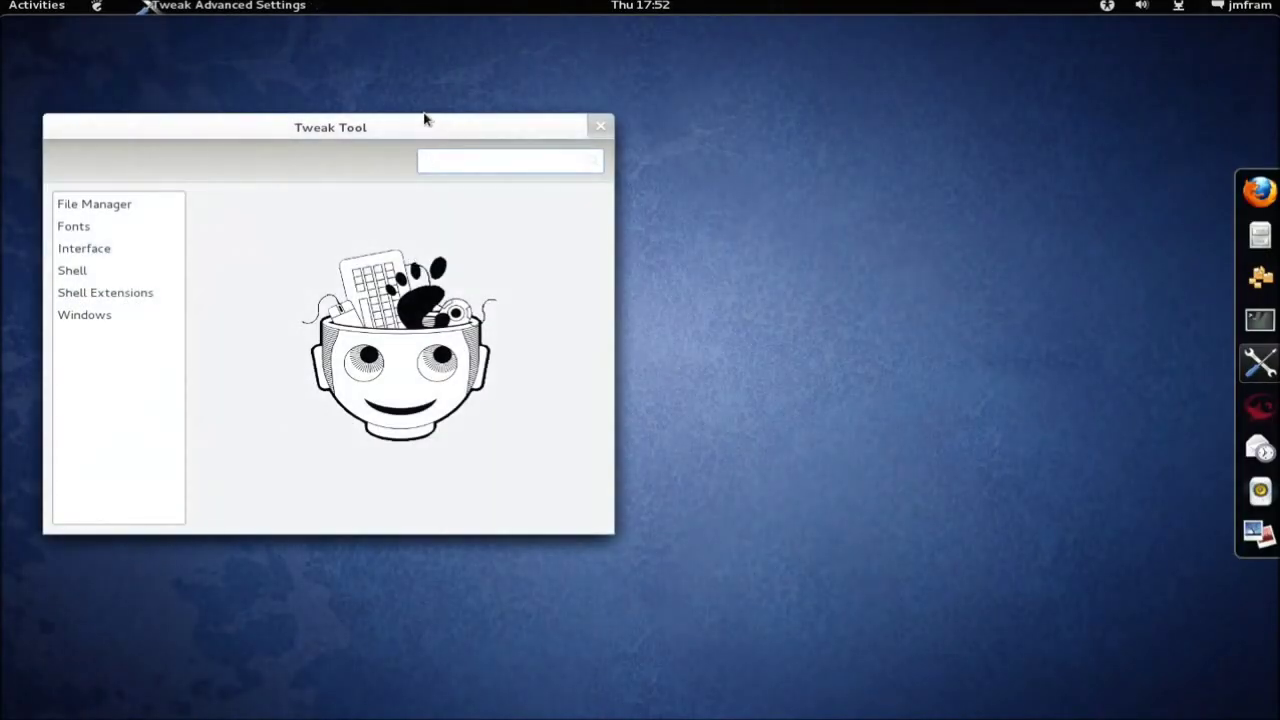
drag(414, 120, 624, 149)
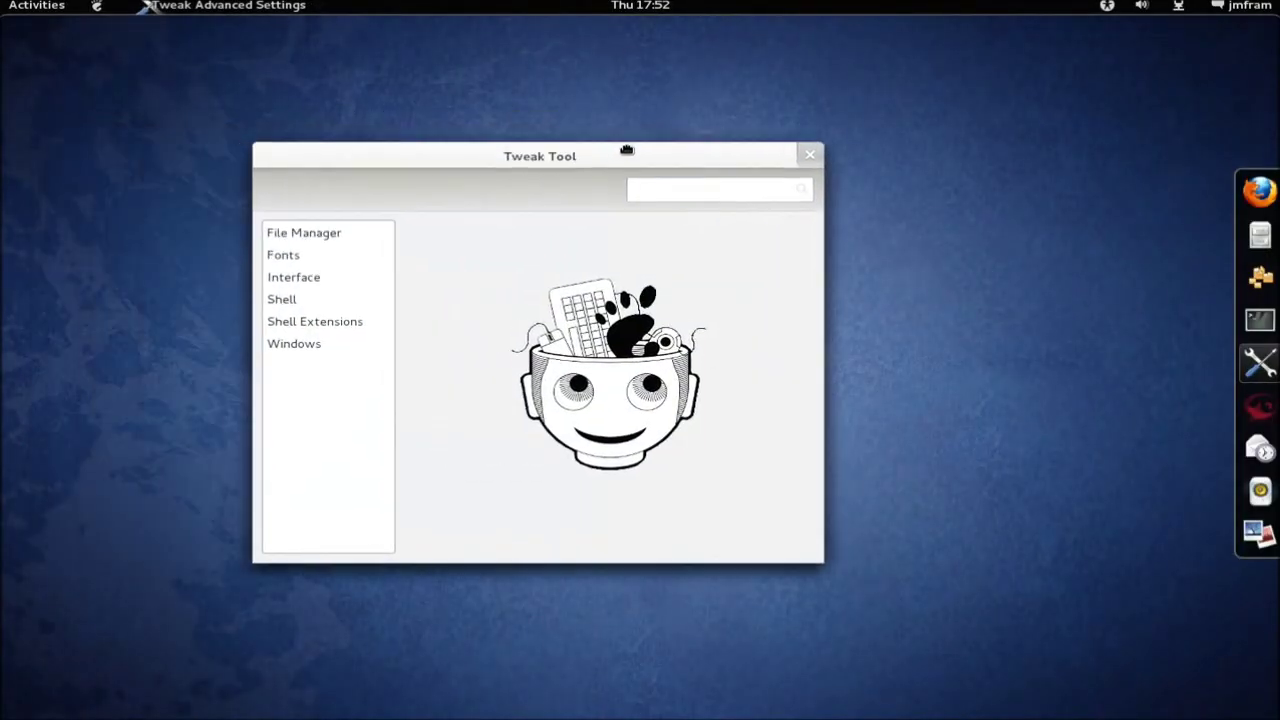
click(326, 322)
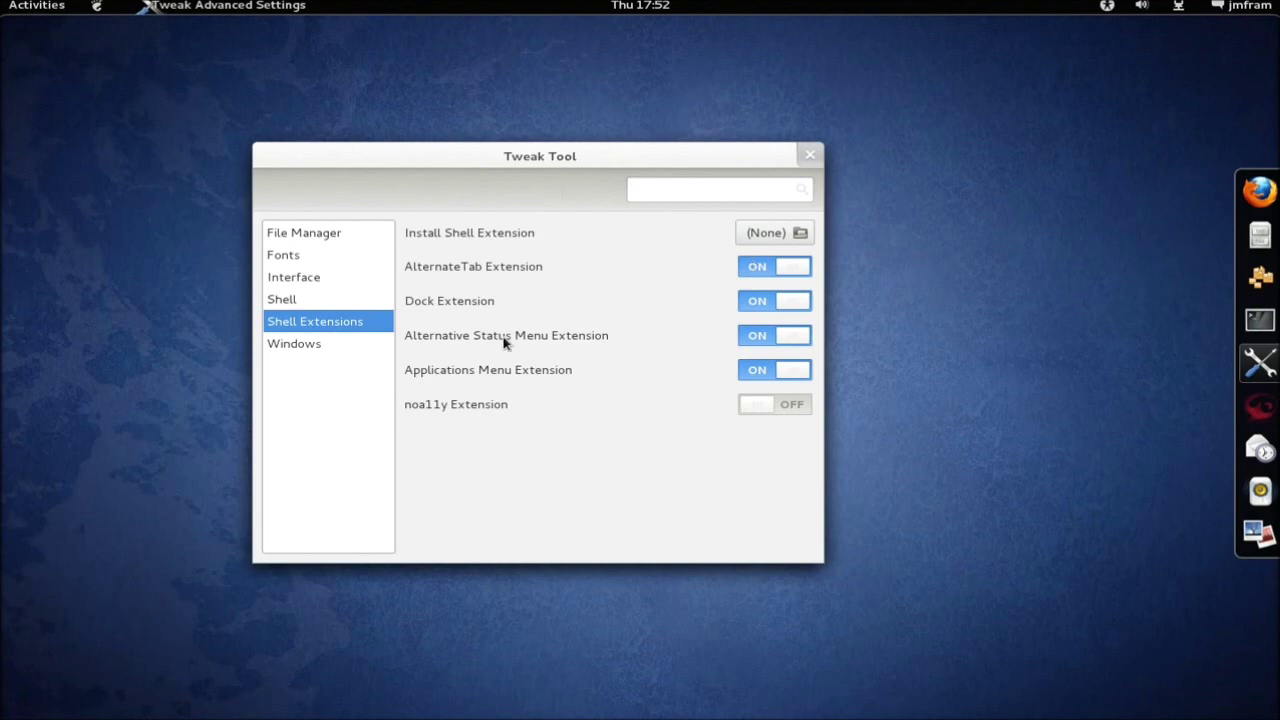
Look at the user menu, the Activities overview and the applications menu in the top bar.
click(1245, 6)
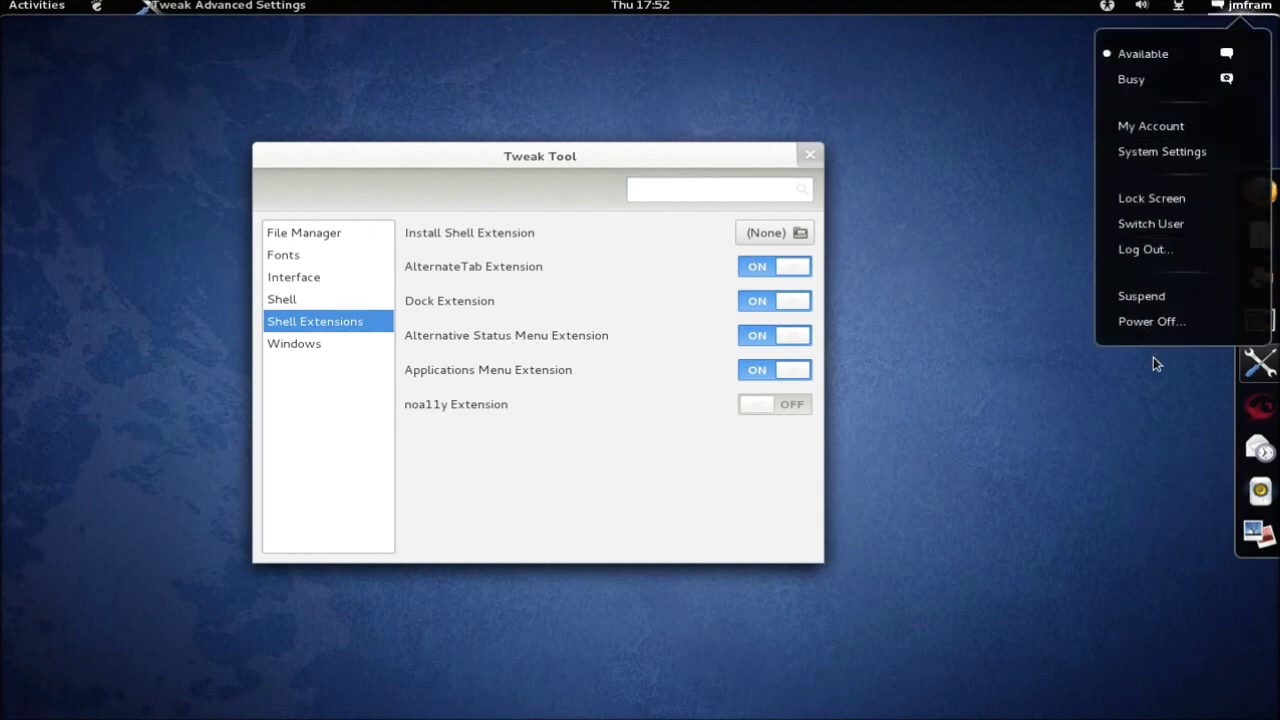
click(977, 154)
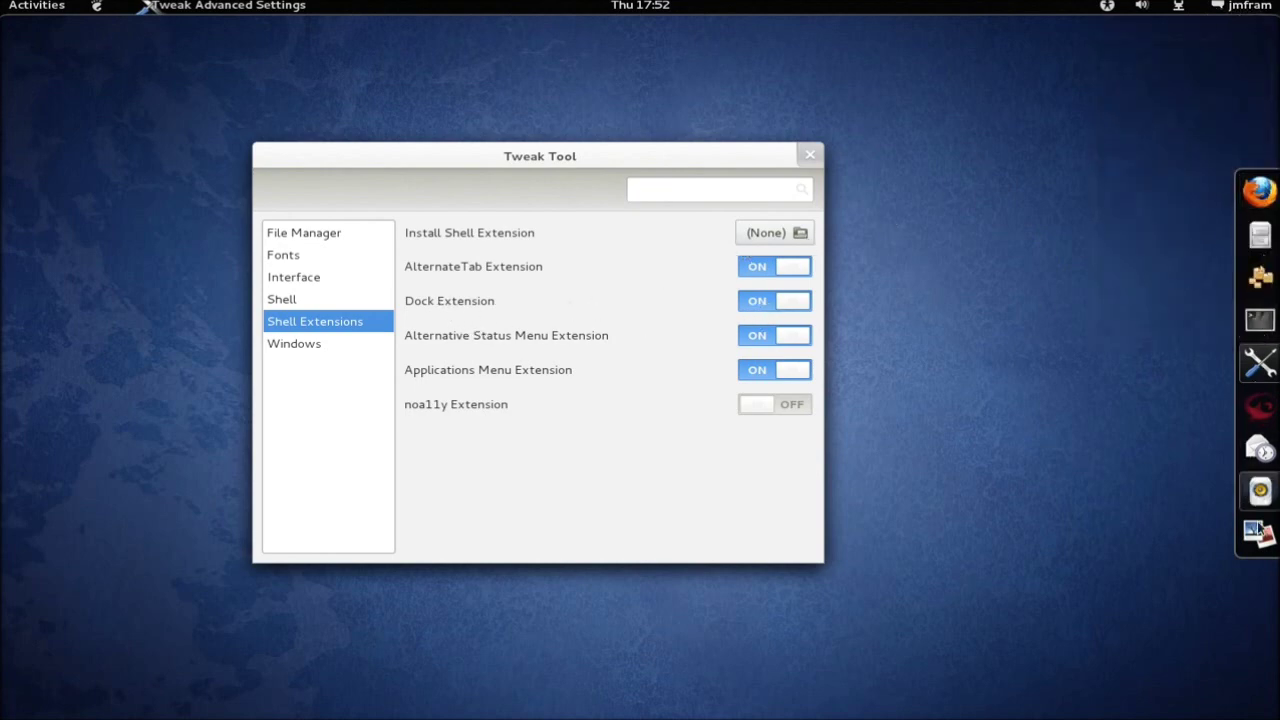
click(44, 8)
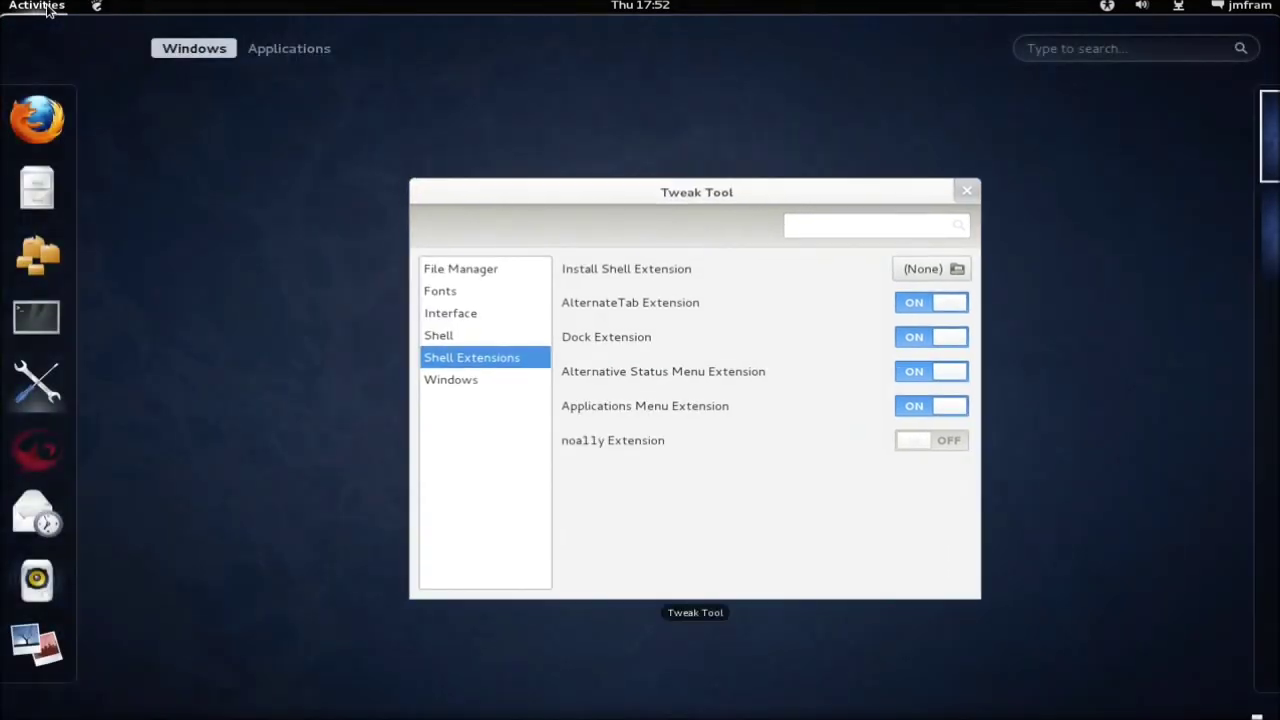
click(47, 10)
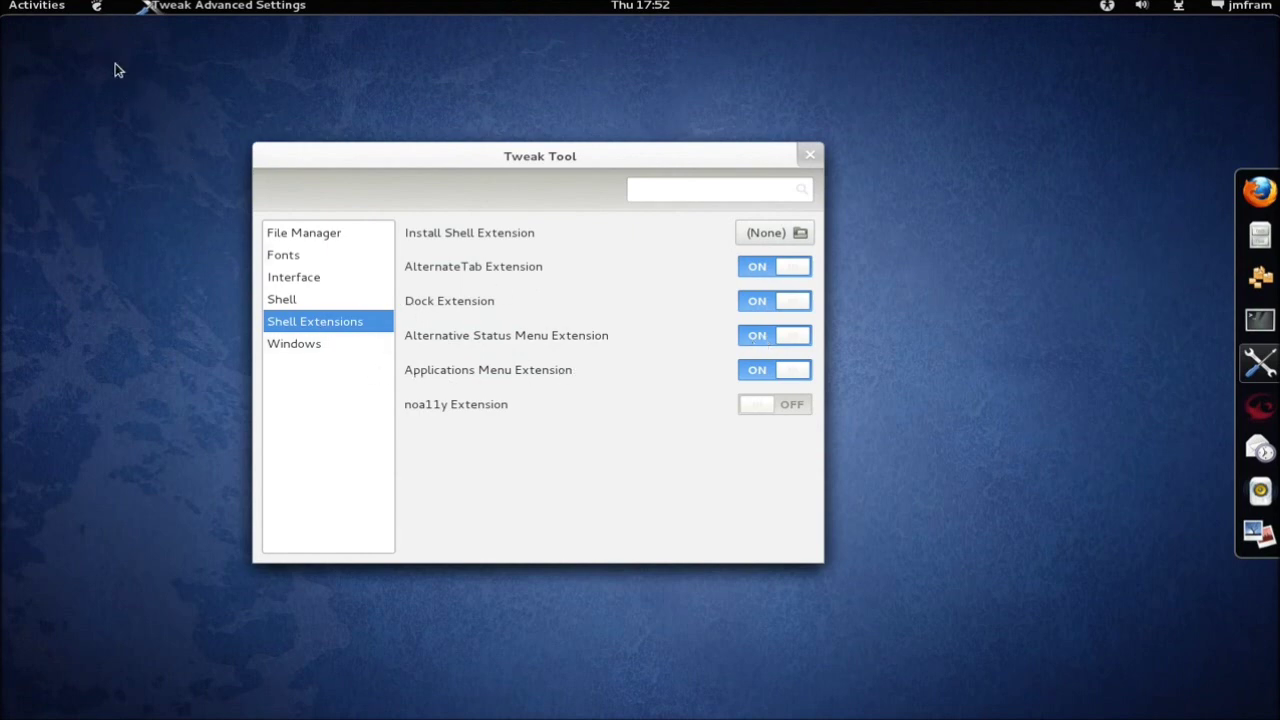
click(97, 7)
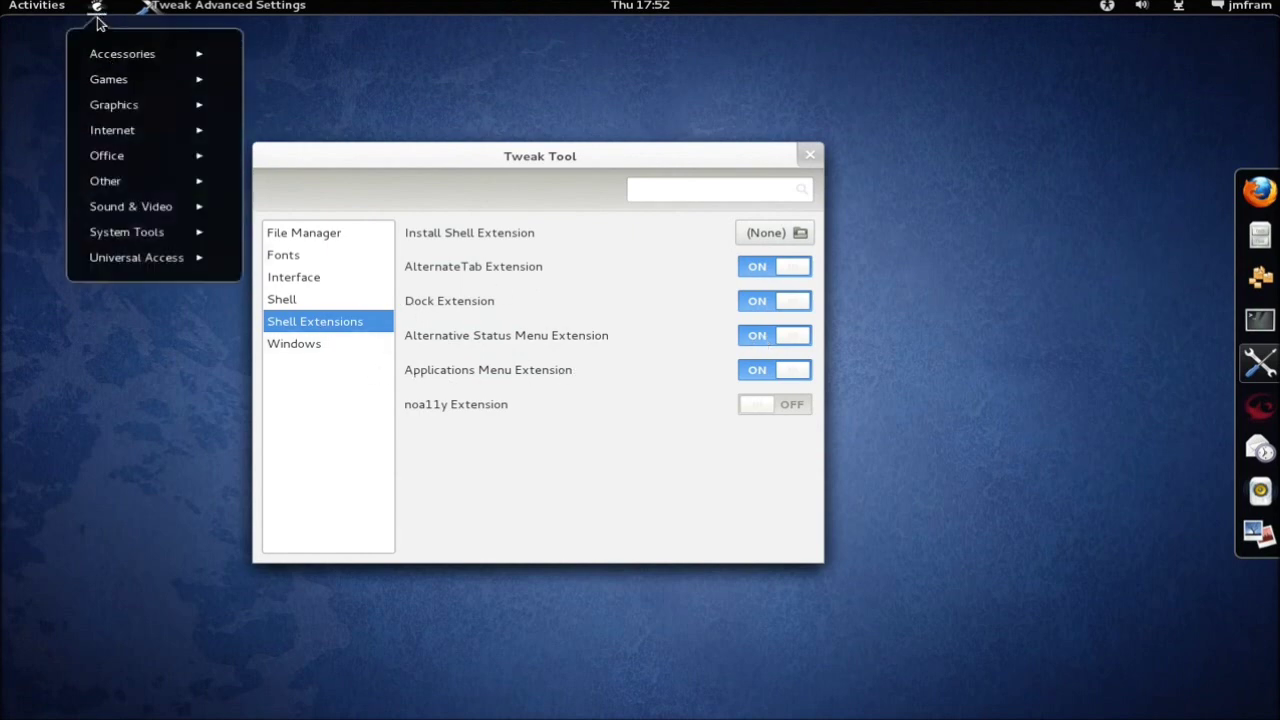
click(320, 72)
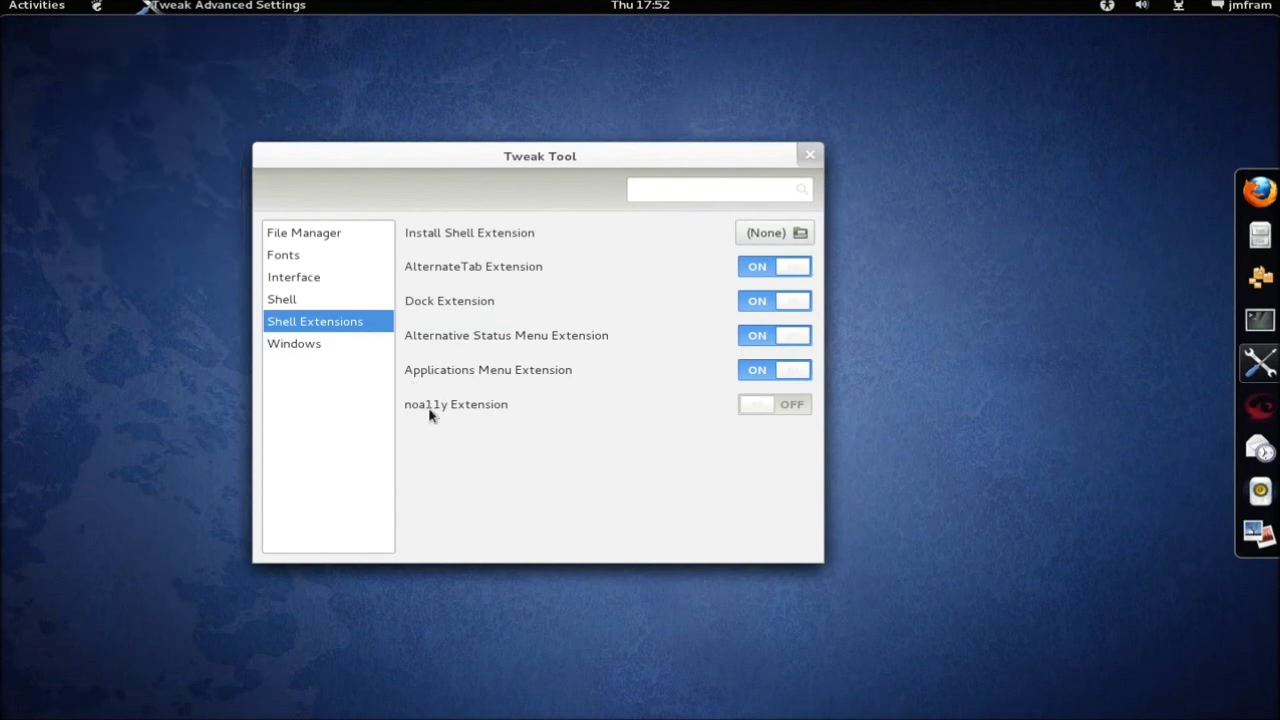
Check the accessibility menu in the top bar, then enable the noa11y Extension and restart the shell.
click(1107, 12)
click(1107, 12)
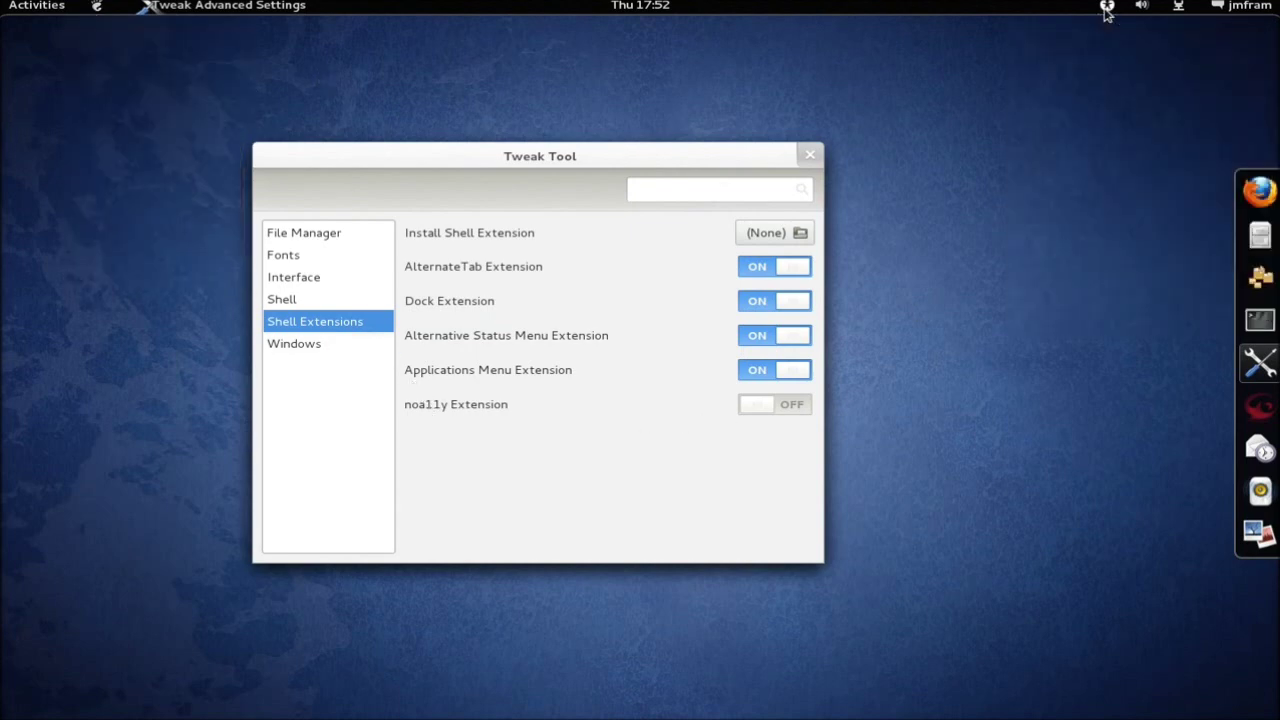
click(751, 407)
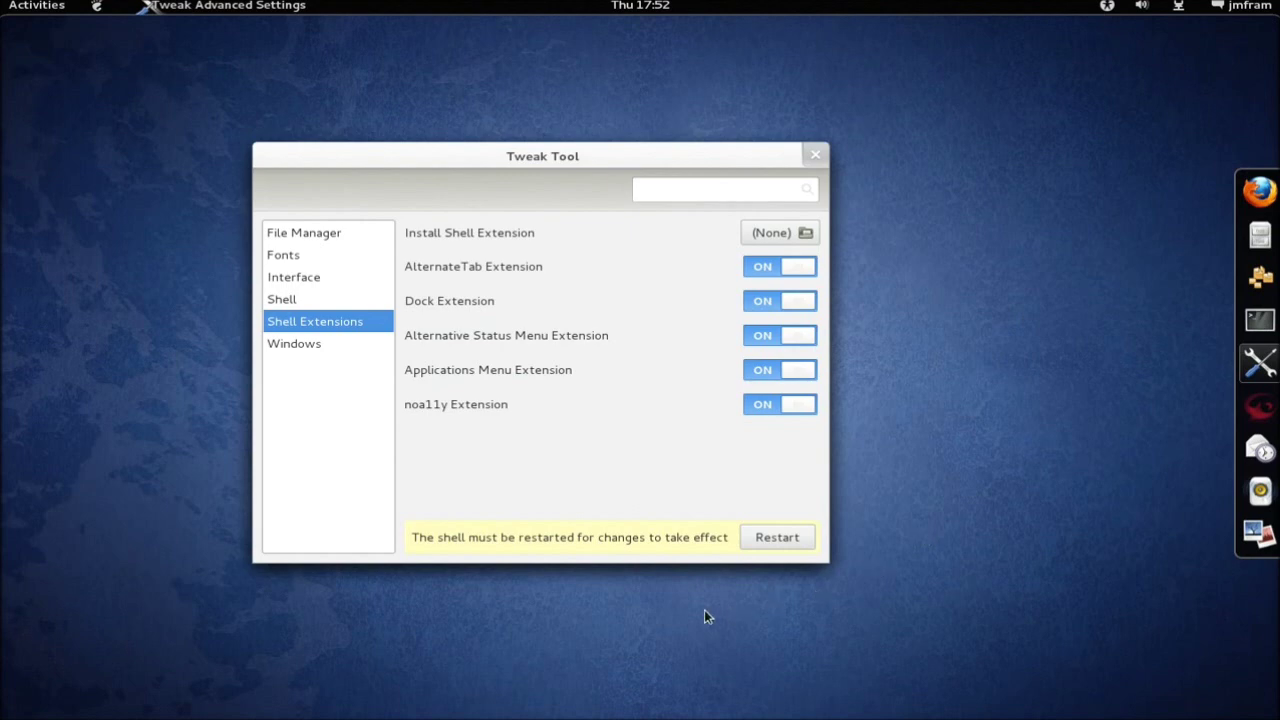
click(775, 537)
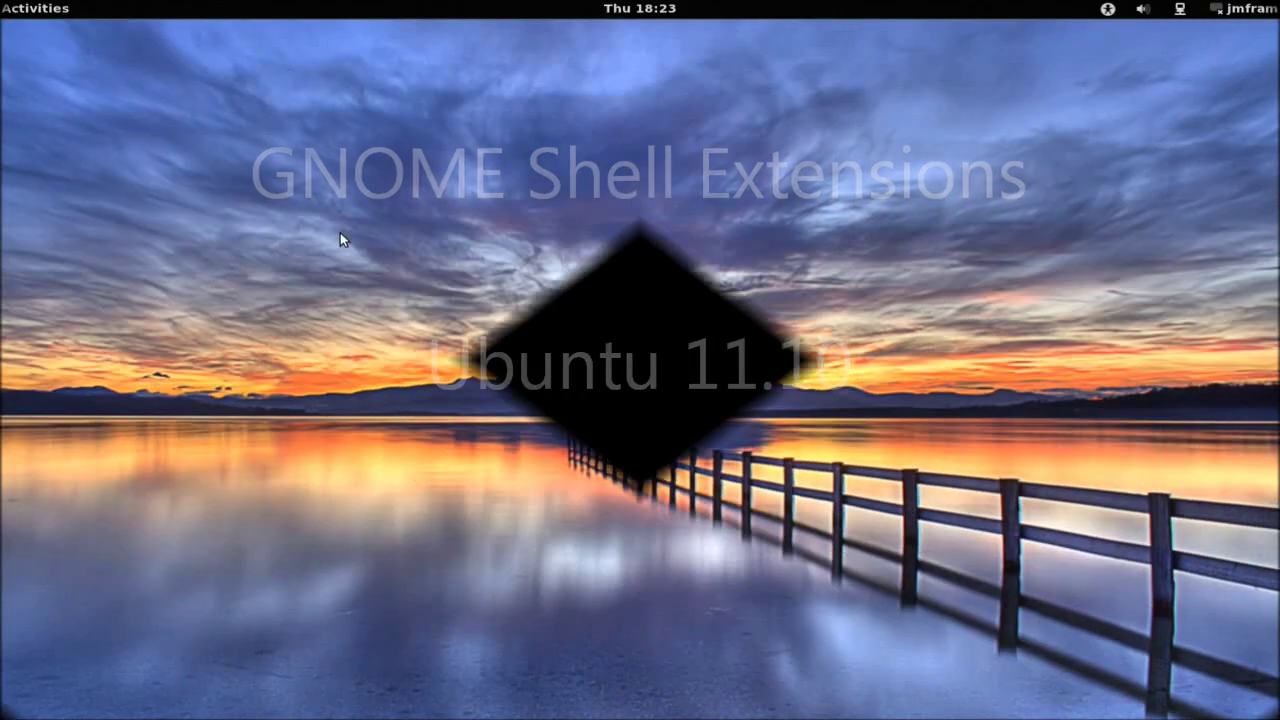
Open a terminal and run the copied command sudo add-apt-repository ppa:webupd8team/gnome3, authenticating with the account password and confirming the repository.
click(30, 9)
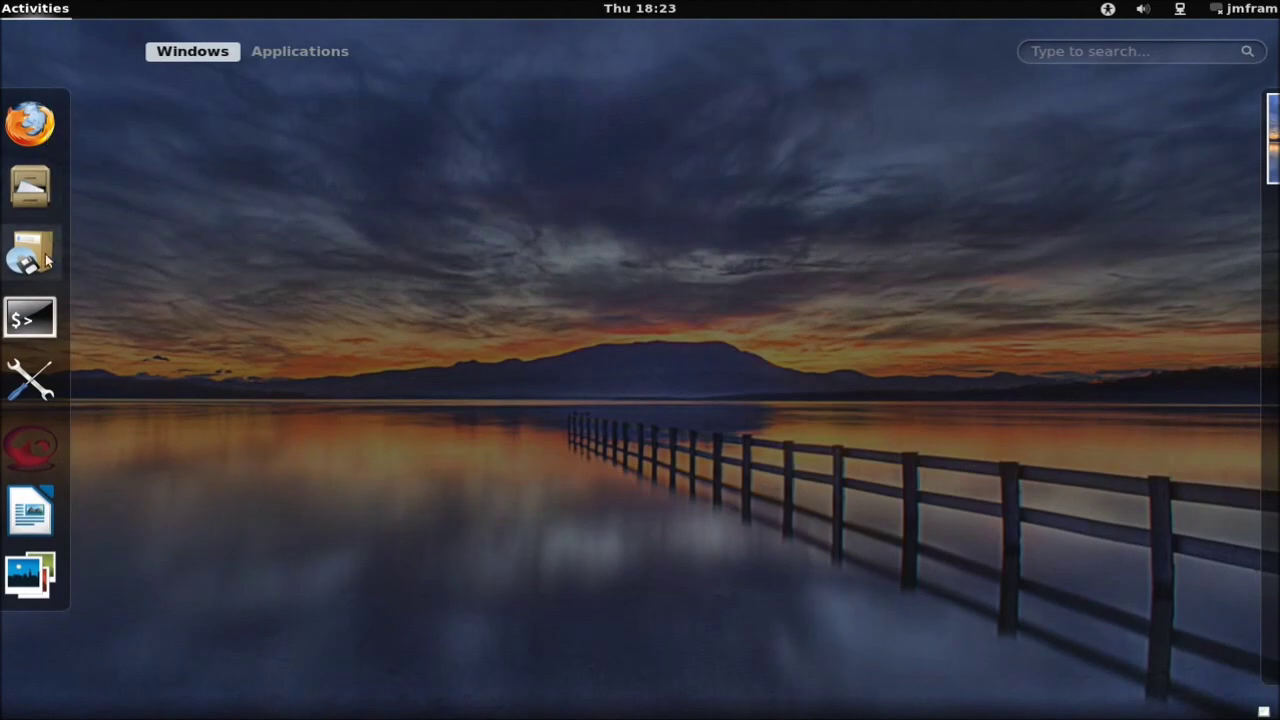
click(31, 318)
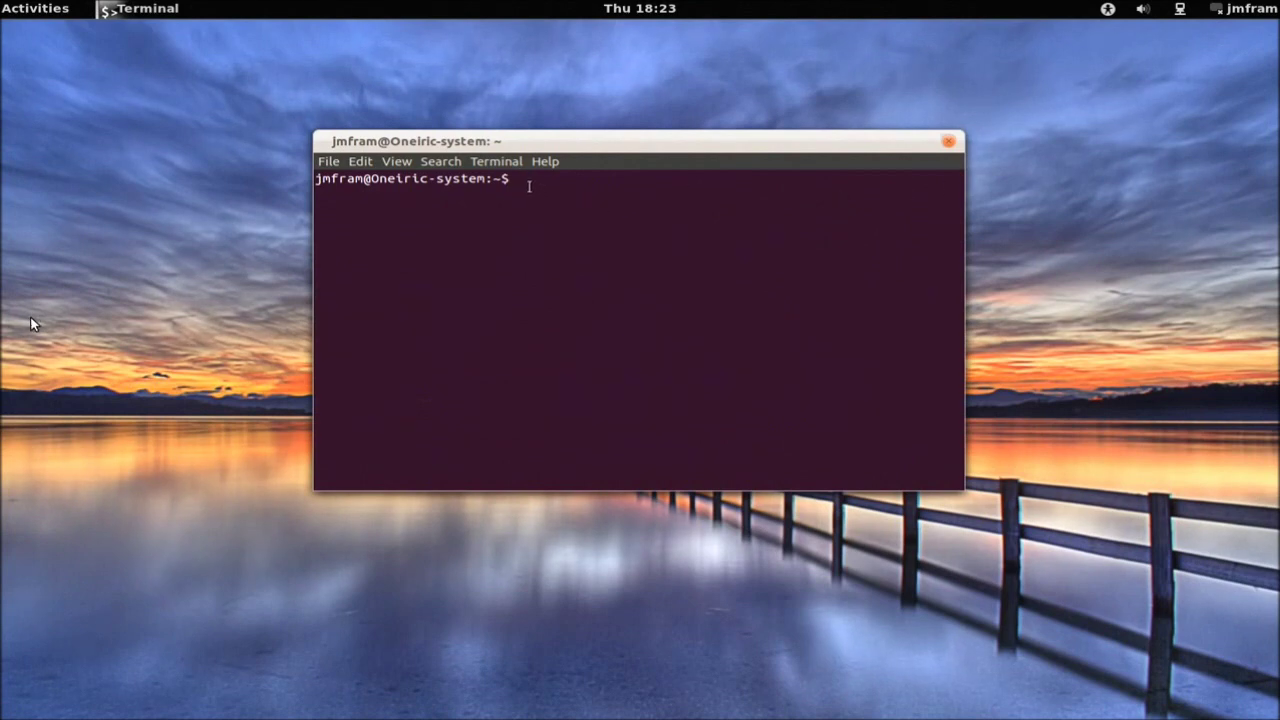
right_click(520, 182)
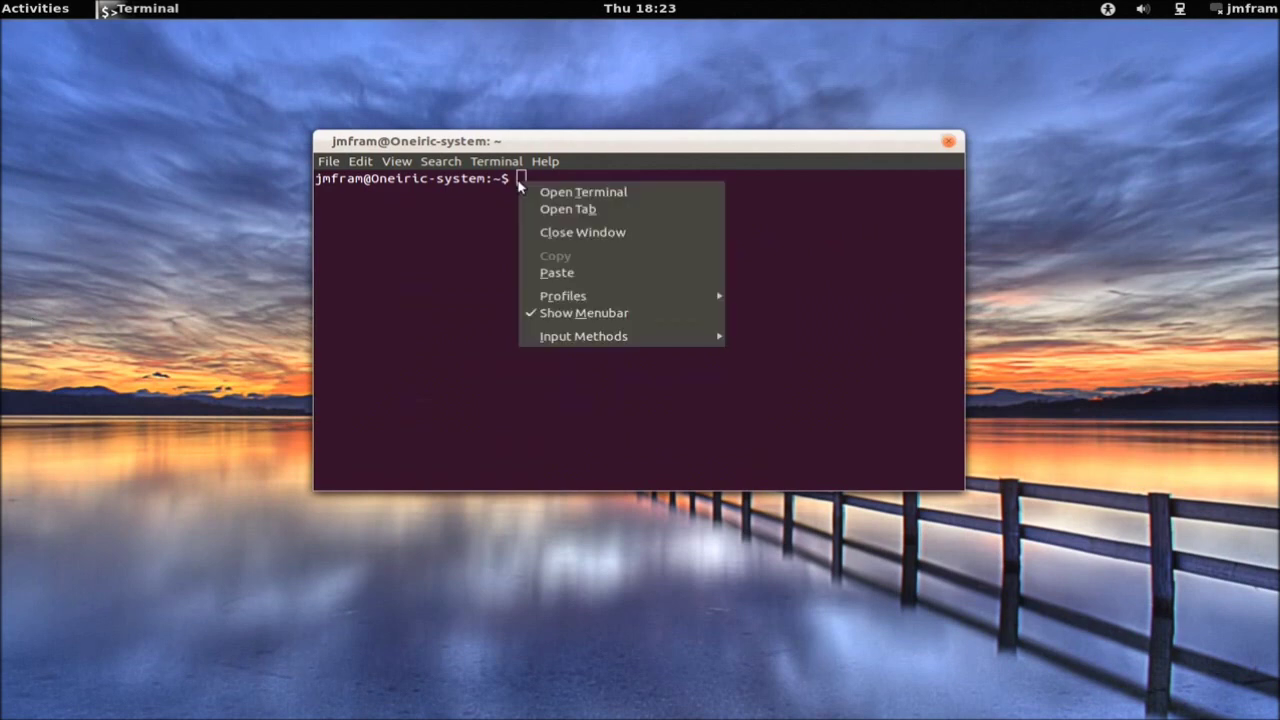
click(585, 273)
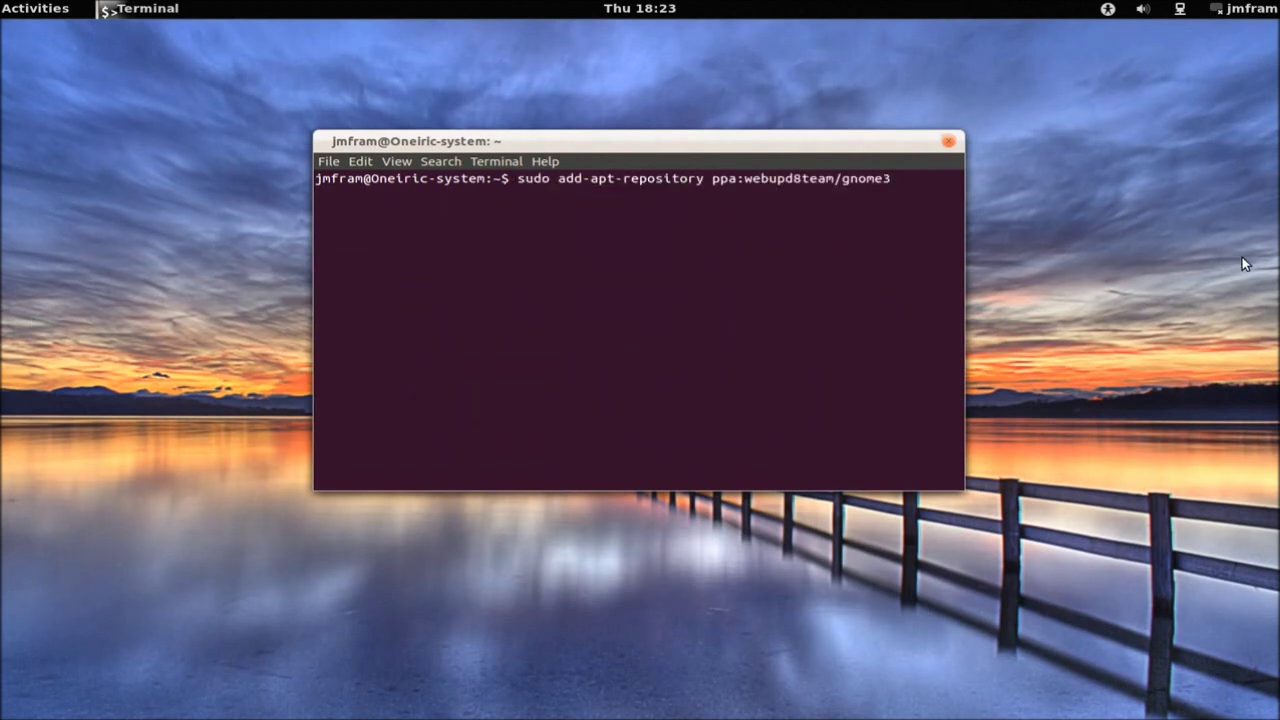
key(Return)
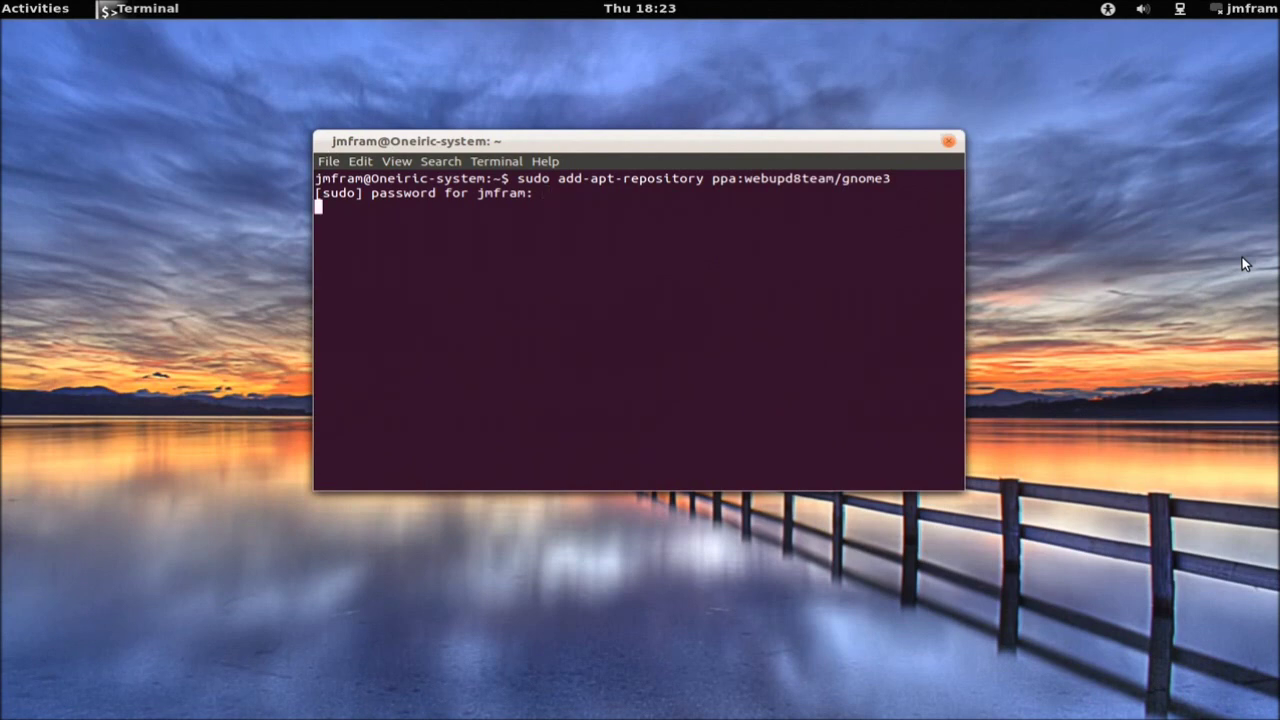
key(Return)
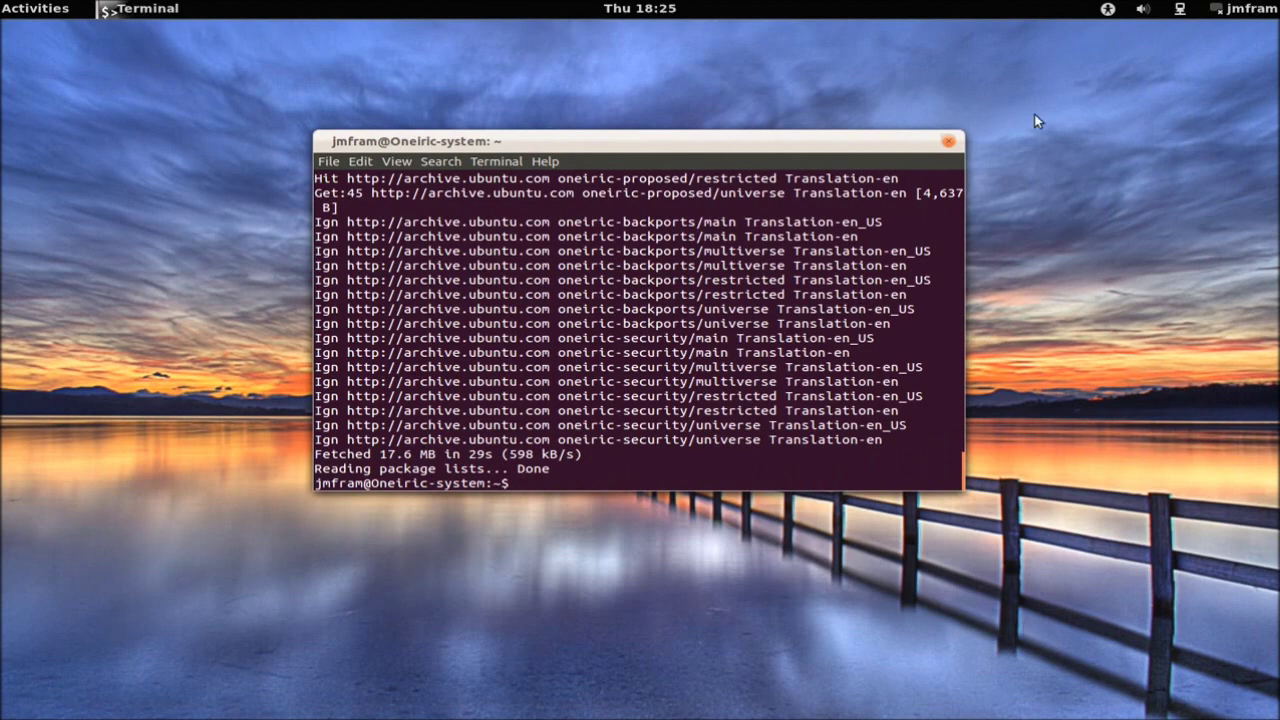
Close the terminal and switch to Synaptic Package Manager, authenticating with the account password.
click(948, 141)
mouse_move(2, 2)
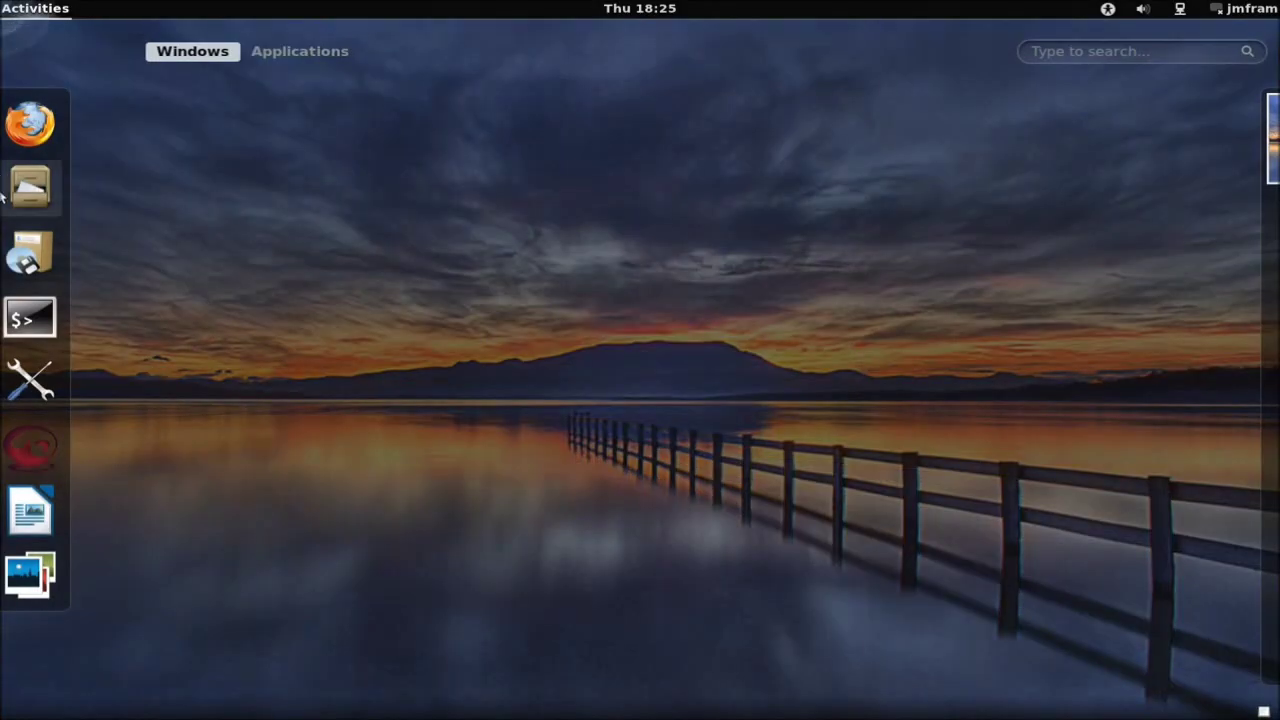
click(28, 256)
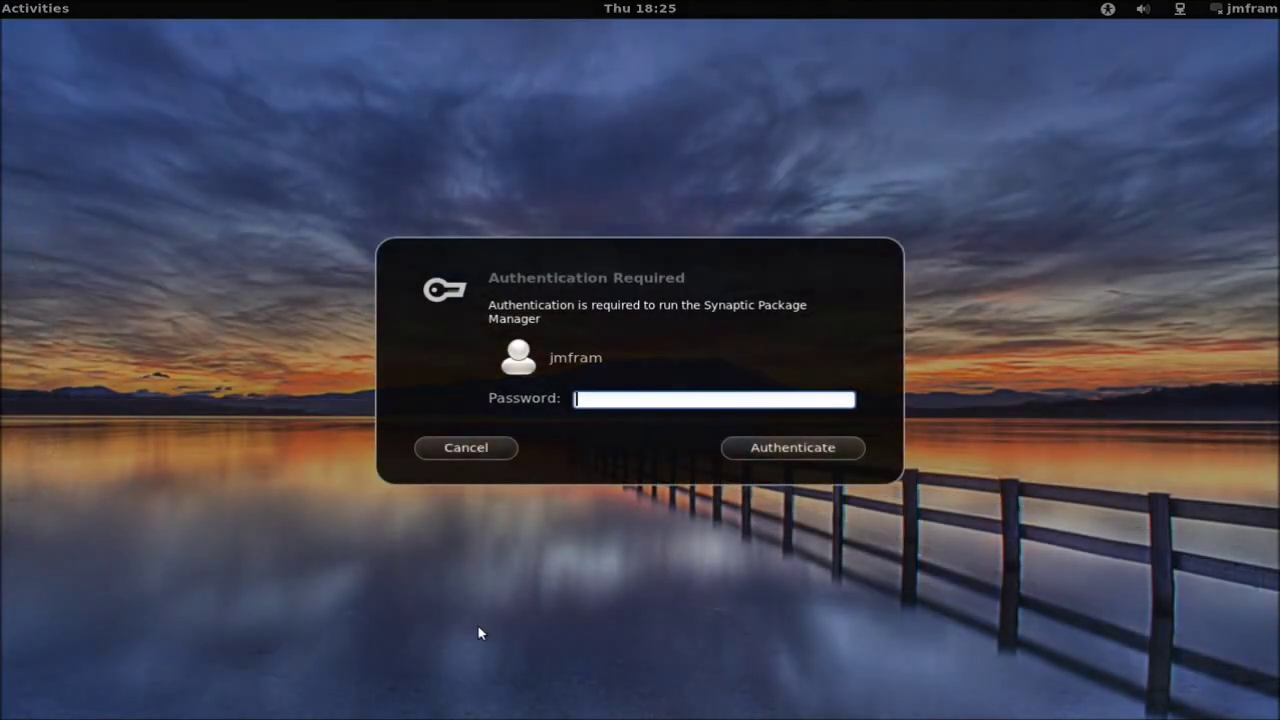
text(***********)
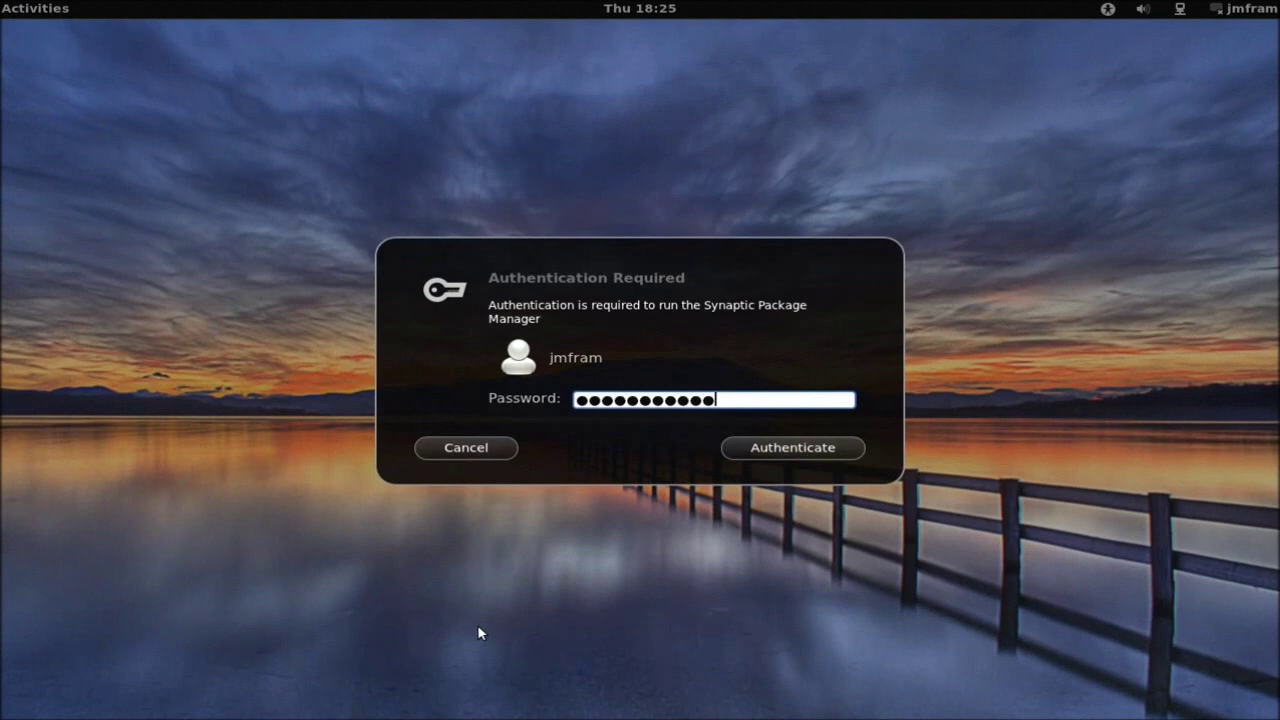
key(Return)
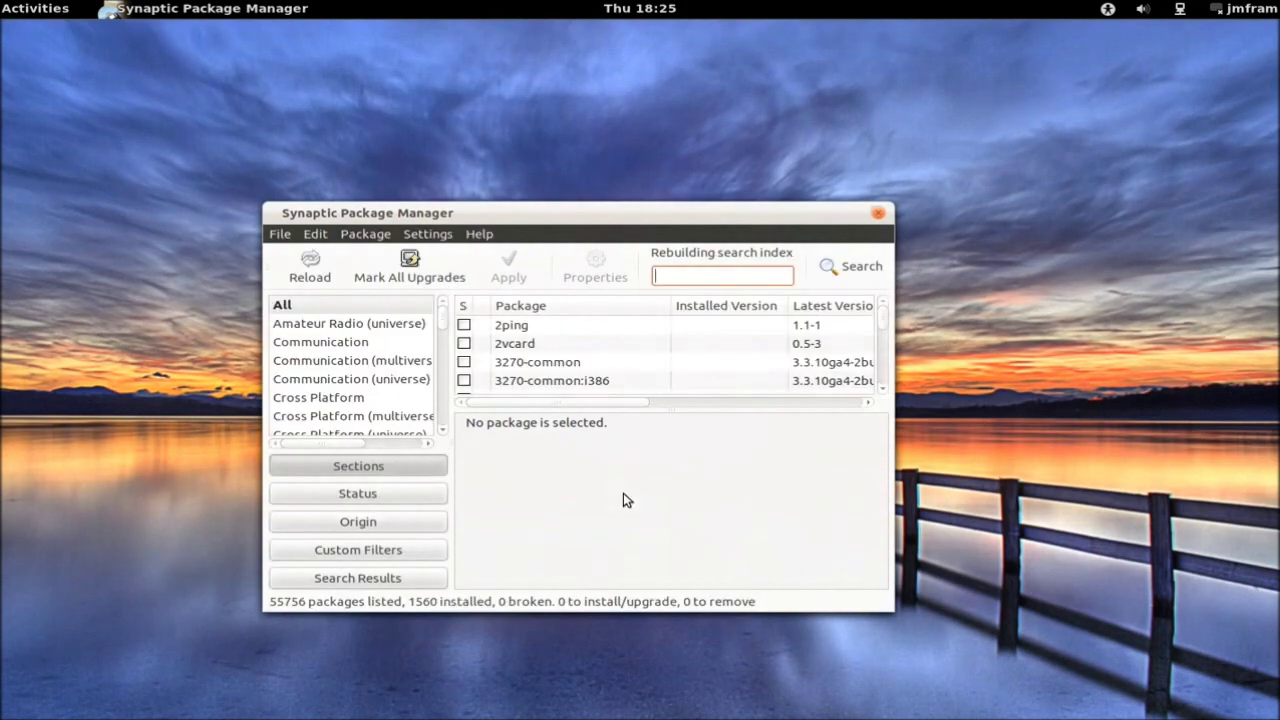
Maximize the package manager window and search package descriptions and names for gnome-shell.
double_click(743, 217)
click(580, 84)
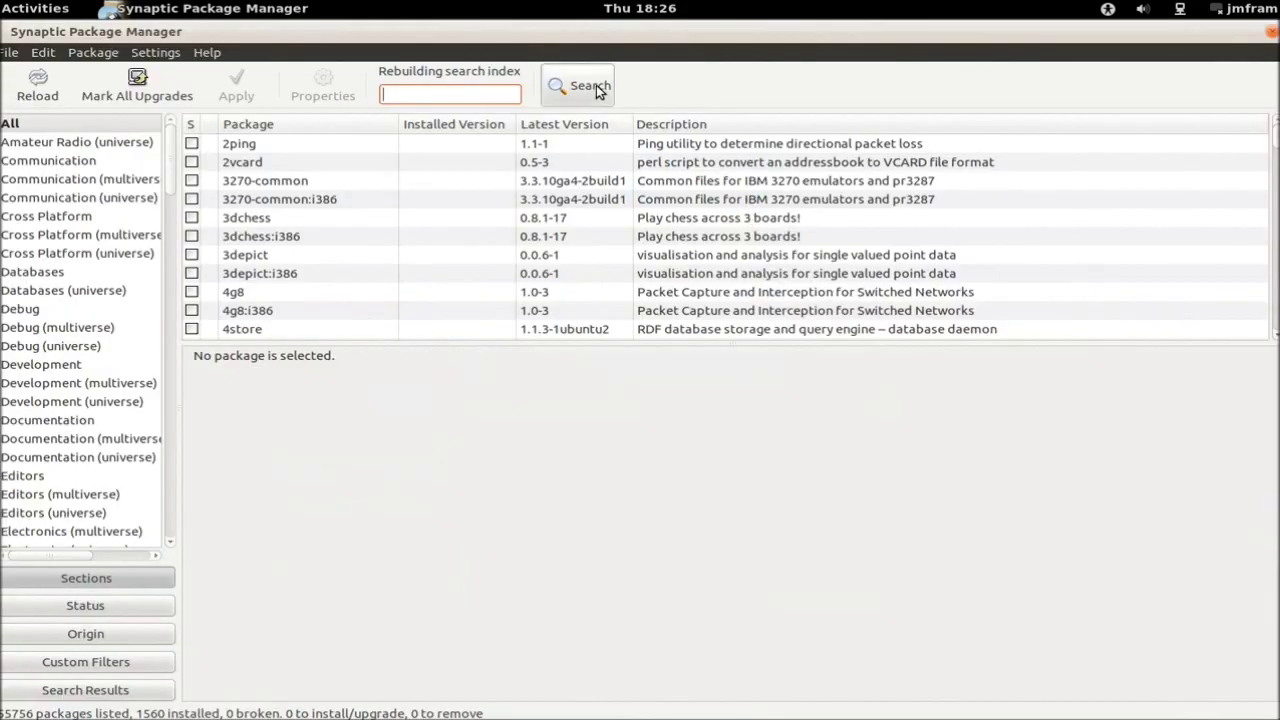
text(g)
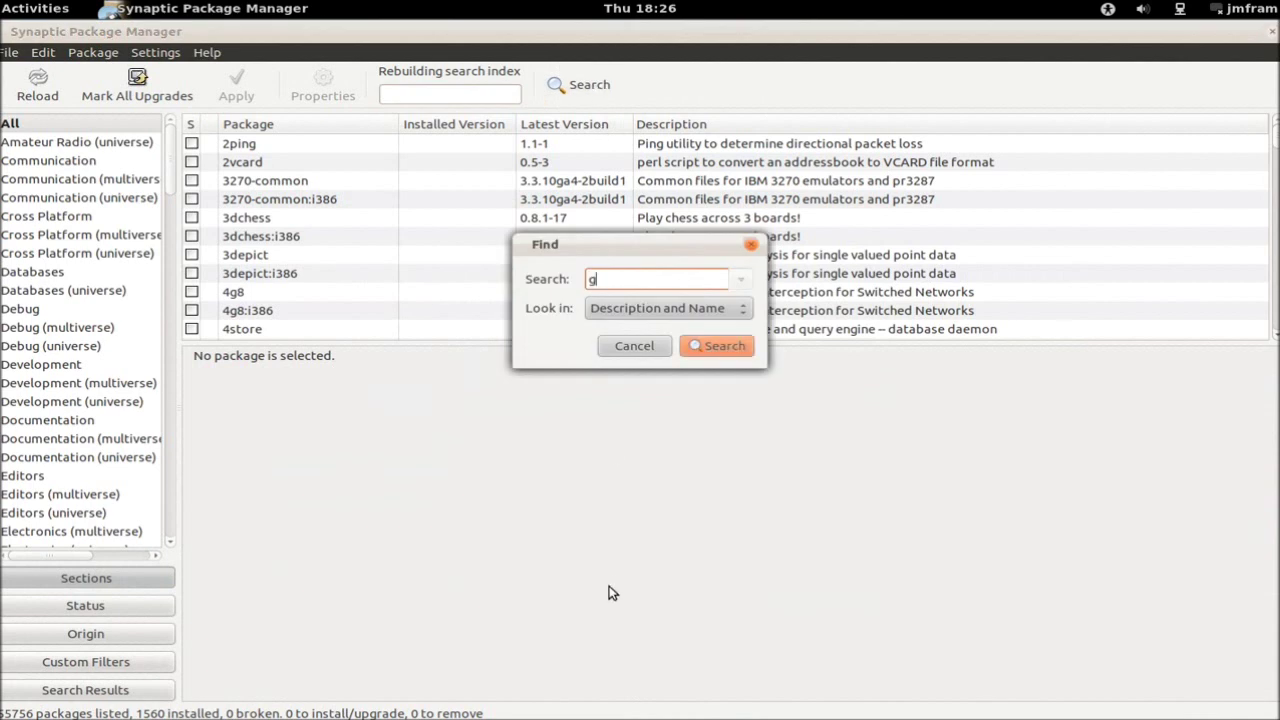
text(nome-shell)
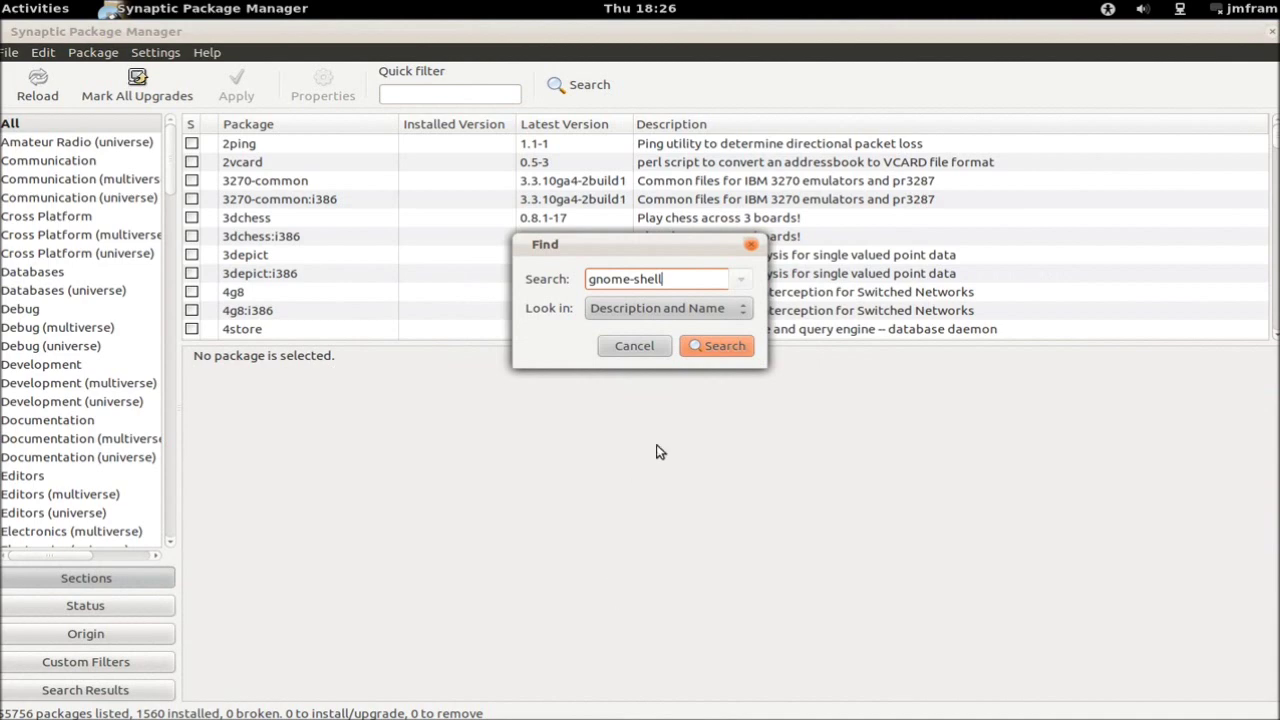
click(715, 347)
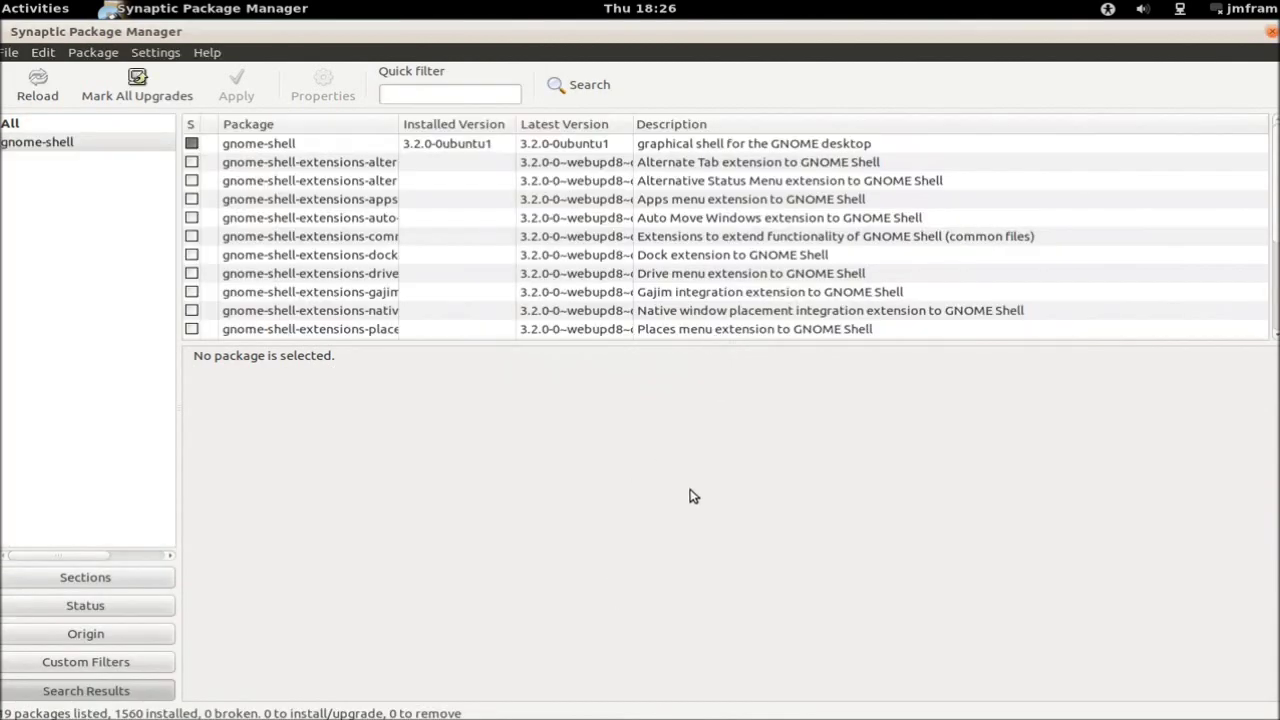
Widen the Package column and mark gnome-shell-extensions-alternate-tab for installation, accepting the additional required package.
click(402, 126)
drag(399, 126, 529, 143)
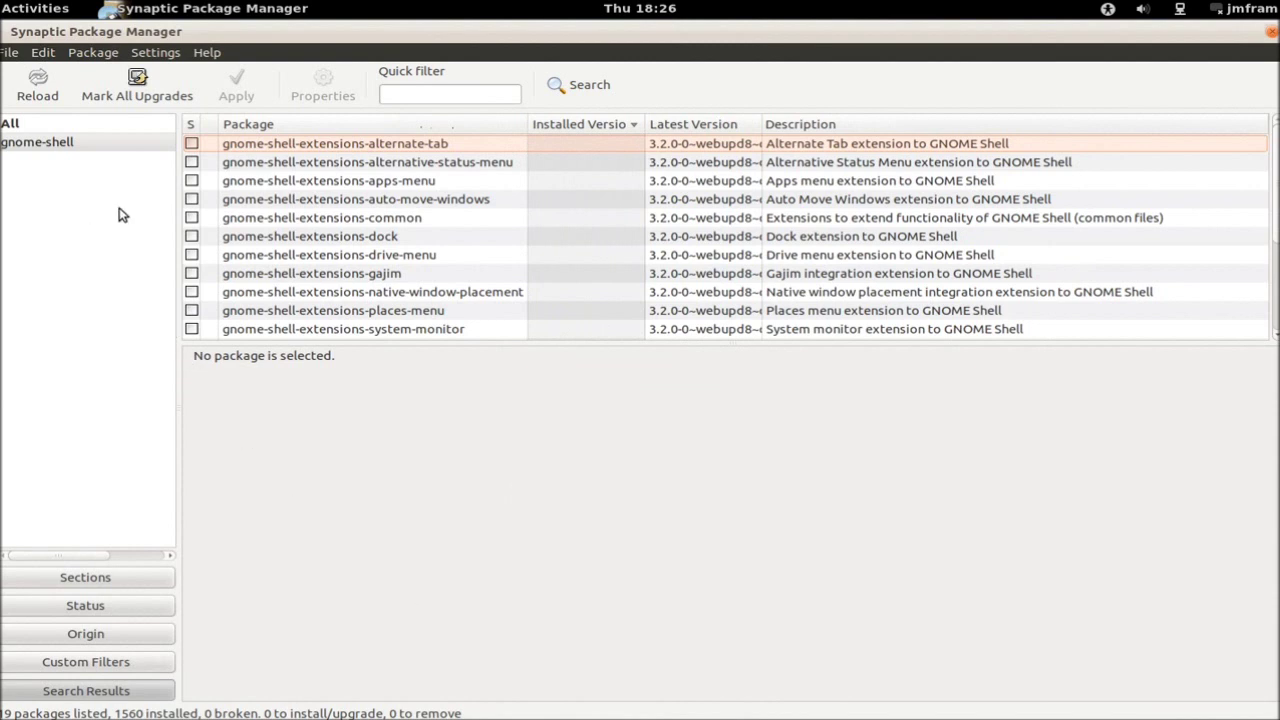
click(192, 146)
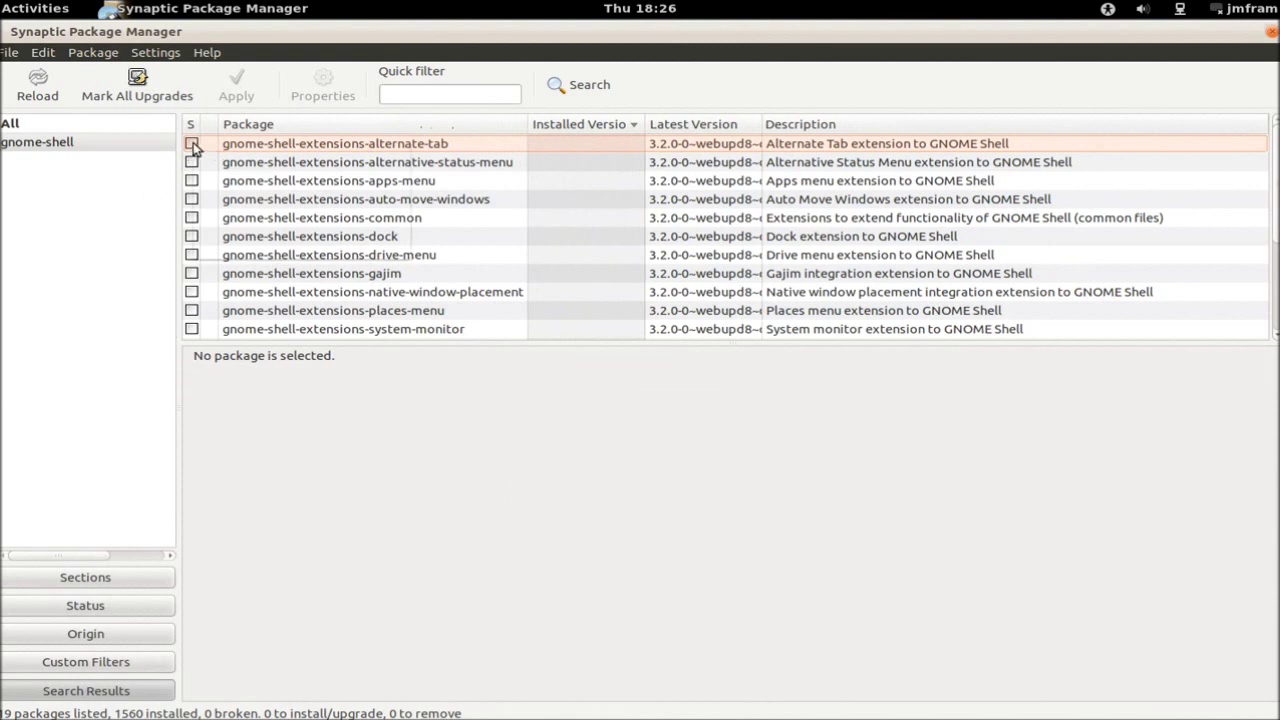
click(224, 173)
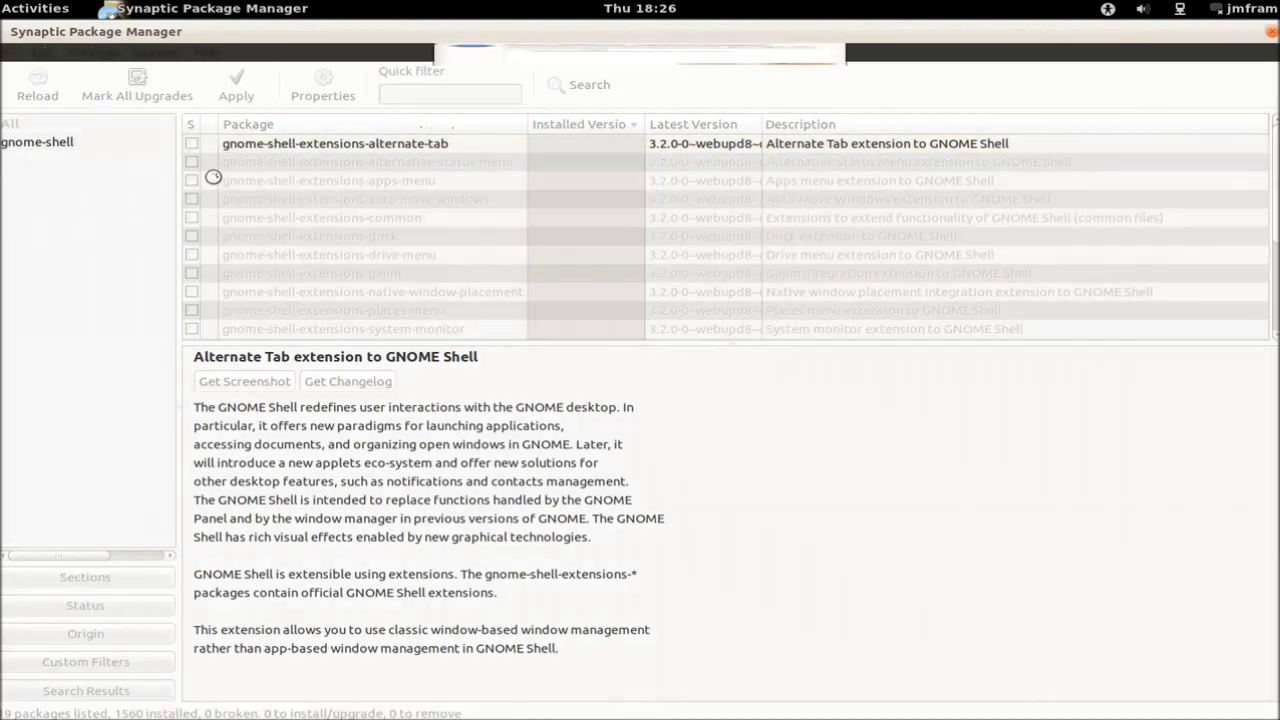
click(798, 305)
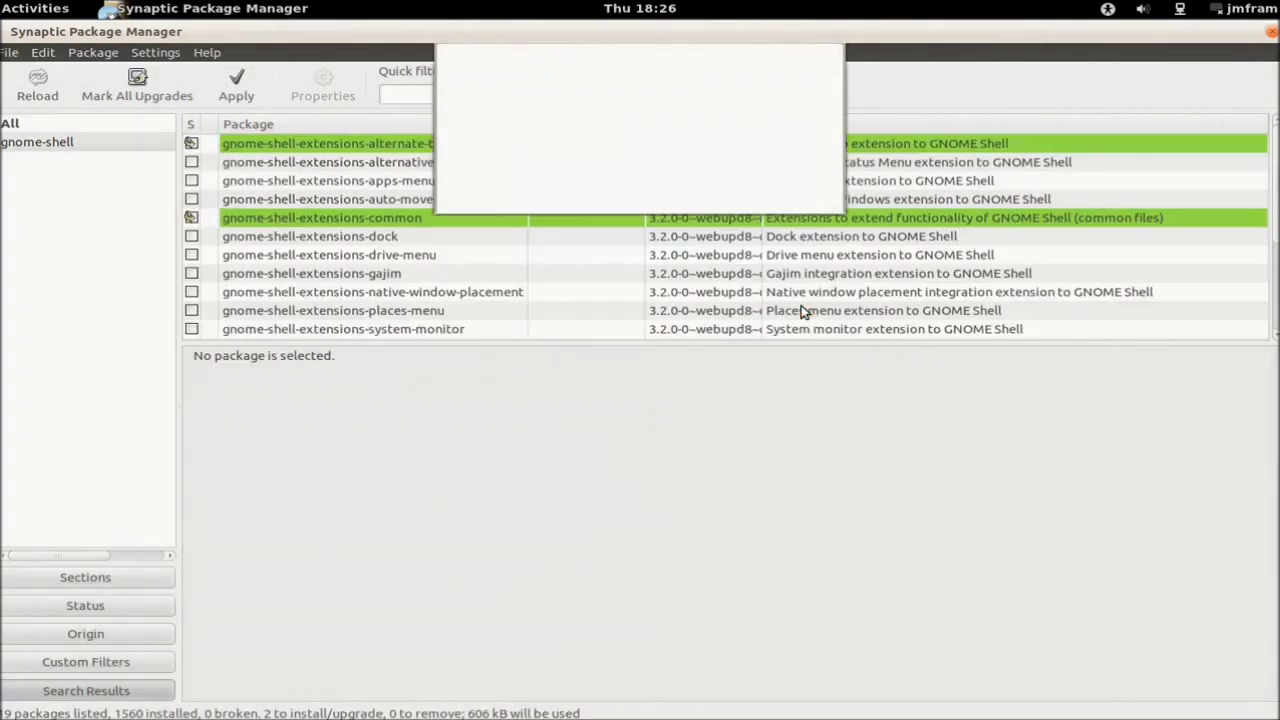
Mark the gnome-shell-extensions alternative-status-menu, apps-menu and dock packages for installation, and apply all marked changes.
click(193, 162)
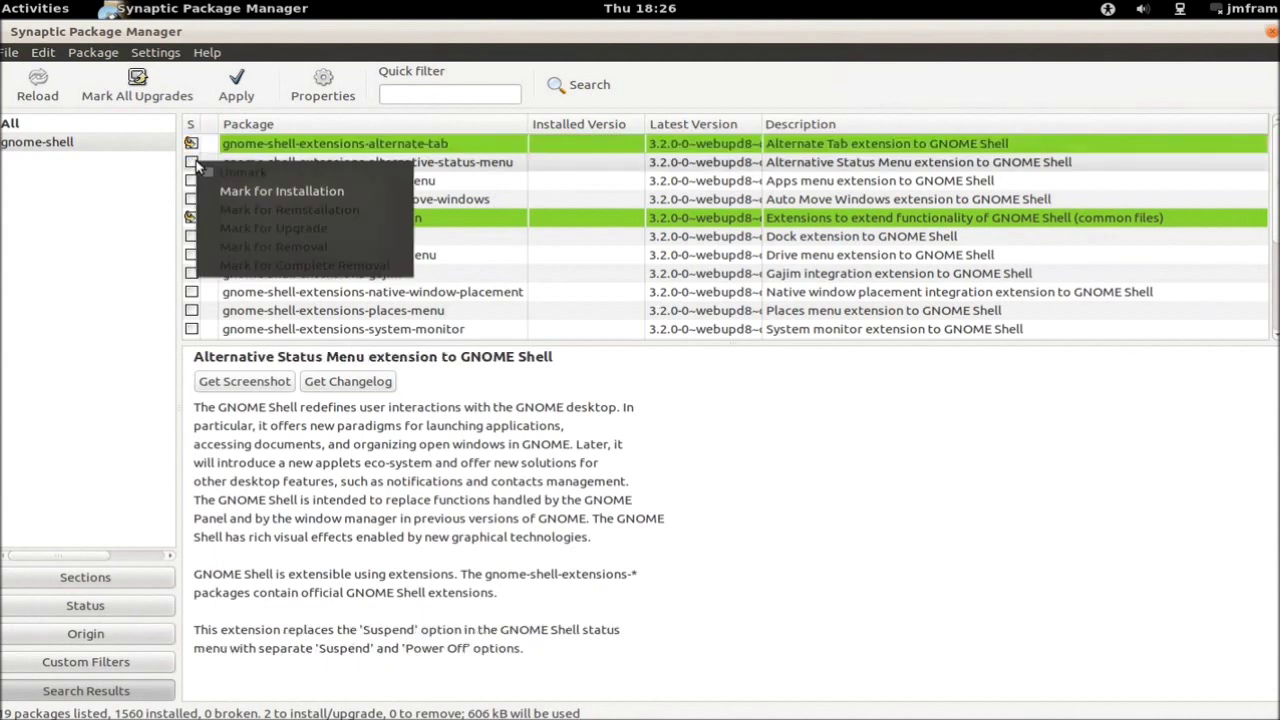
click(262, 190)
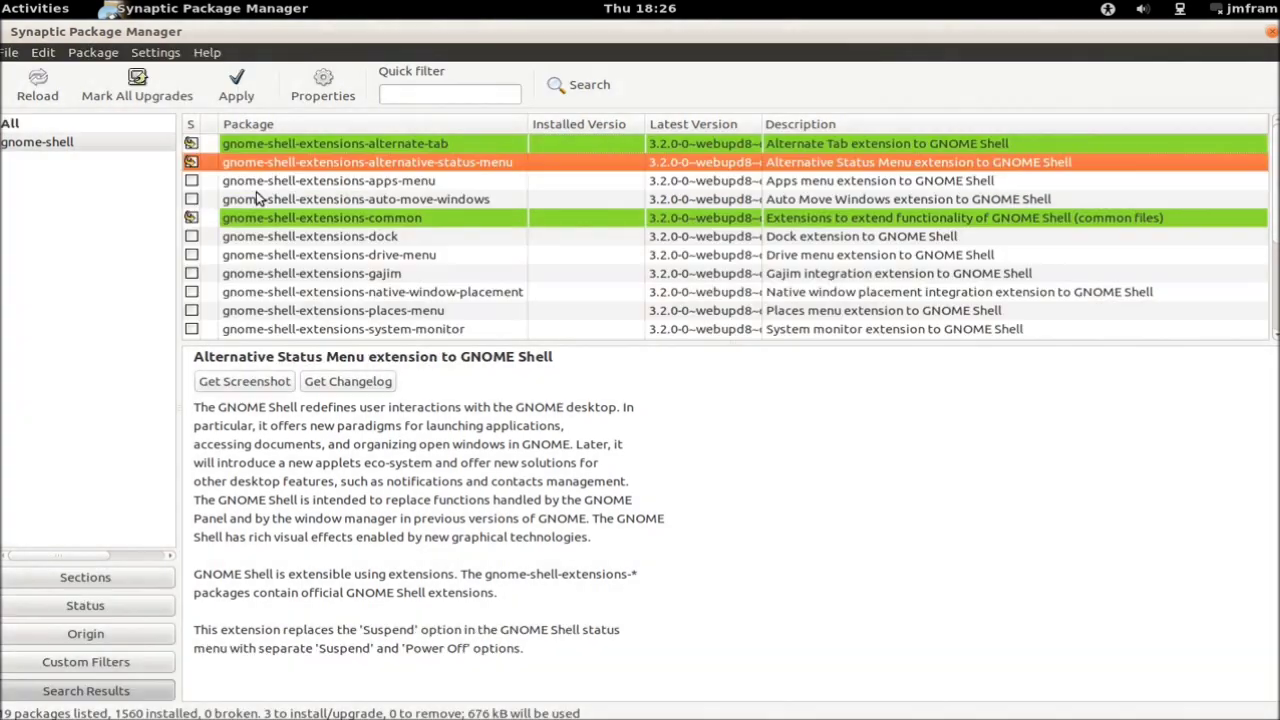
click(191, 181)
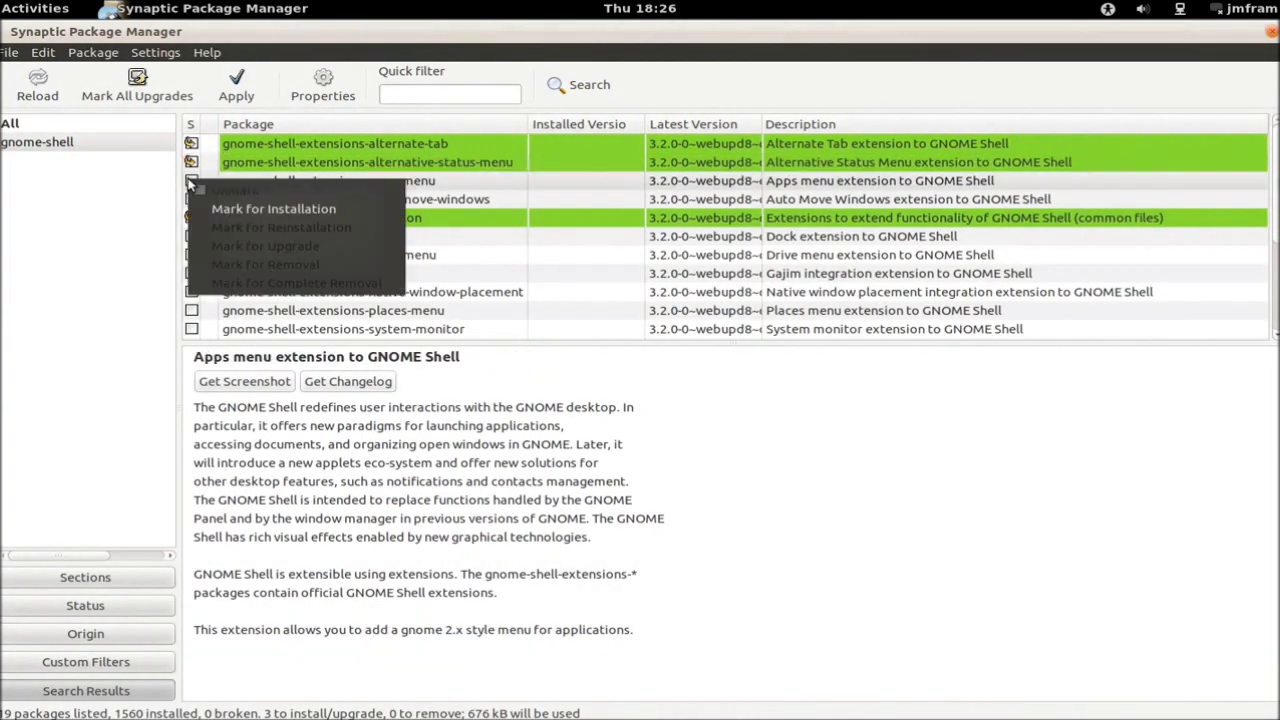
click(274, 210)
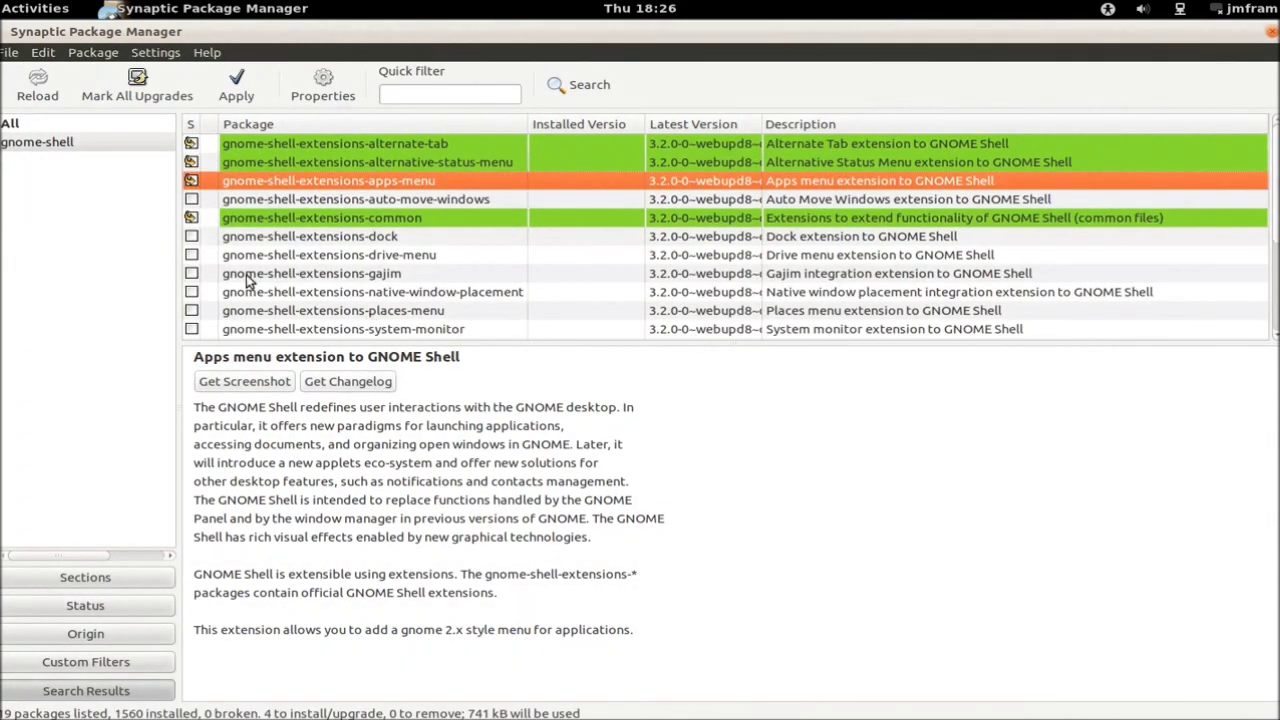
click(191, 237)
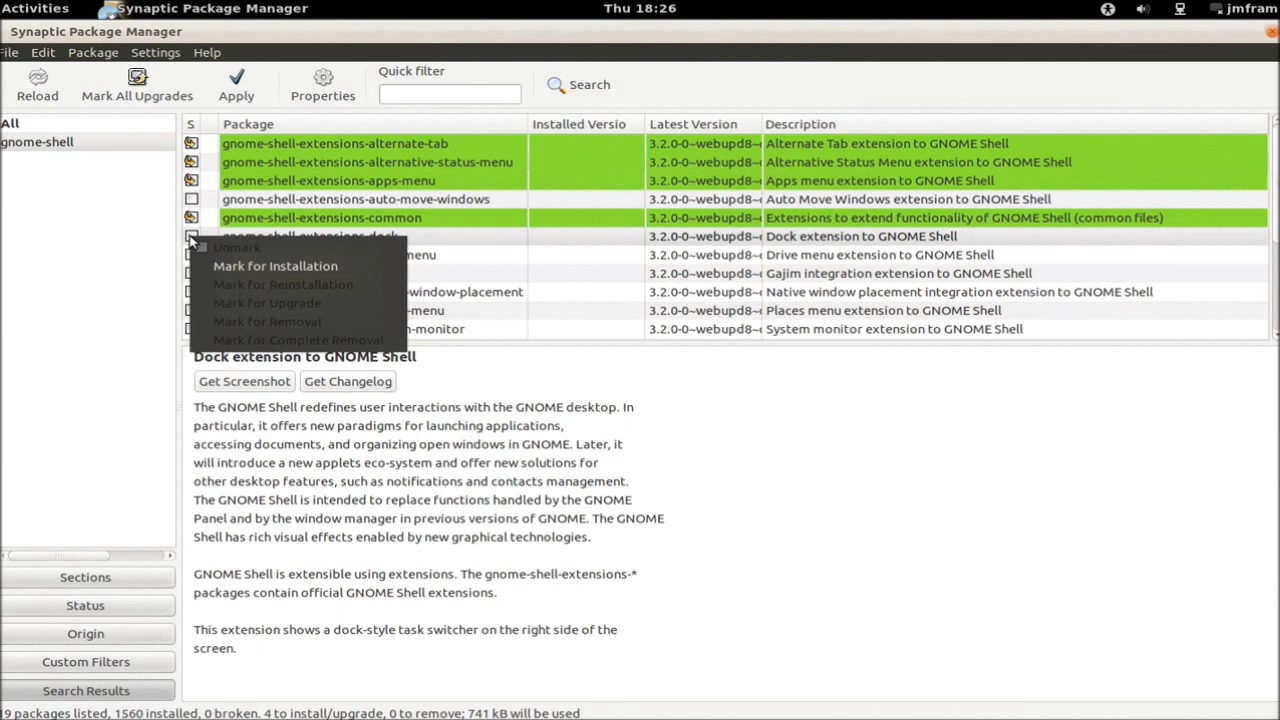
click(272, 266)
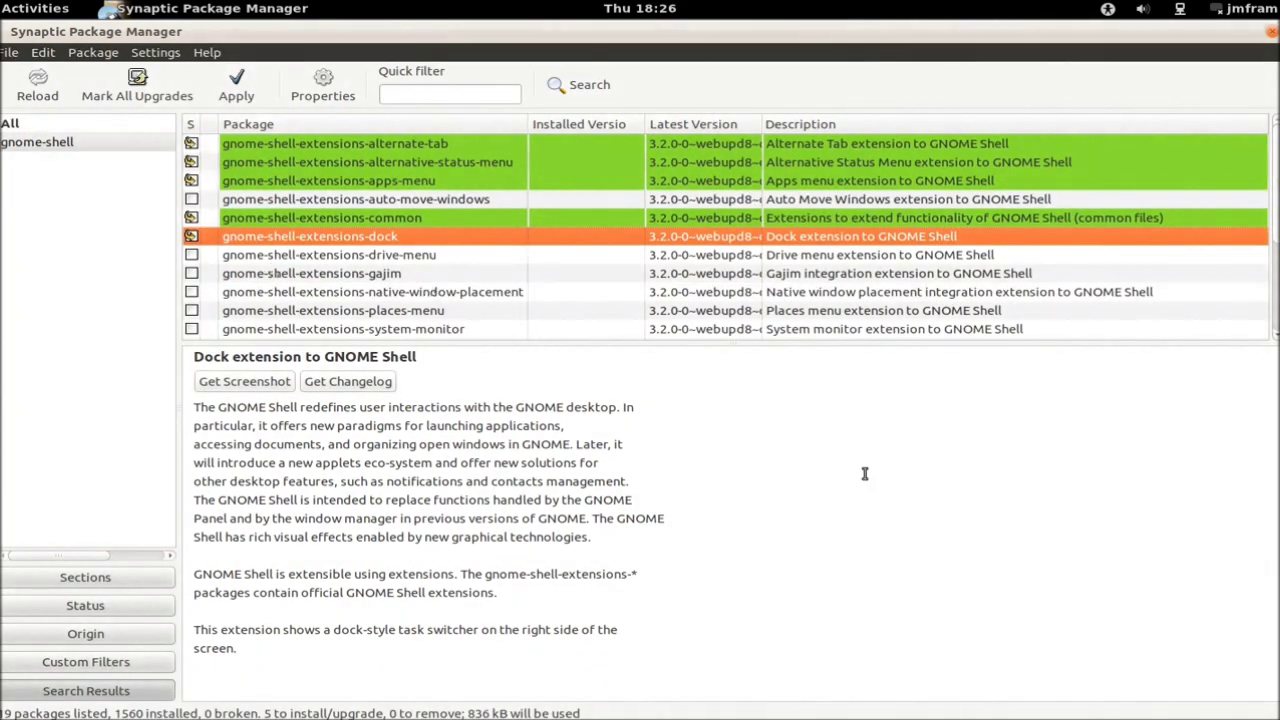
click(237, 85)
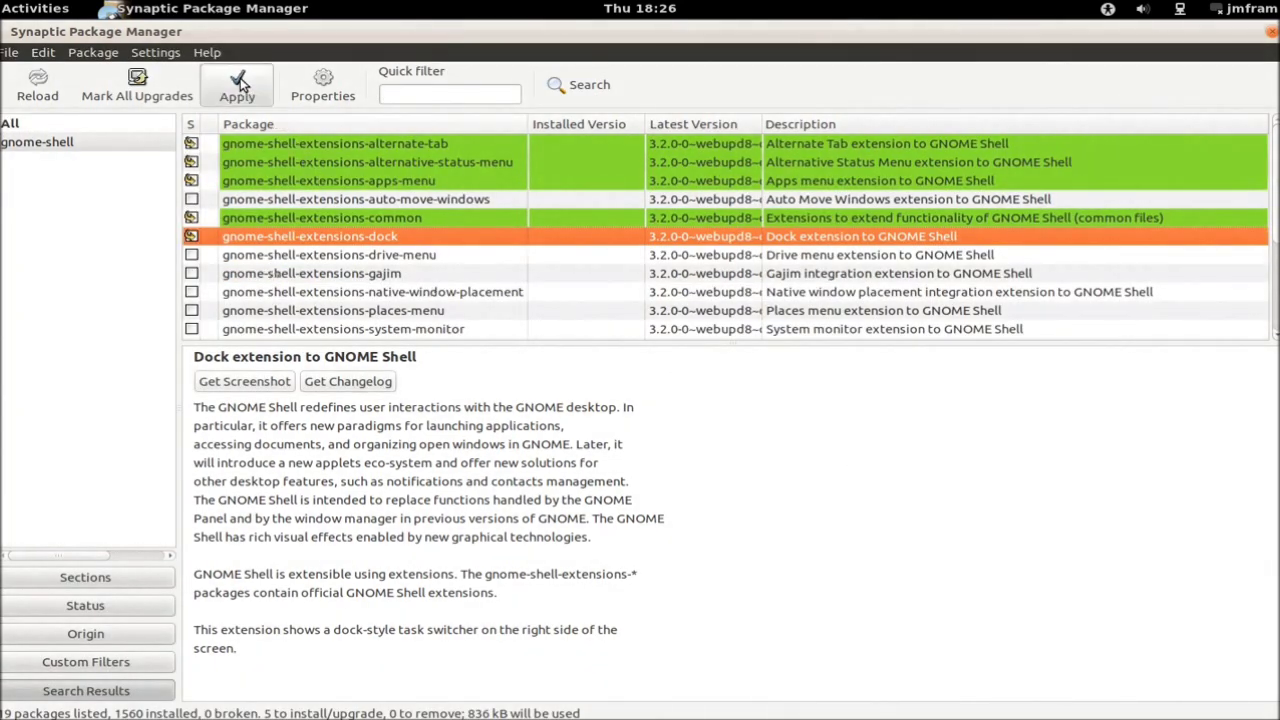
click(828, 372)
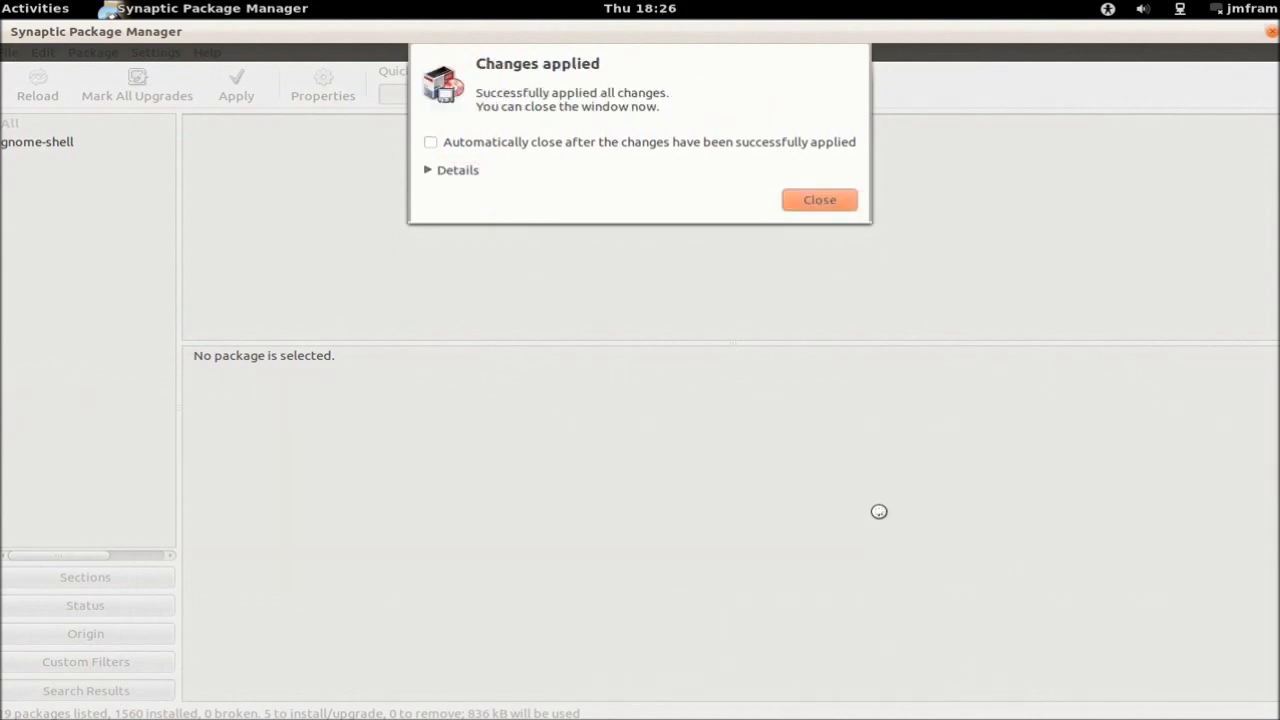
Dismiss the applied-changes message and close the package manager.
click(820, 201)
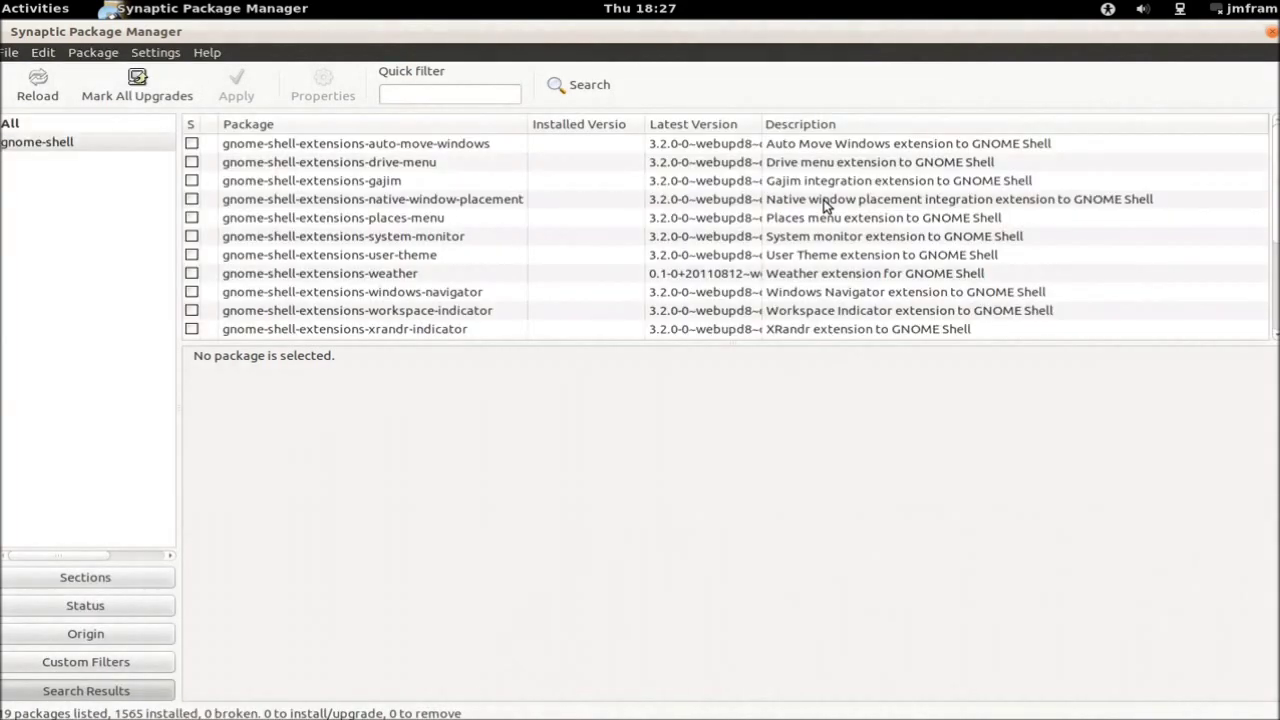
click(1273, 36)
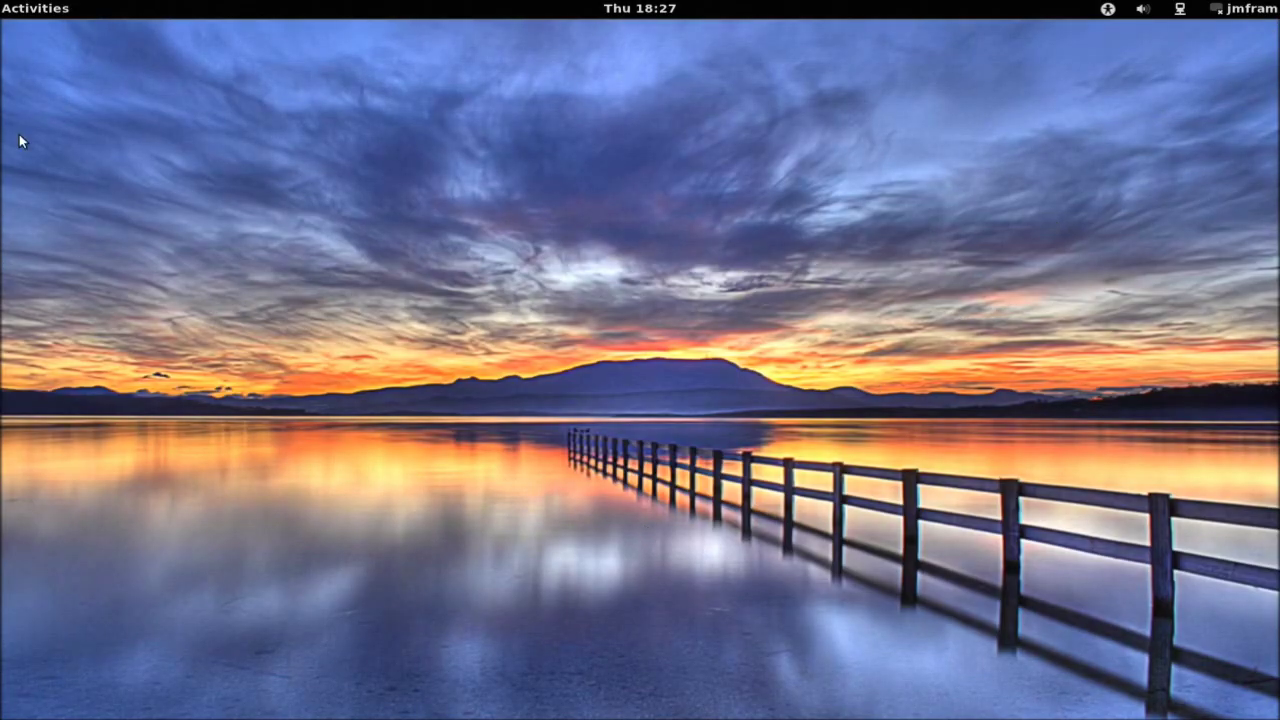
Open Advanced Settings to check which extensions its Shell Extensions page offers, and close it.
mouse_move(1, 1)
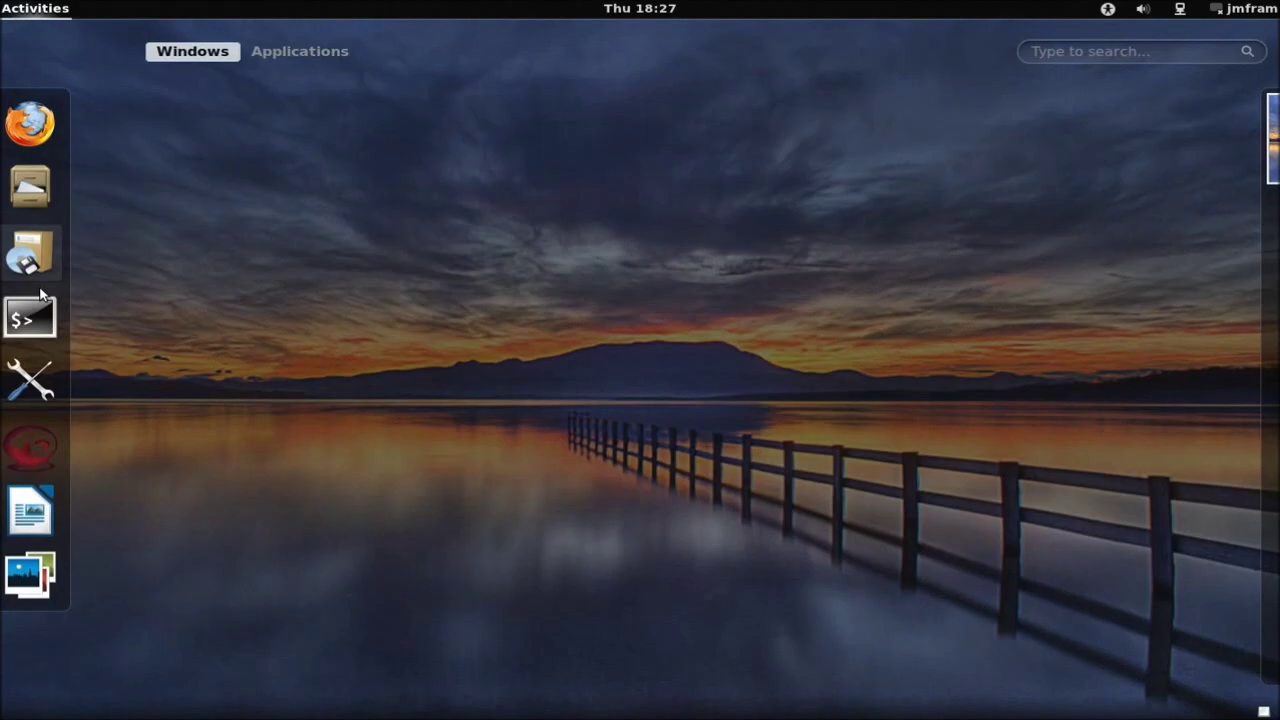
click(22, 373)
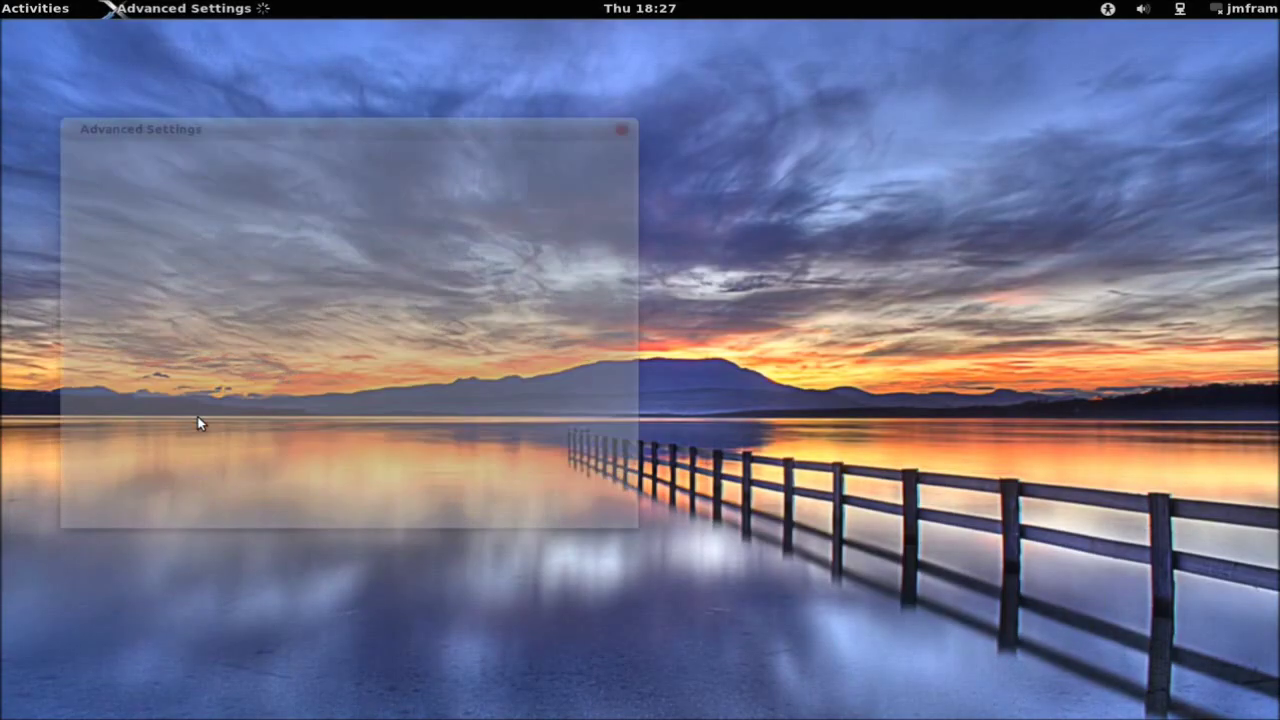
drag(386, 131, 604, 141)
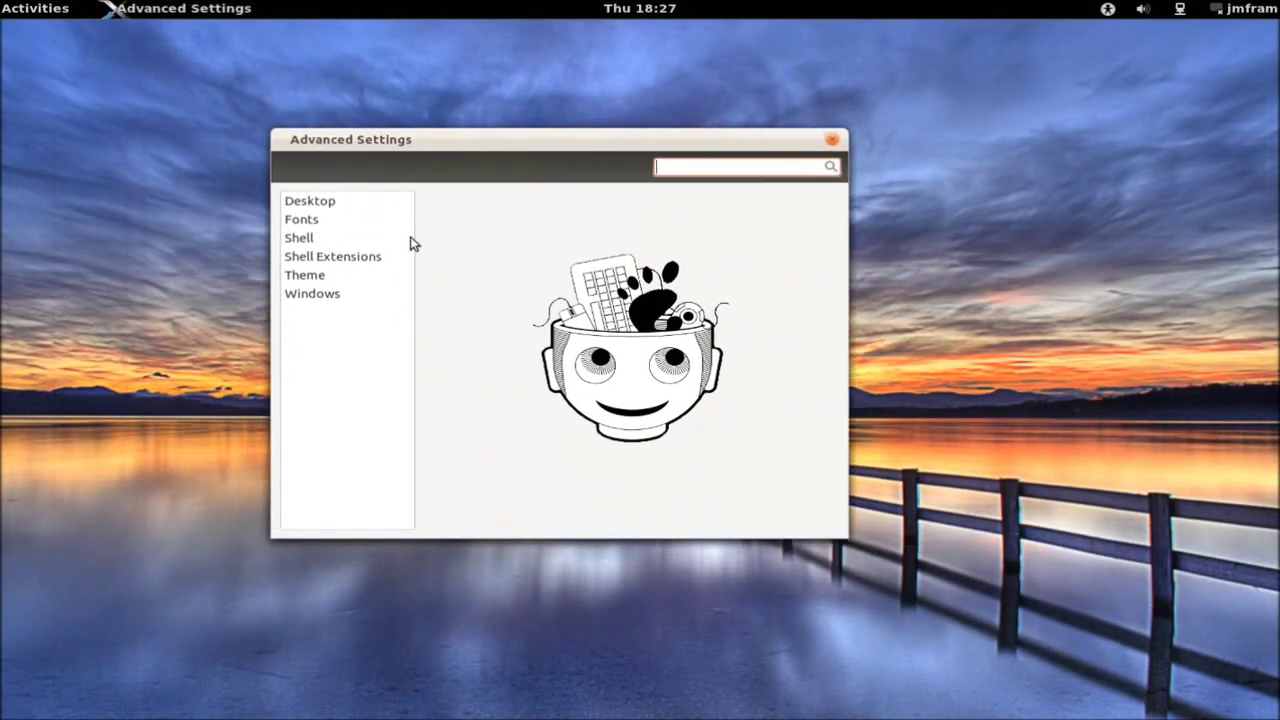
click(354, 258)
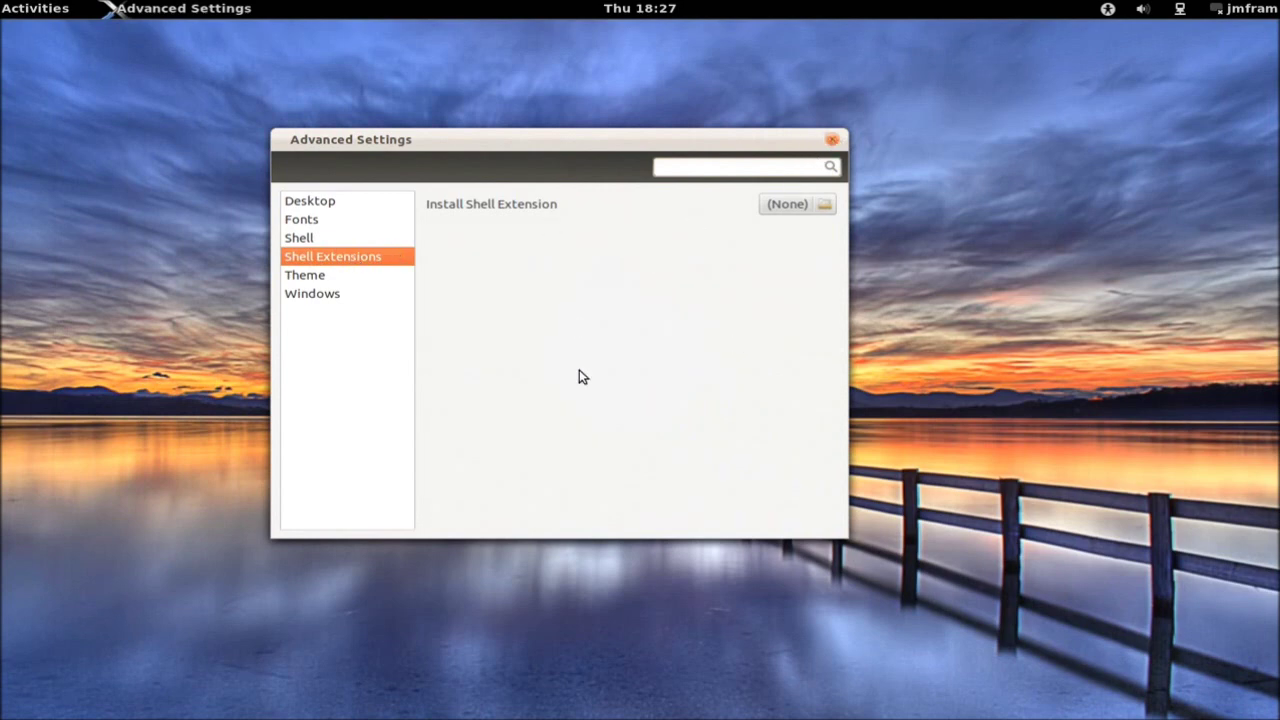
click(832, 142)
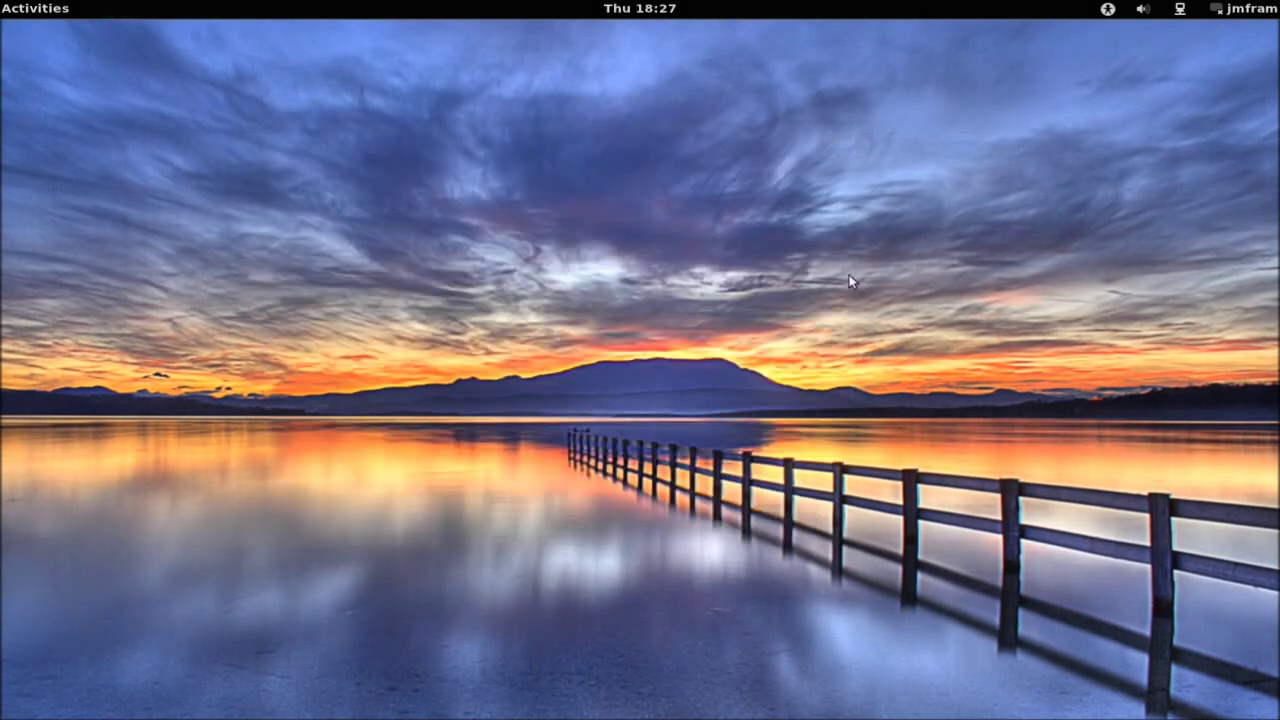
Open the user menu, and reopen Advanced Settings on its Shell Extensions page.
click(1248, 10)
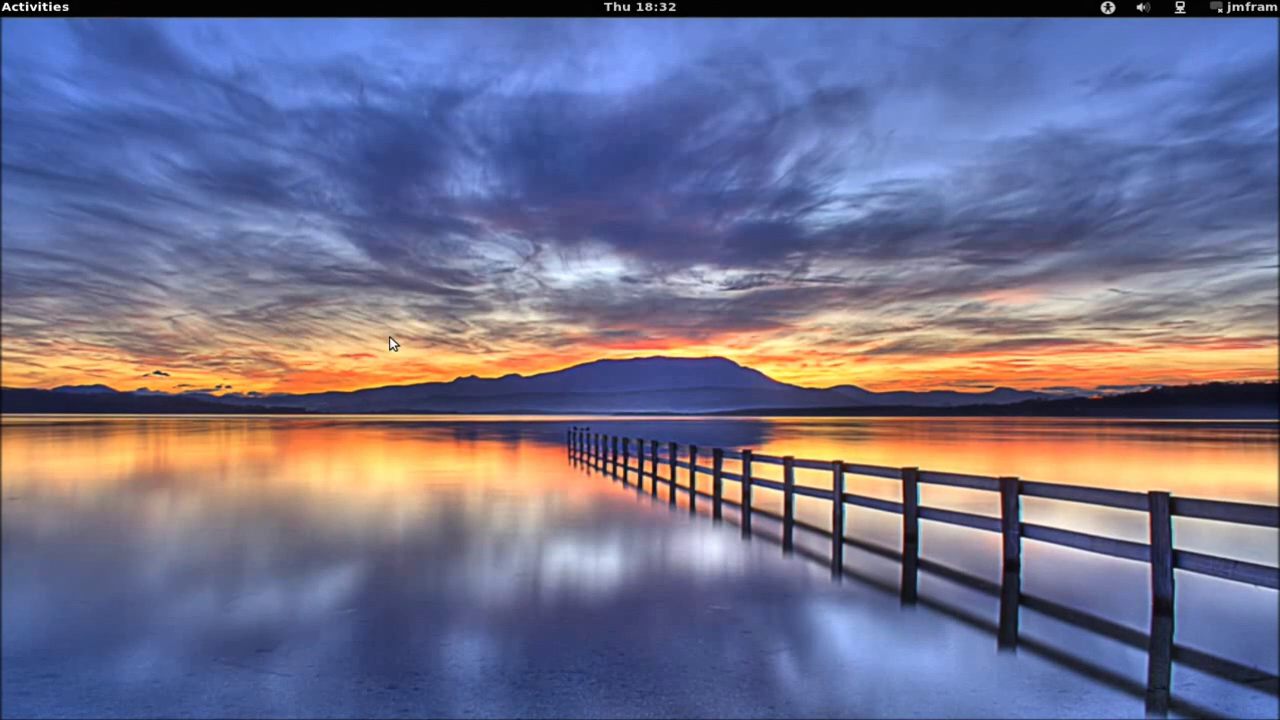
click(33, 9)
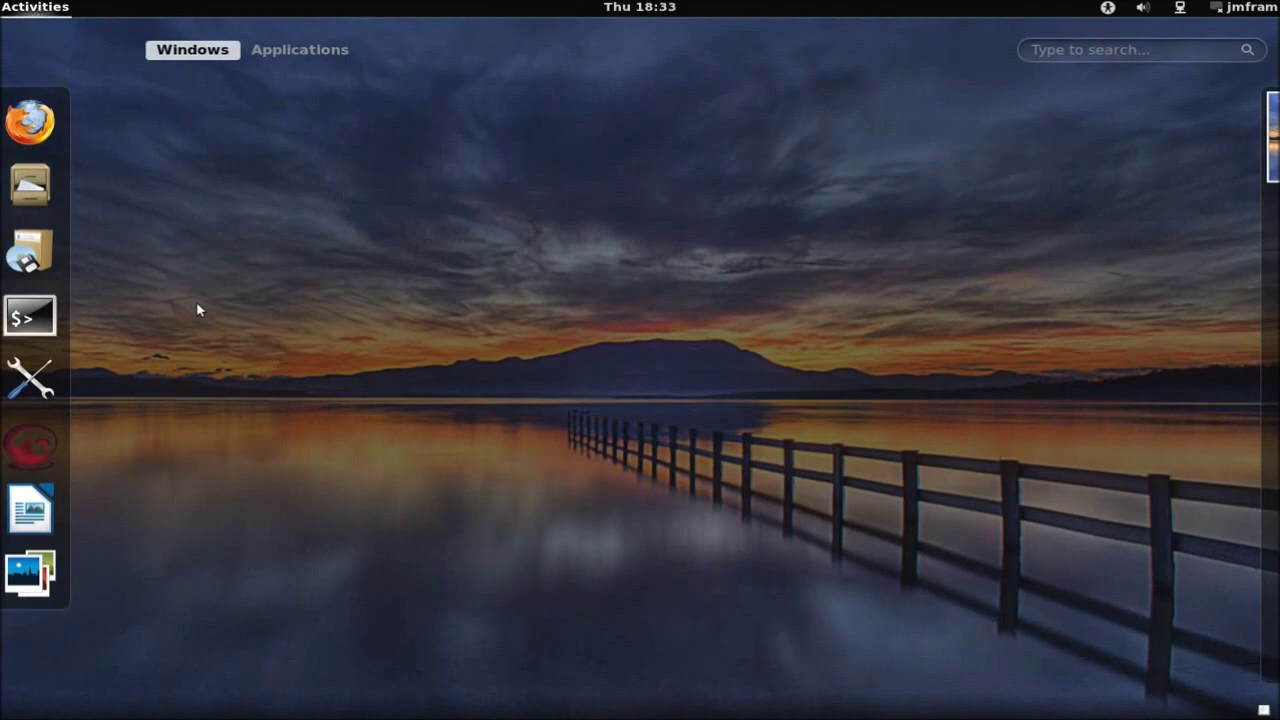
click(30, 378)
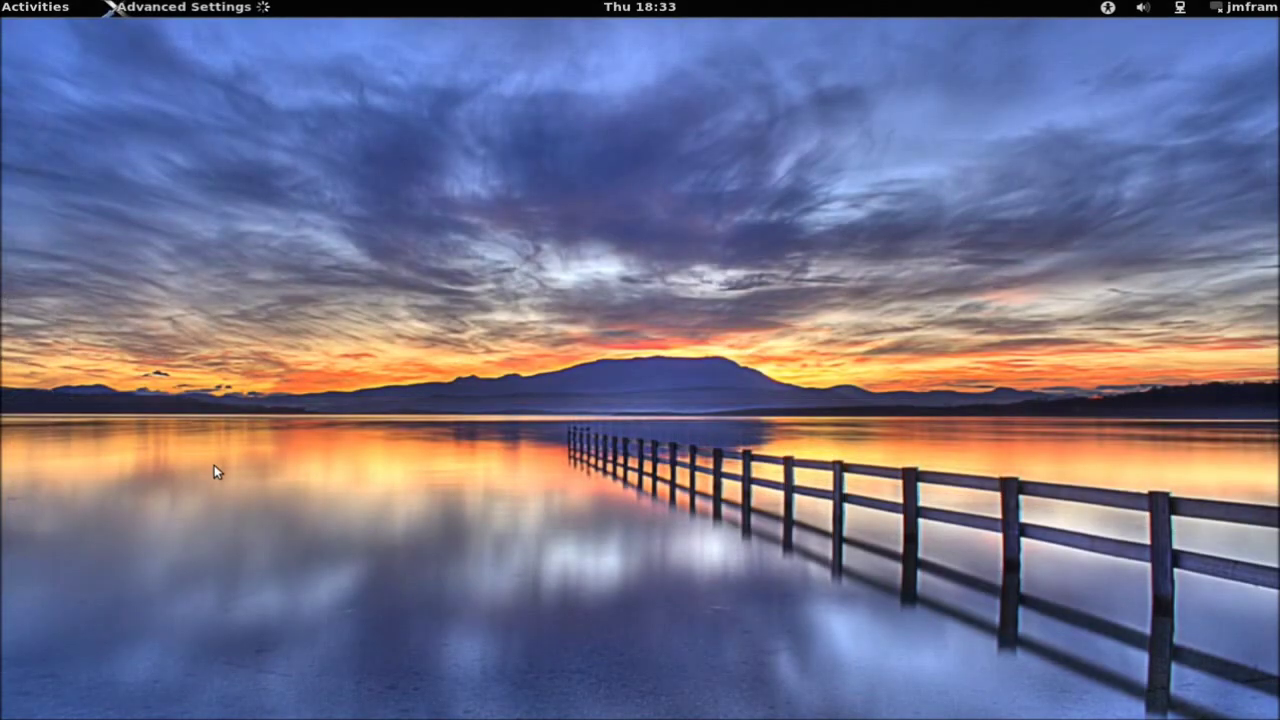
drag(389, 137, 651, 140)
click(402, 260)
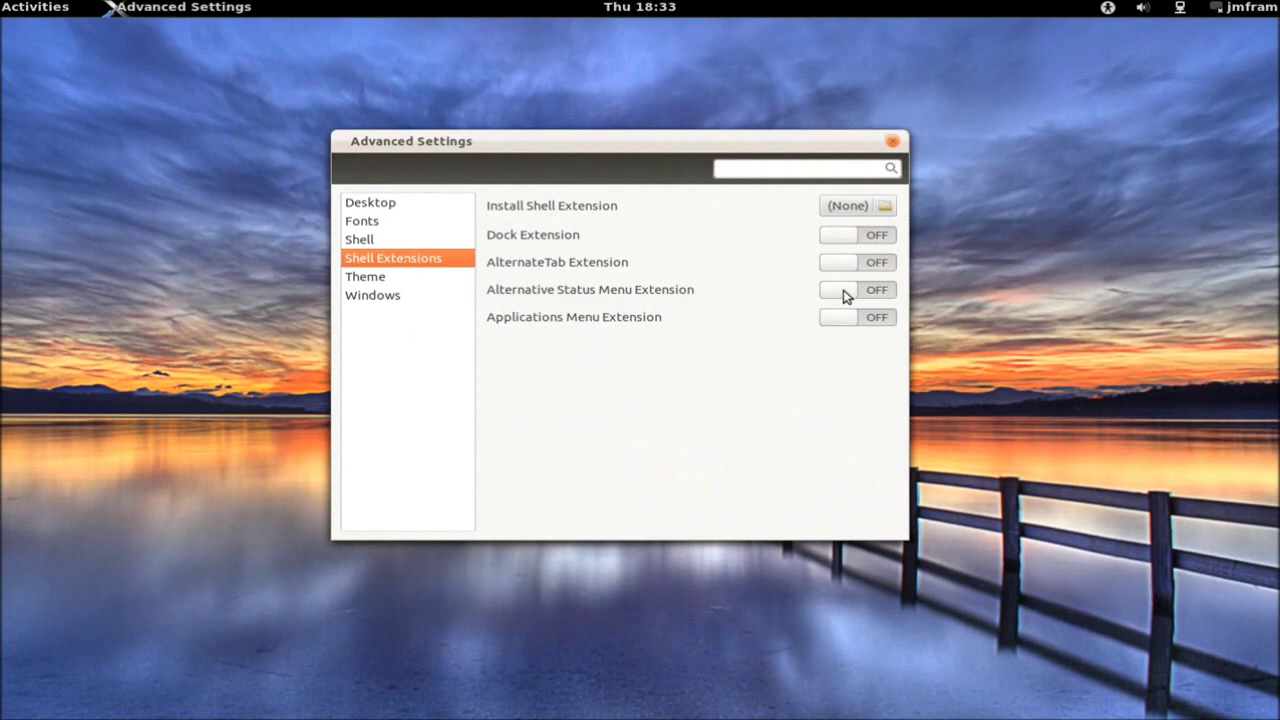
Turn on the Alternative Status Menu Extension, checking the user menu's power options before and after the change.
click(1250, 7)
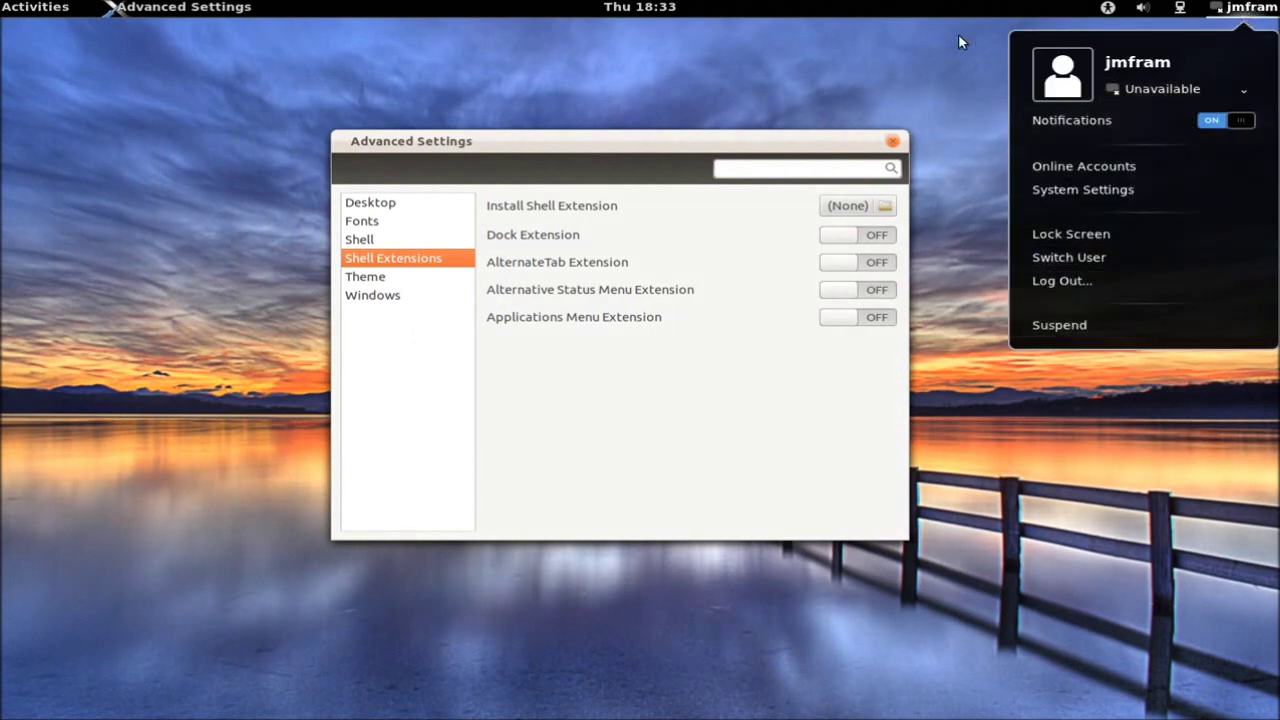
click(945, 140)
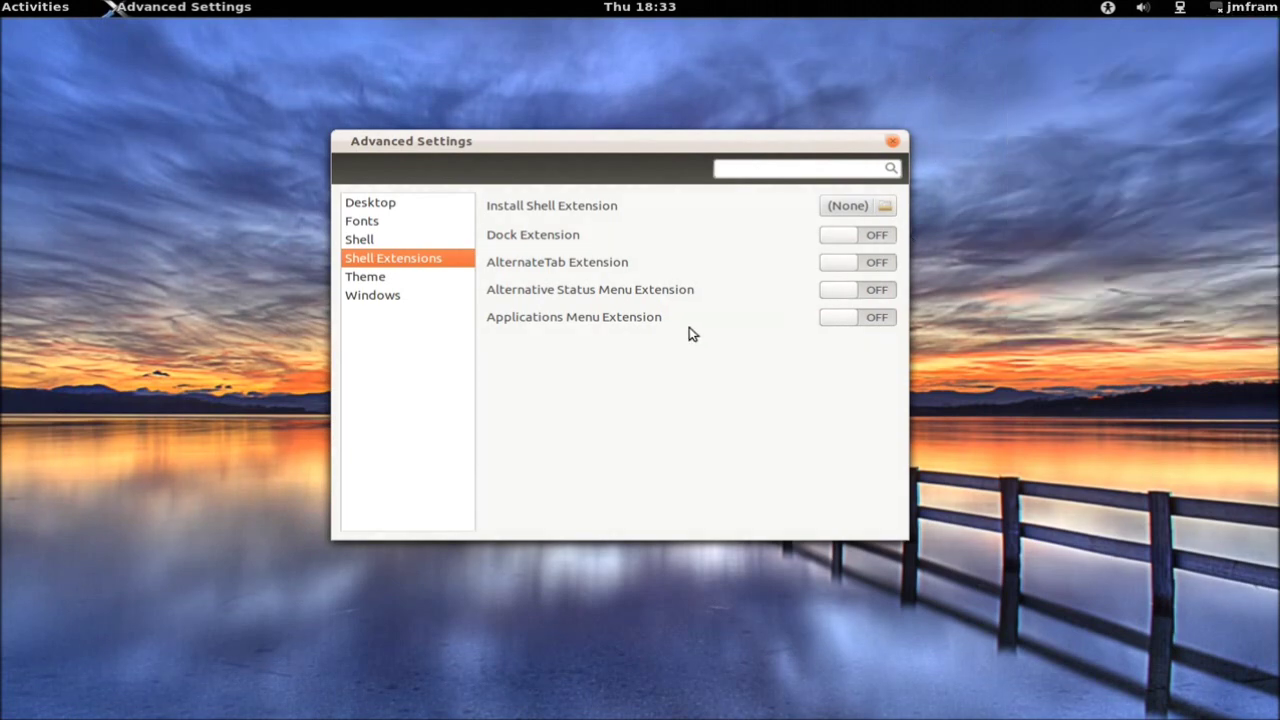
click(840, 292)
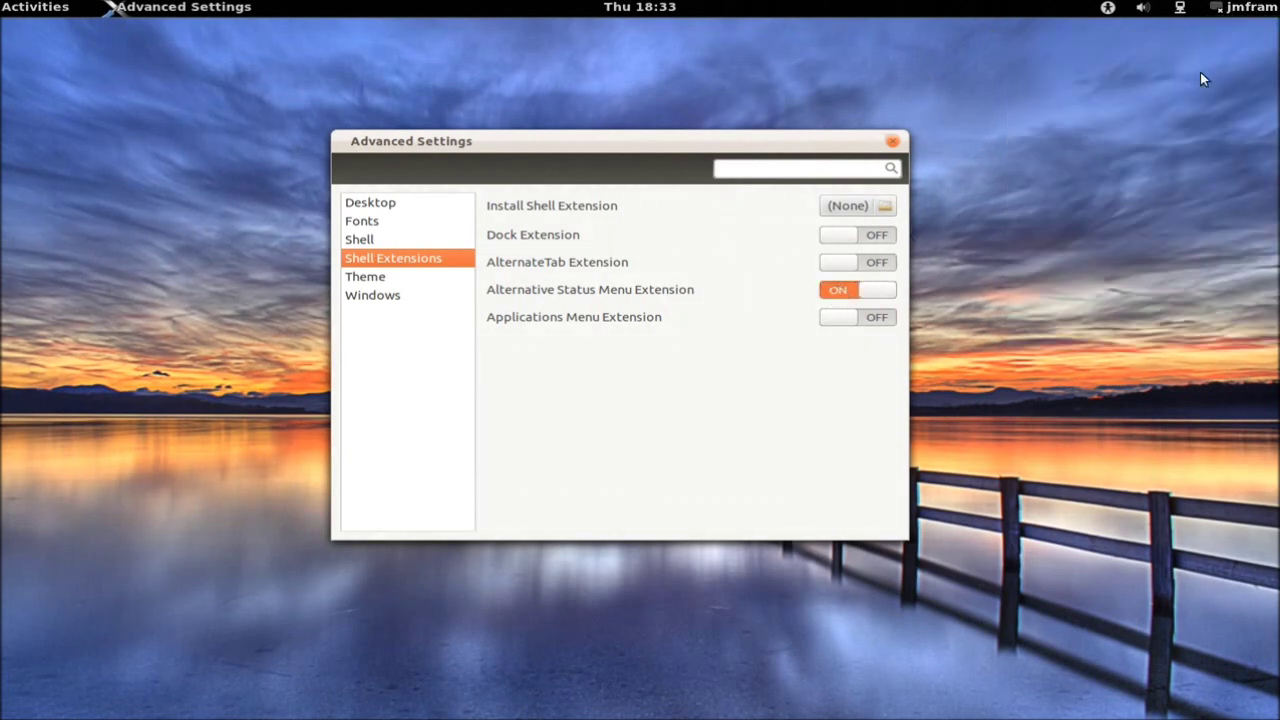
click(1243, 12)
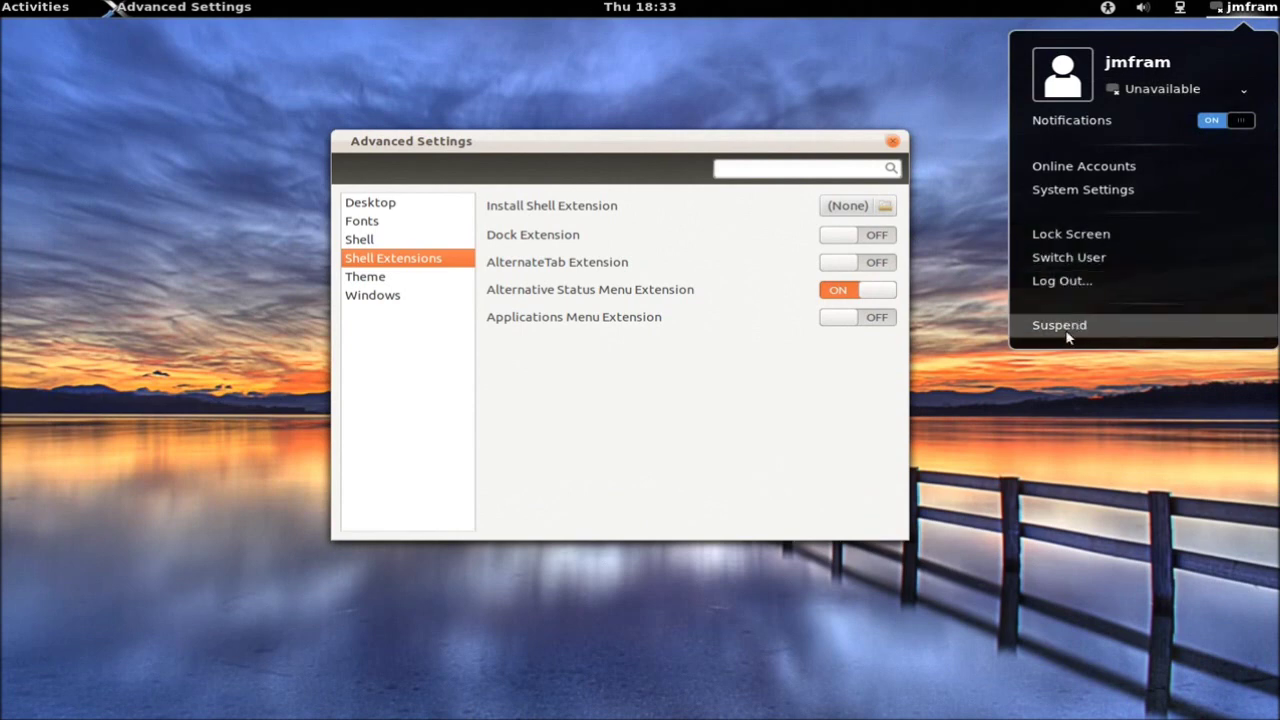
Turn on the AlternateTab, Dock and Applications Menu extensions.
click(845, 263)
click(845, 263)
click(843, 238)
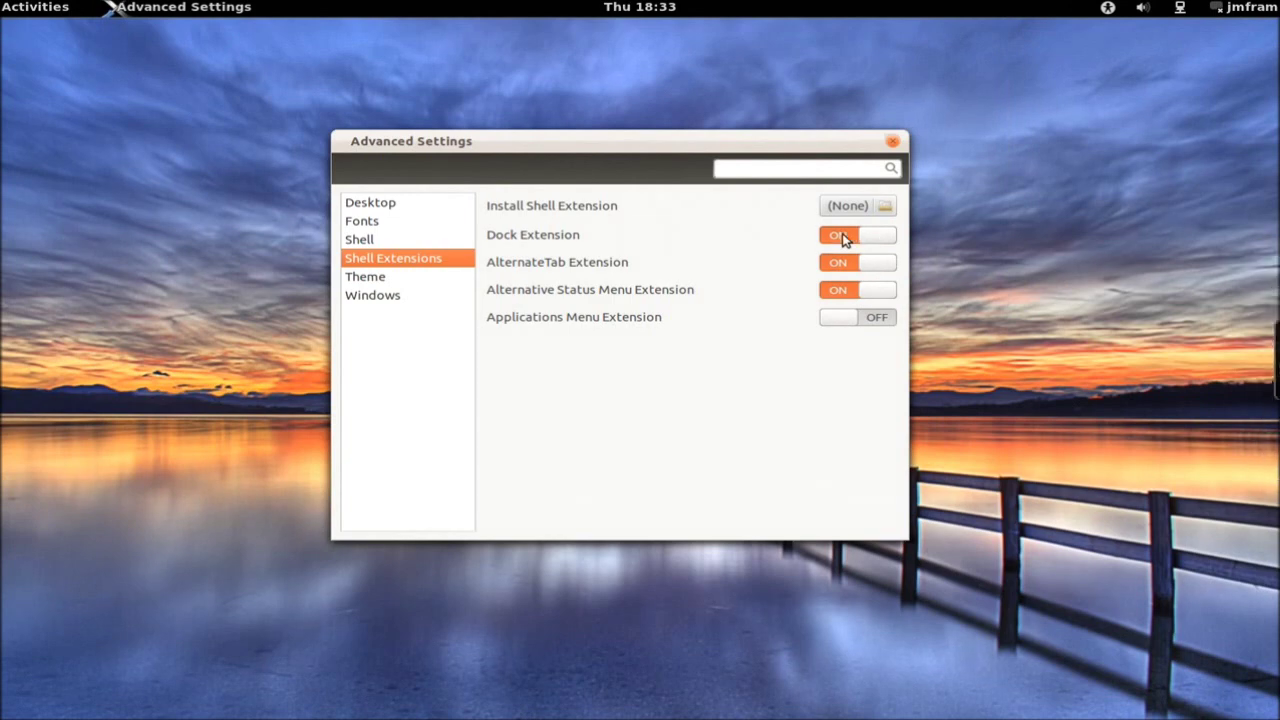
click(838, 318)
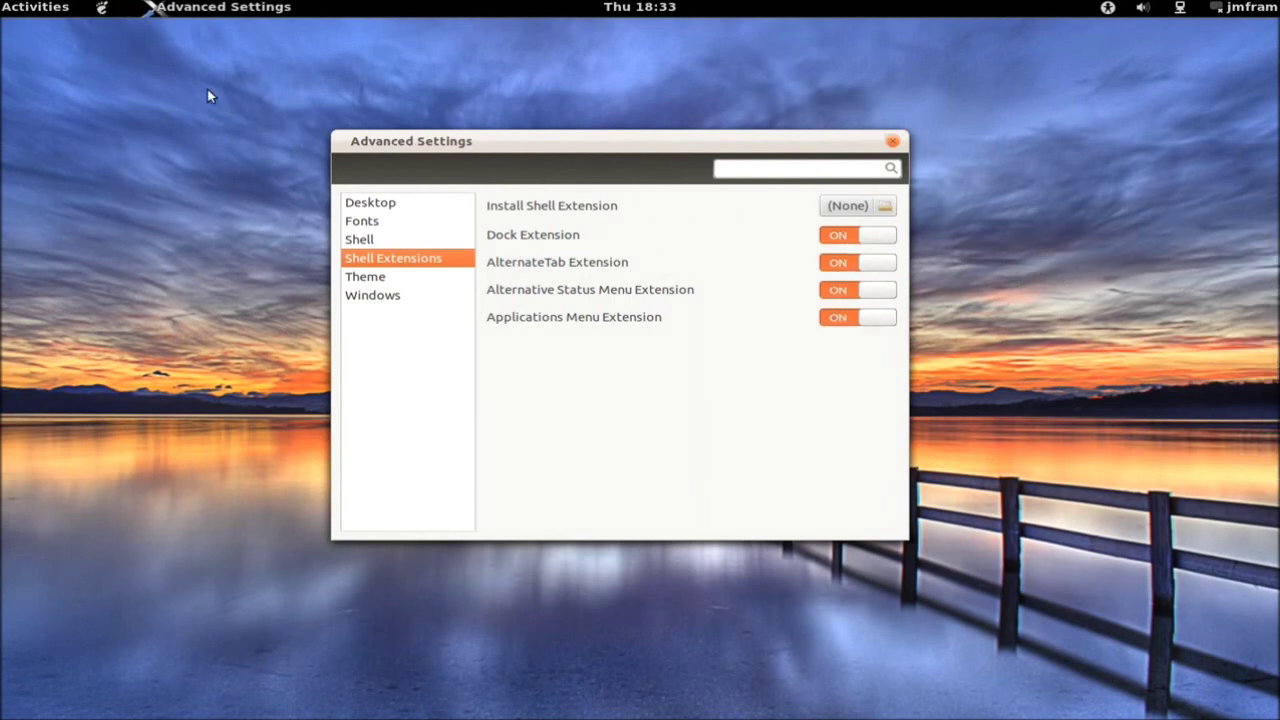
Examine the applications menu by expanding and collapsing the Accessories, Internet and Sound & Video categories.
click(102, 9)
click(143, 55)
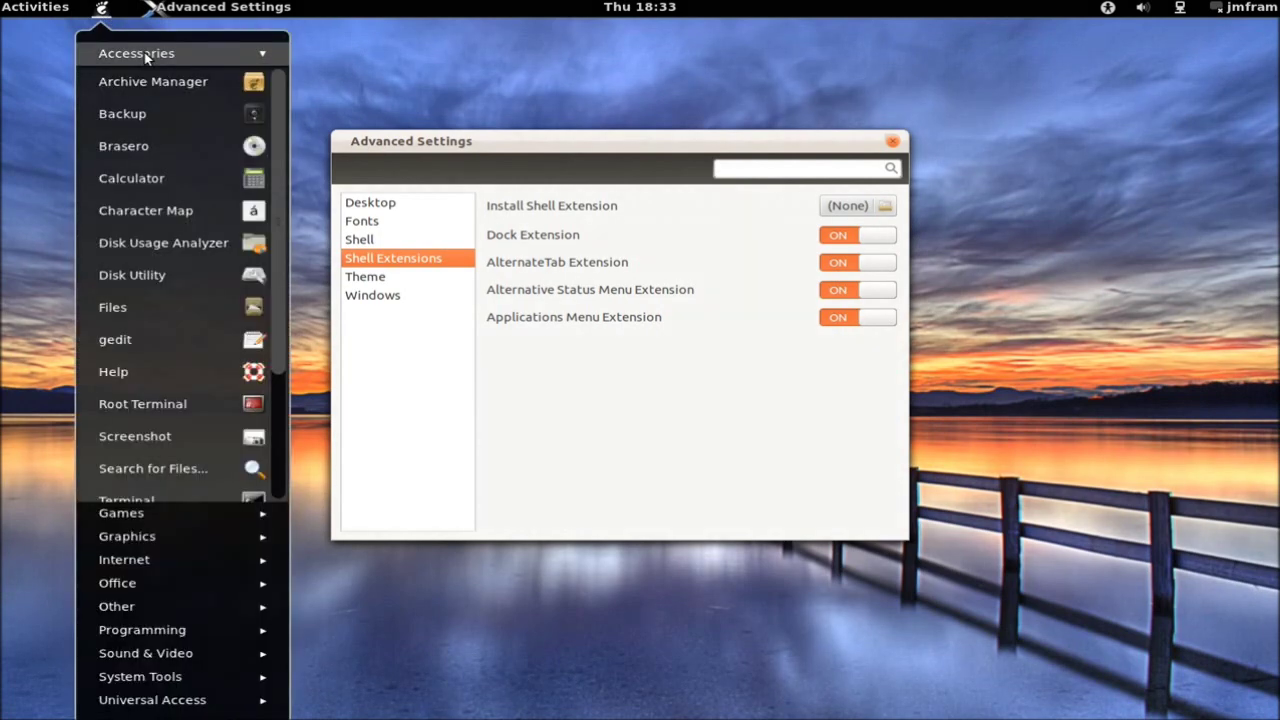
click(145, 55)
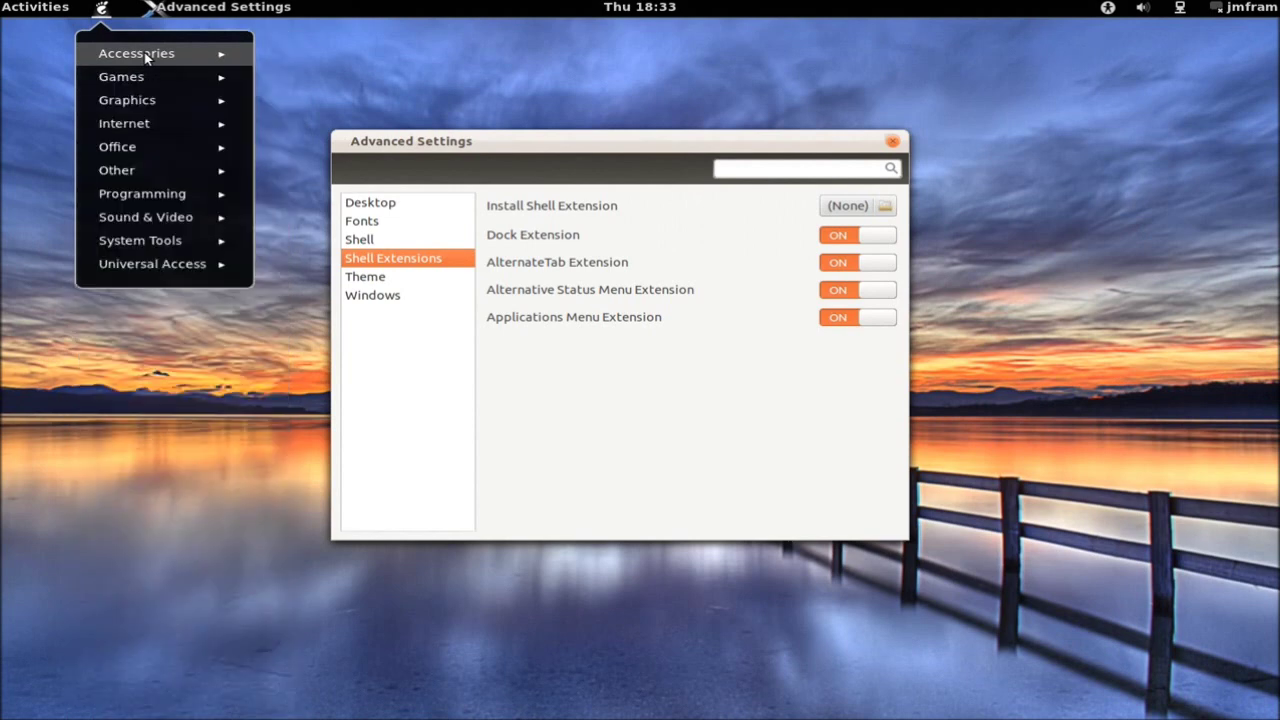
click(163, 128)
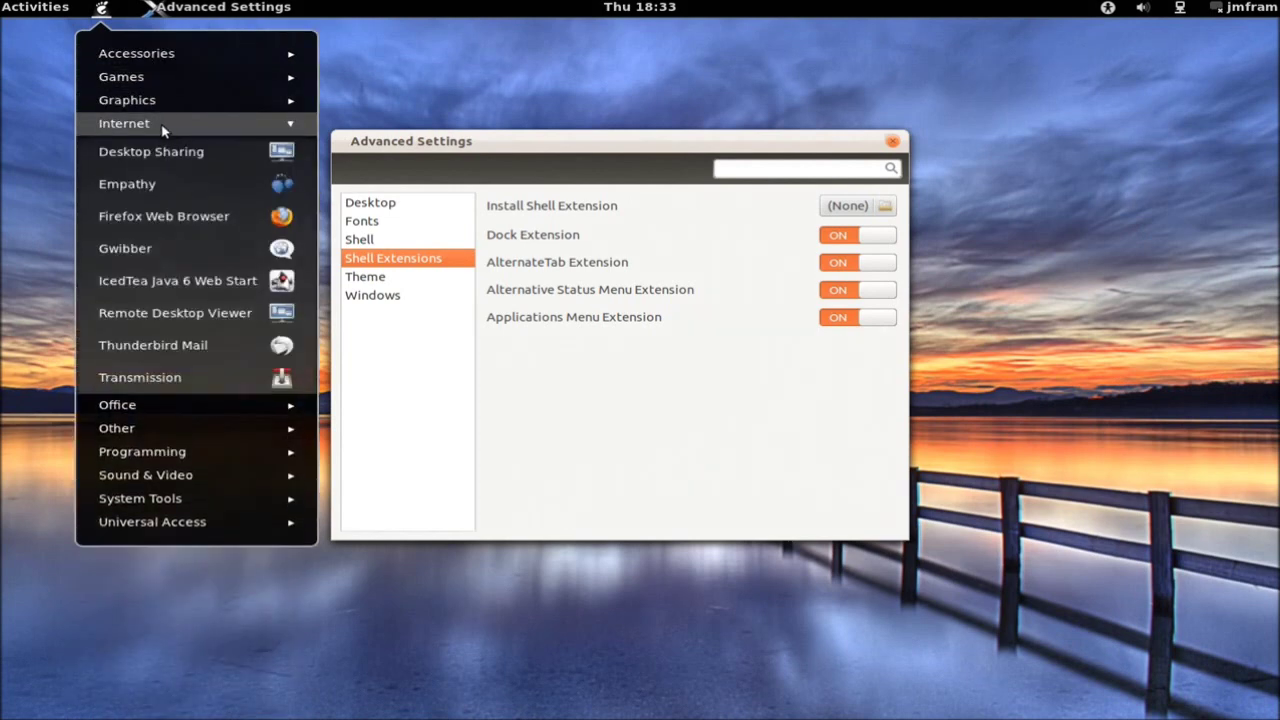
click(163, 128)
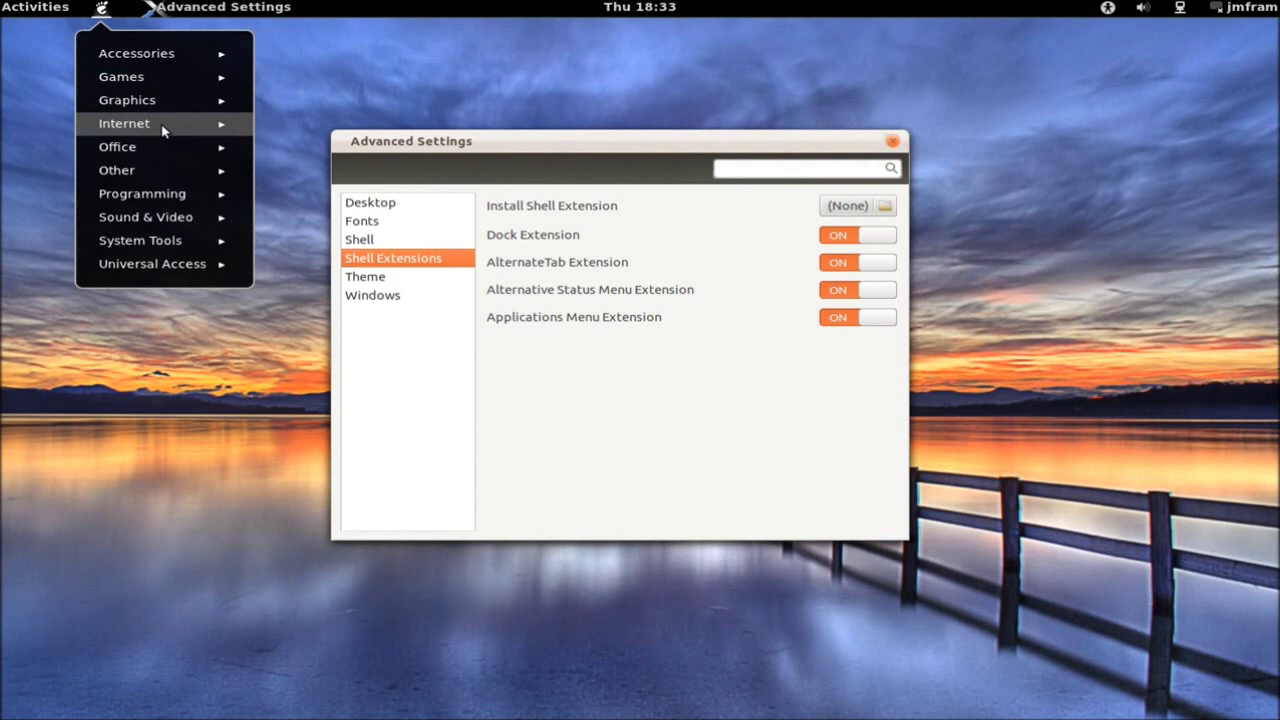
click(171, 221)
click(171, 221)
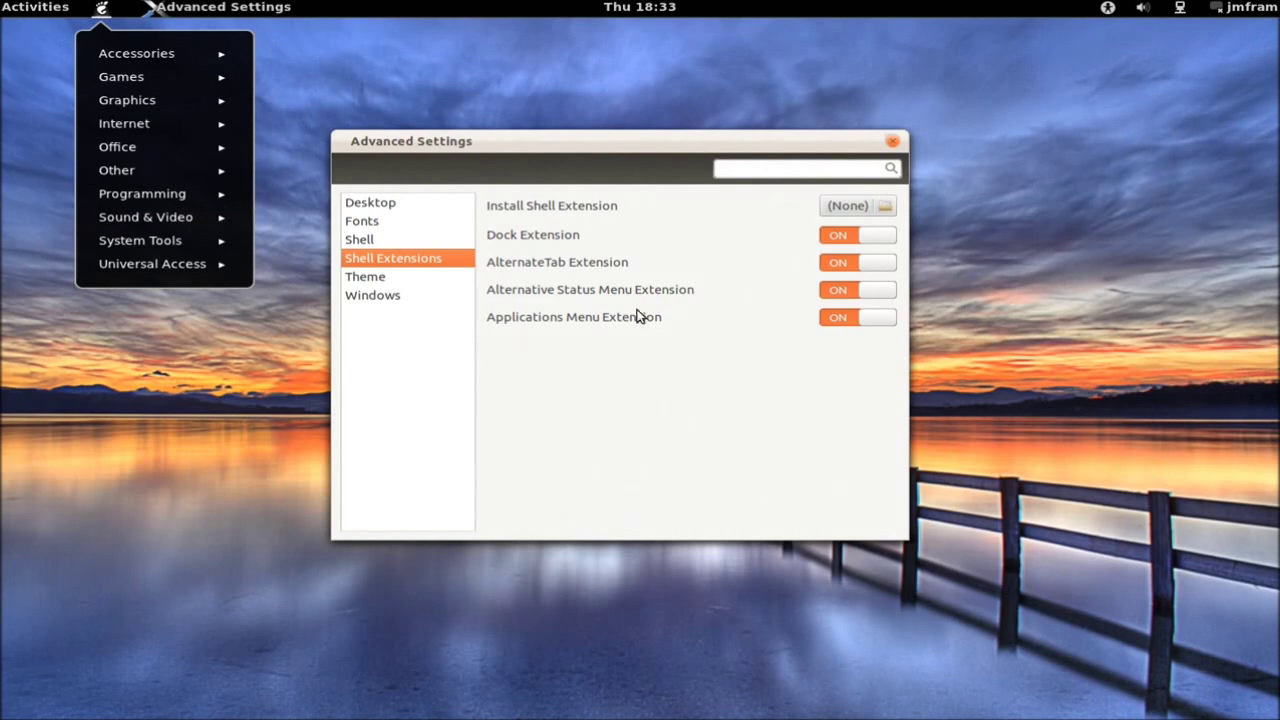
click(785, 148)
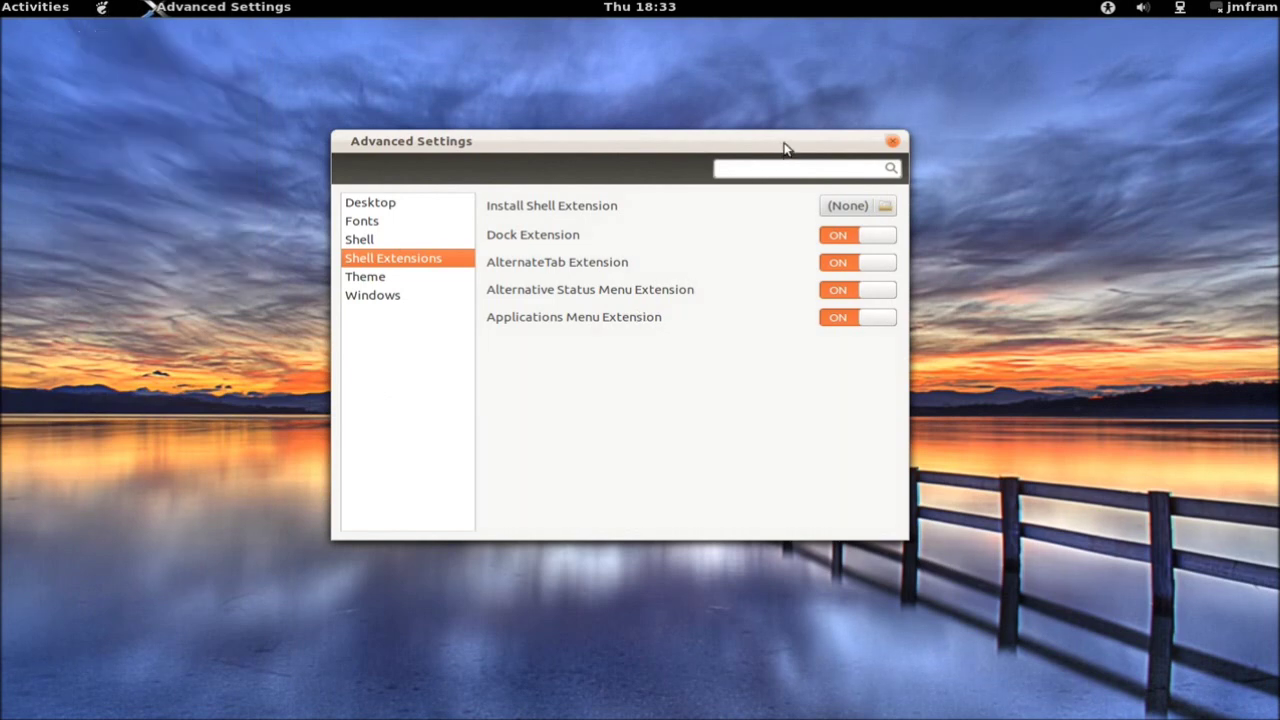
Check the user menu's power options from the Activities overview, and return to the Advanced Settings window.
click(35, 8)
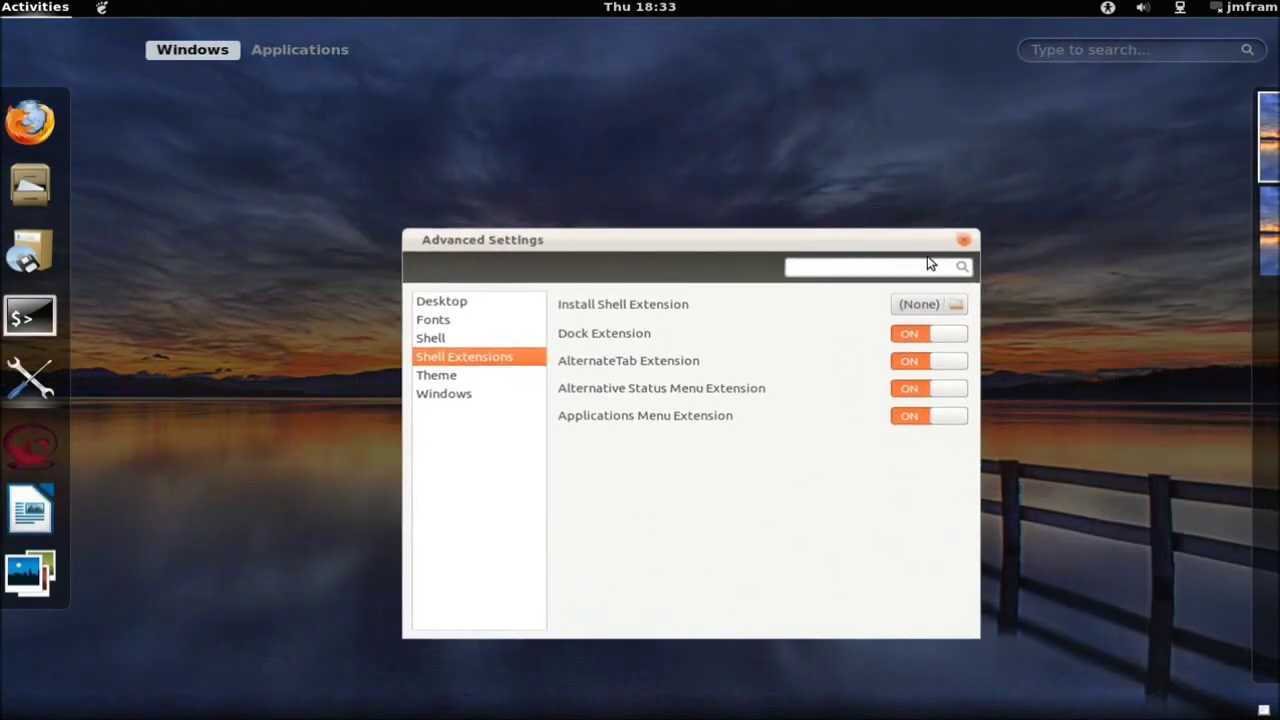
click(1248, 10)
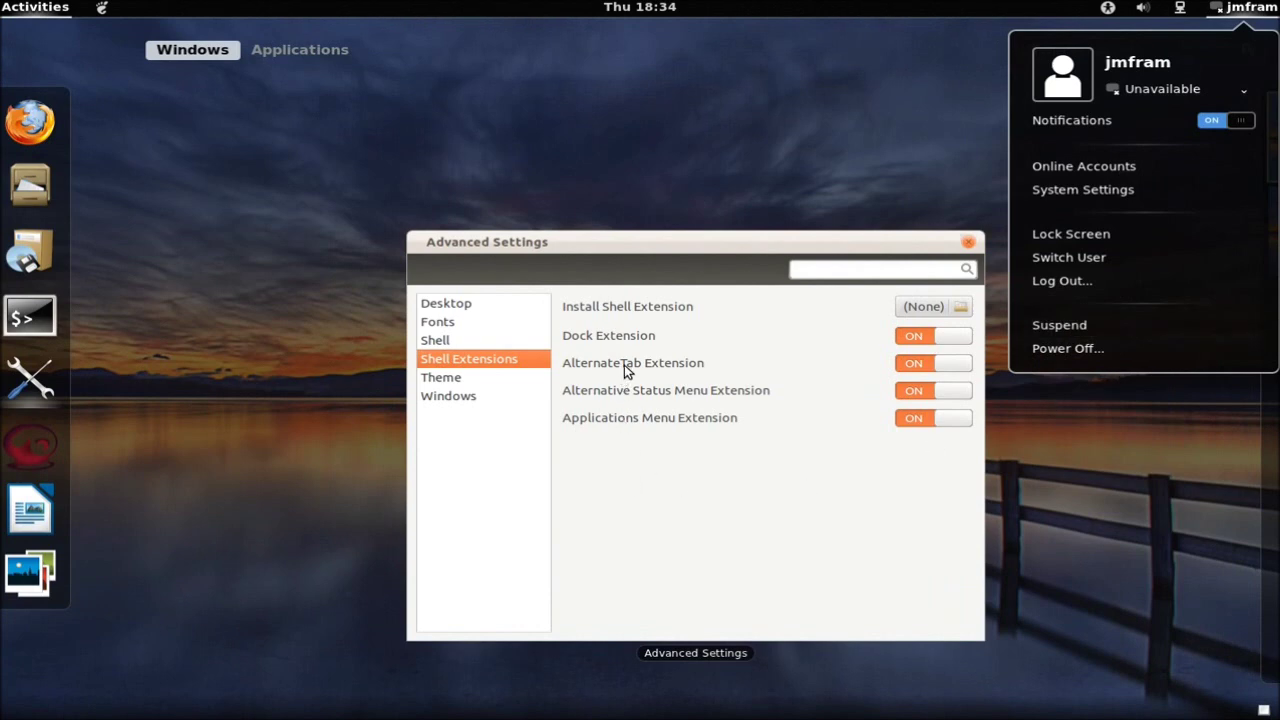
click(720, 246)
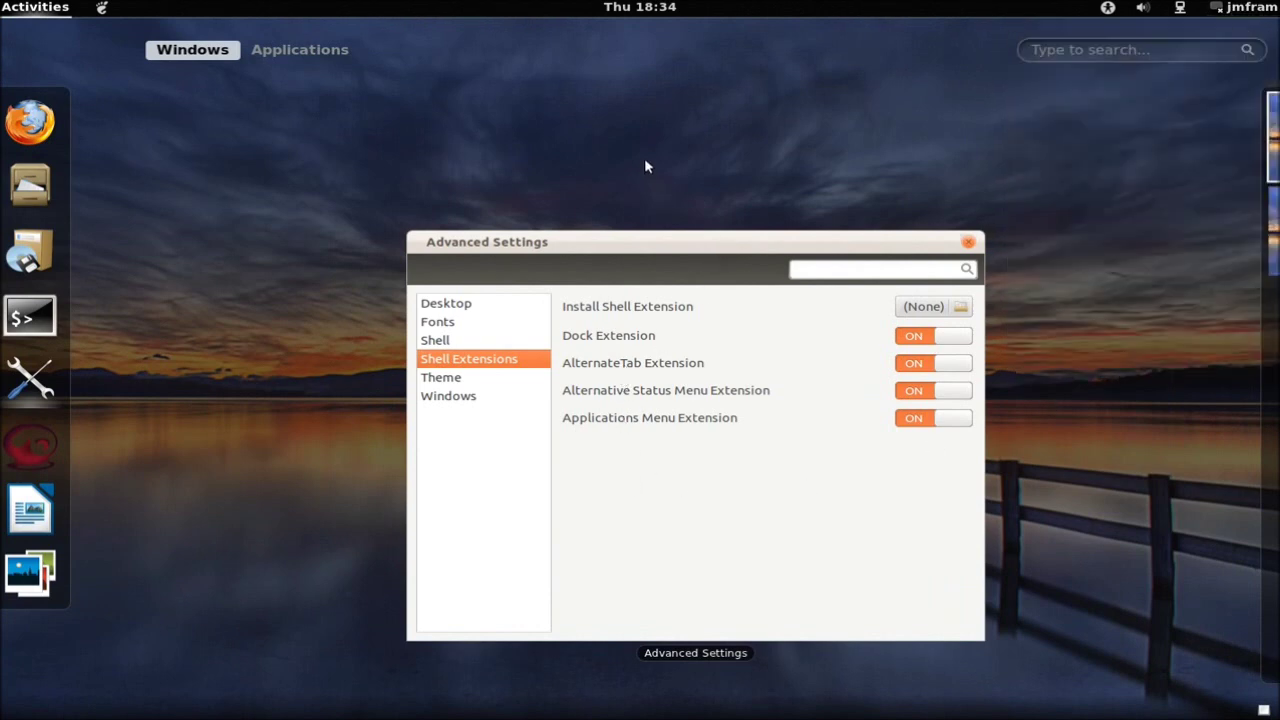
mouse_move(674, 243)
mouse_down()
mouse_move(634, 160)
mouse_move(677, 243)
mouse_up()
click(677, 240)
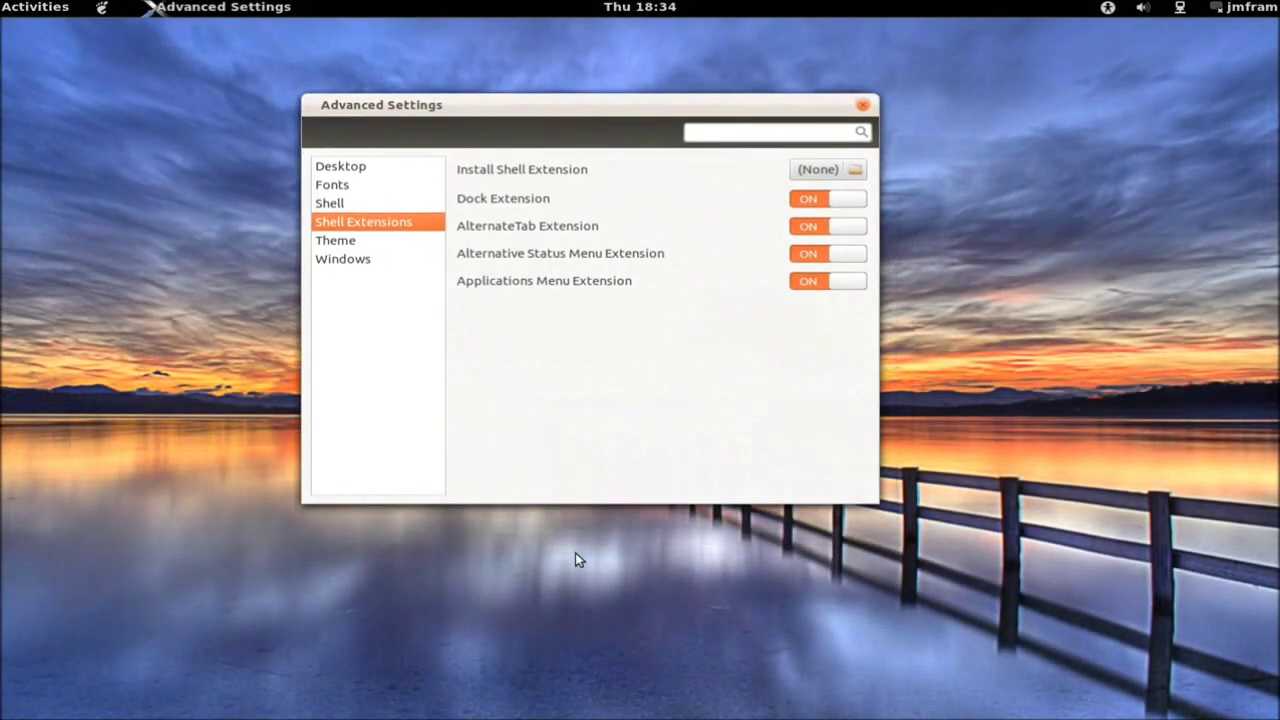
Open Firefox and the Files home folder, arranging them as overlapping windows in front of Advanced Settings.
mouse_move(2, 2)
click(40, 115)
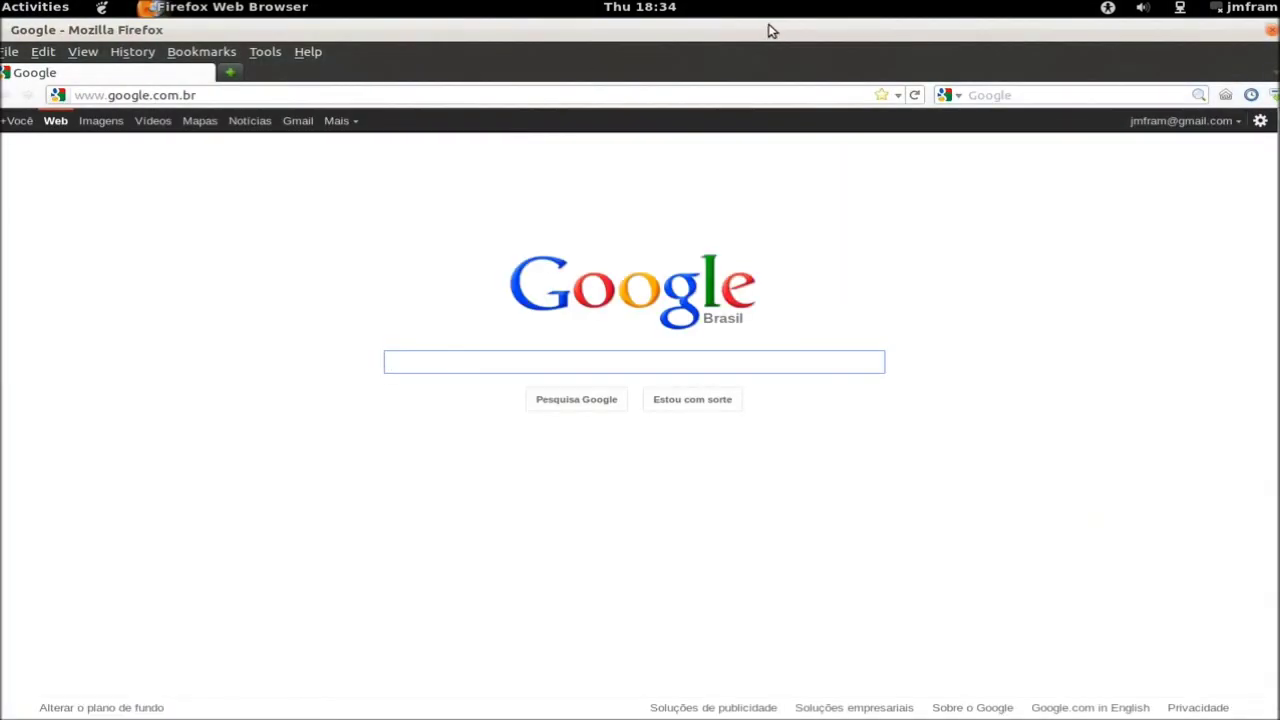
double_click(770, 31)
drag(654, 34, 930, 183)
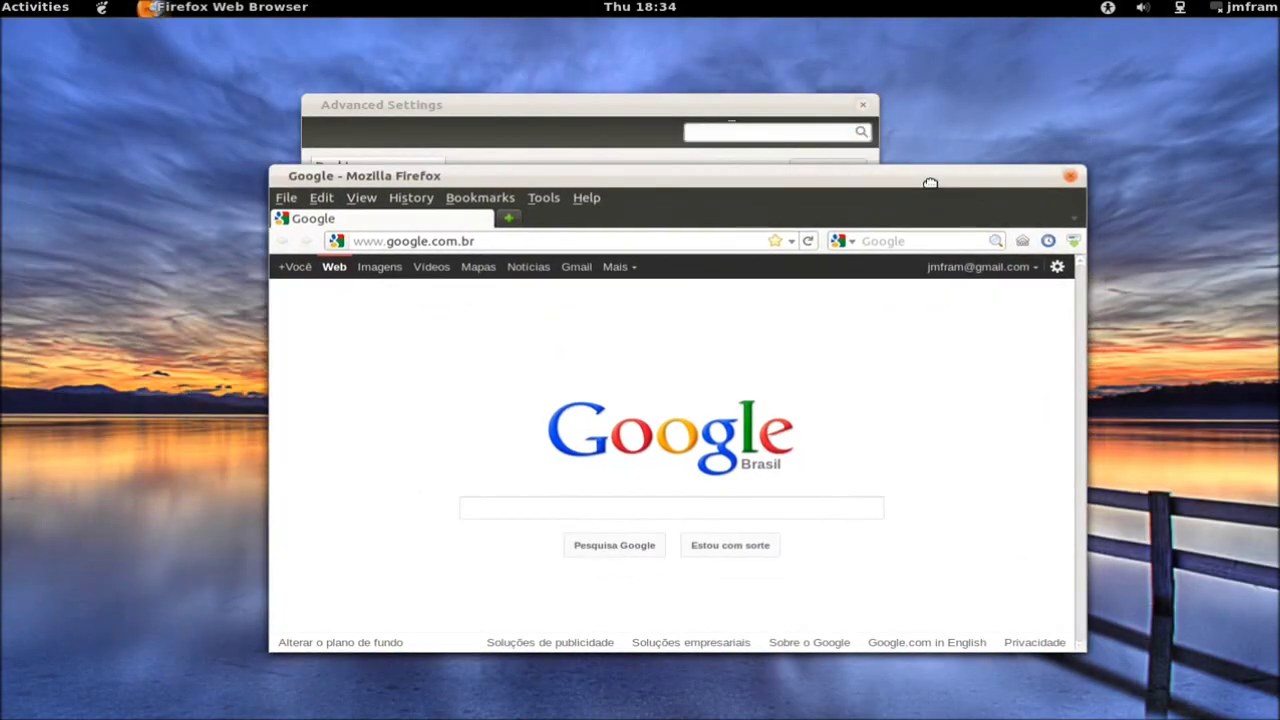
mouse_move(2, 2)
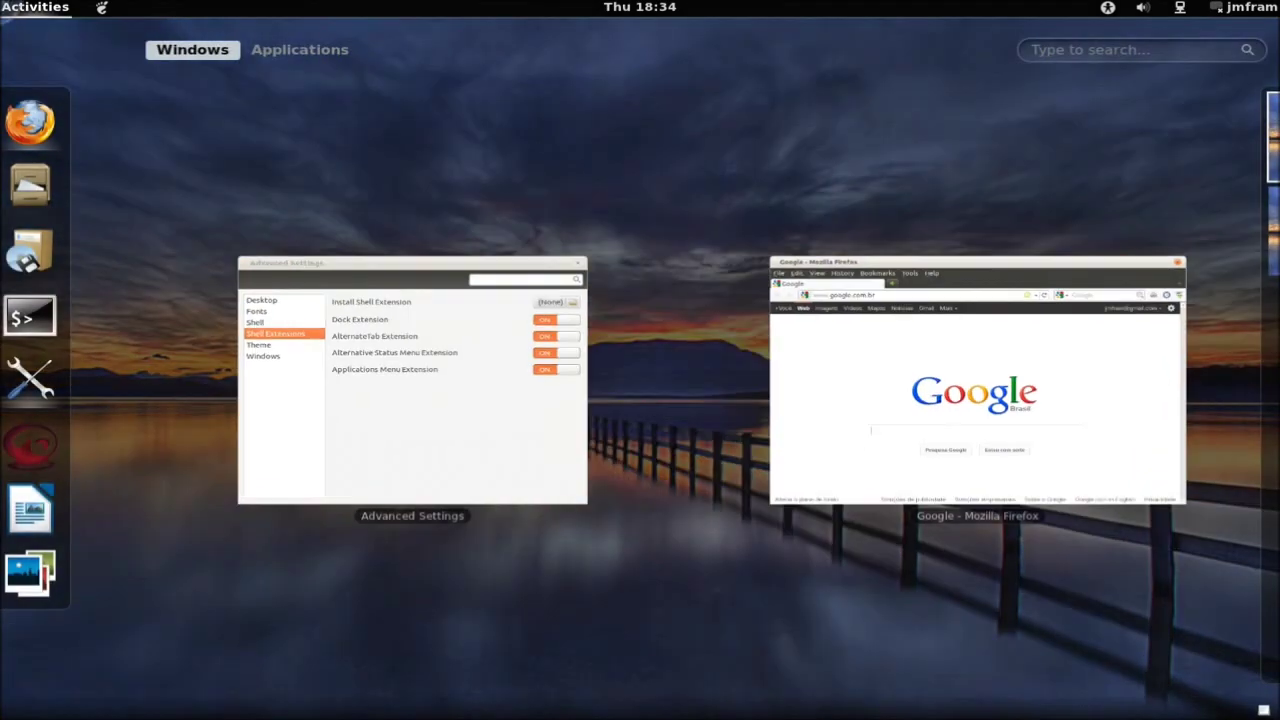
click(35, 193)
drag(457, 34, 953, 135)
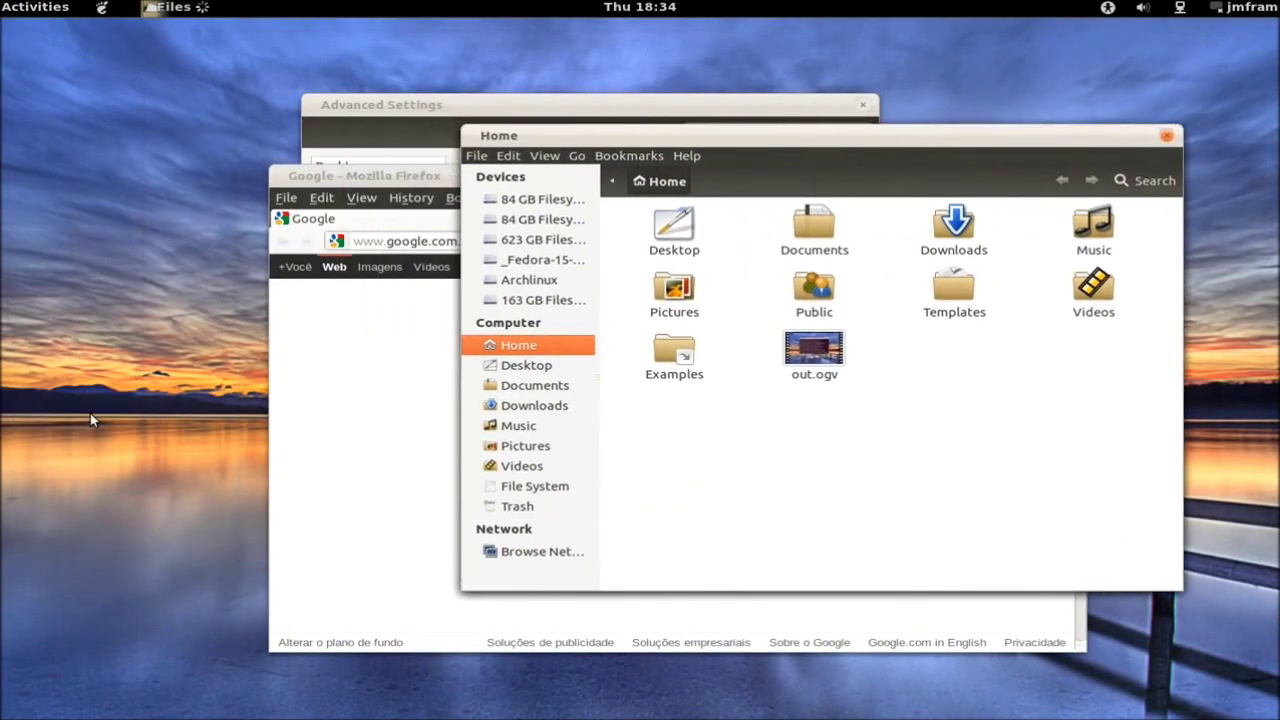
Try the alternate window switcher, cancel its behaviour choice, and close the Files and Firefox windows.
key(alt+Tab)
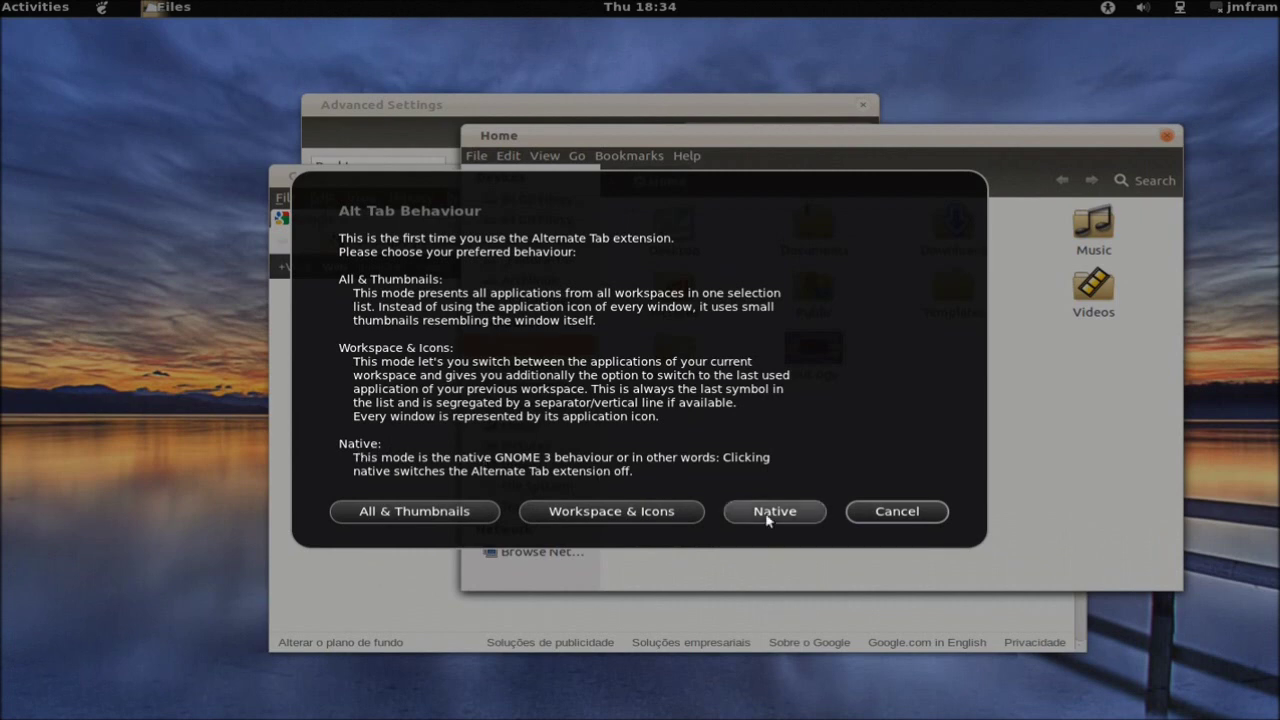
click(897, 513)
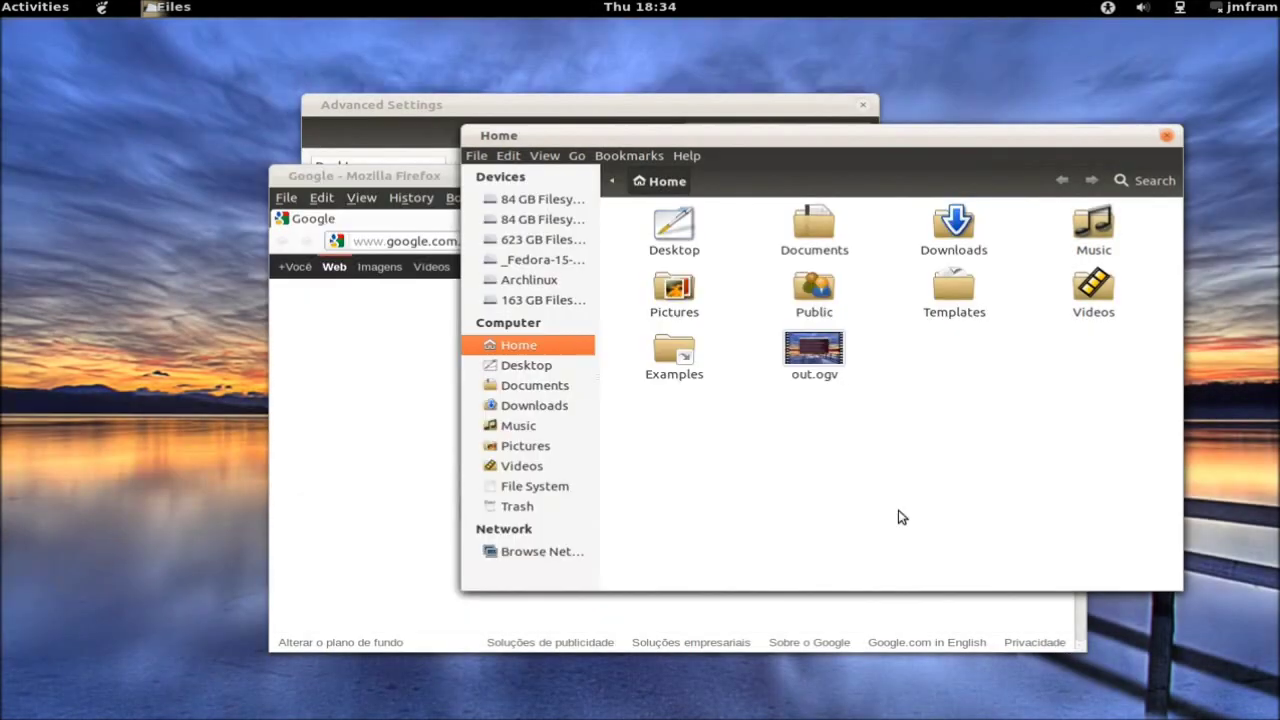
click(1167, 138)
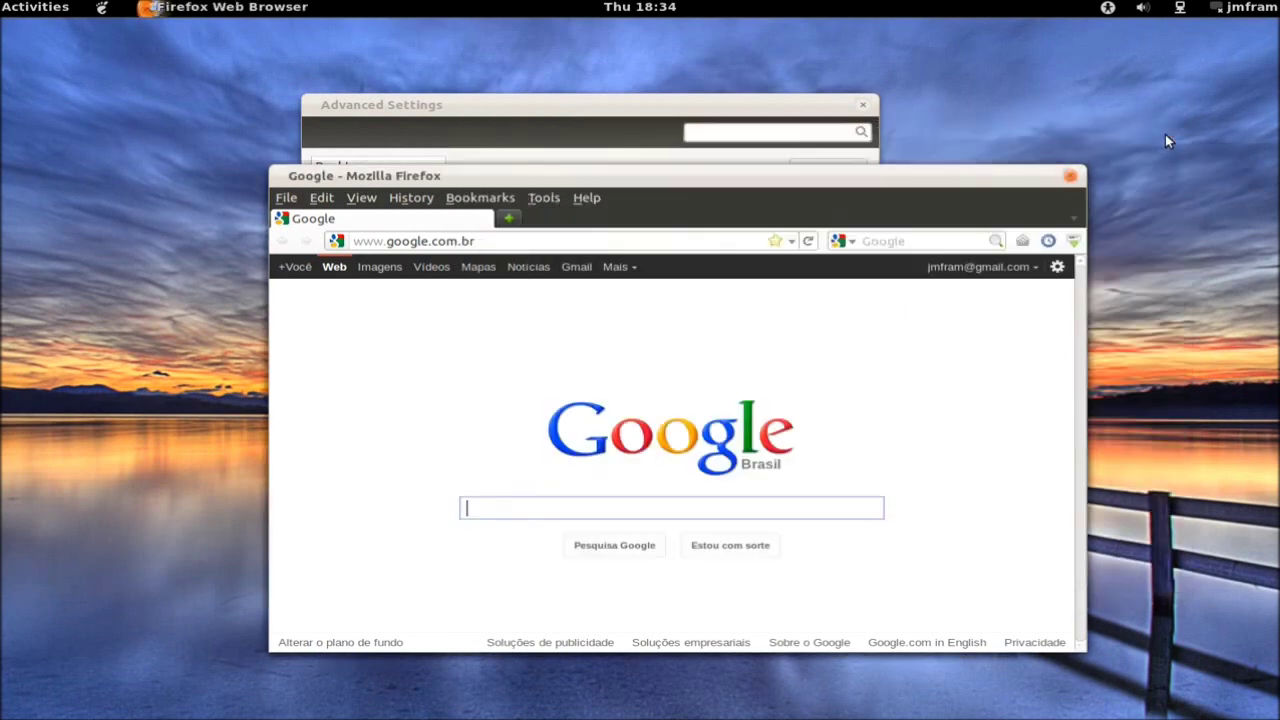
click(1069, 178)
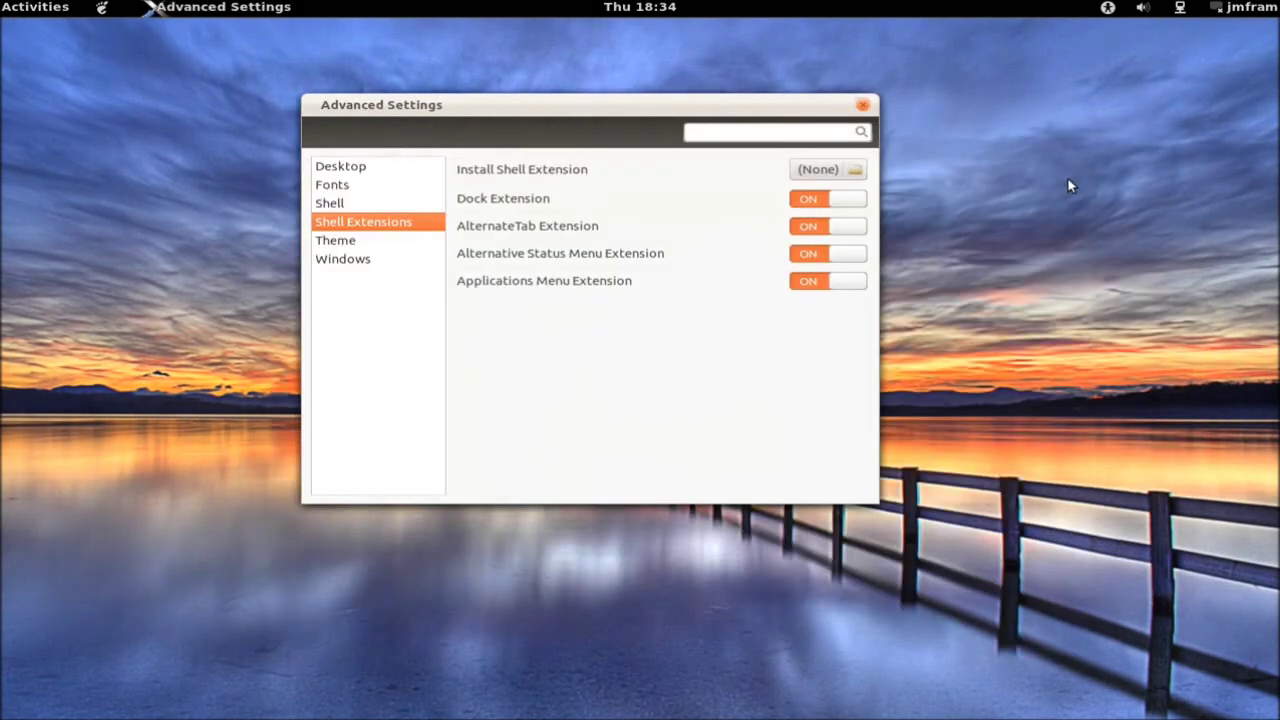
Reveal the extension's dock, revisit the Activities overview, and close the Advanced Settings window.
drag(707, 108, 720, 167)
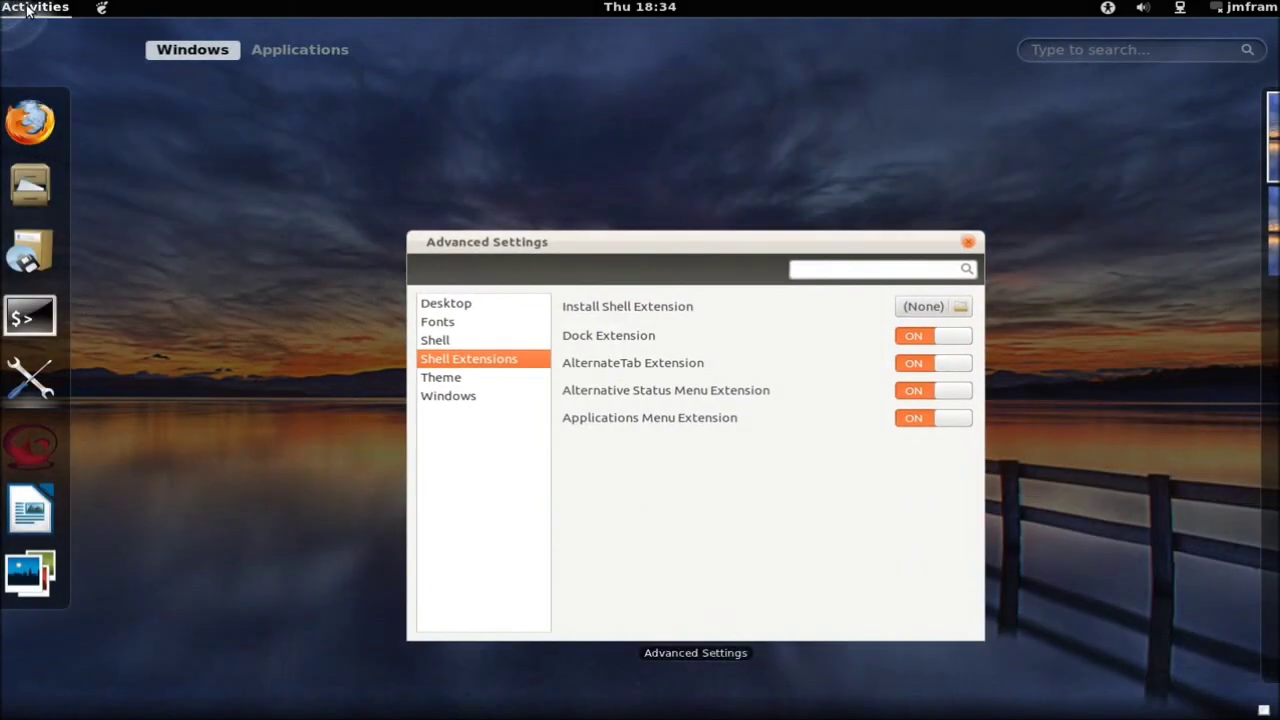
click(27, 10)
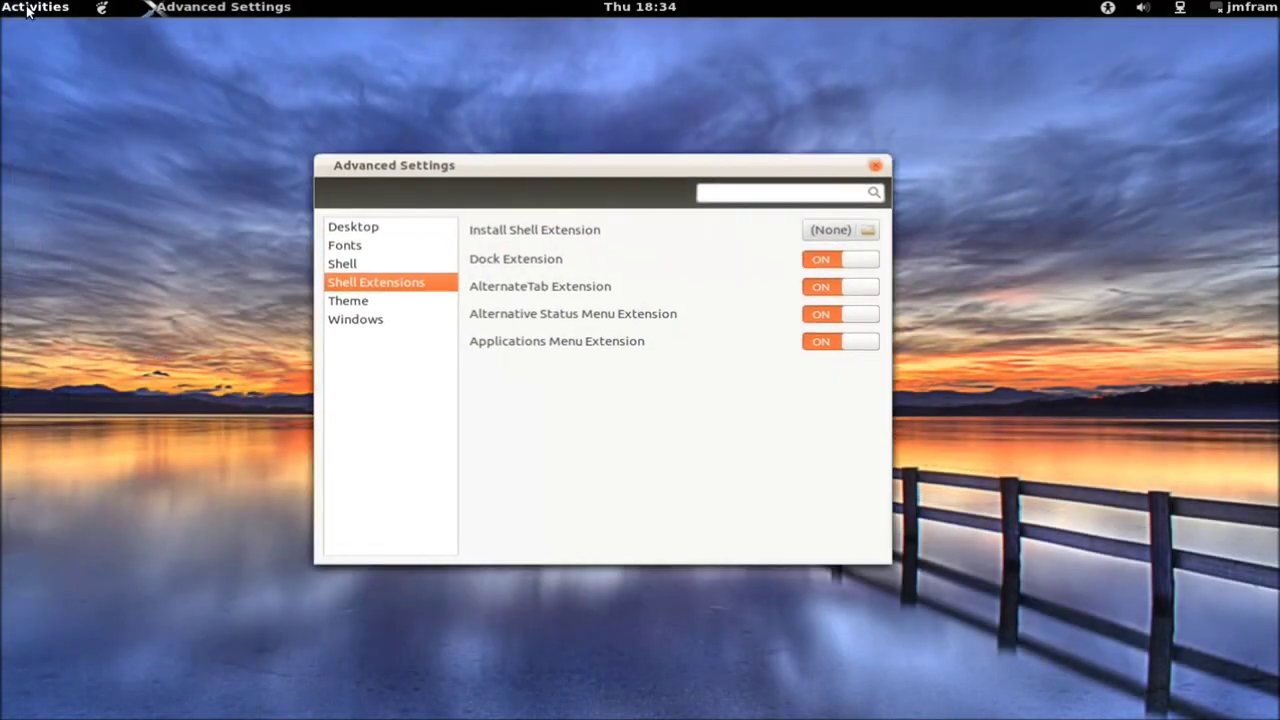
mouse_move(1276, 318)
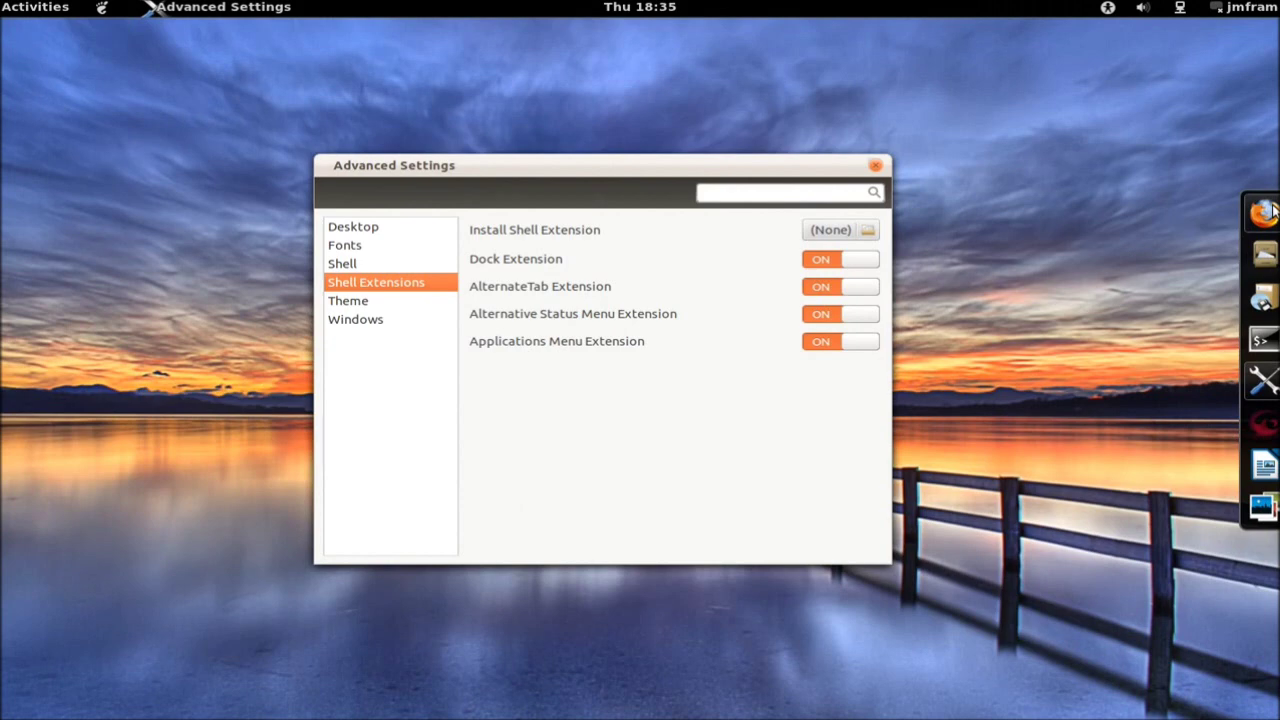
click(1017, 152)
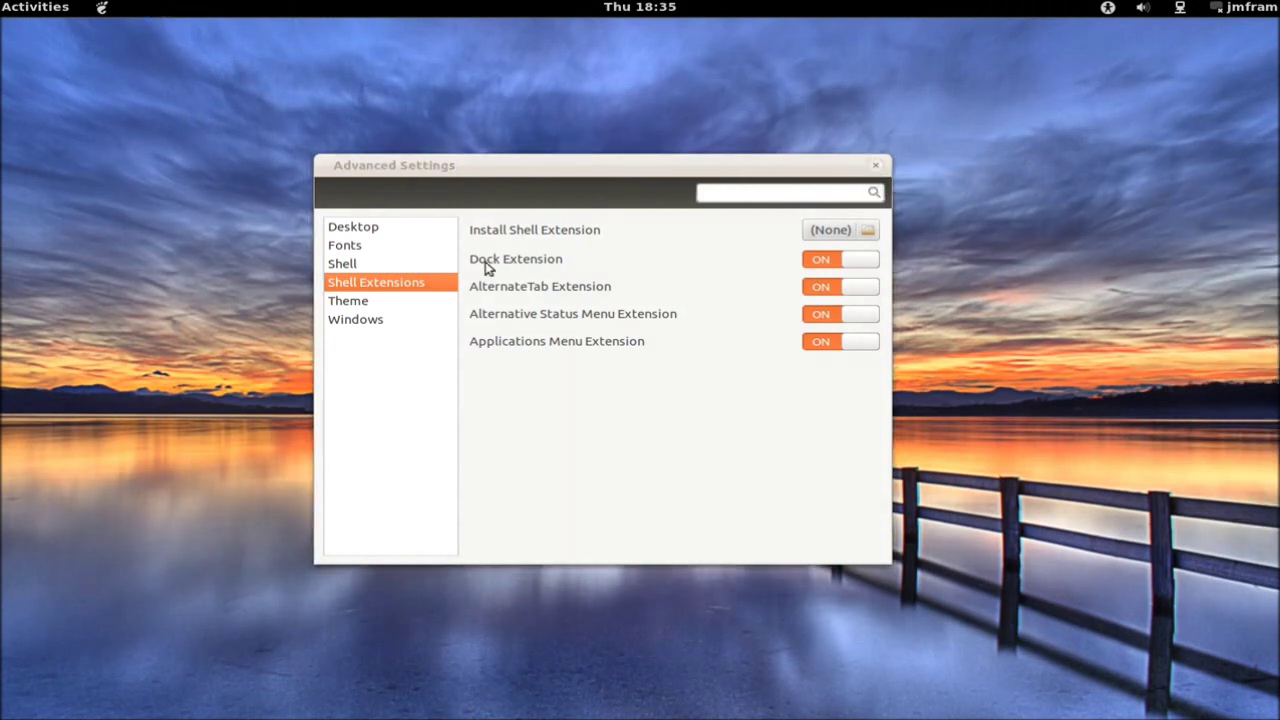
mouse_move(5, 5)
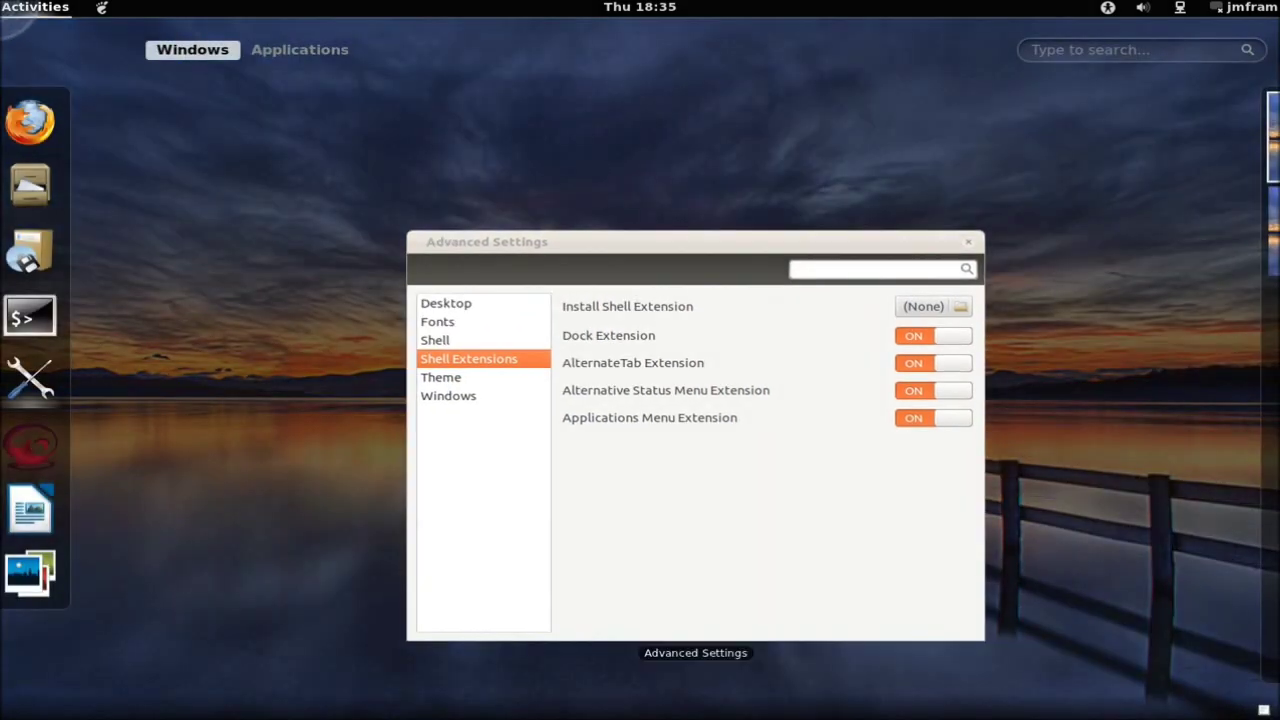
click(40, 10)
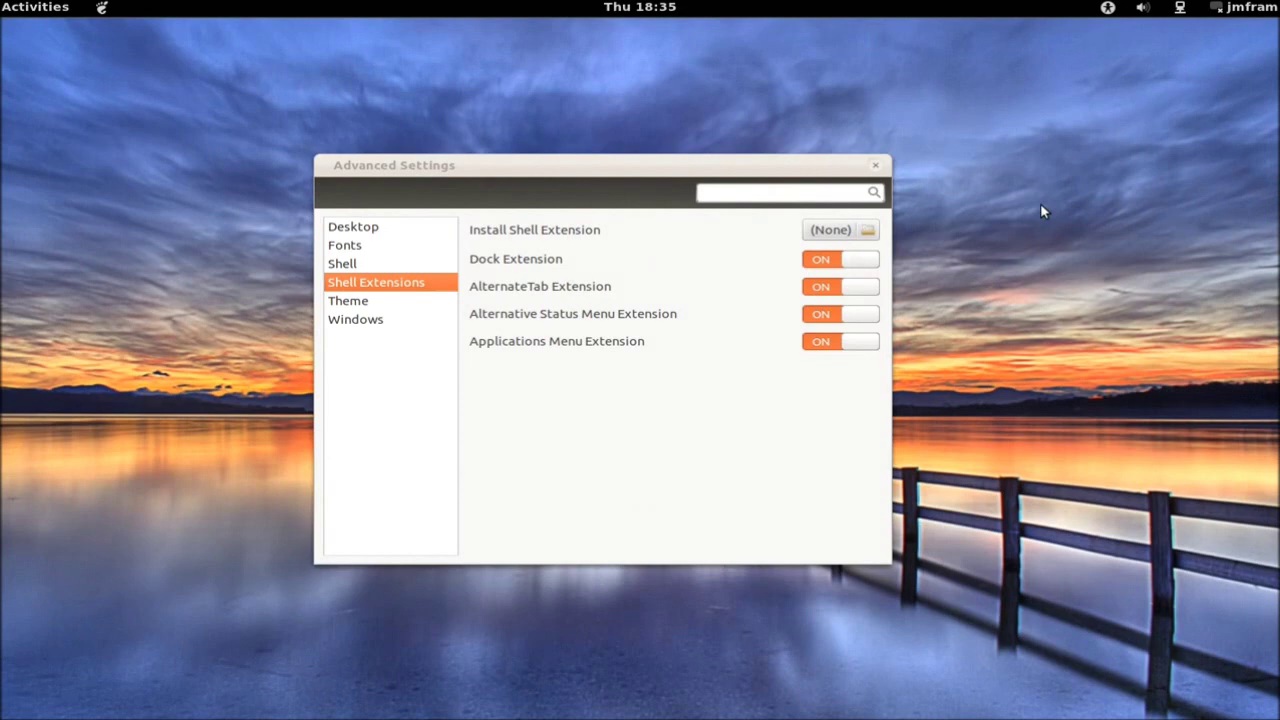
click(876, 168)
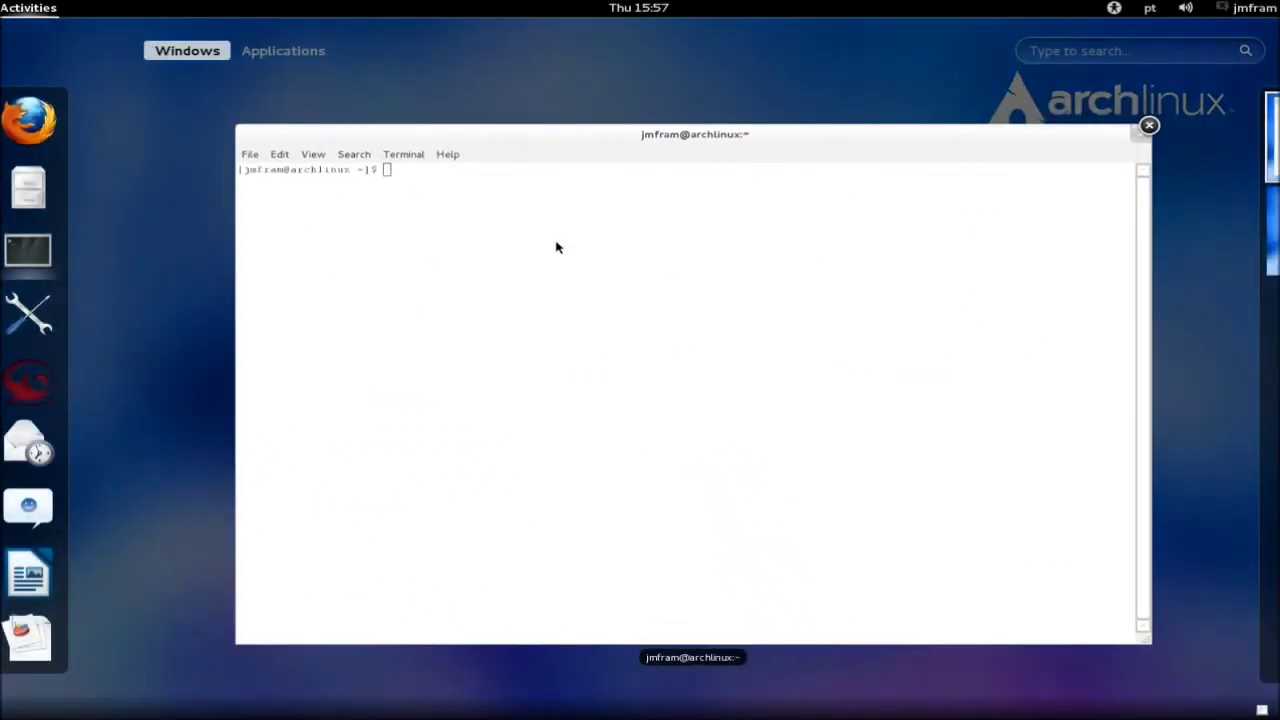
Browse the Archlinux category of the applications overview and bring the Terminal window to the front.
click(283, 52)
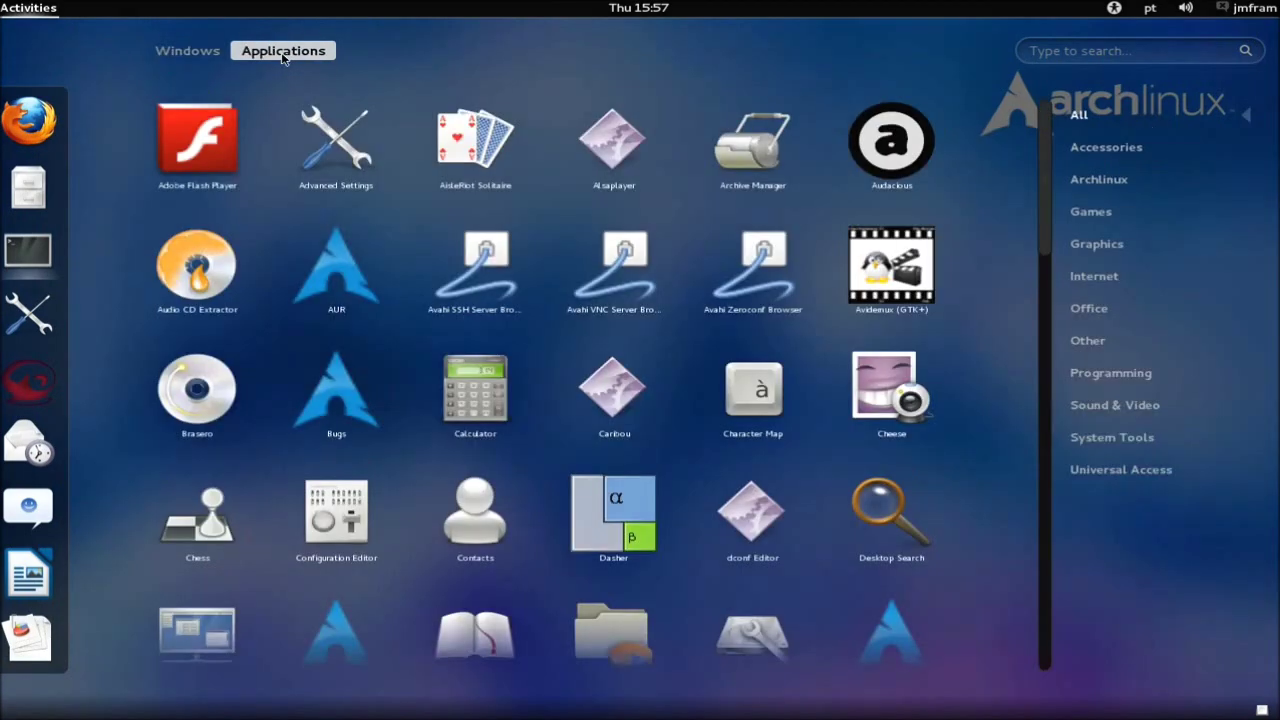
click(1102, 184)
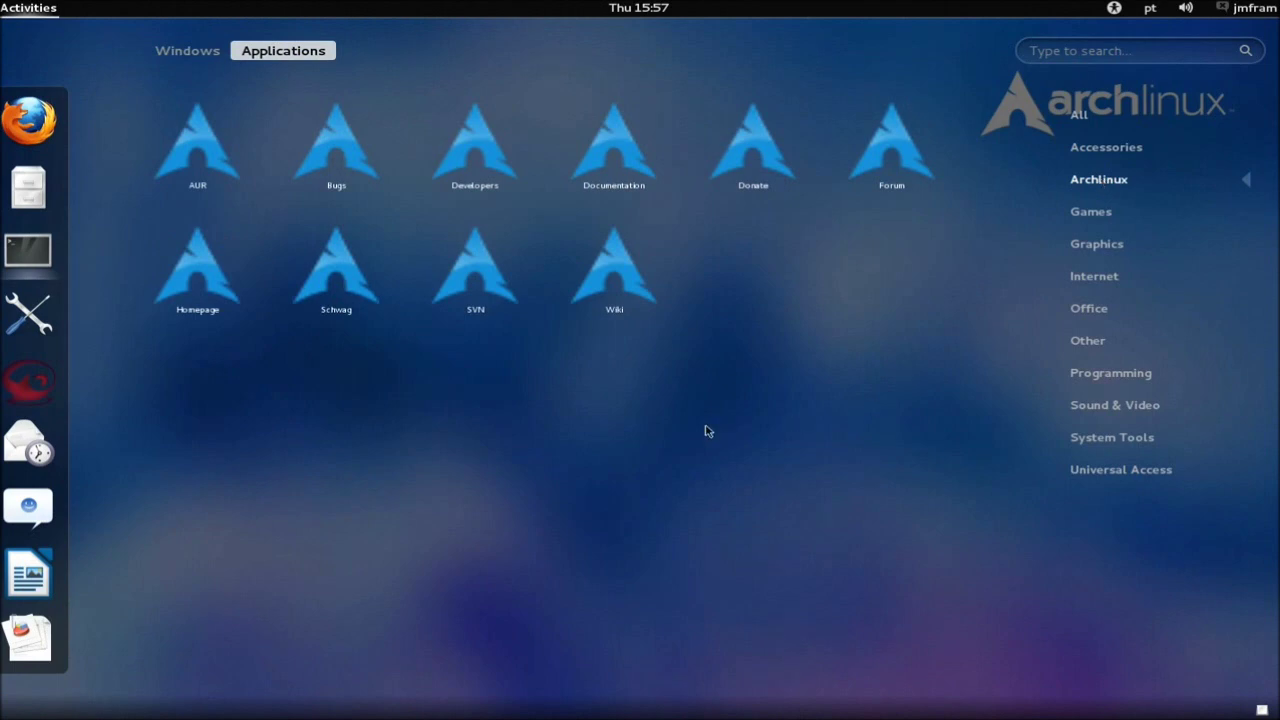
click(27, 252)
drag(720, 69, 768, 68)
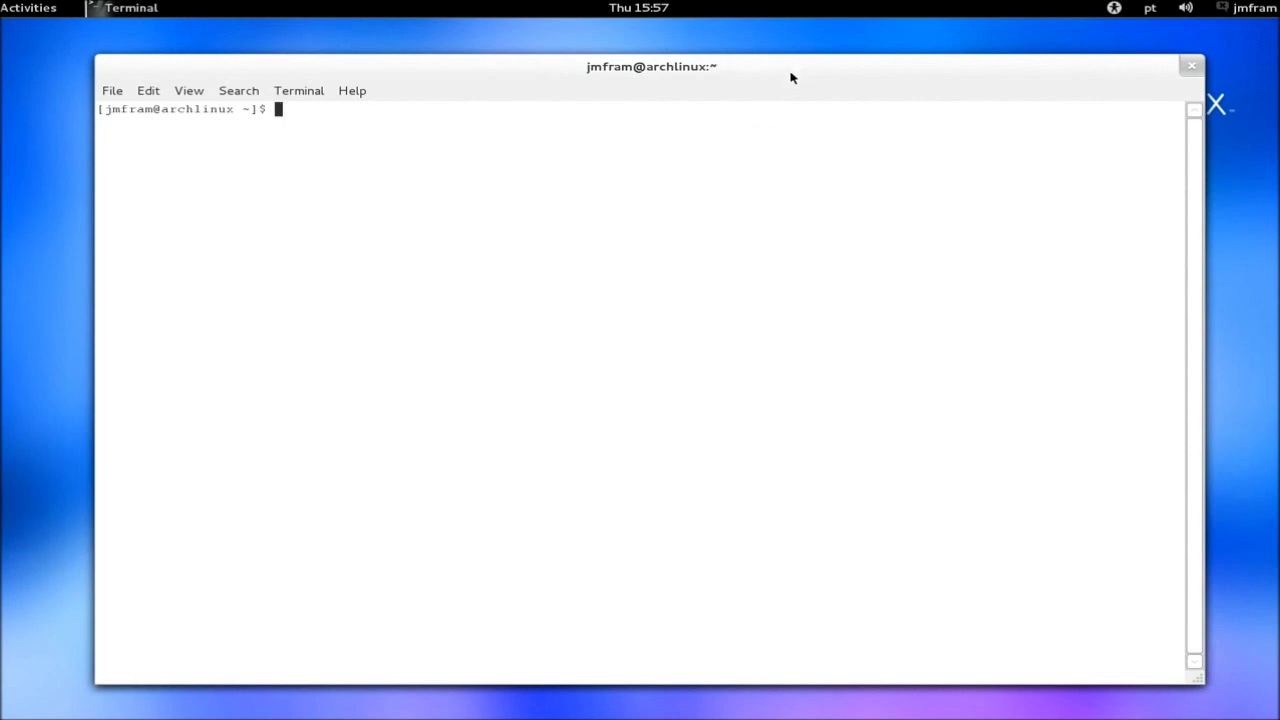
Switch to root with su using the root password, and run a full system upgrade with pacman -Syu.
text(su)
key(Return)
key(Return)
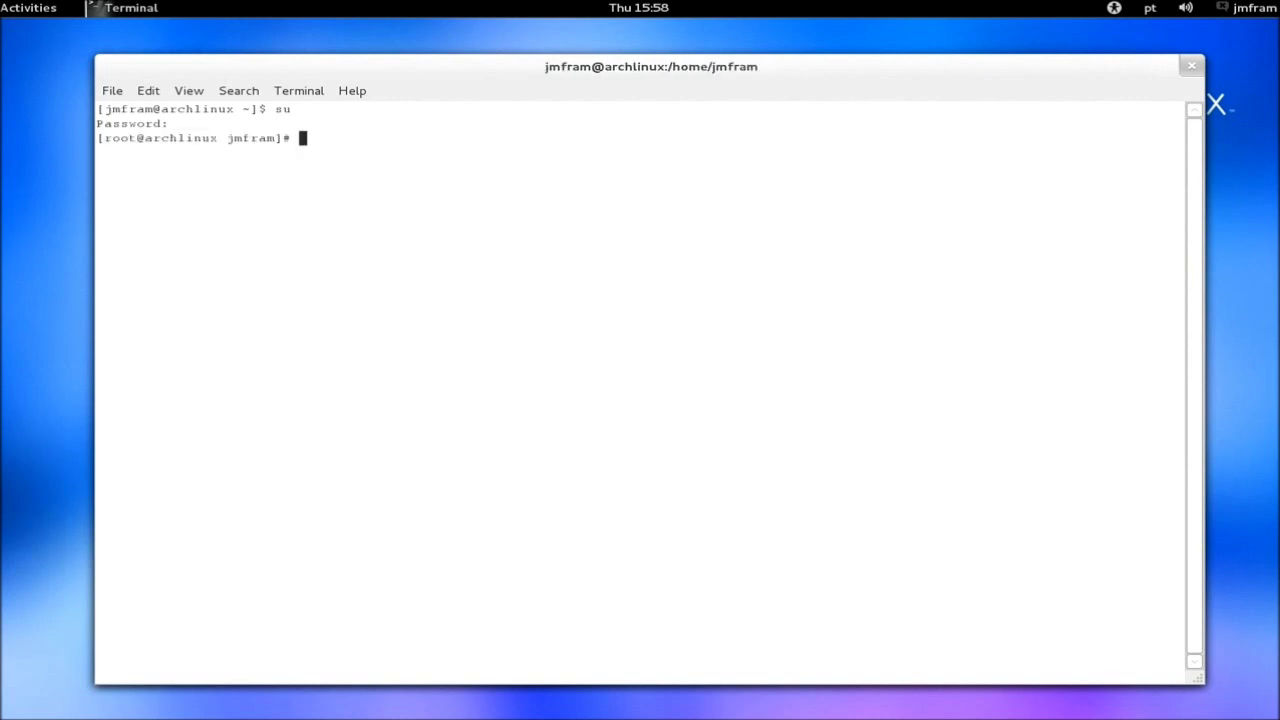
text(pacman -Syu)
key(Return)
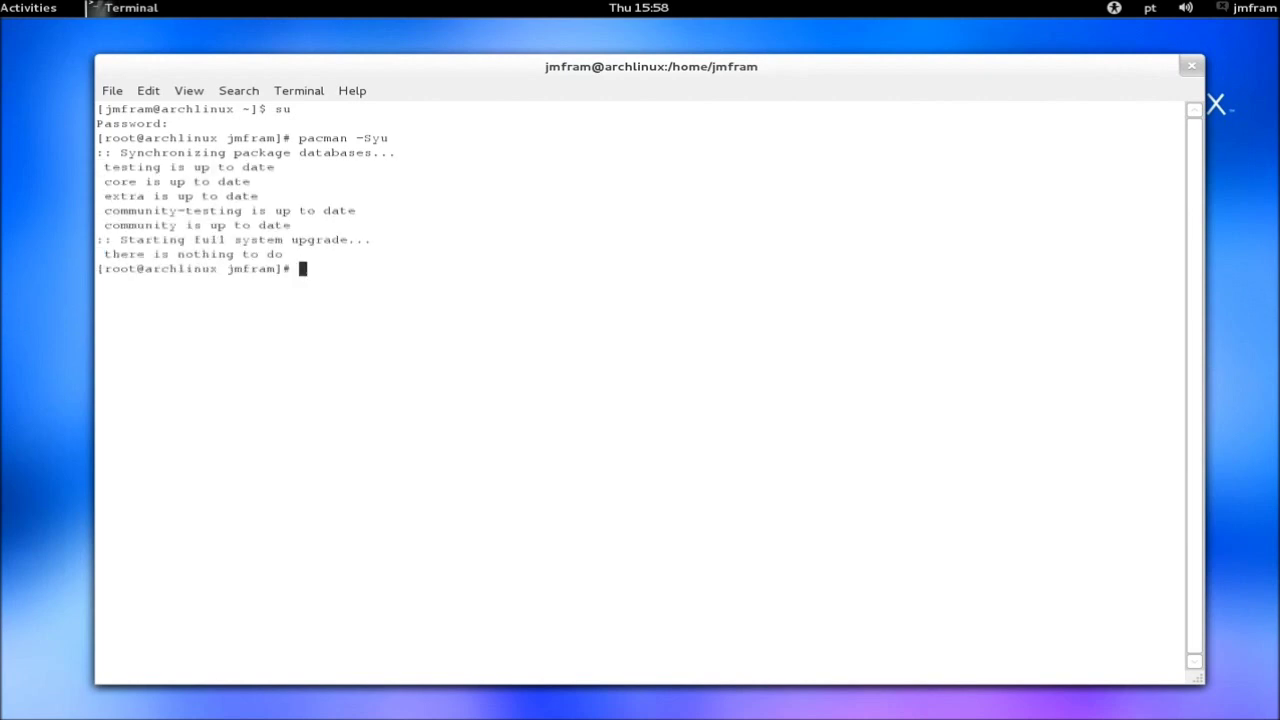
Search the package repositories with pacman -Ss gnome-shell-extension and review the listed extensions.
text(pacman -Ss gnome-shell)
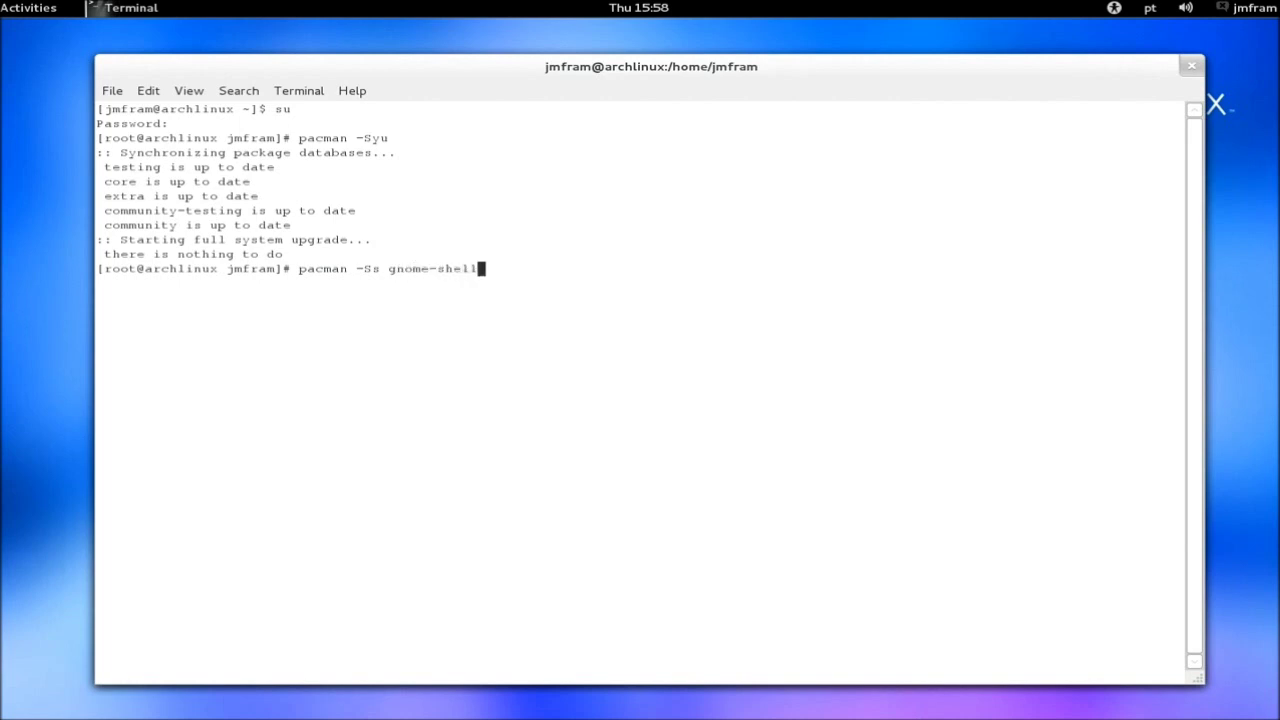
text(-extension)
key(Return)
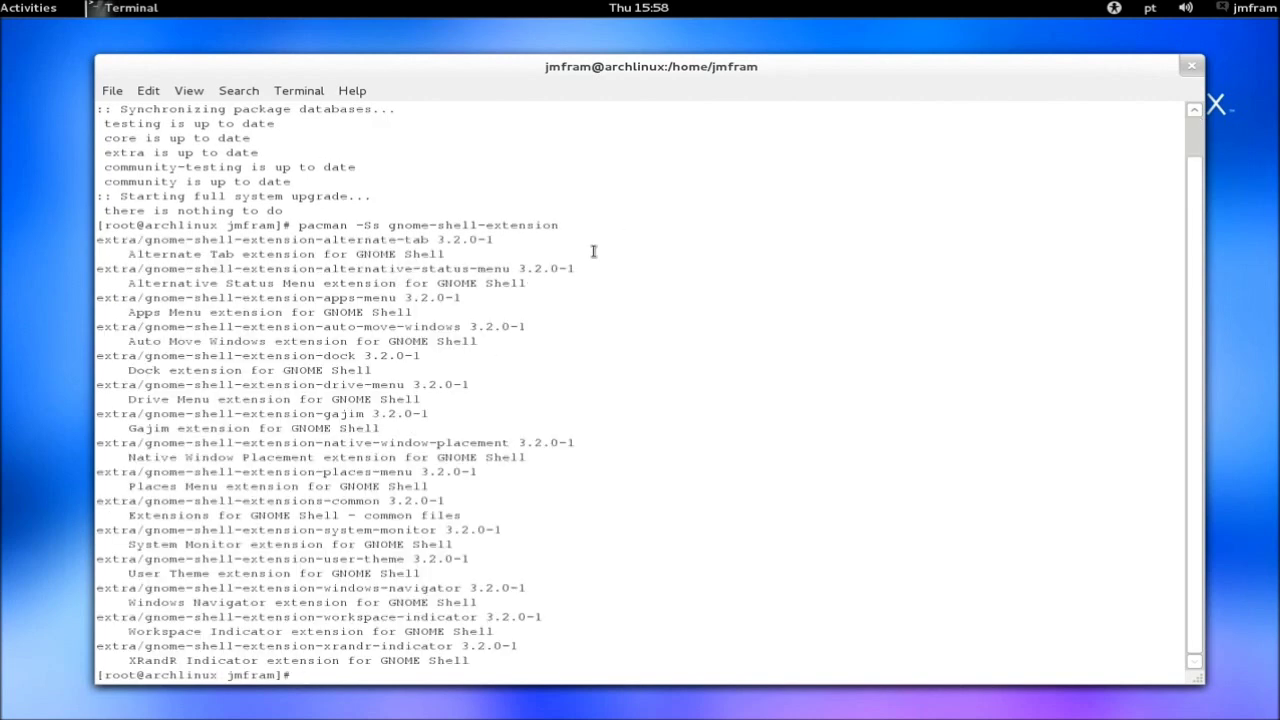
scroll(1193, 109, up, 3)
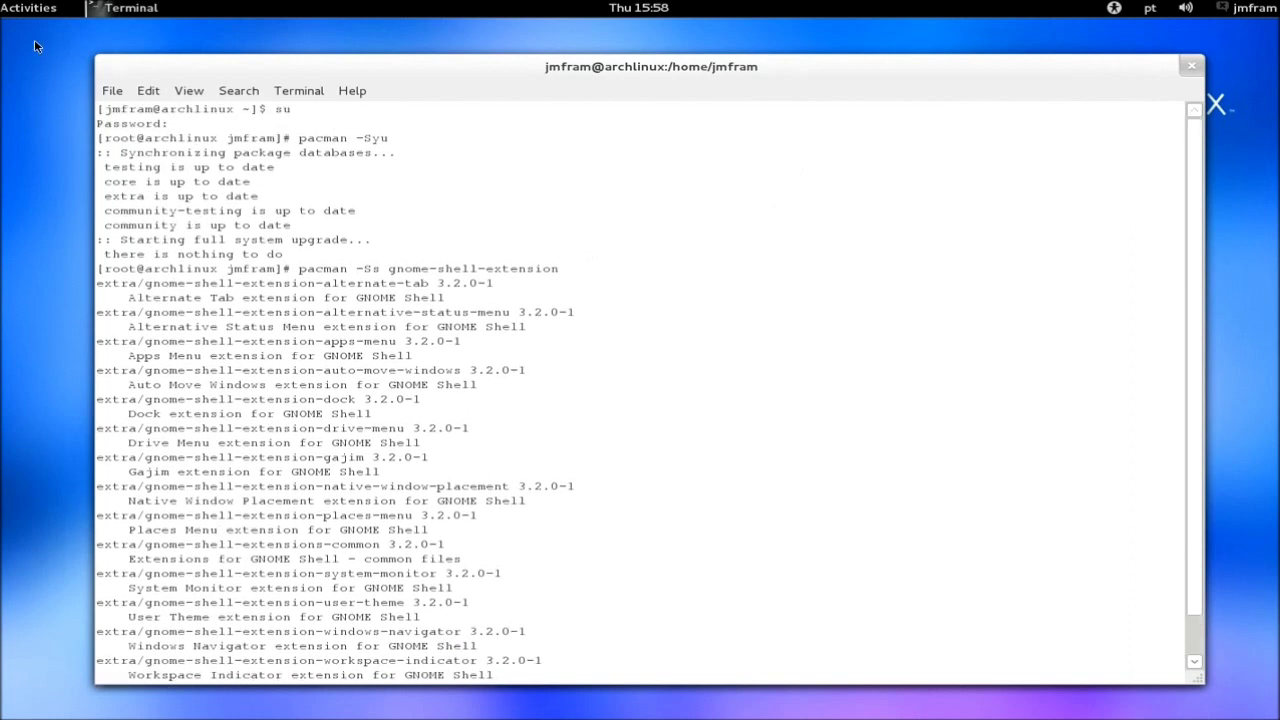
Check the Shell Extensions page in Advanced Settings and close the window.
mouse_move(6, 6)
click(33, 314)
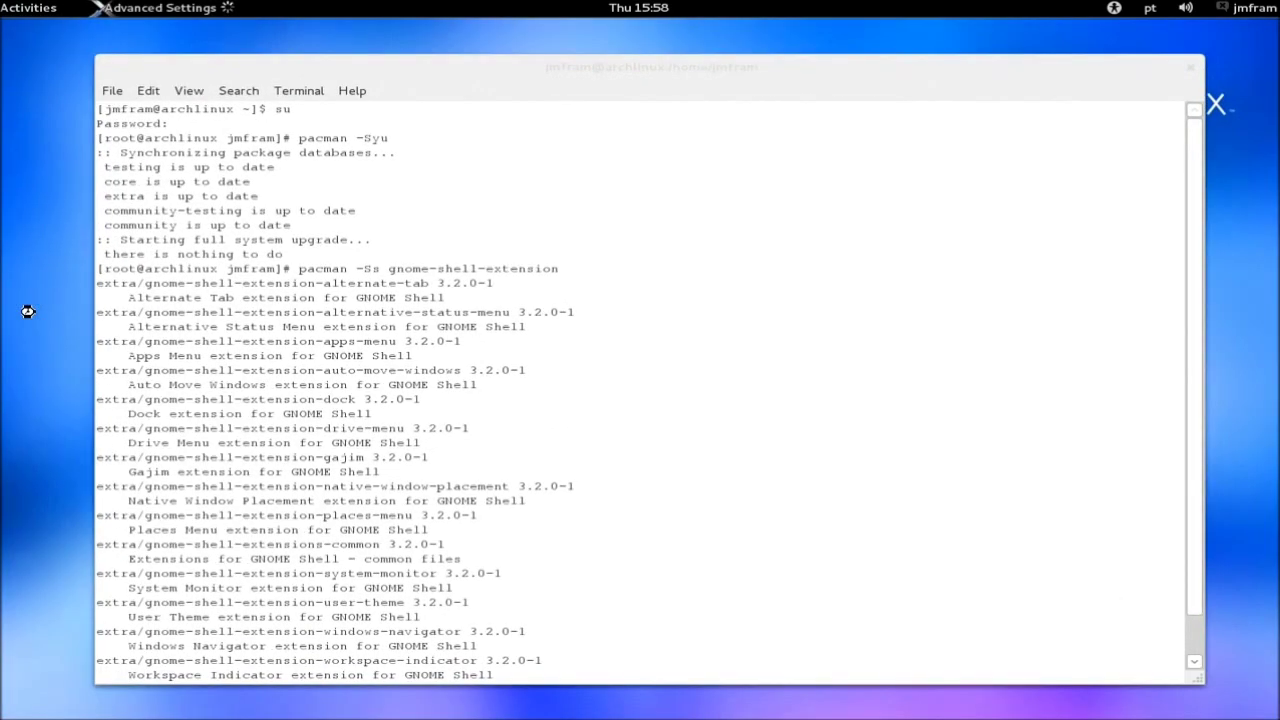
drag(392, 37, 797, 154)
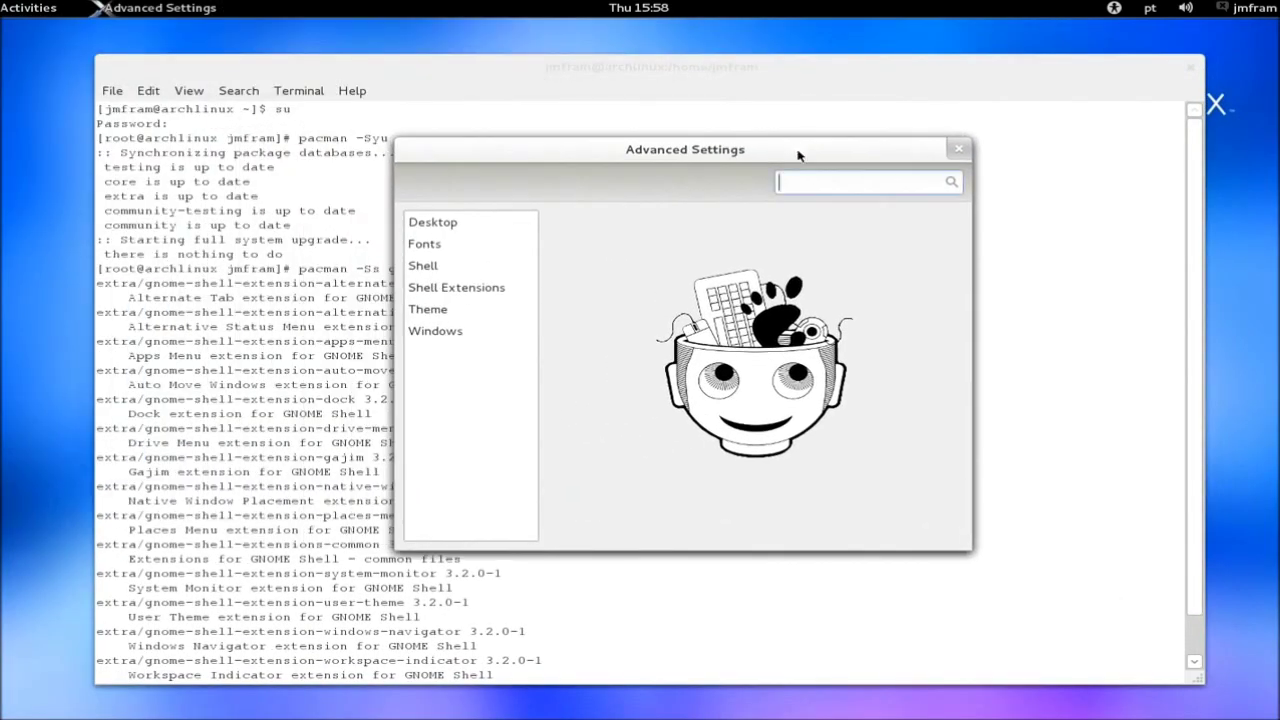
click(458, 289)
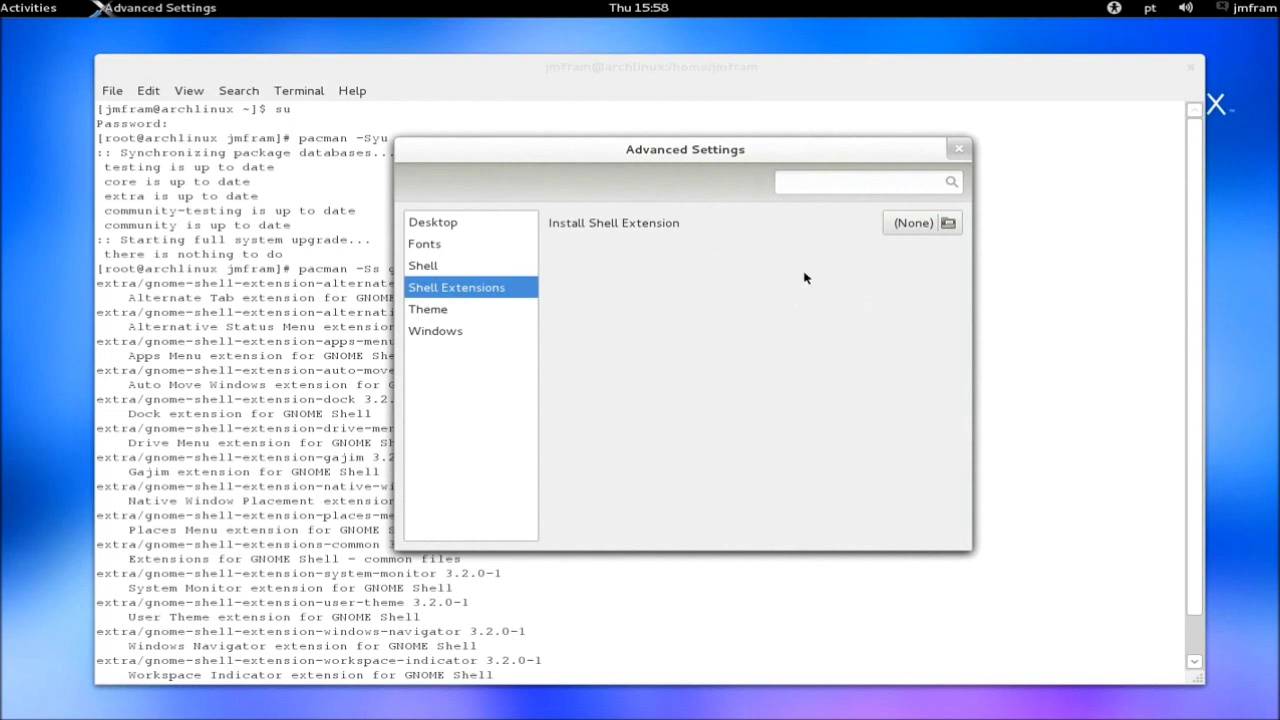
click(960, 151)
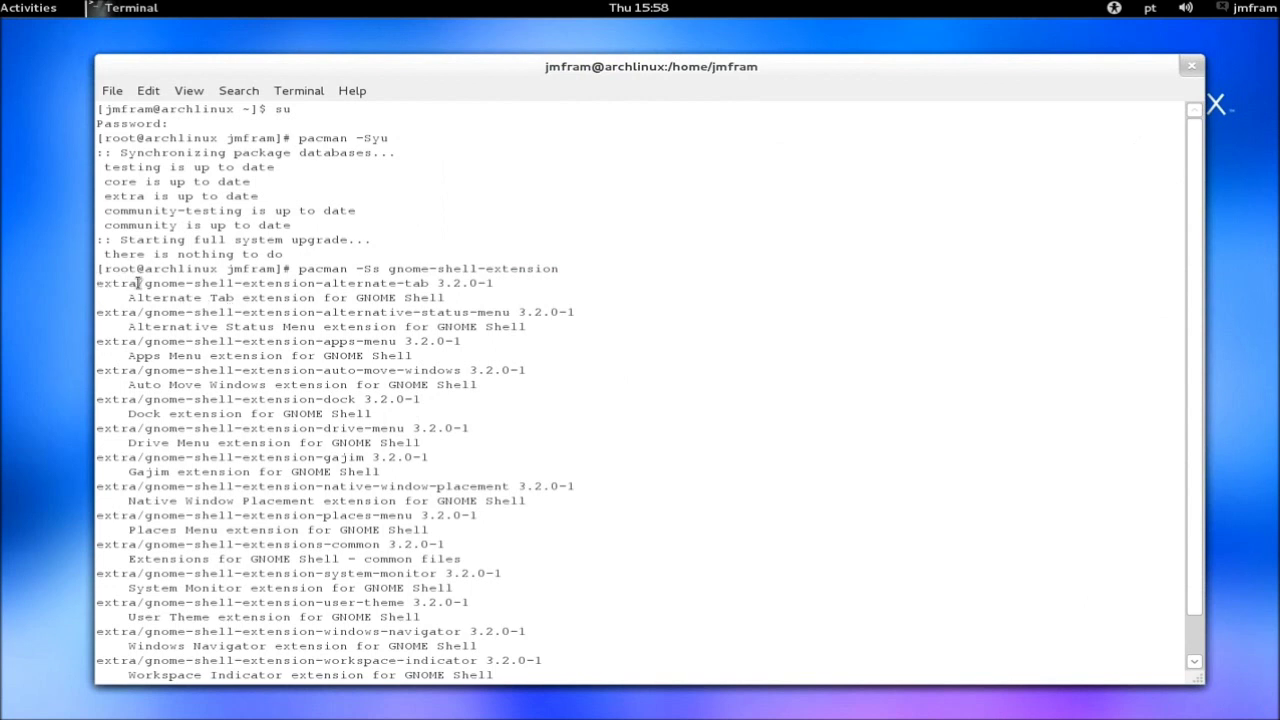
Copy the package name gnome-shell-extension-alternate-tab from the search results and return to the prompt.
drag(146, 283, 434, 283)
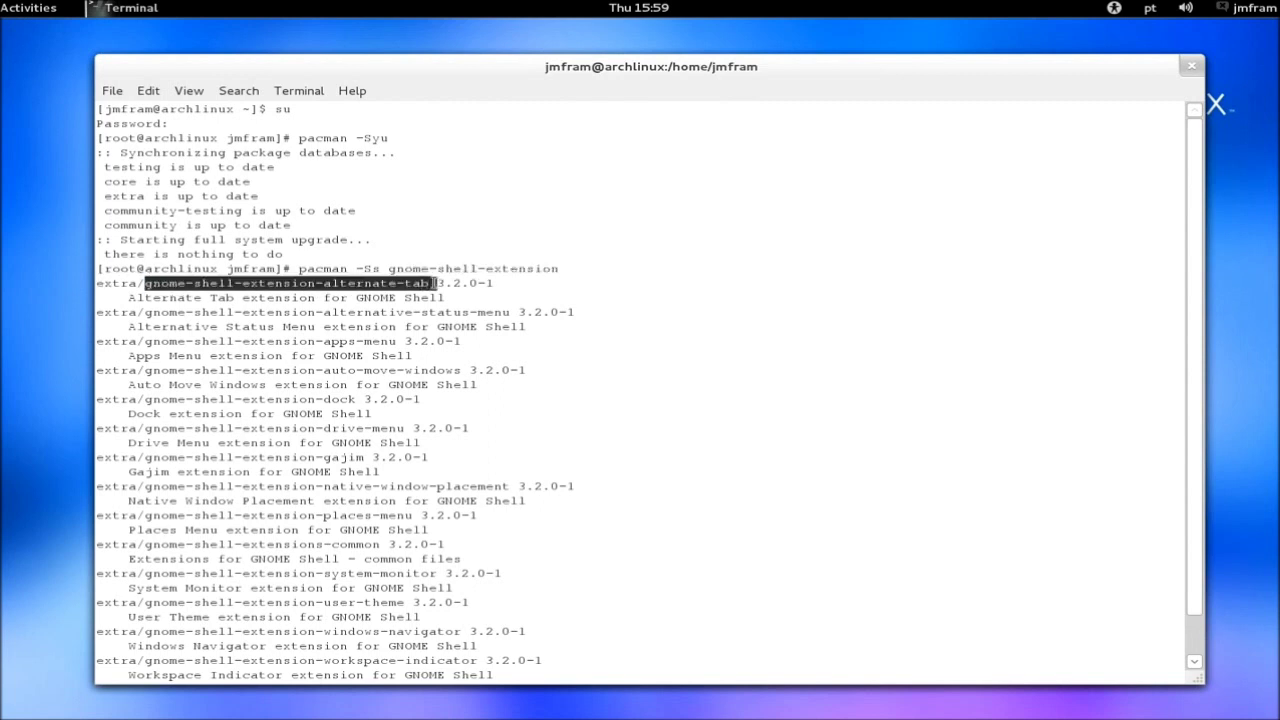
right_click(414, 284)
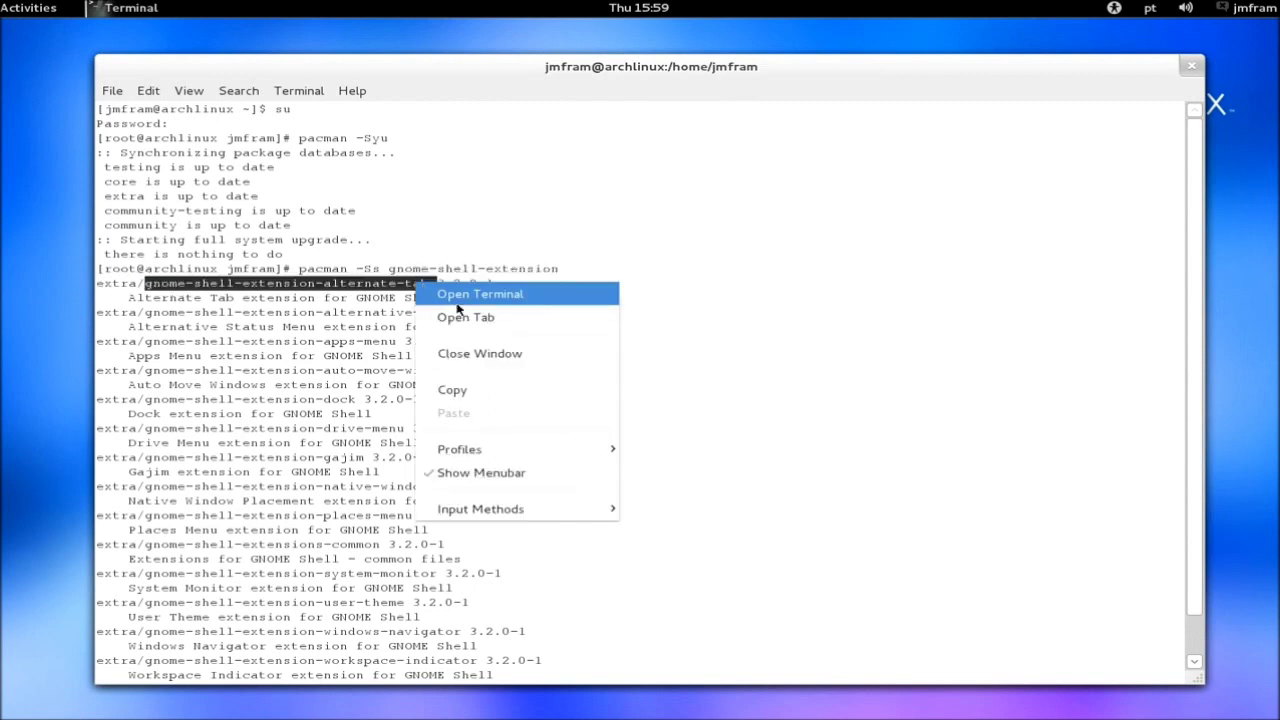
click(500, 391)
click(1193, 661)
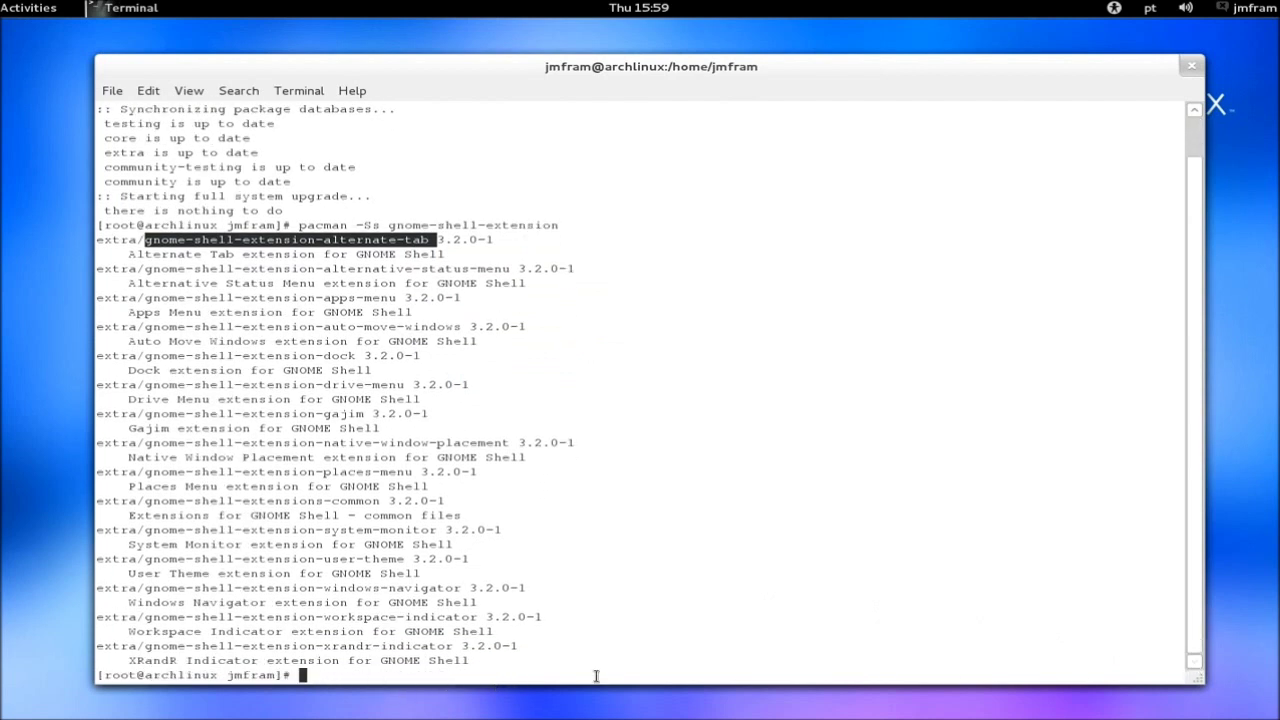
Install the copied package with pacman -S gnome-shell-extension-alternate-tab, answering y to proceed.
text(pacam)
key(BackSpace)
key(BackSpace)
key(BackSpace)
key(BackSpace)
key(BackSpace)
text(pacman -S)
right_click(393, 678)
mouse_move(440, 664)
click(470, 574)
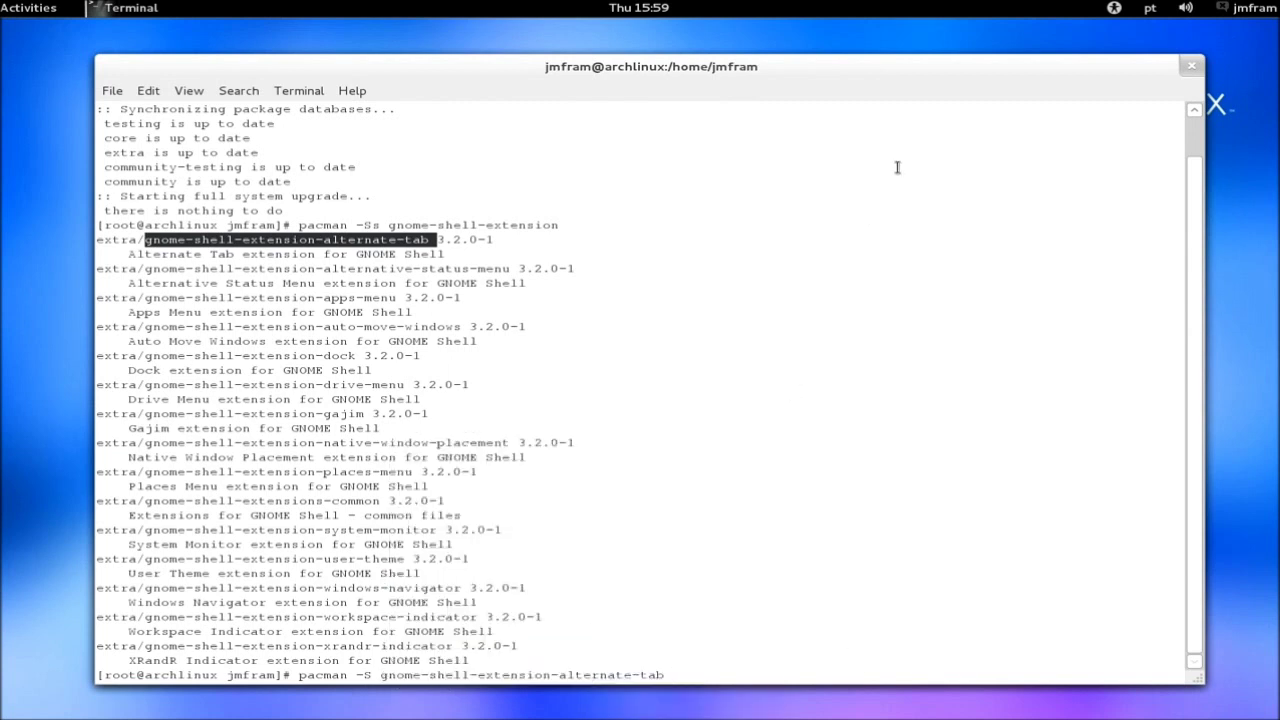
key(Return)
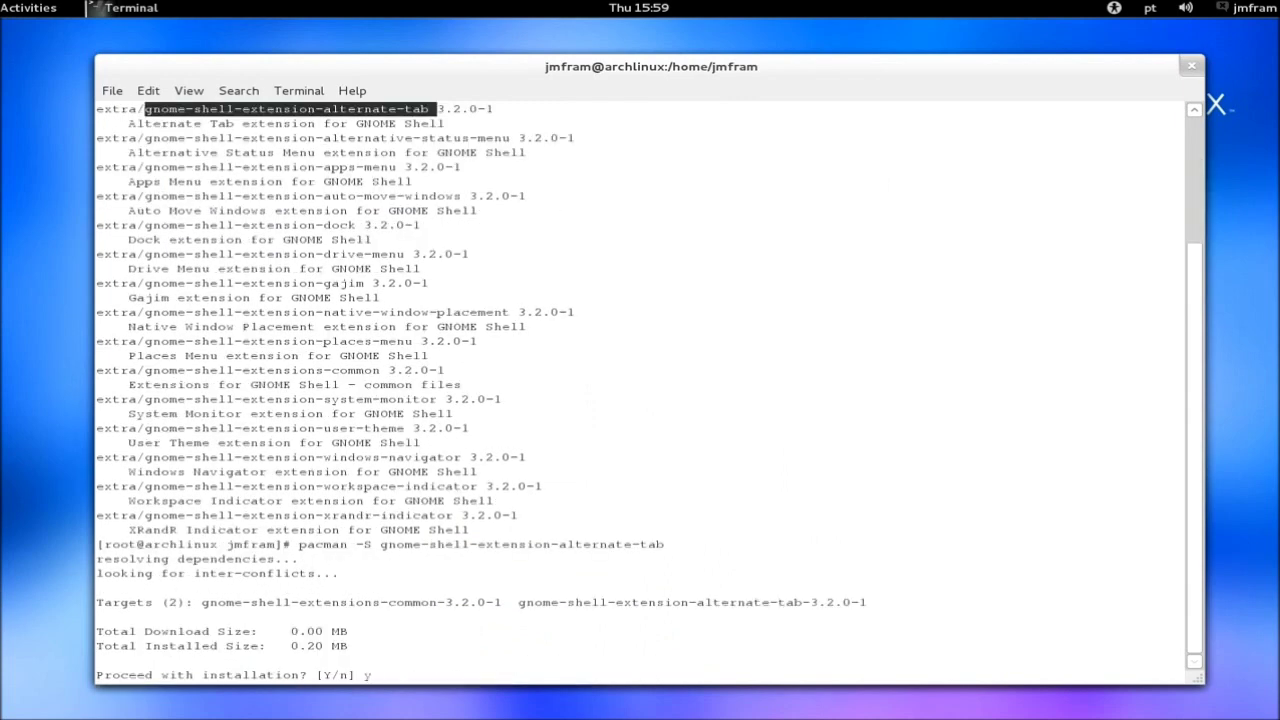
text(y)
key(Return)
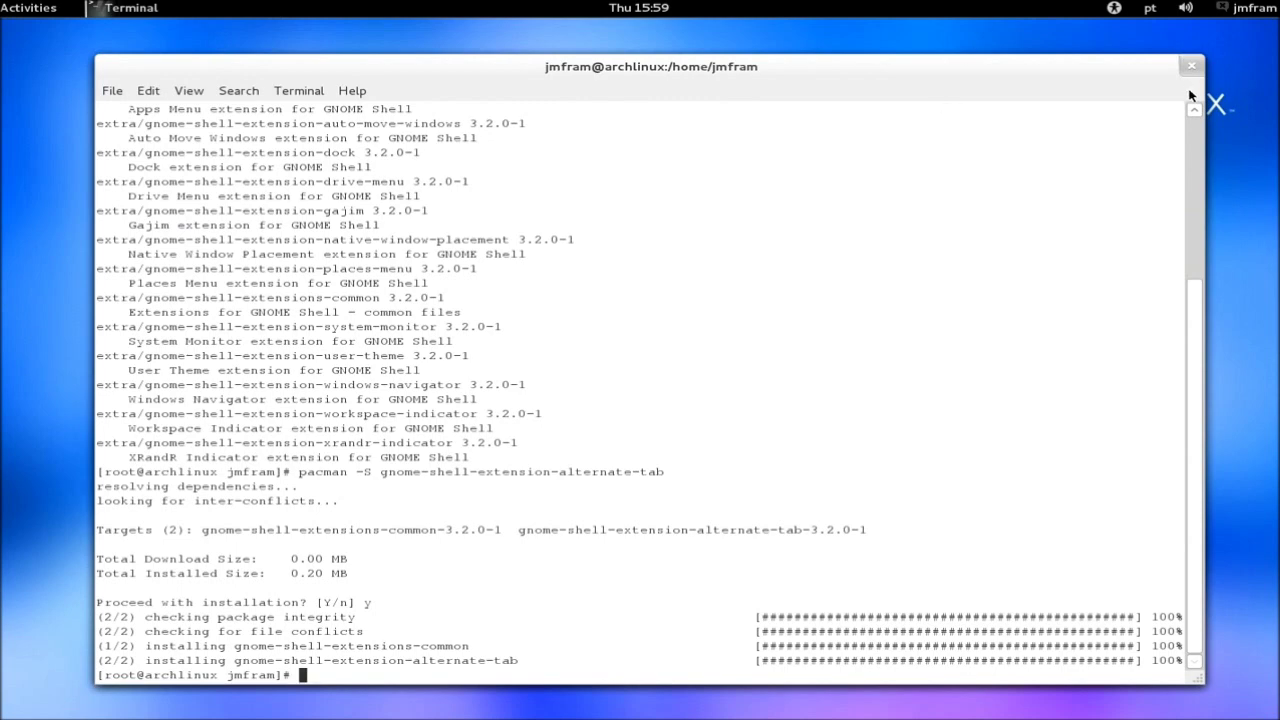
Copy the package name gnome-shell-extension-alternative-status-menu from the earlier search results.
scroll(1195, 110, up, 6)
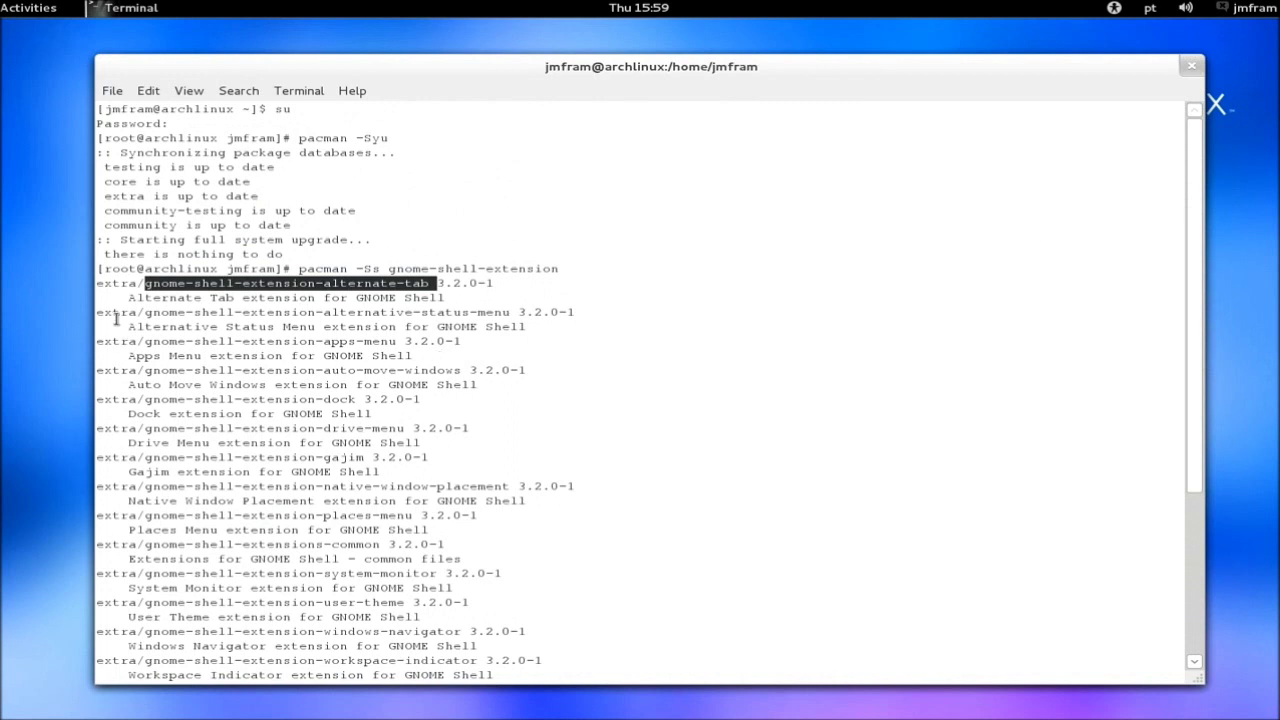
drag(144, 312, 512, 312)
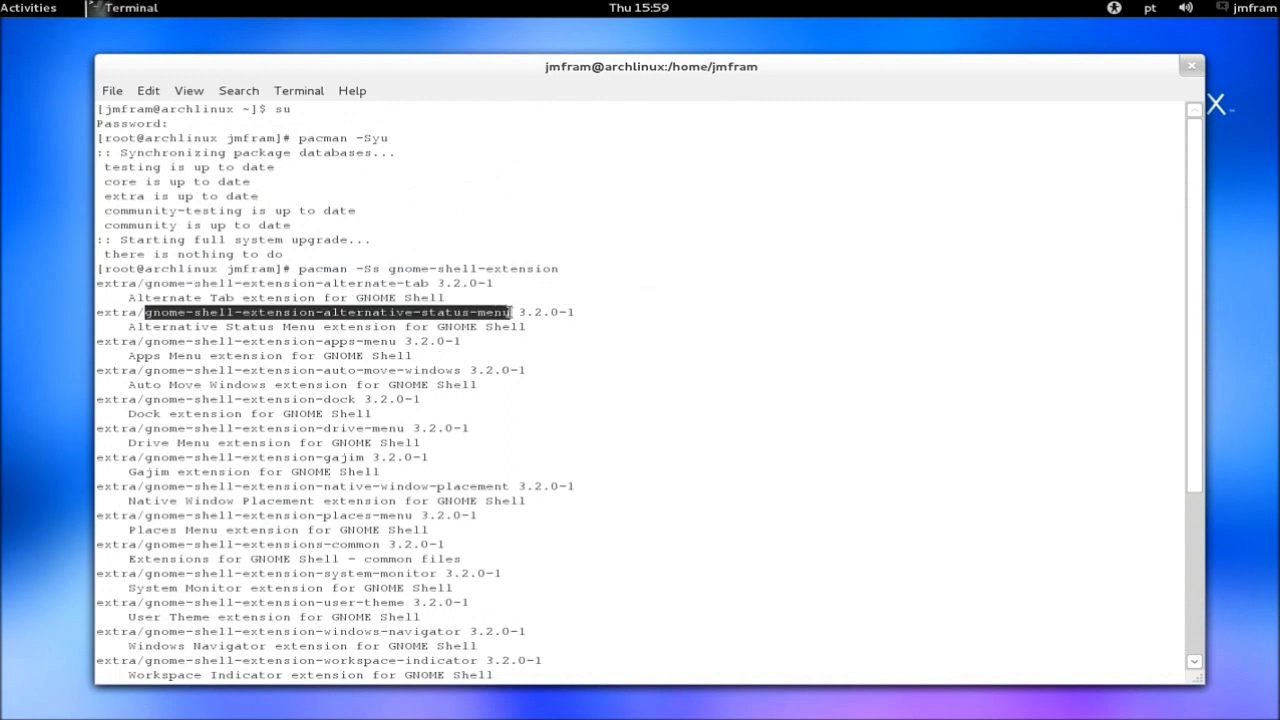
right_click(512, 312)
click(587, 414)
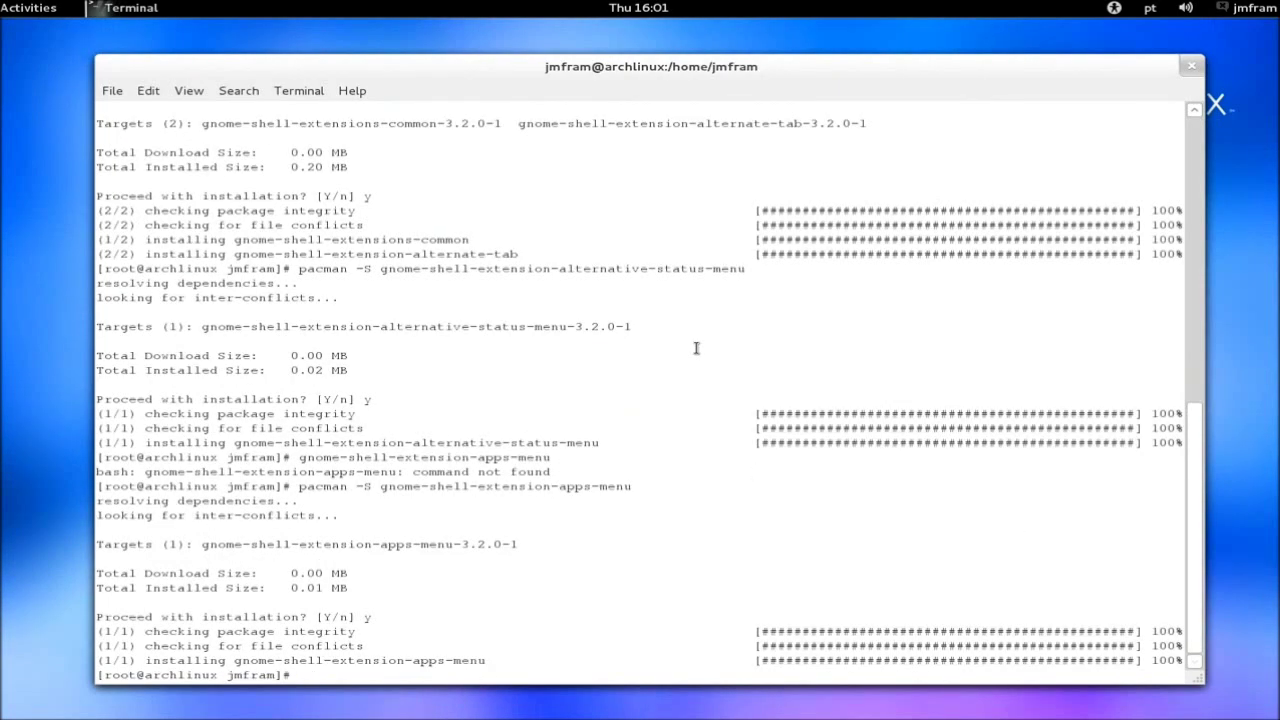
Close the terminal despite its running process, and briefly check the Shell Extensions page in Advanced Settings.
click(1193, 68)
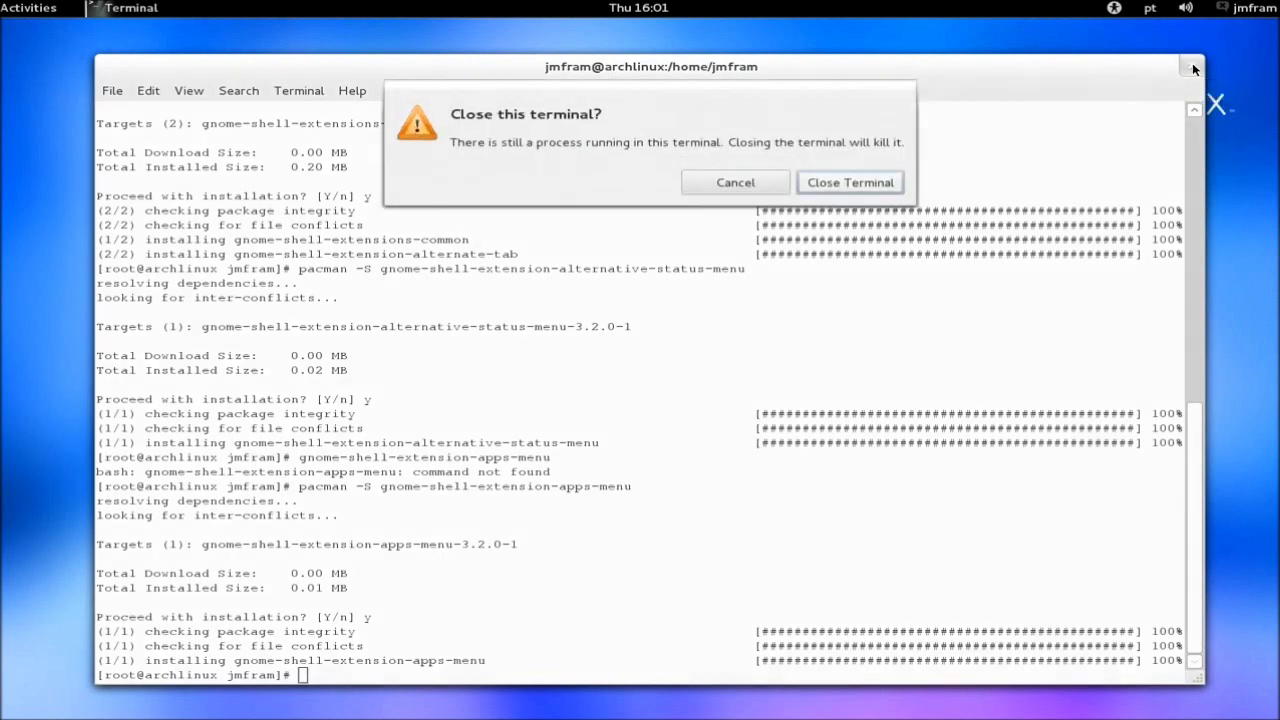
click(848, 181)
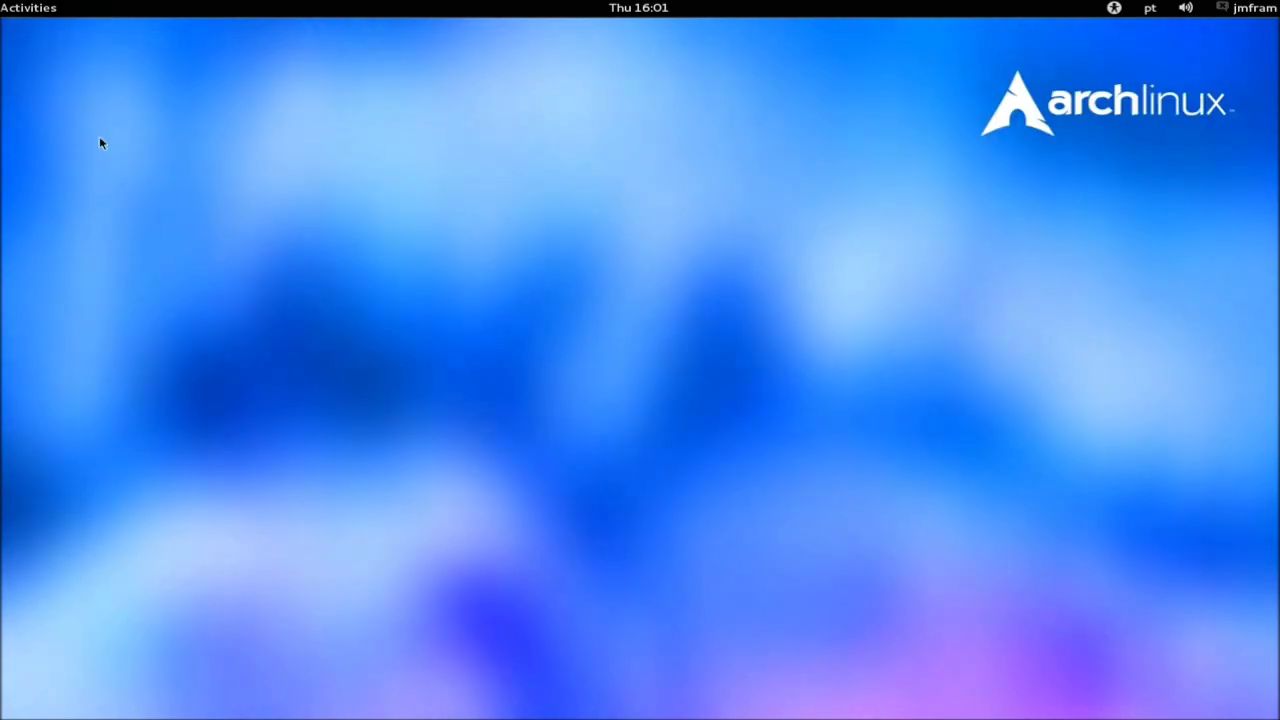
click(22, 7)
click(28, 314)
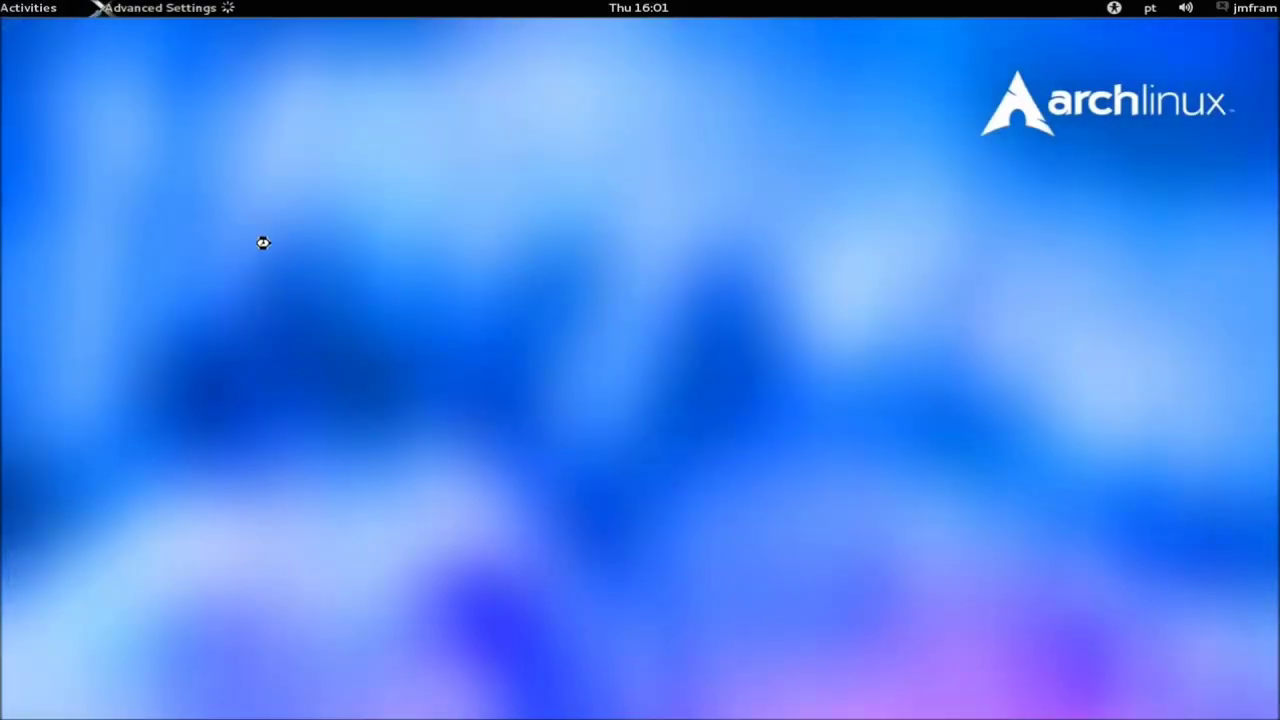
drag(434, 126, 691, 157)
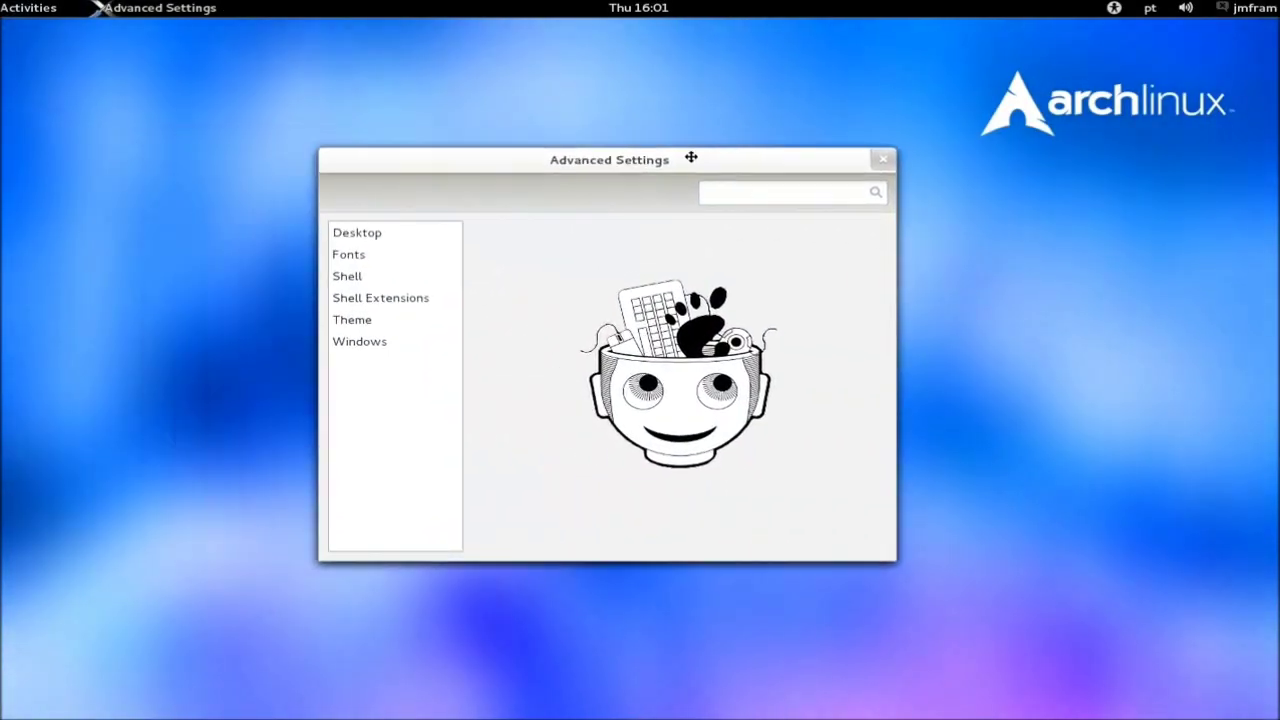
click(391, 298)
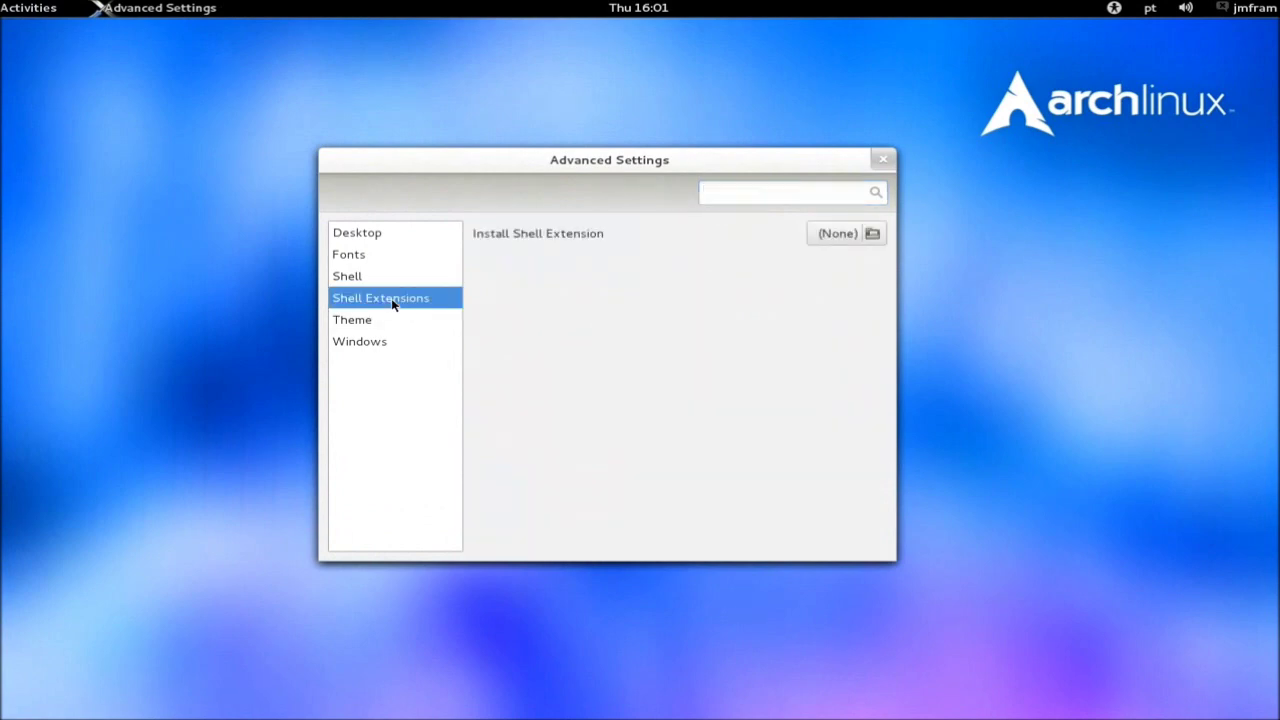
click(881, 158)
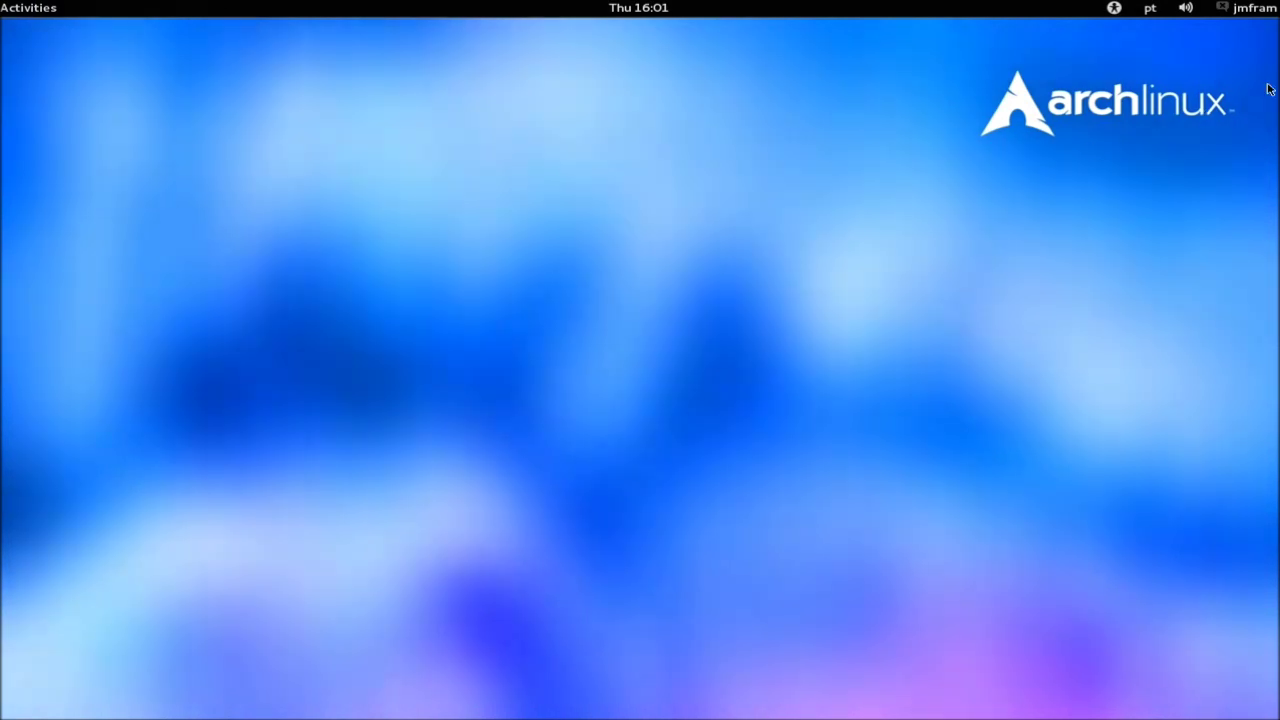
Log out of the current GNOME session and confirm the logout.
click(1255, 8)
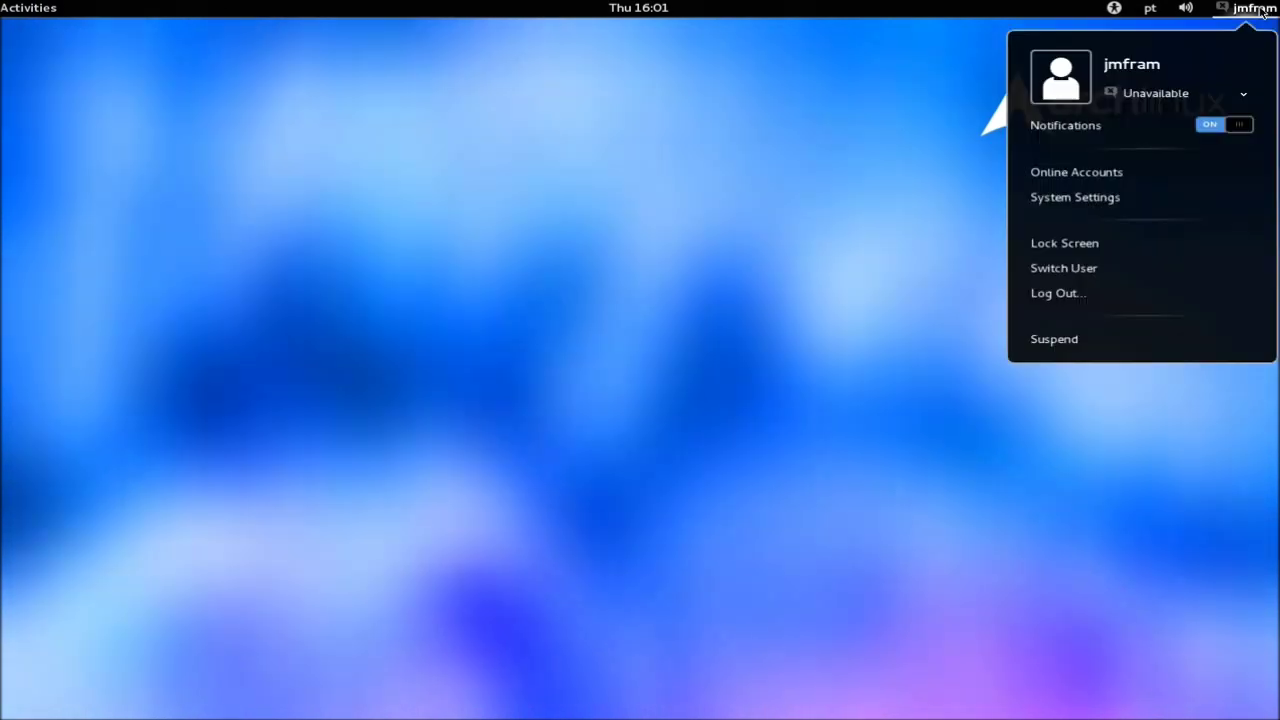
click(1155, 297)
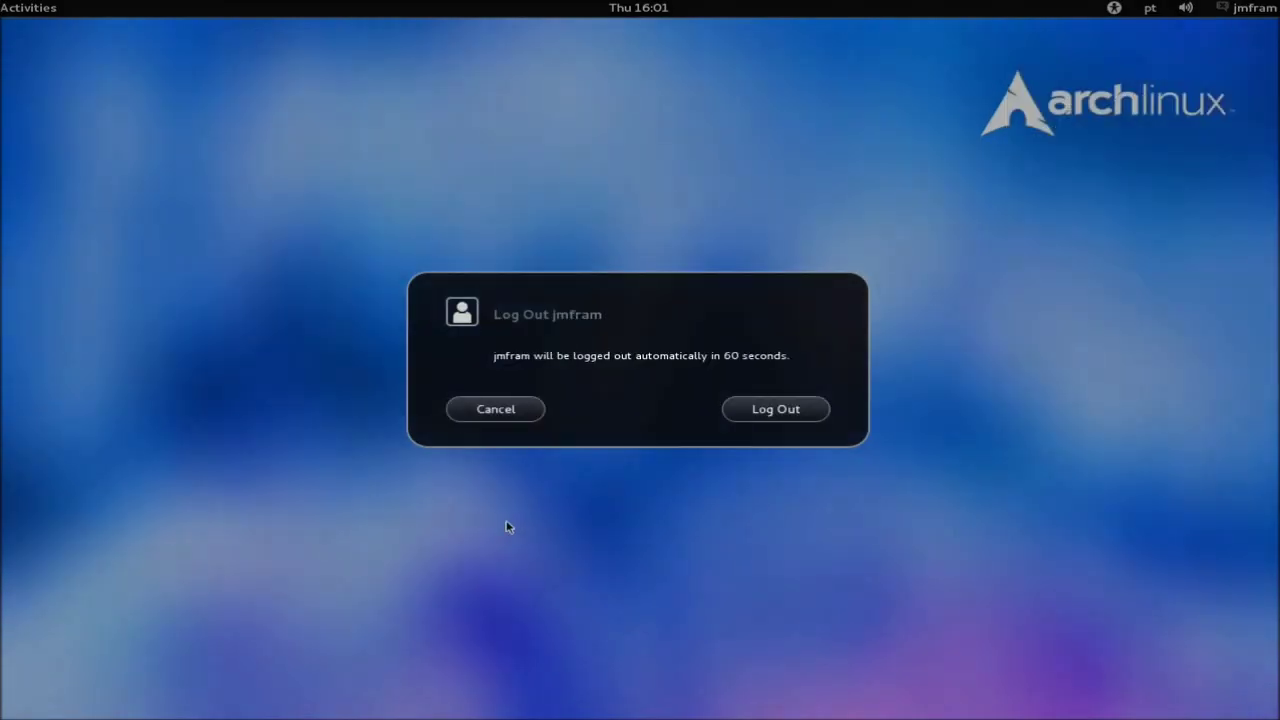
click(777, 410)
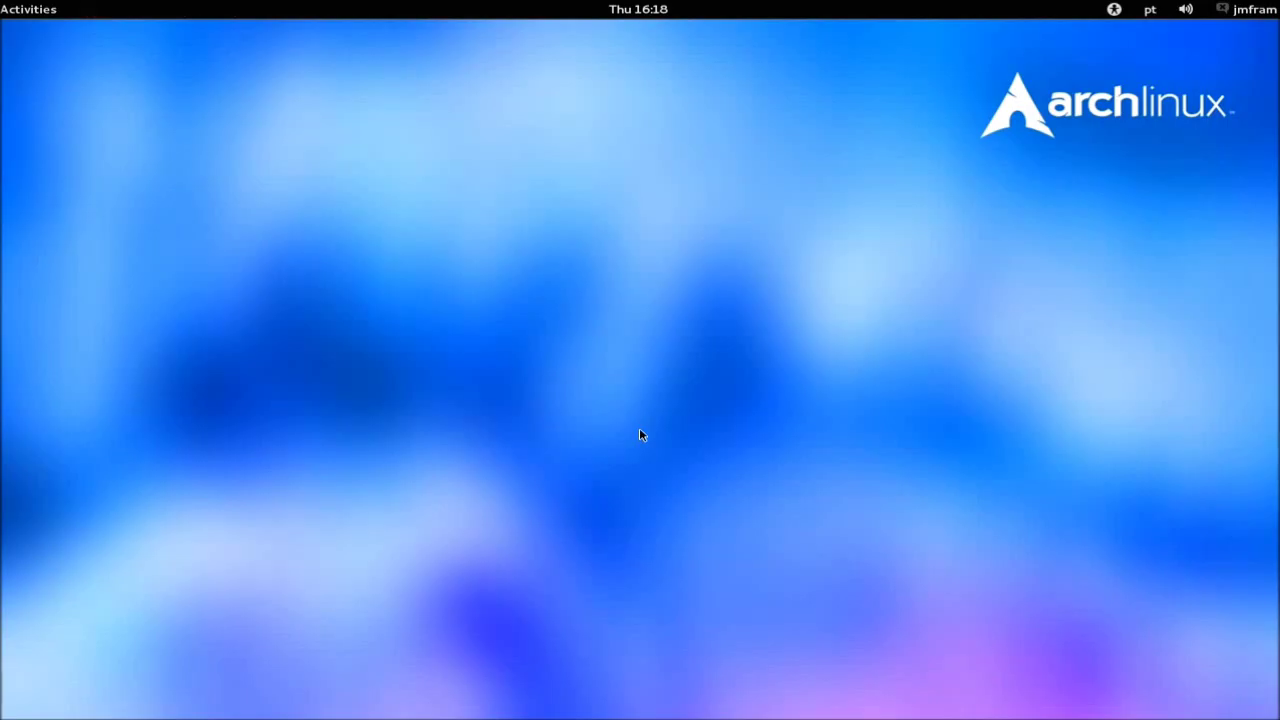
Open Advanced Settings, centre its window on the desktop, and show the Shell Extensions page.
click(24, 12)
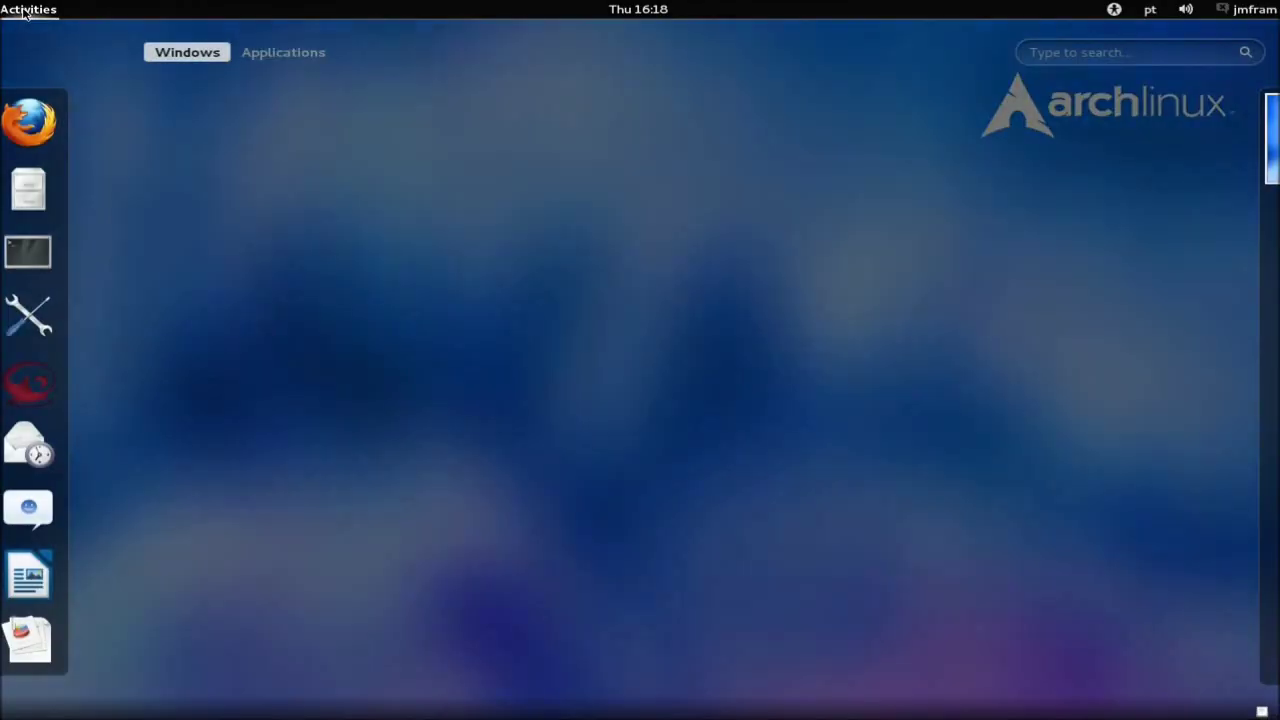
click(27, 312)
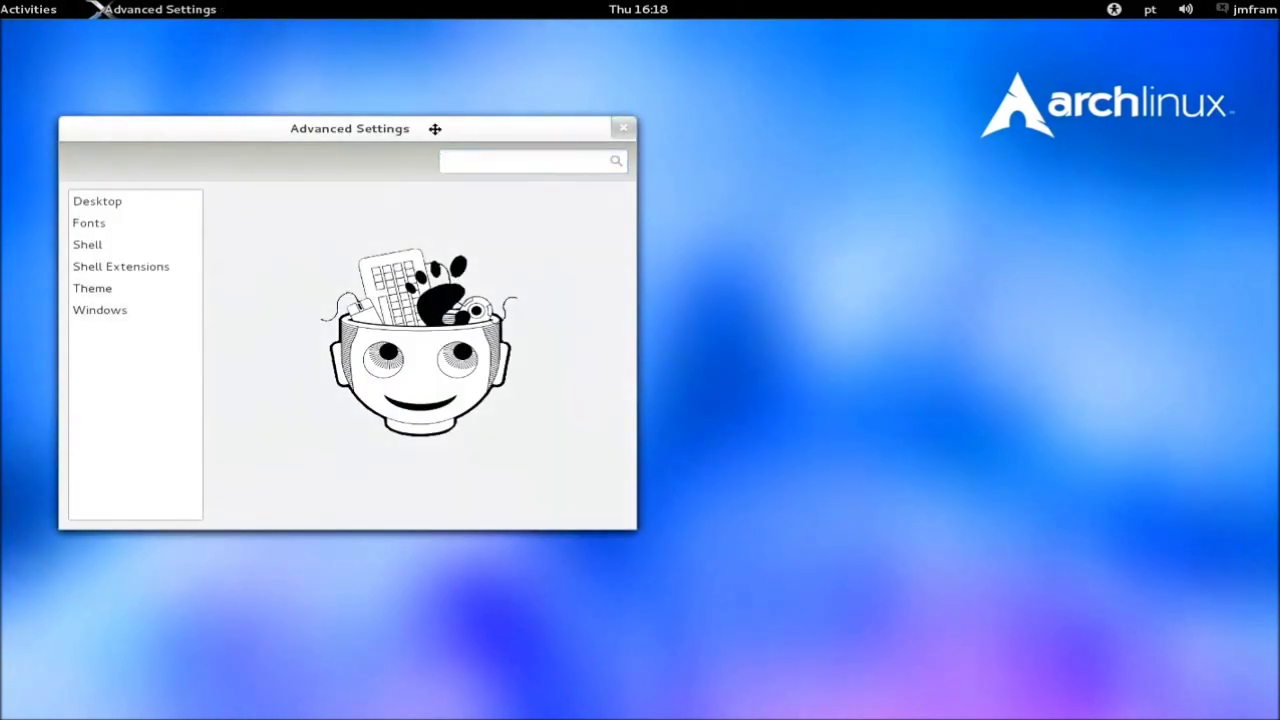
drag(437, 129, 708, 146)
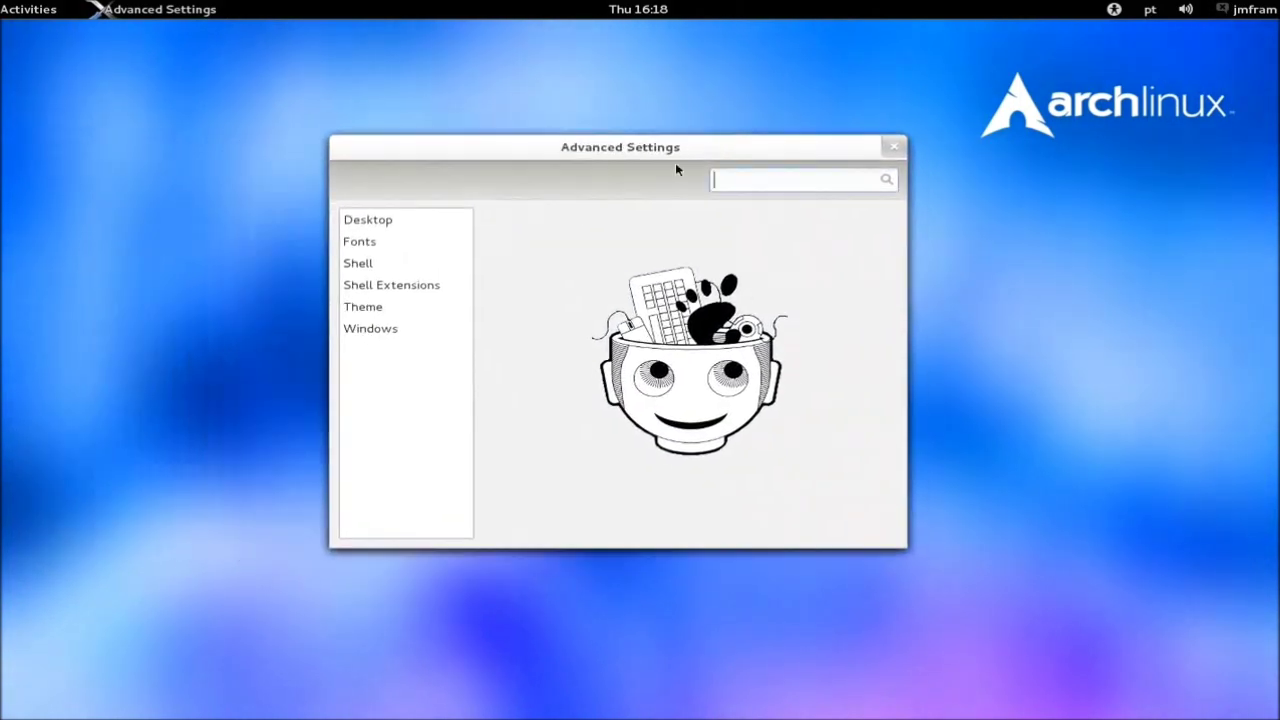
click(389, 287)
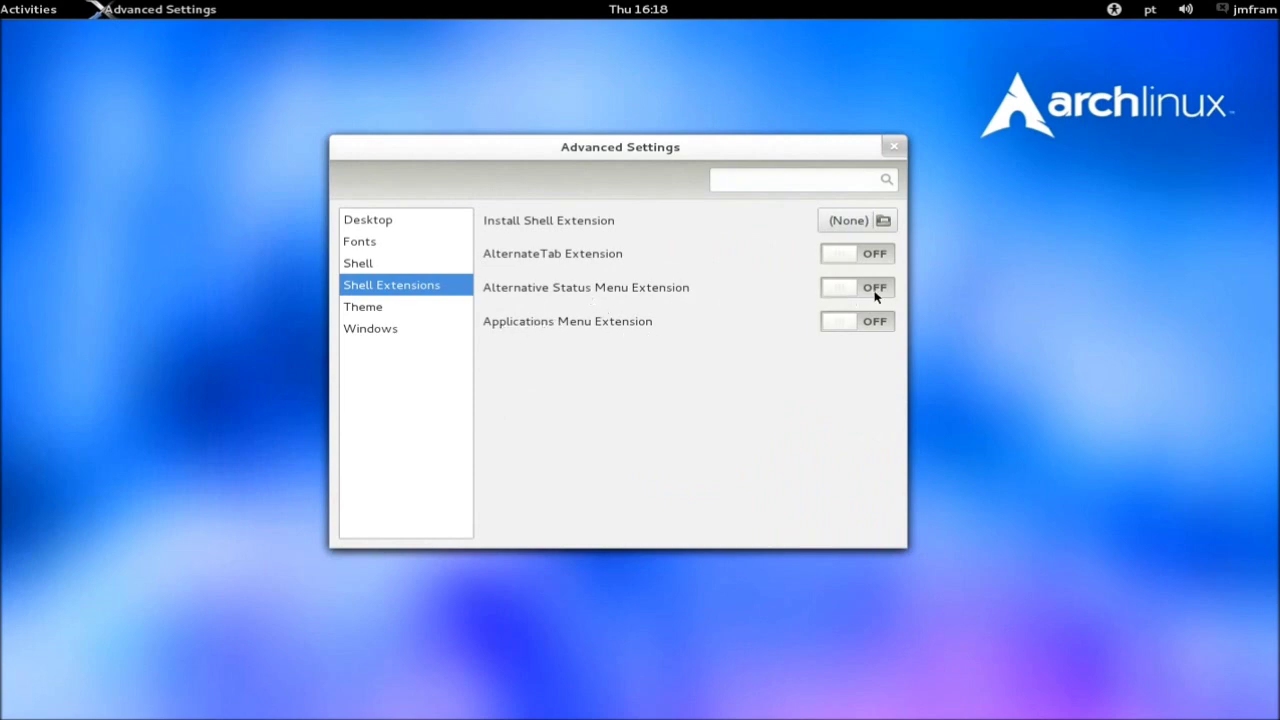
Try the Alternative Status Menu Extension, comparing the user menu's entries before and after enabling it, and switch it off again.
click(1250, 10)
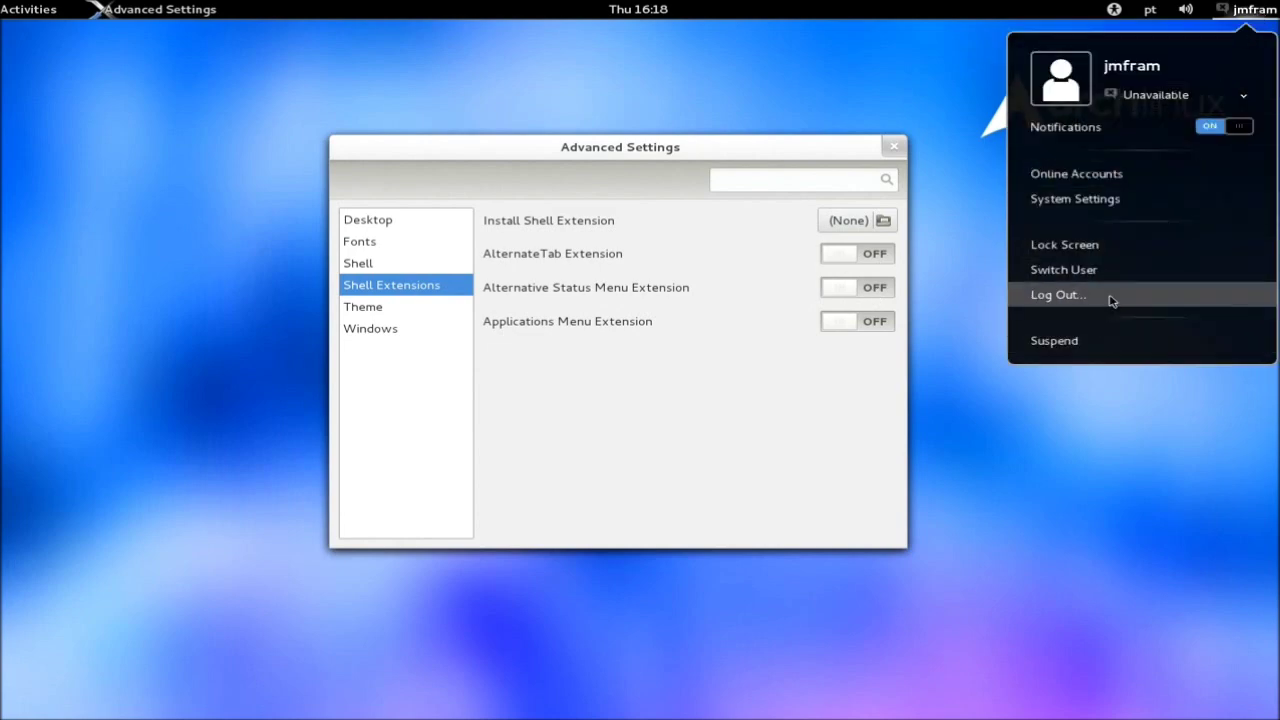
click(1126, 410)
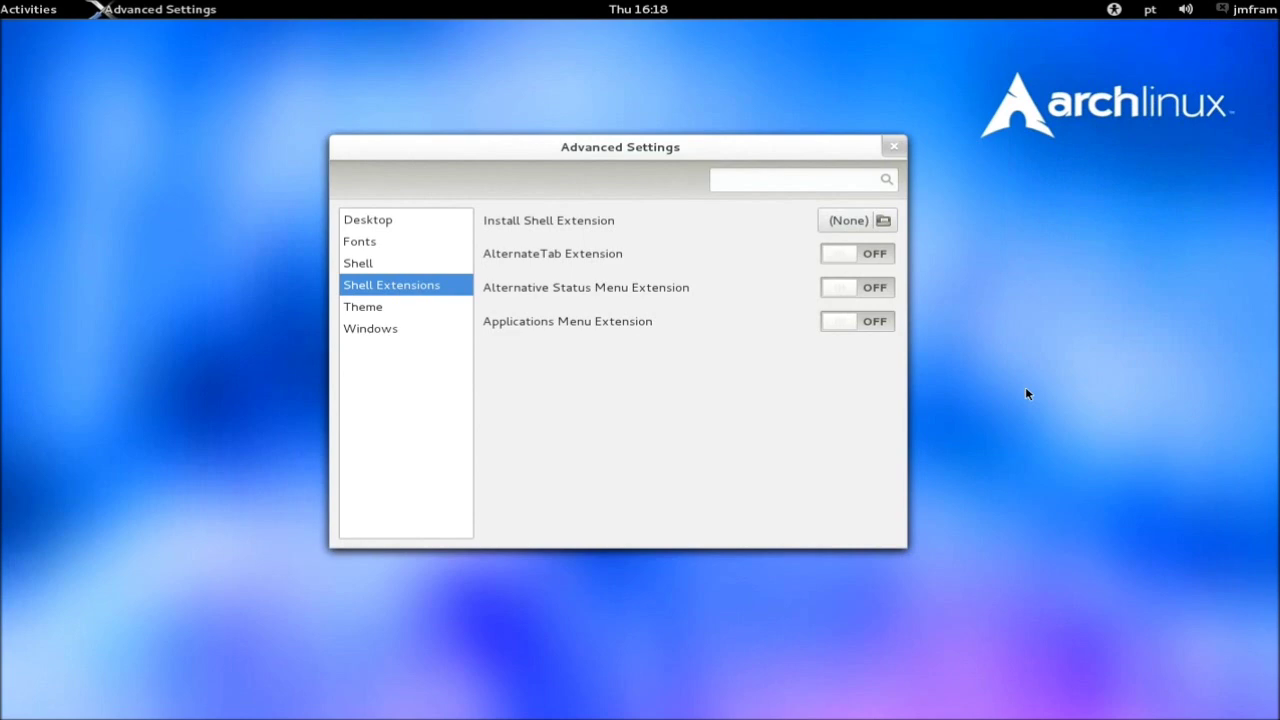
click(843, 287)
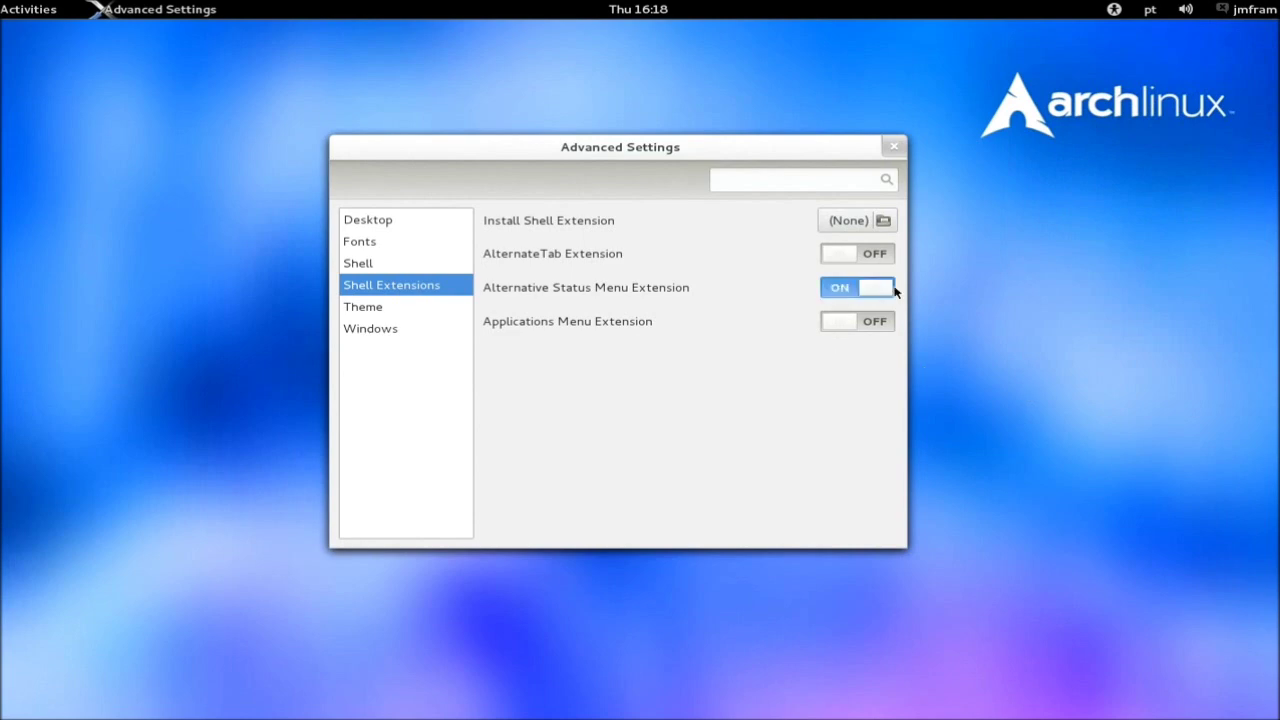
click(1258, 14)
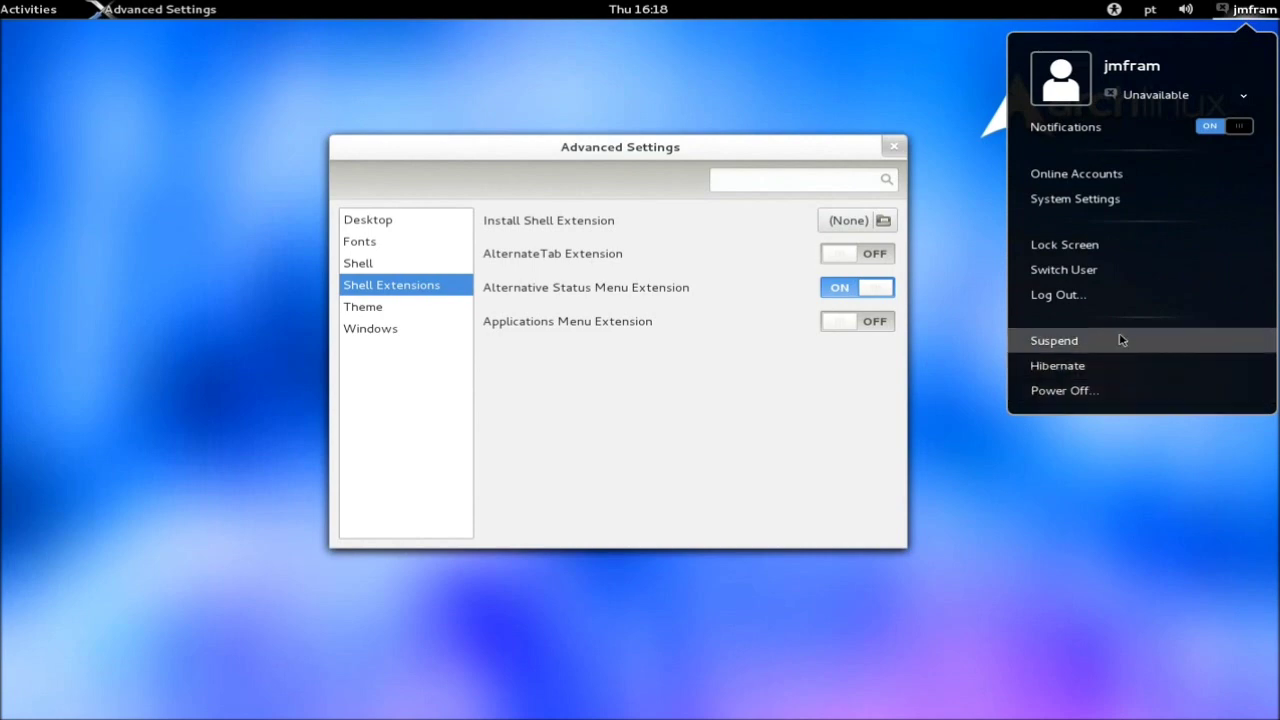
click(1117, 505)
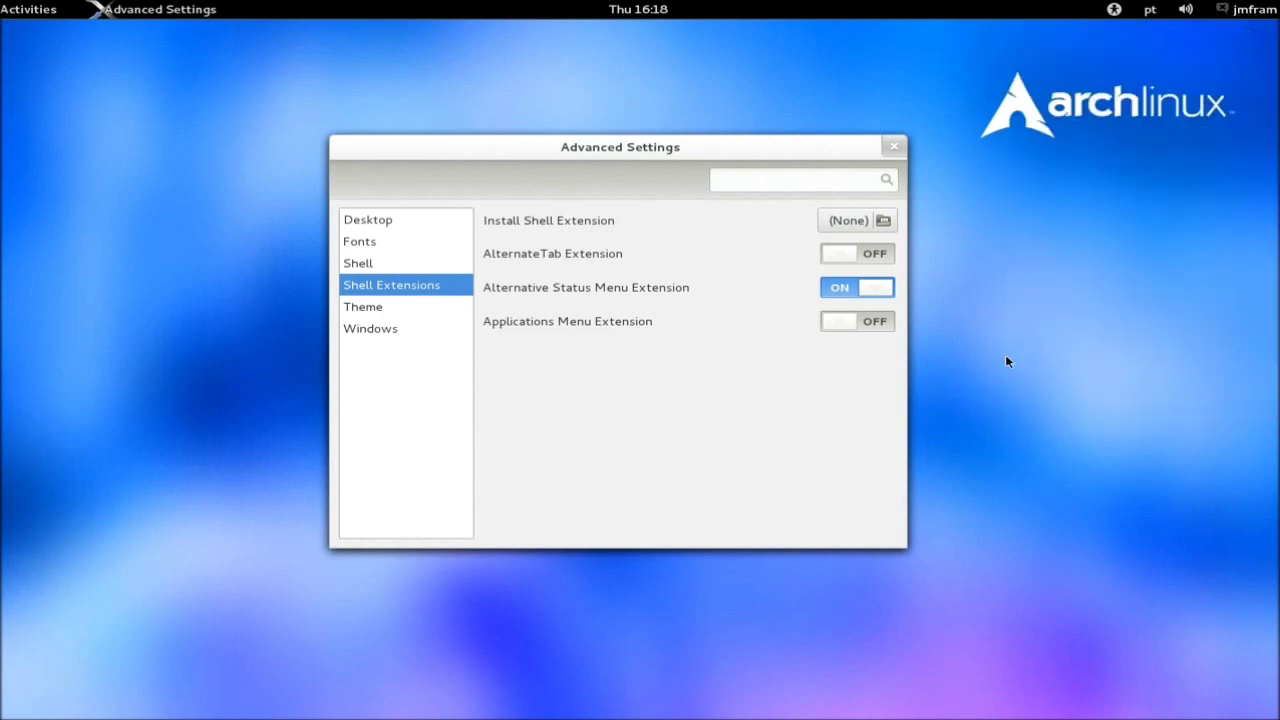
click(877, 289)
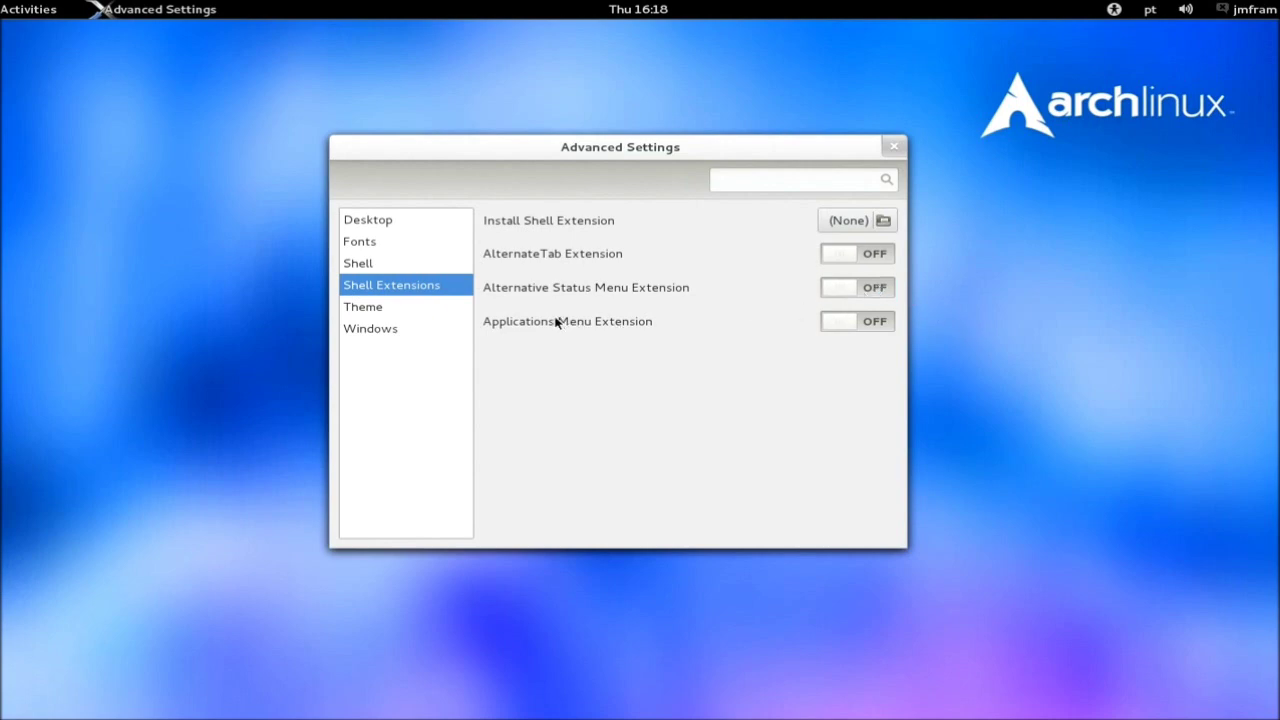
Switch the Applications Menu Extension on, off and on again to compare the top bar with and without it.
click(840, 325)
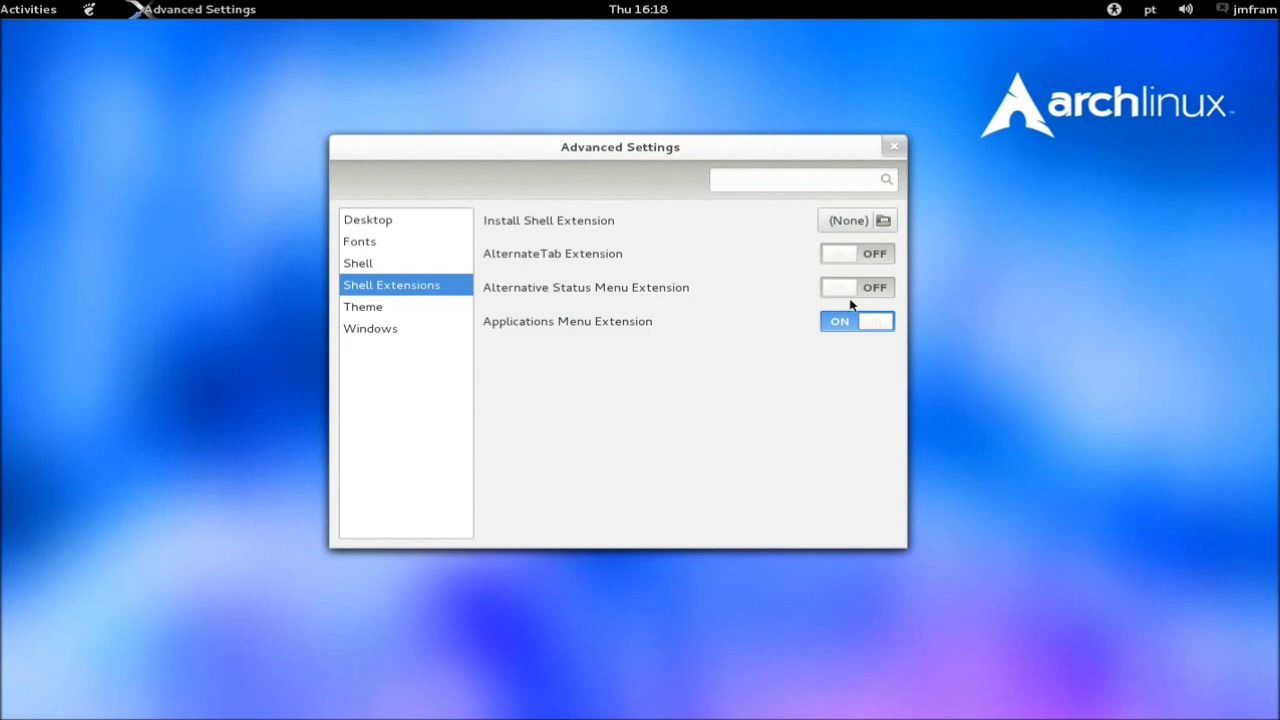
click(881, 321)
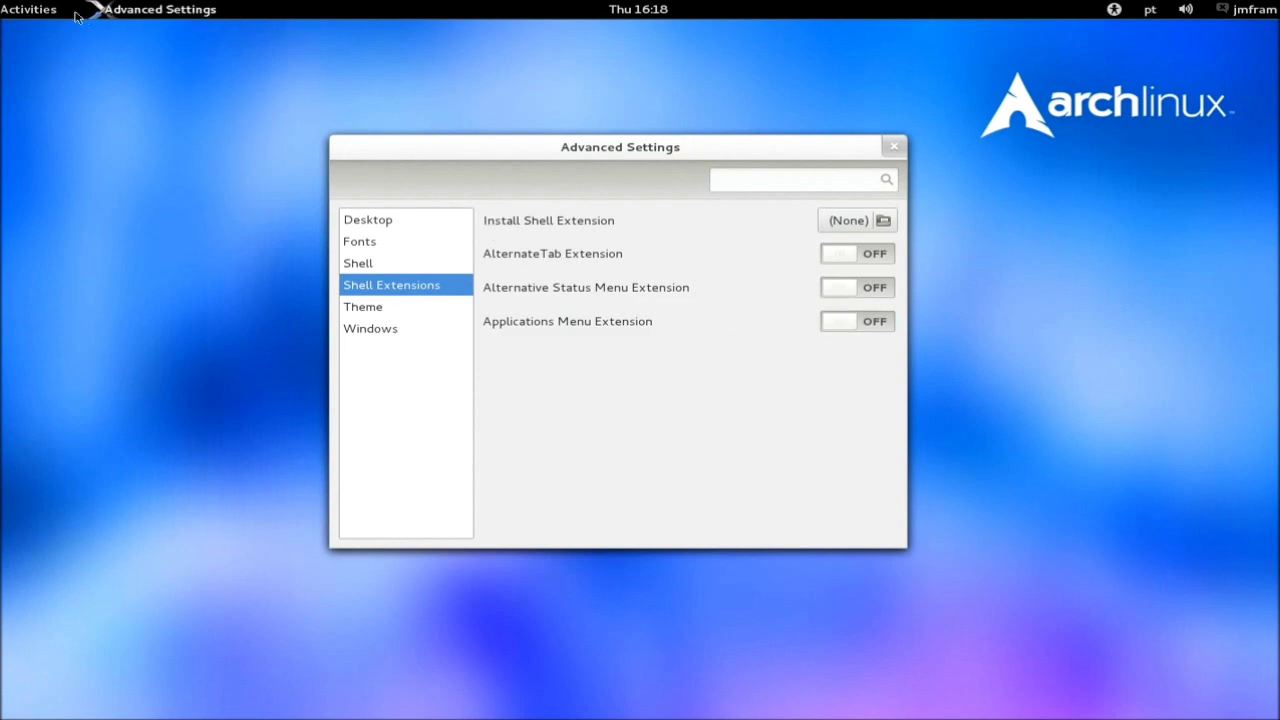
click(840, 322)
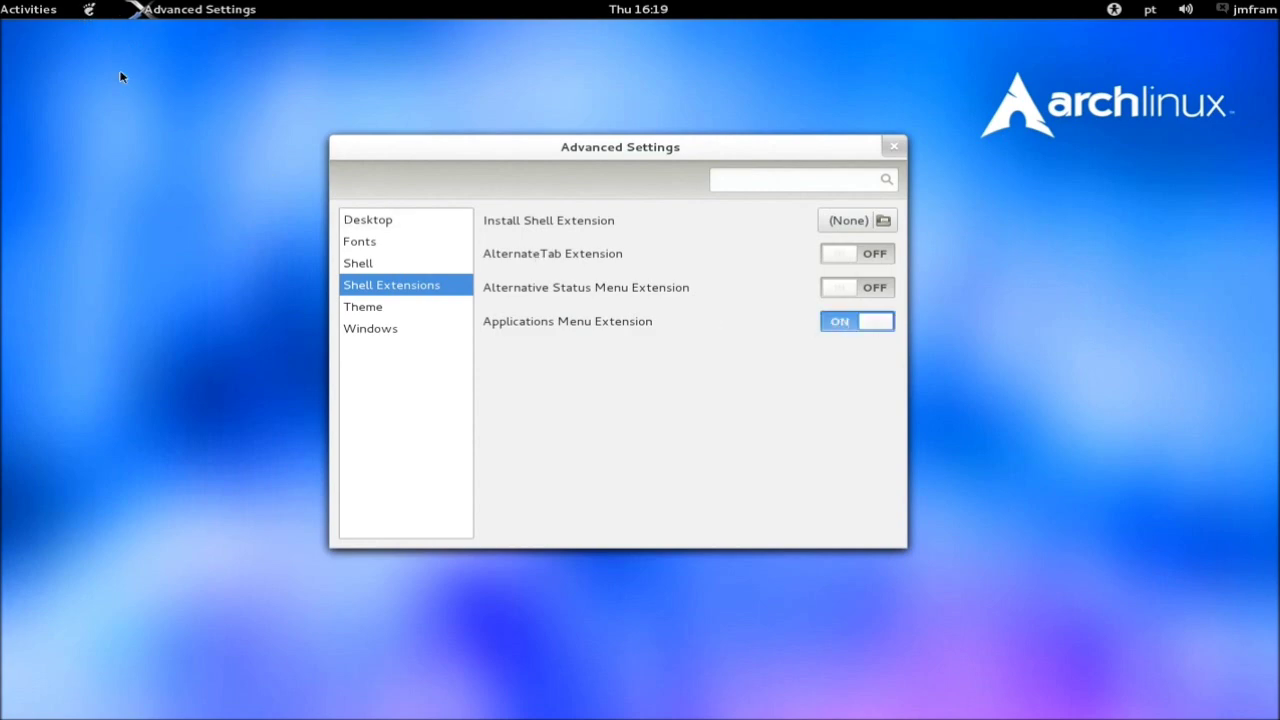
Browse the Accessories, Internet and Sound & Video categories in the added applications menu, and switch the Applications Menu Extension off.
click(89, 14)
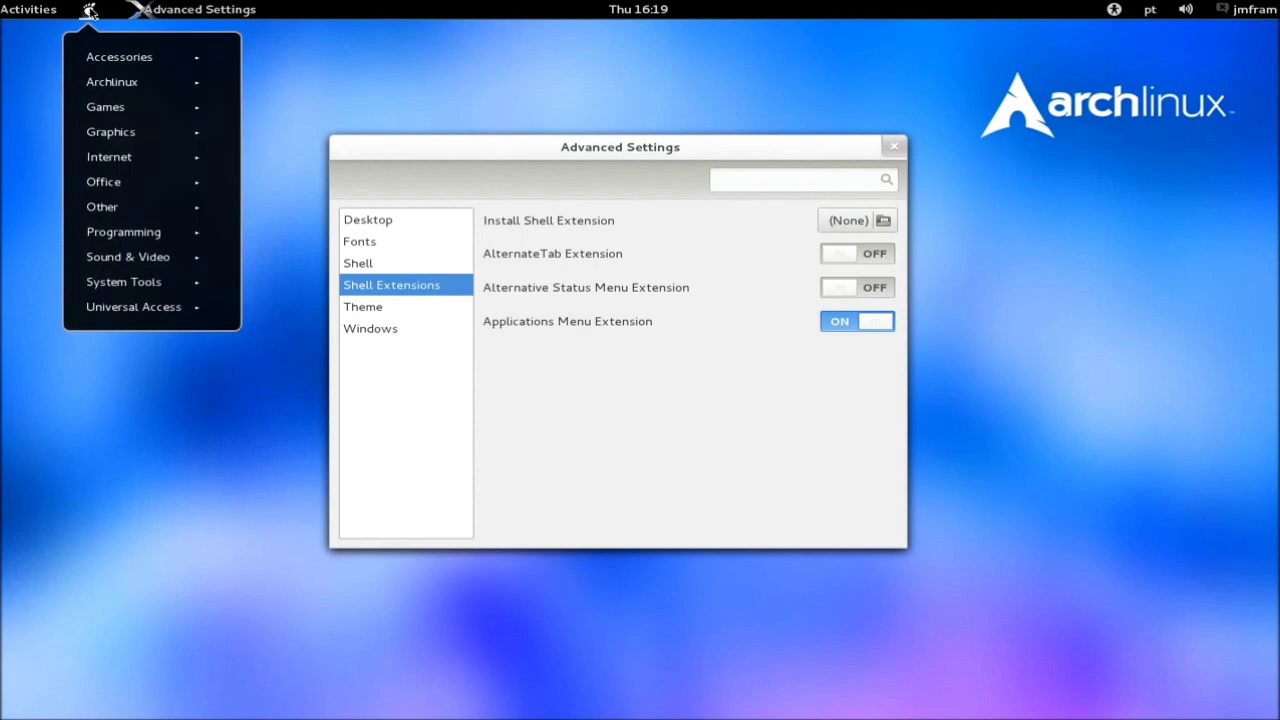
click(124, 57)
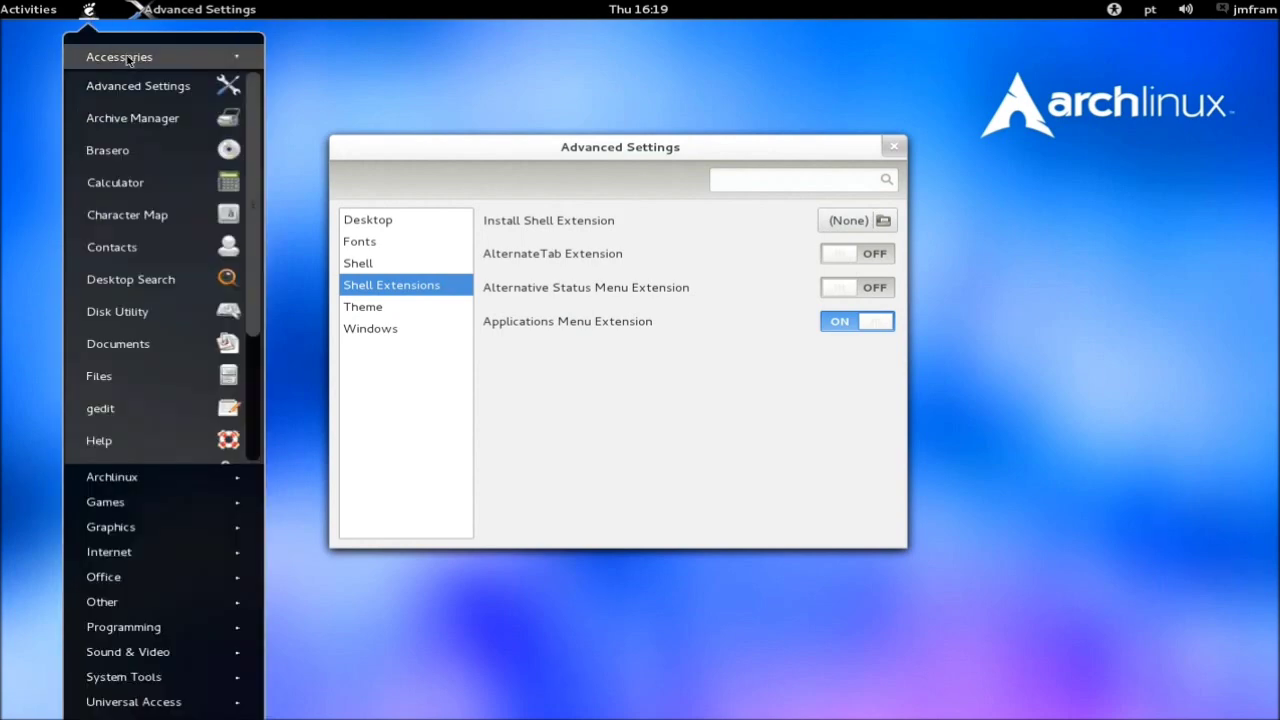
click(127, 58)
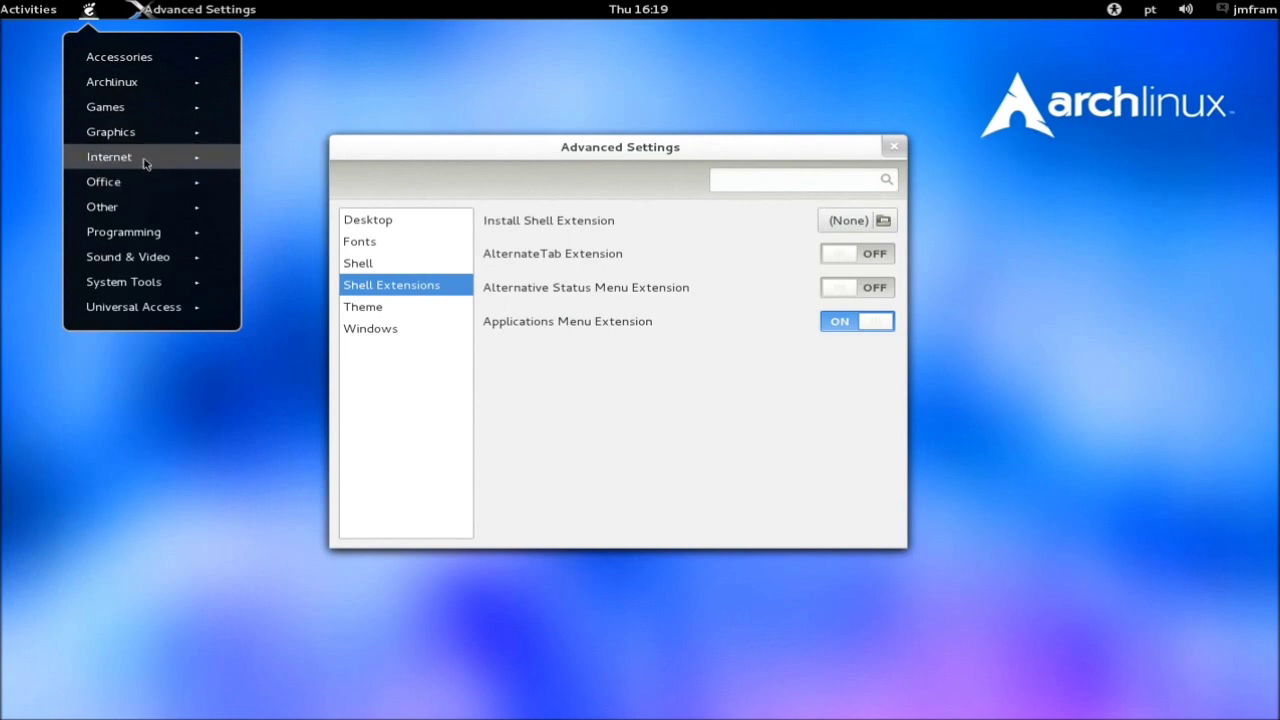
click(146, 158)
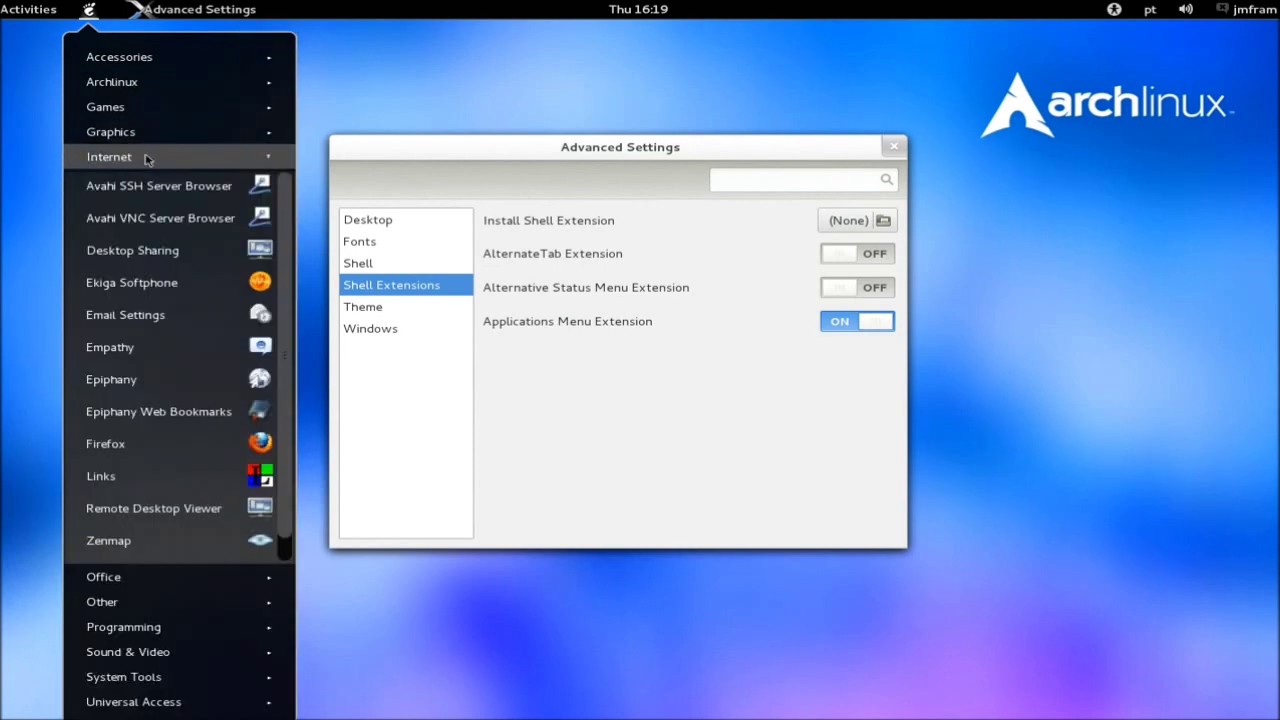
click(146, 157)
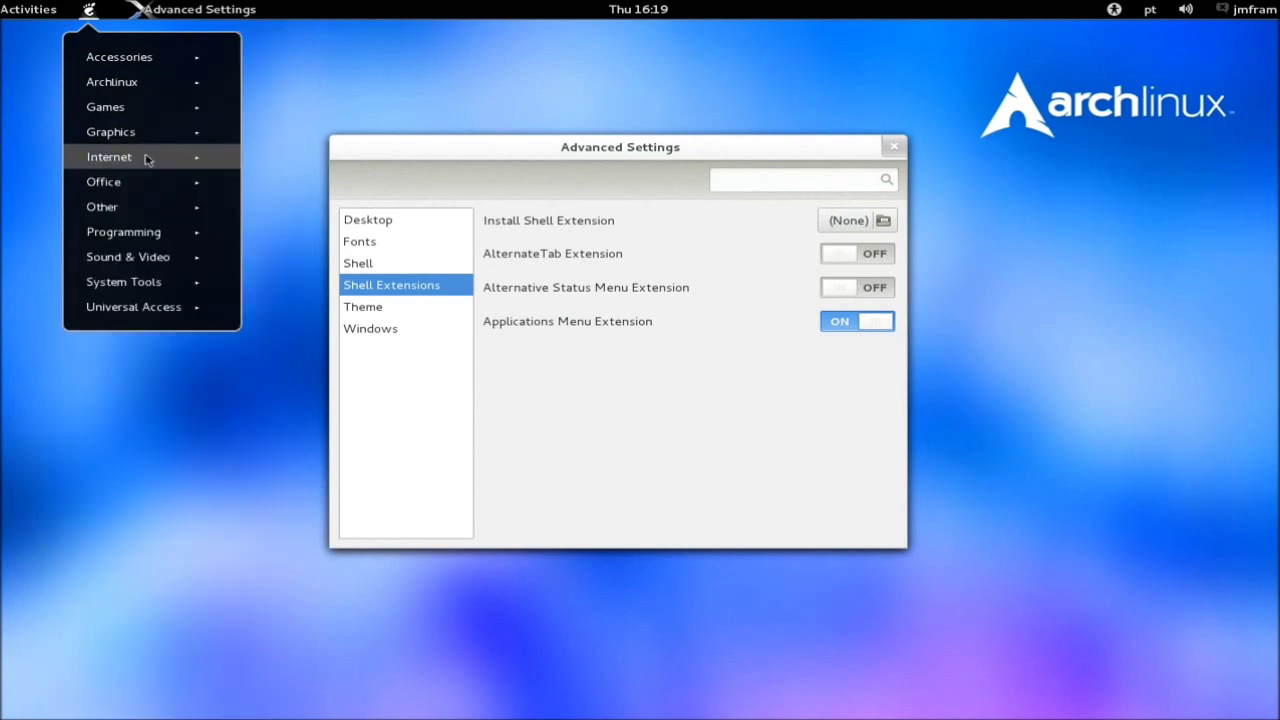
click(133, 259)
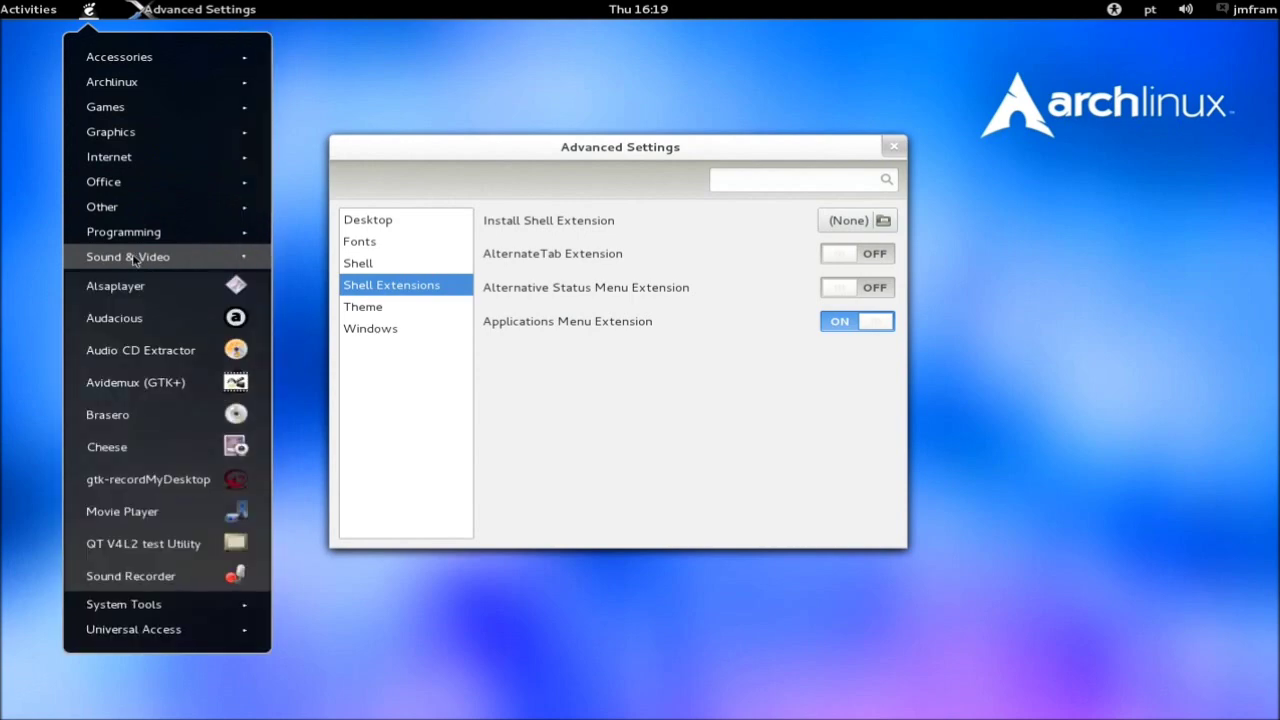
click(133, 259)
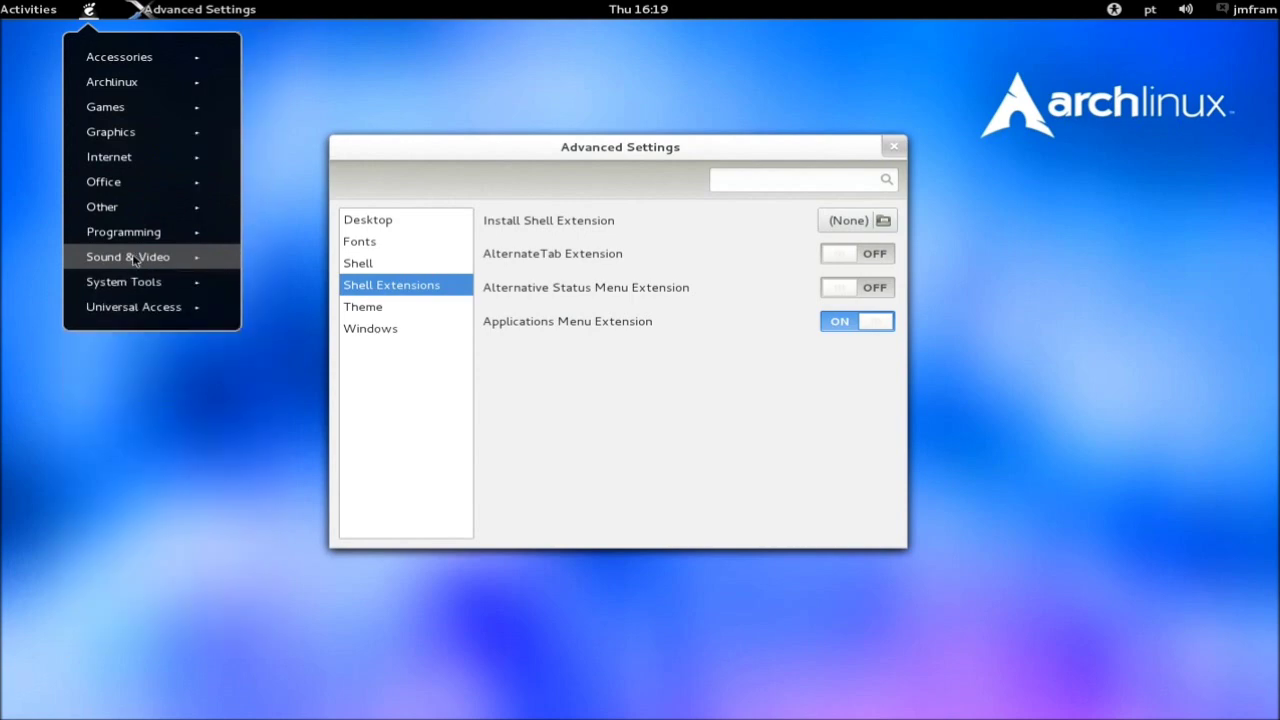
click(363, 38)
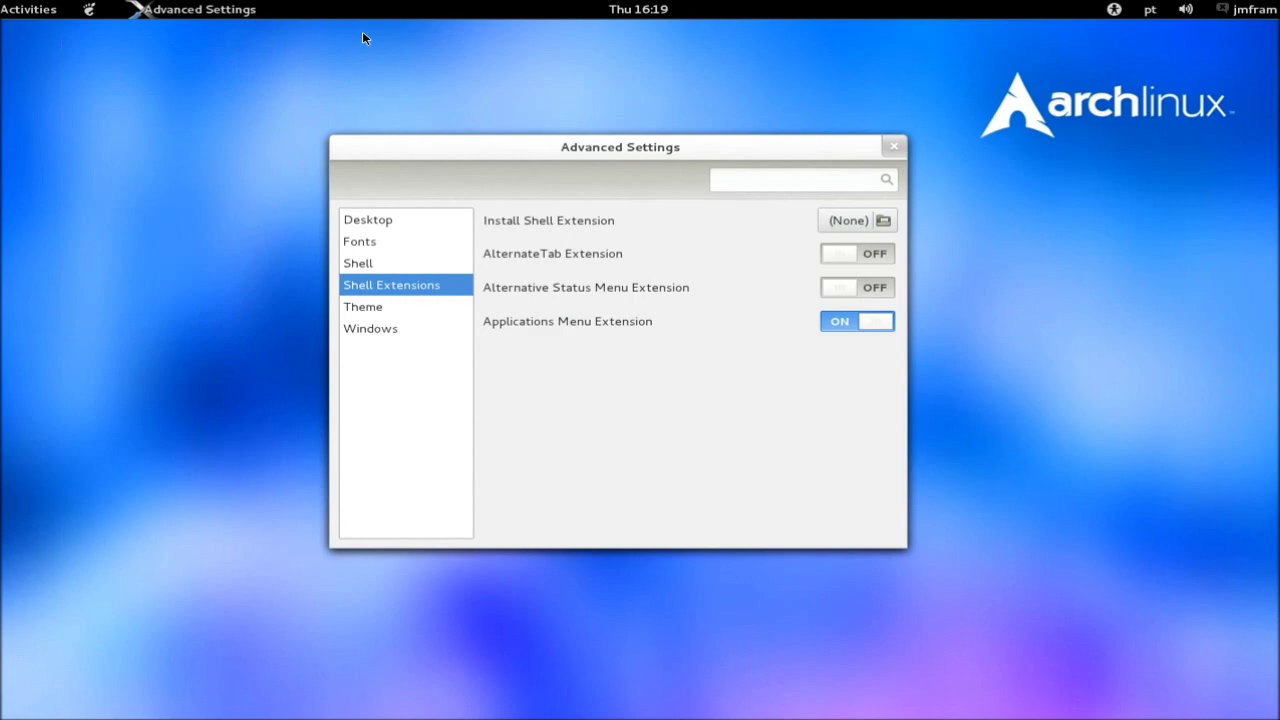
click(876, 322)
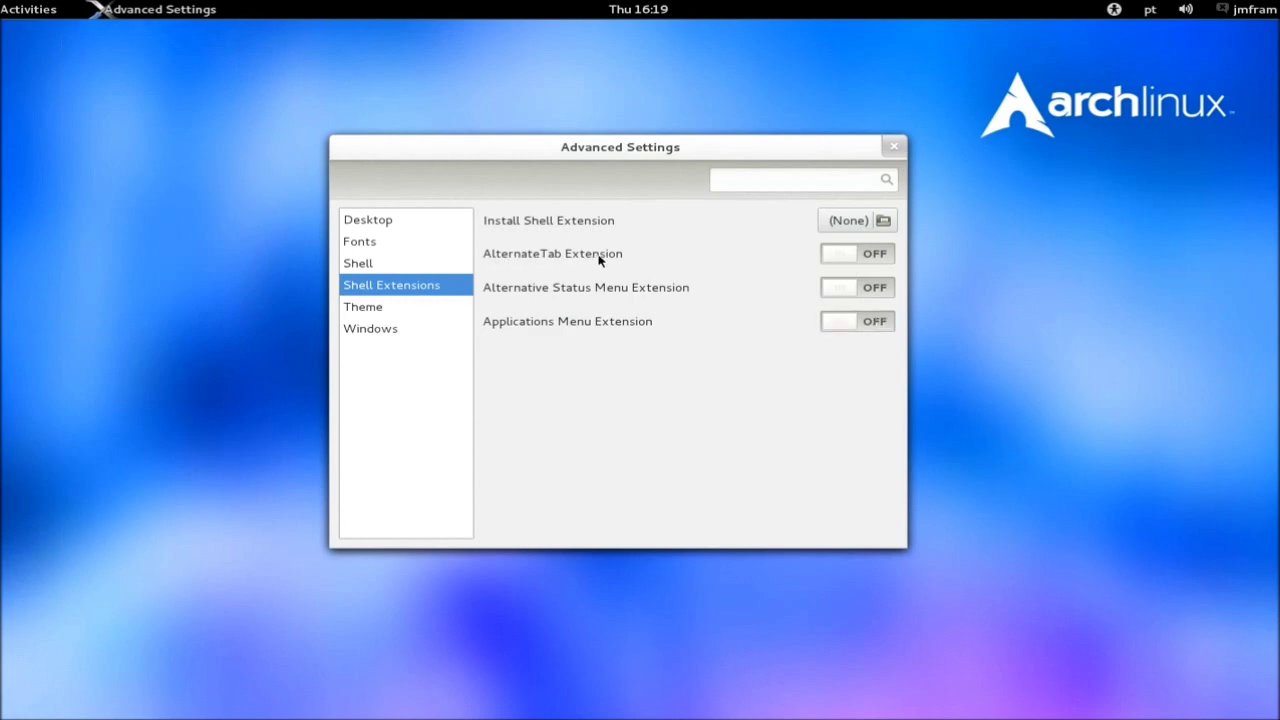
Try the AlternateTab Extension, cancel the Alt Tab Behaviour choice, and switch the extension off again.
click(840, 256)
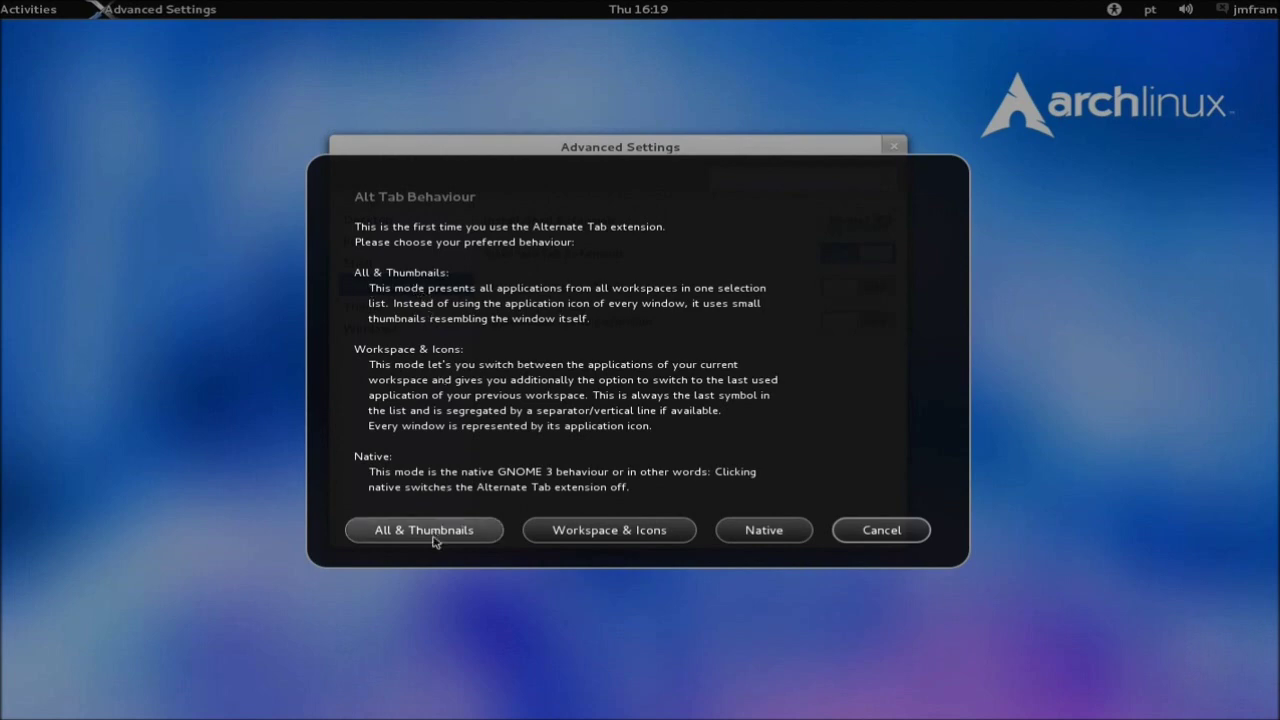
click(883, 532)
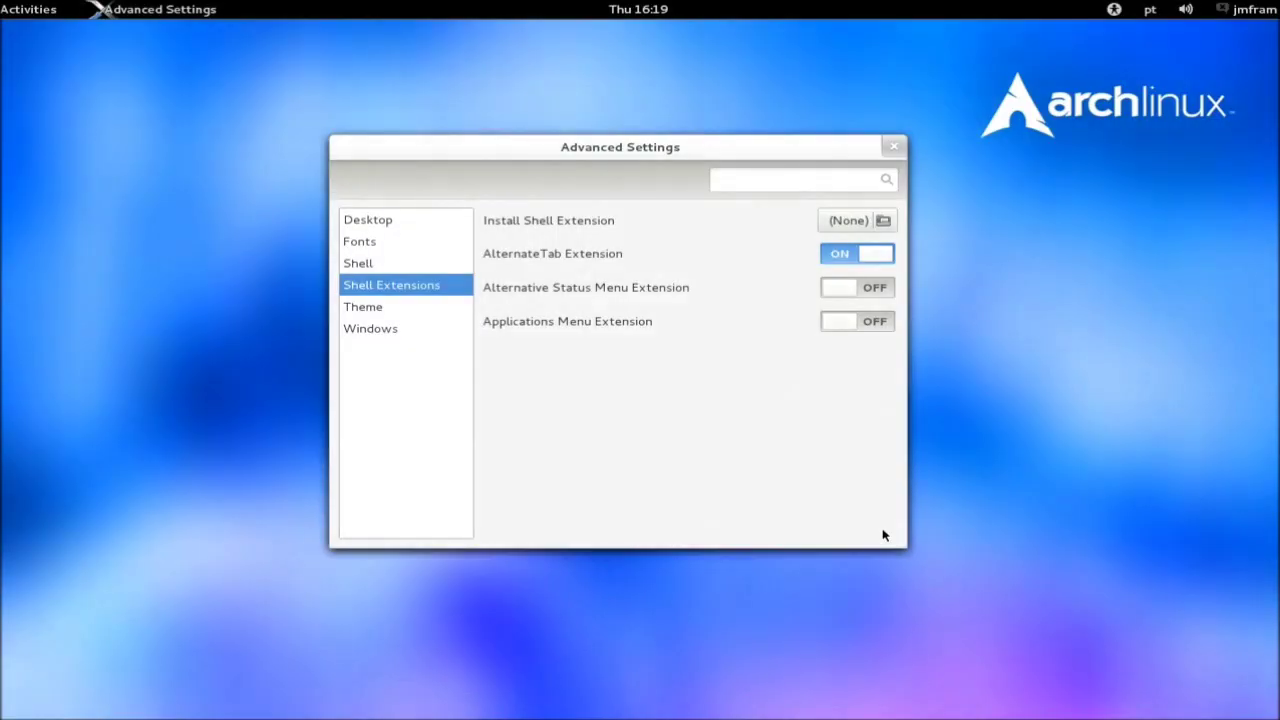
click(878, 256)
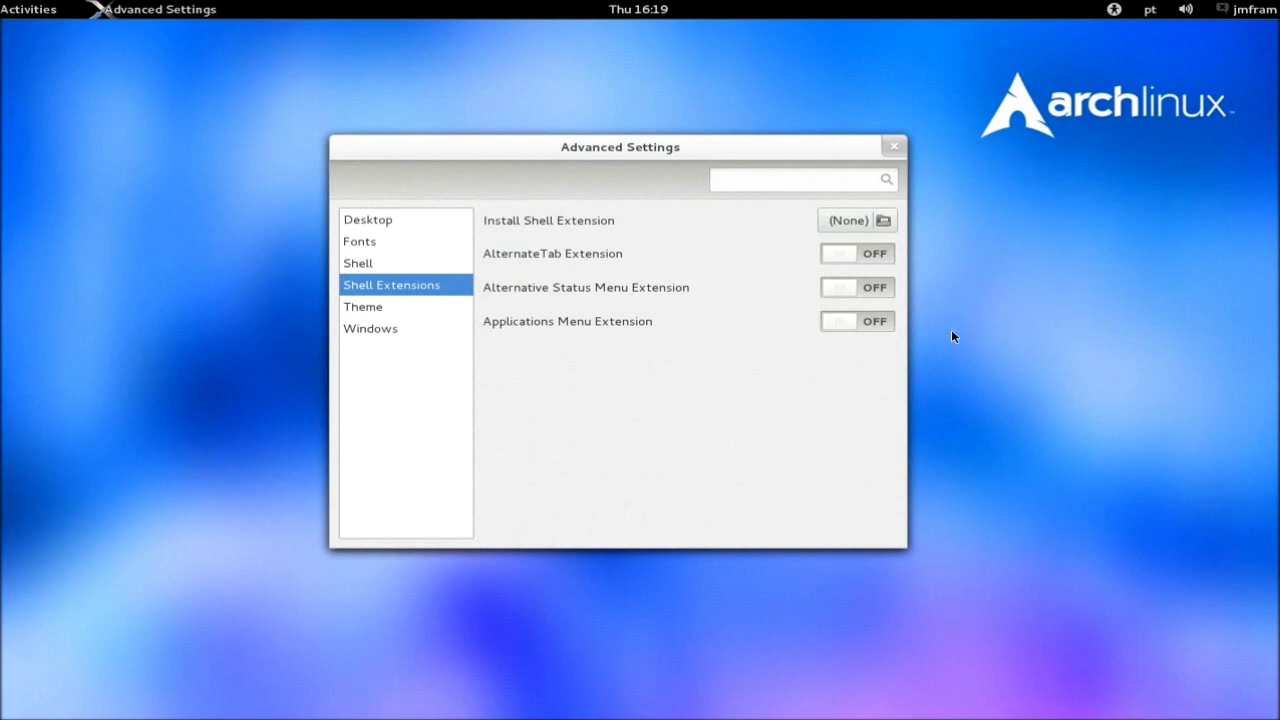